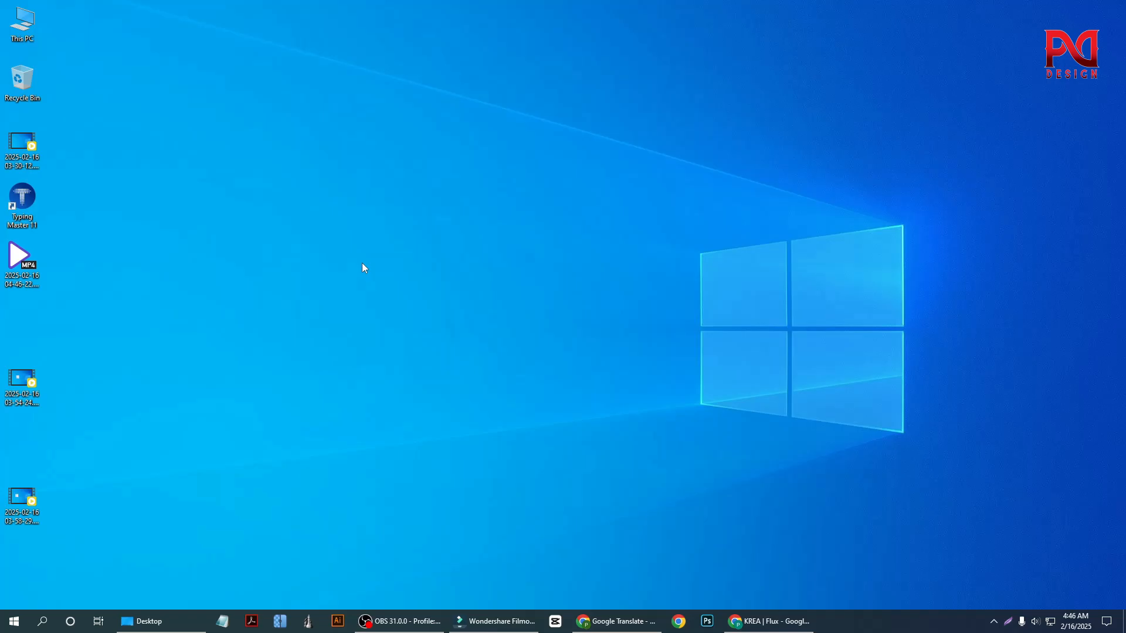
right_click(292, 211)
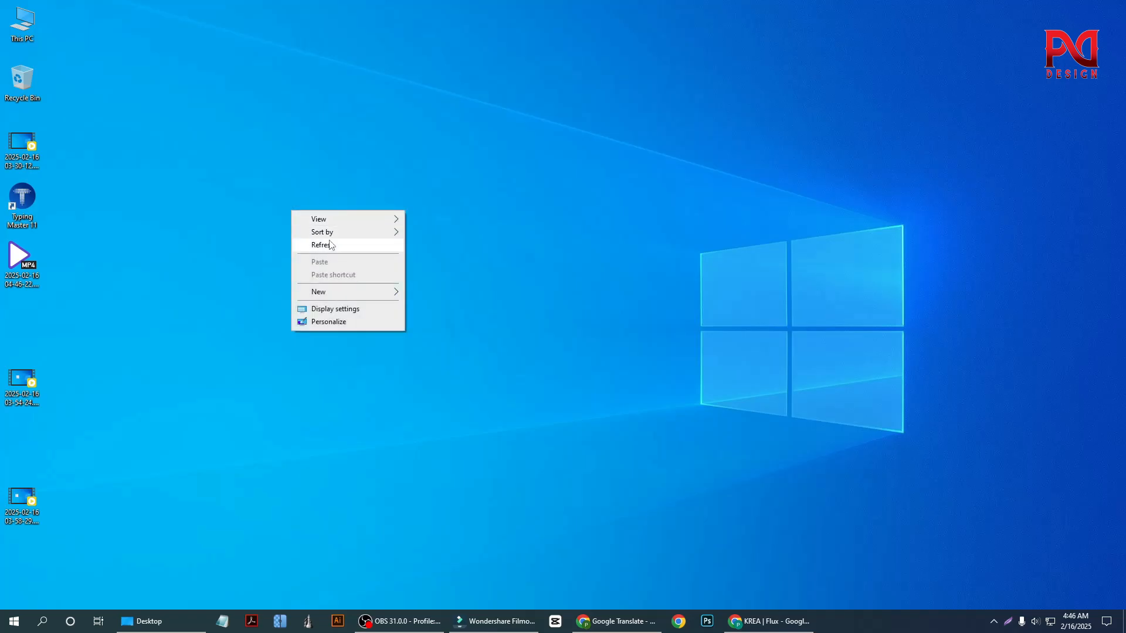
click(330, 245)
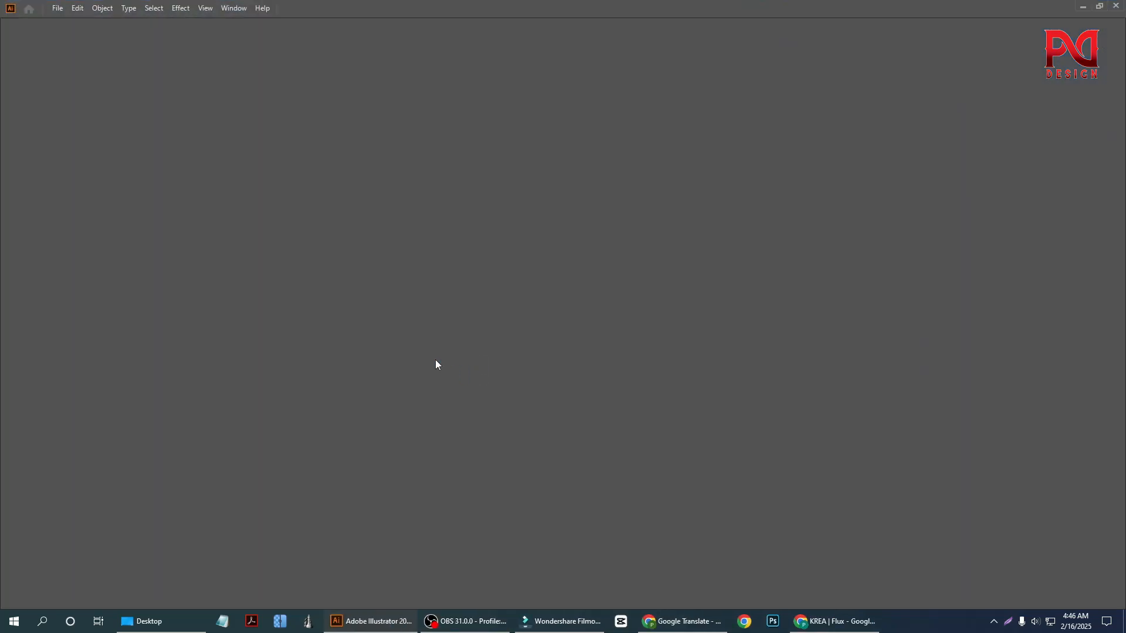
Step: Start a new document and name it "Alignment"
click(57, 9)
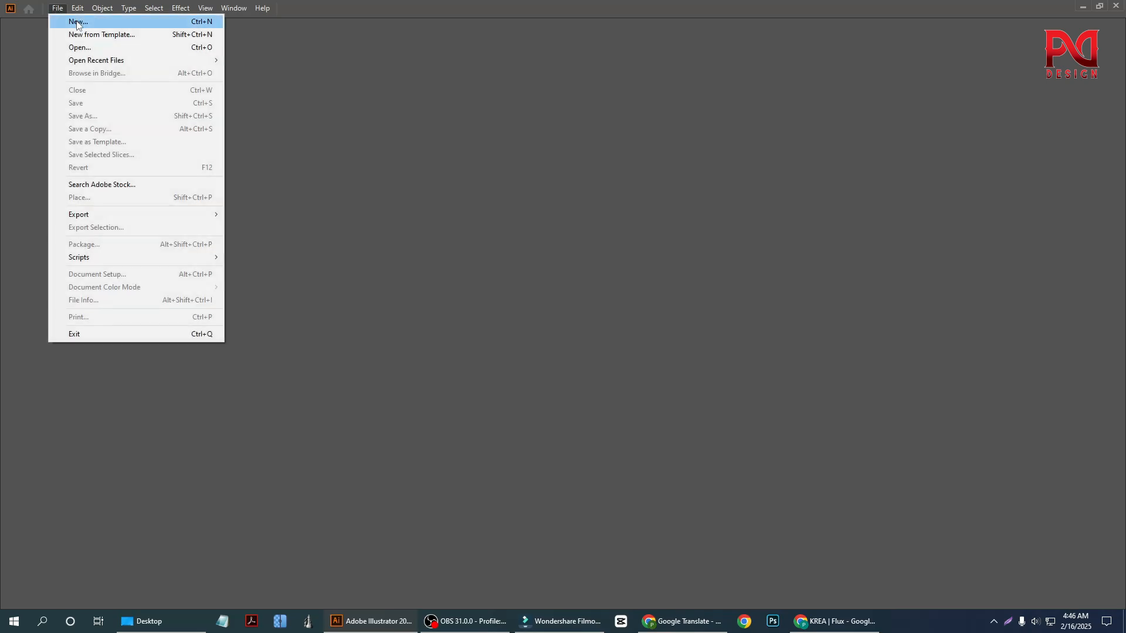
click(76, 19)
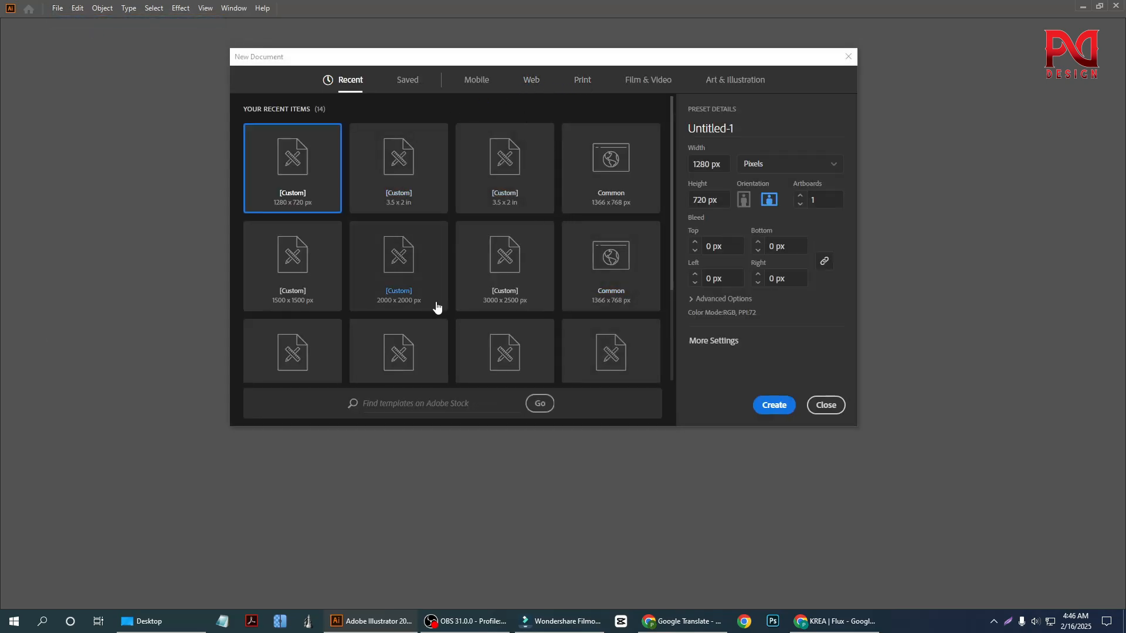
drag(750, 128, 645, 132)
text(A)
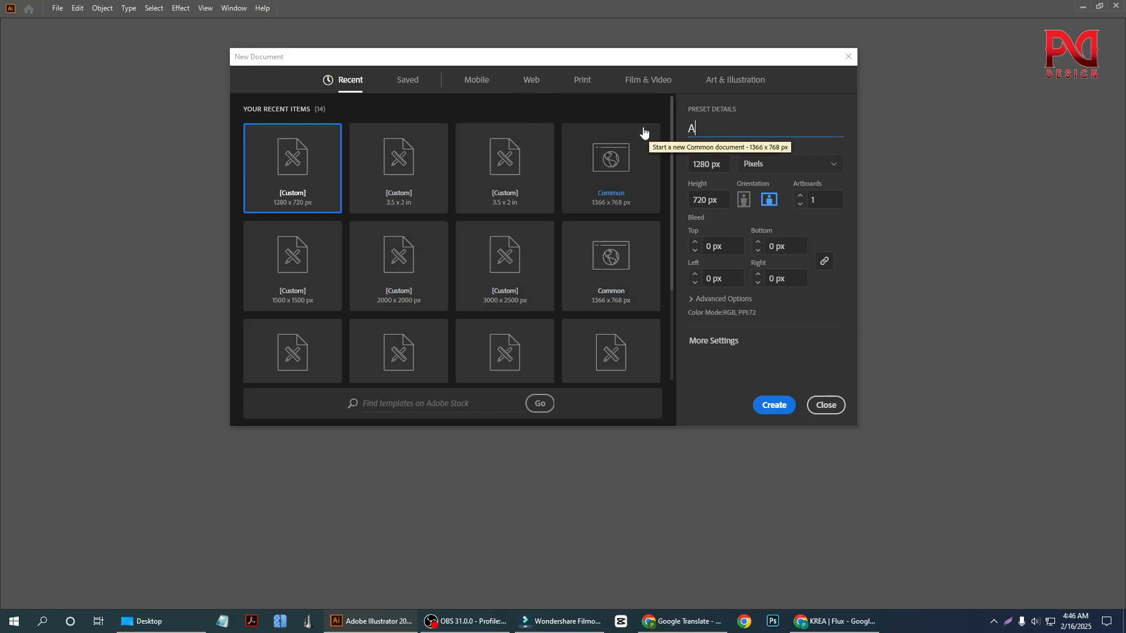
text(lignment)
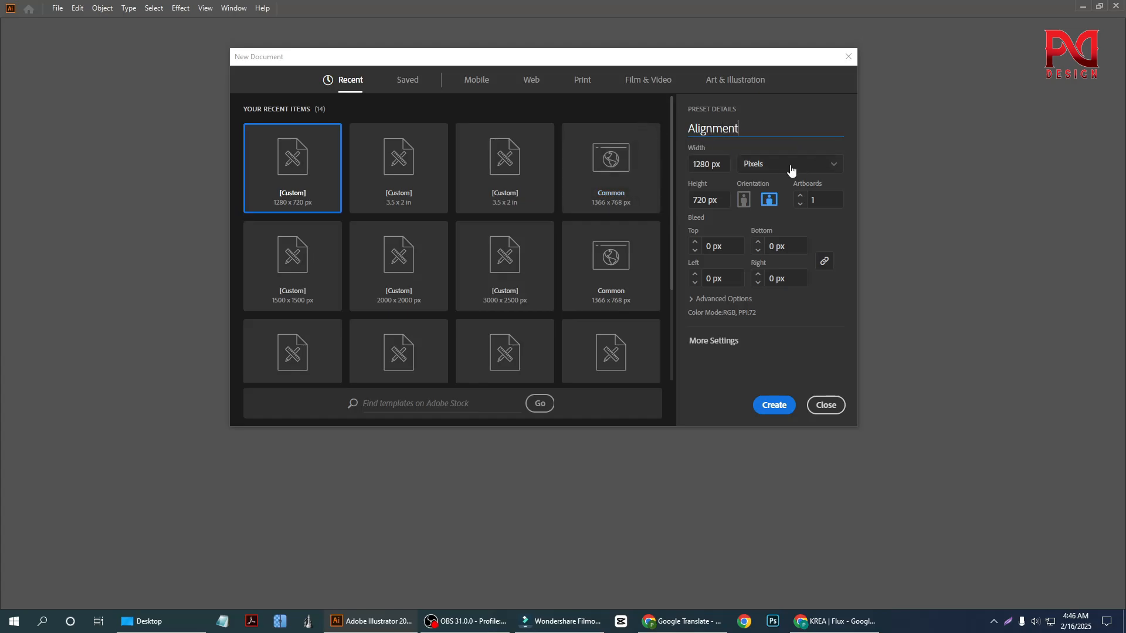
Step: Set the document units to pixels, size the artboard 1500 × 1500 px, and create it
click(756, 167)
click(756, 185)
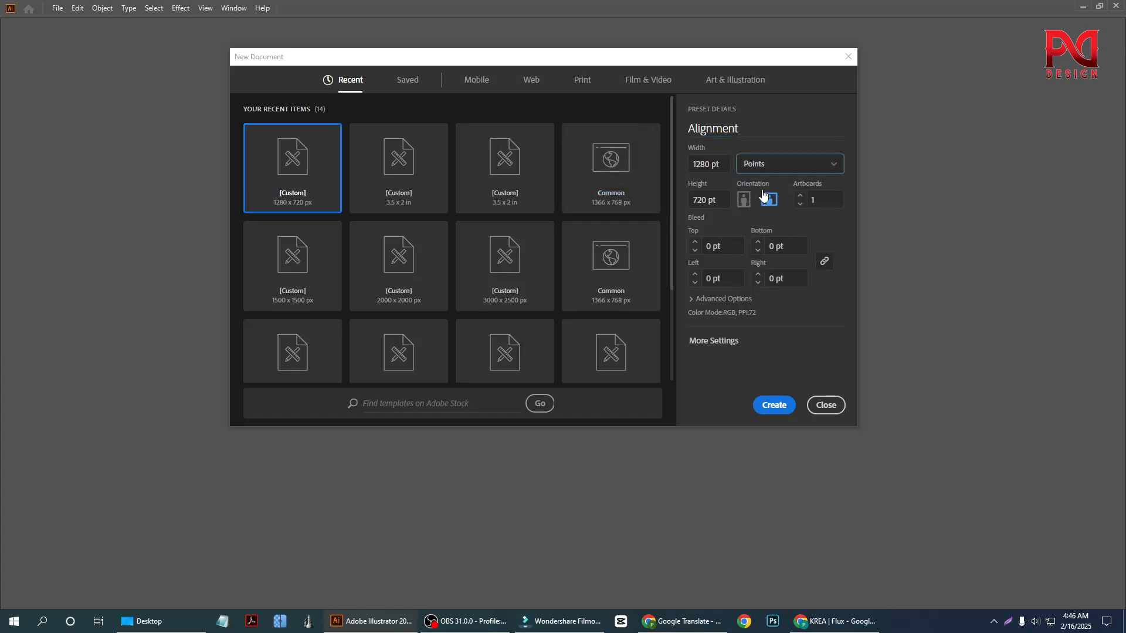
click(768, 165)
click(758, 287)
click(699, 169)
text(20)
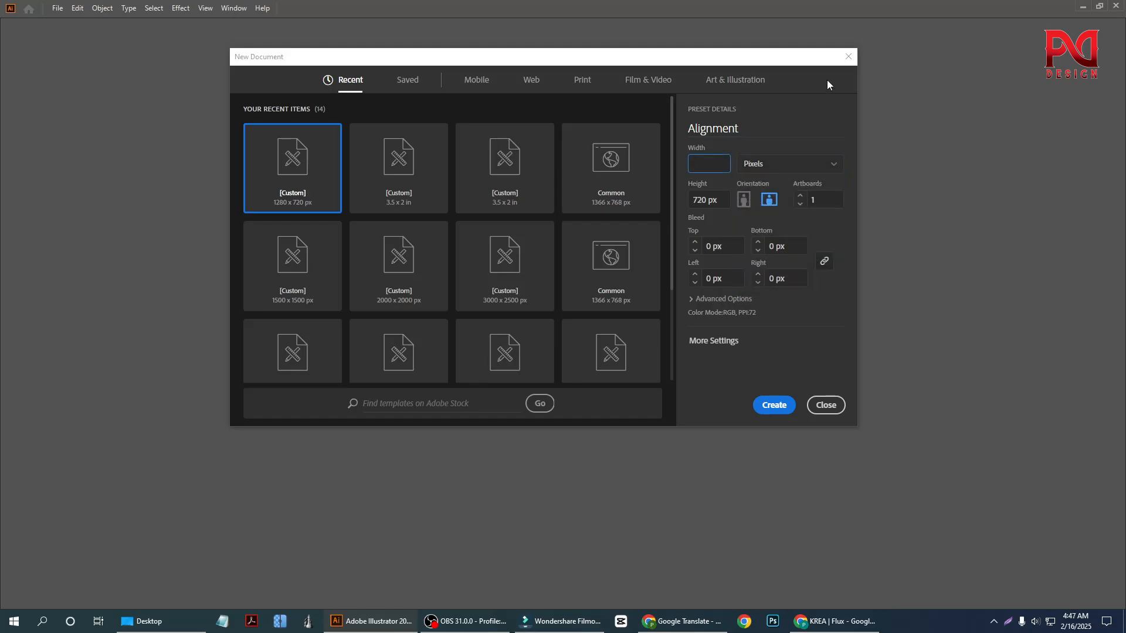
text(1500)
click(702, 200)
text(15)
click(781, 404)
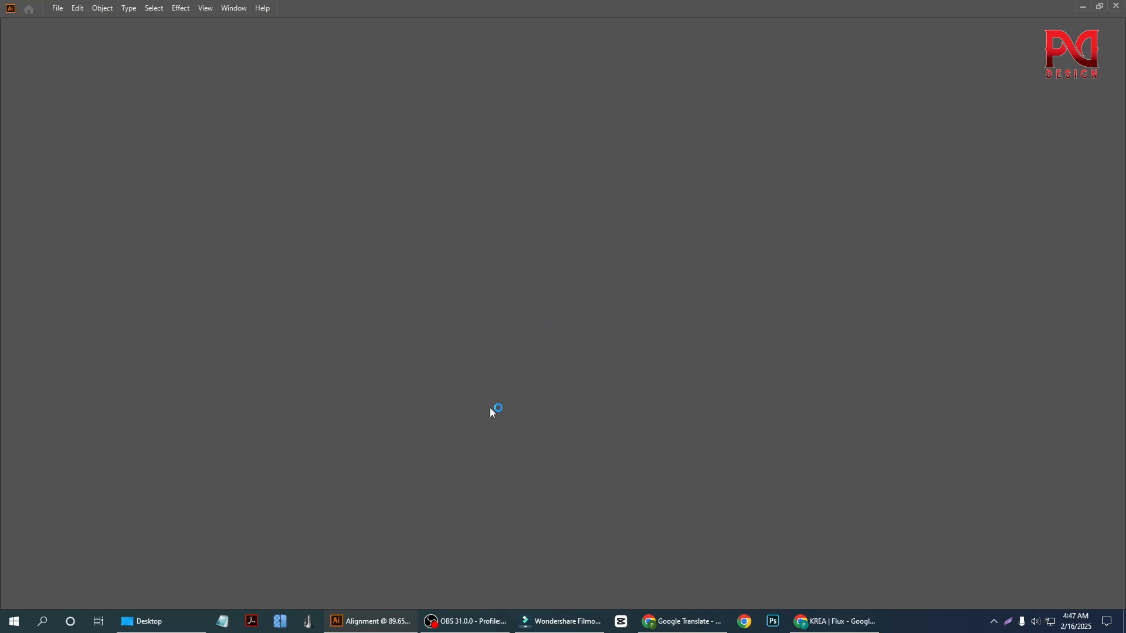
Step: Collapse the open Align panel to clear the workspace around the artboard
scroll(412, 382, down, 2)
scroll(525, 370, up, 1)
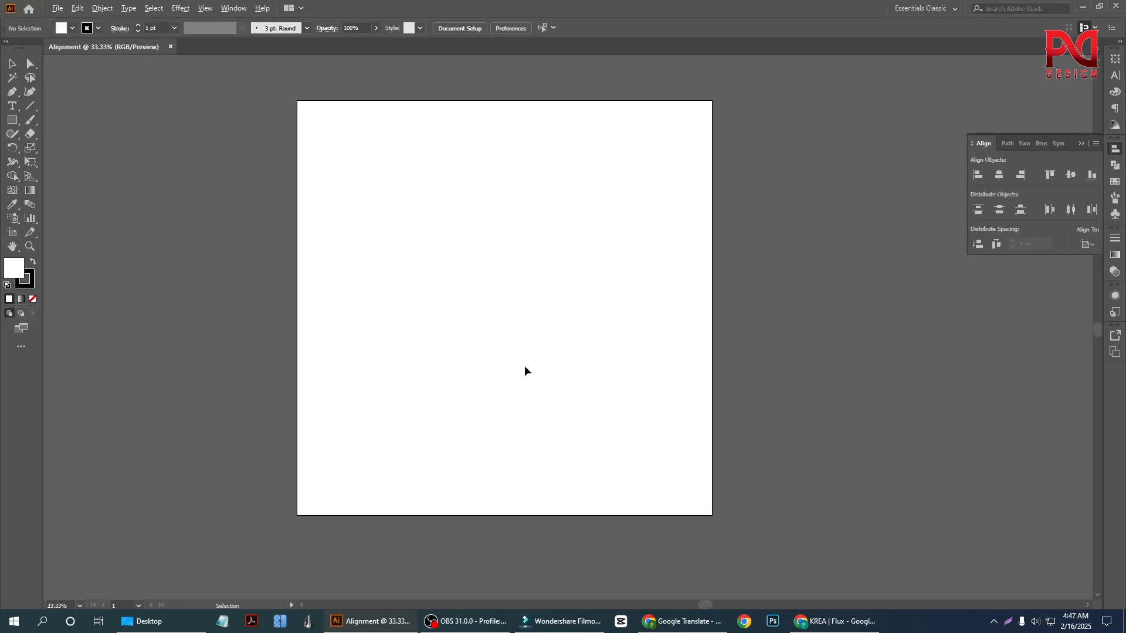
scroll(478, 365, down, 1)
scroll(550, 377, up, 1)
scroll(582, 370, down, 1)
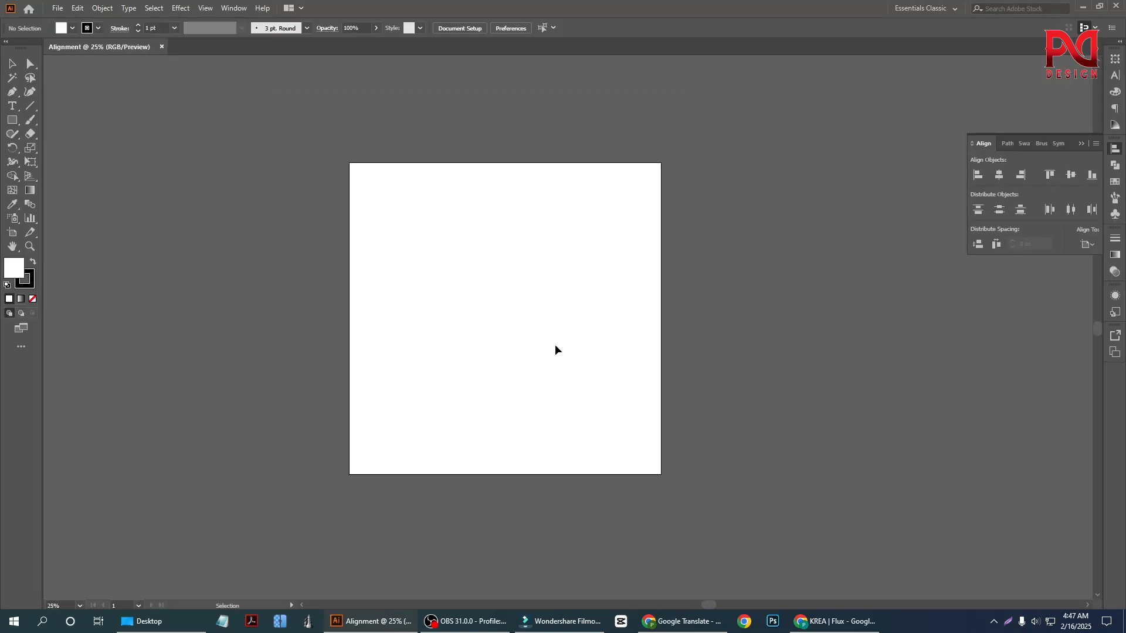
click(1082, 144)
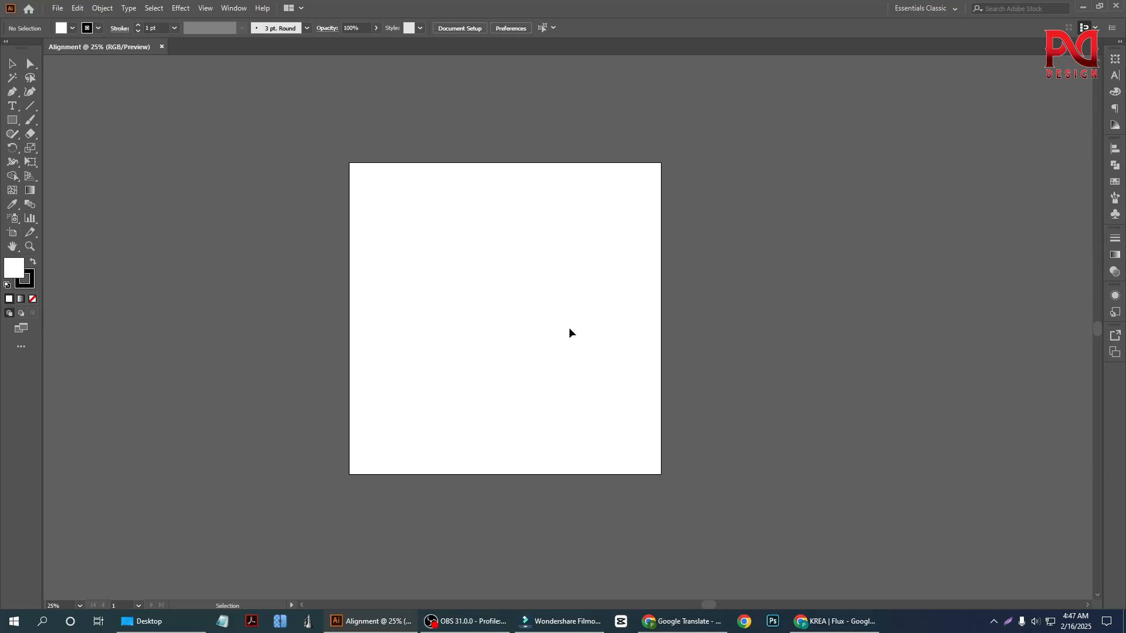
scroll(445, 324, down, 1)
scroll(530, 324, up, 1)
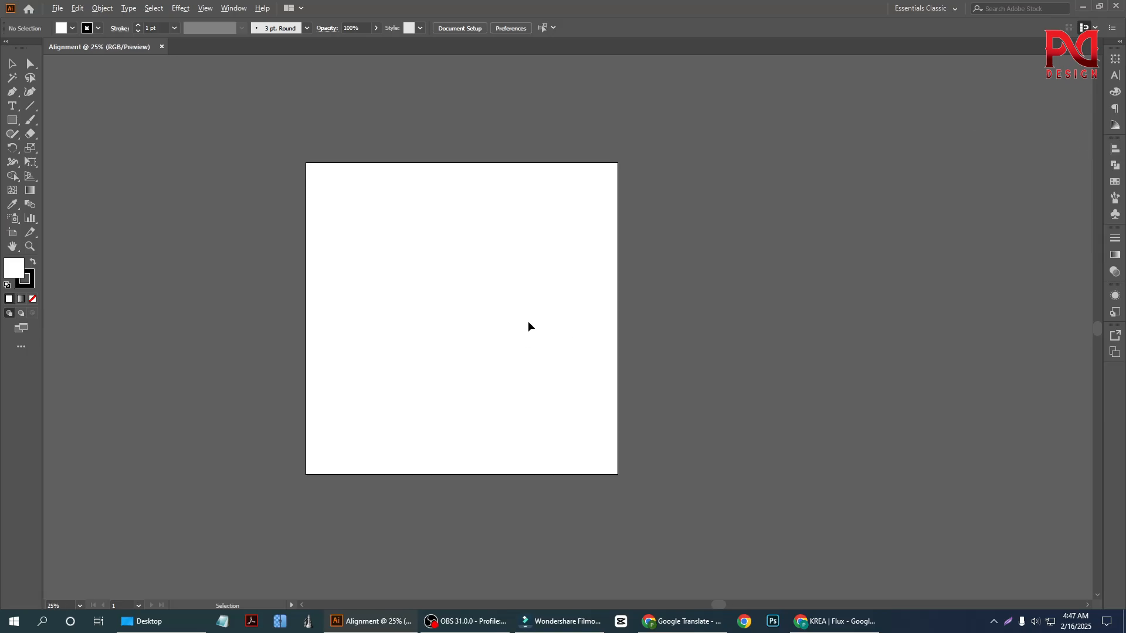
Step: Activate the Rectangle tool and set it to no stroke with a black fill
click(12, 92)
click(11, 120)
click(98, 28)
click(7, 48)
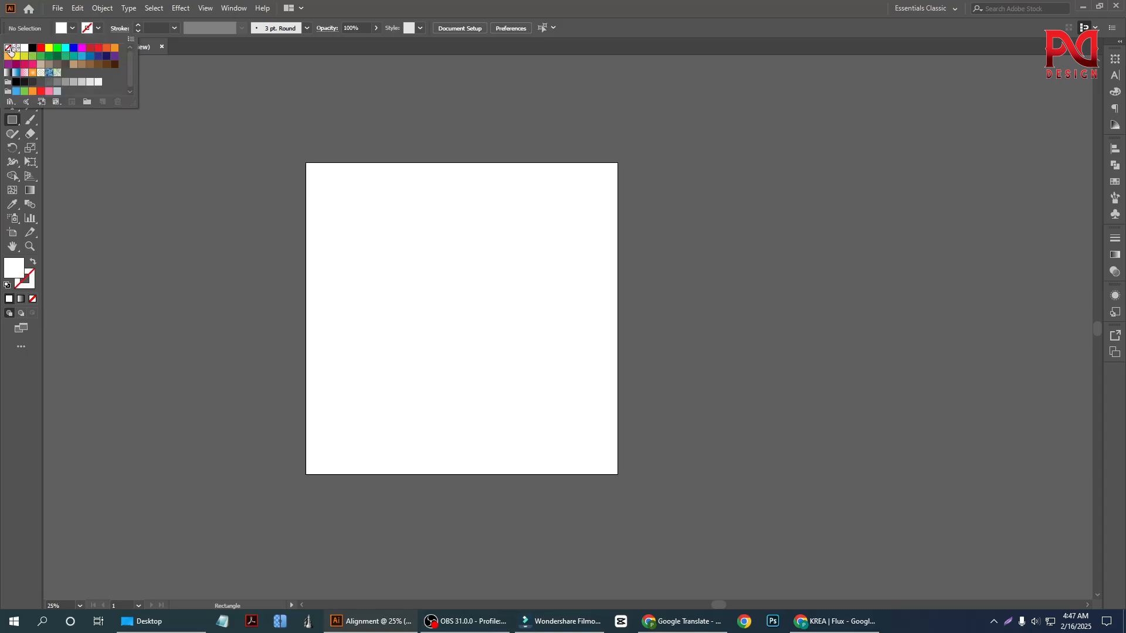
click(76, 32)
click(72, 28)
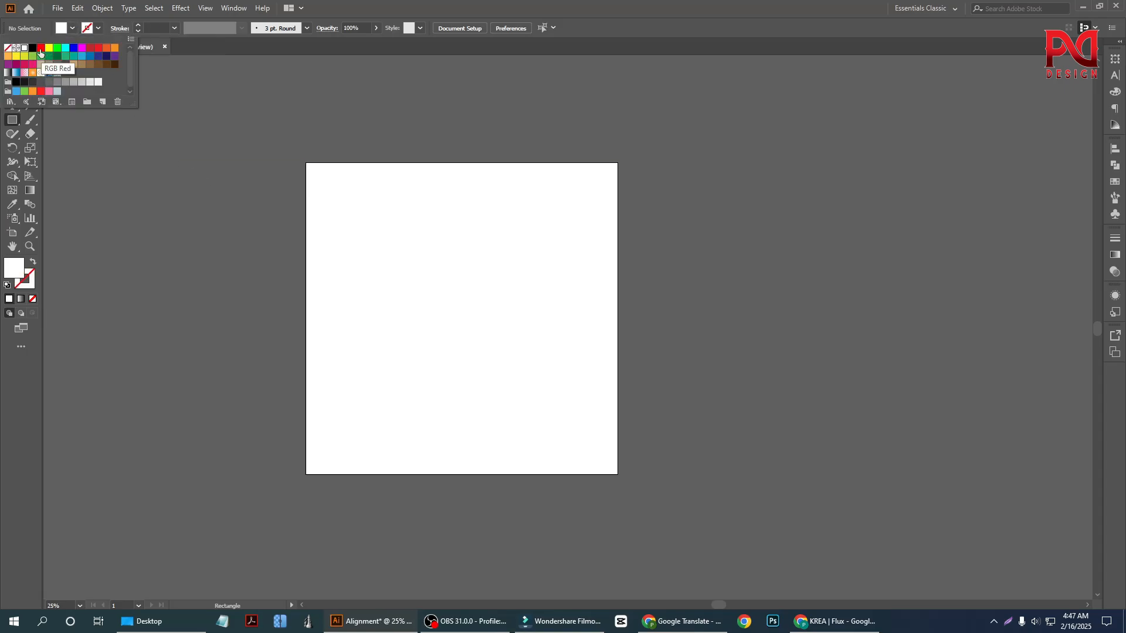
click(41, 47)
click(32, 48)
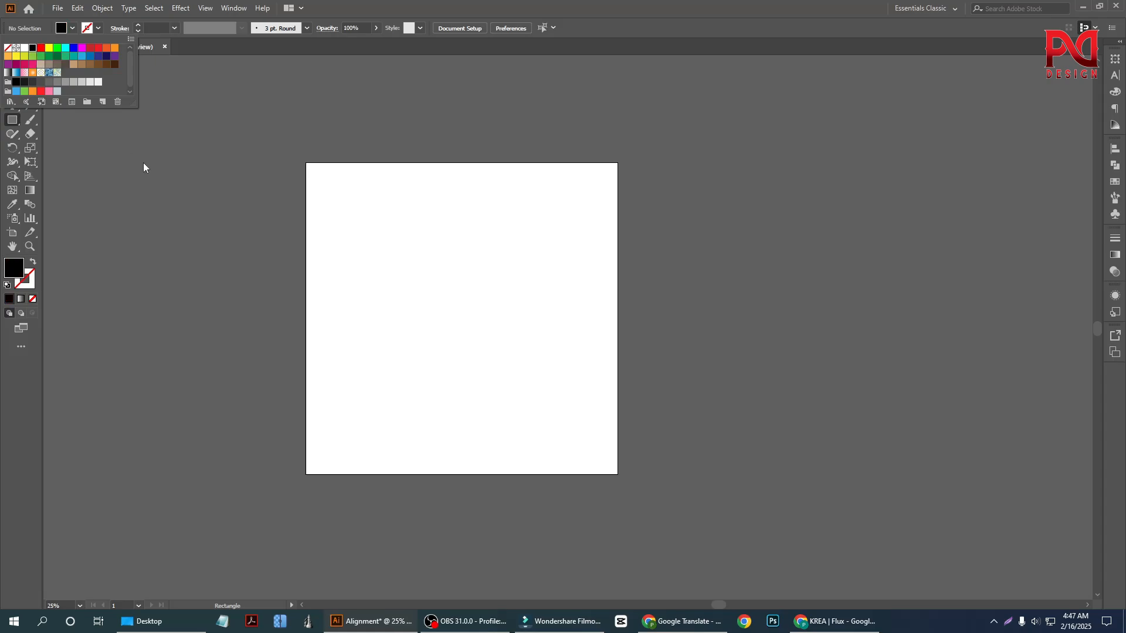
click(143, 163)
Step: Discard a freehand trial rectangle of about 624 × 742 px and create an exact 1500 × 1500 px square instead
drag(188, 170, 318, 325)
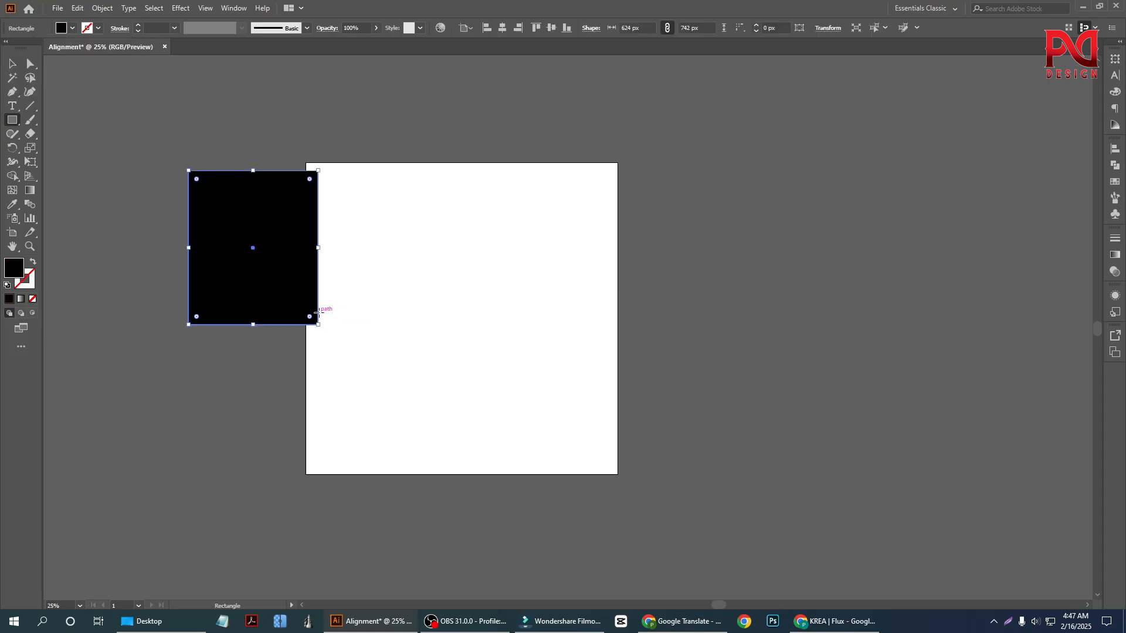
key(Delete)
click(176, 251)
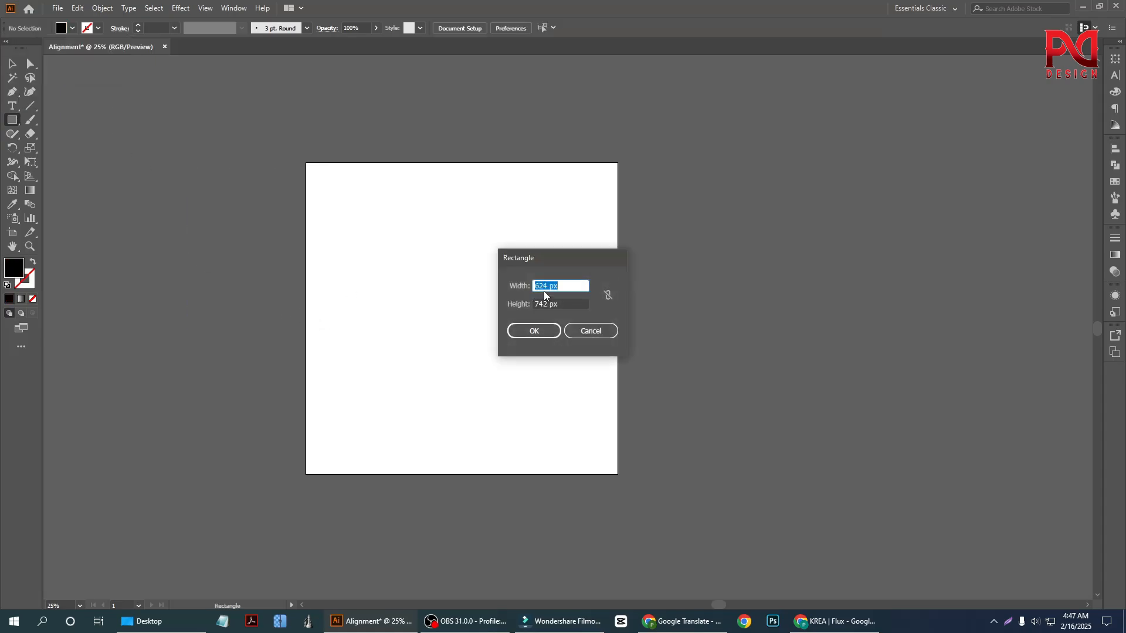
text(1500)
double_click(546, 304)
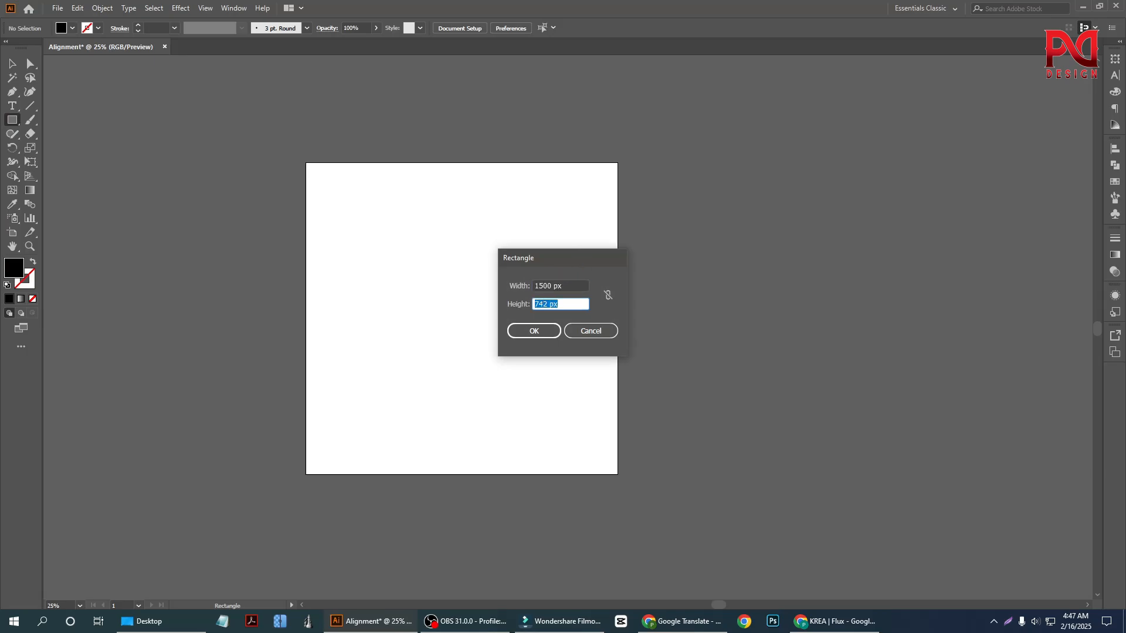
text(1500)
click(534, 332)
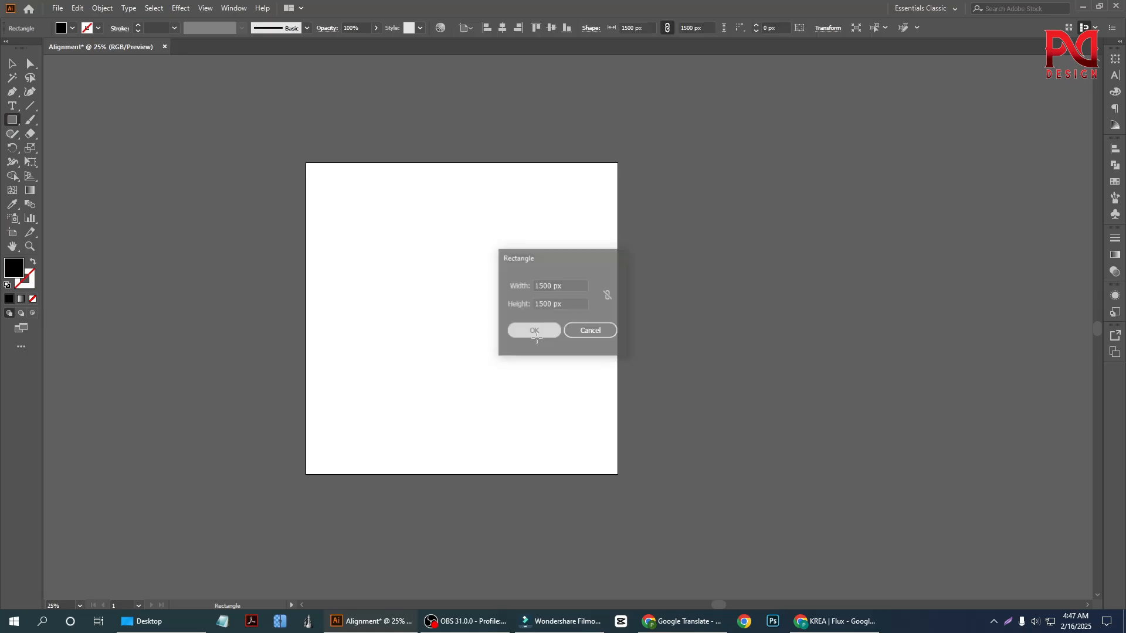
Step: Center the black square horizontally and vertically on the artboard, and deselect it
click(500, 27)
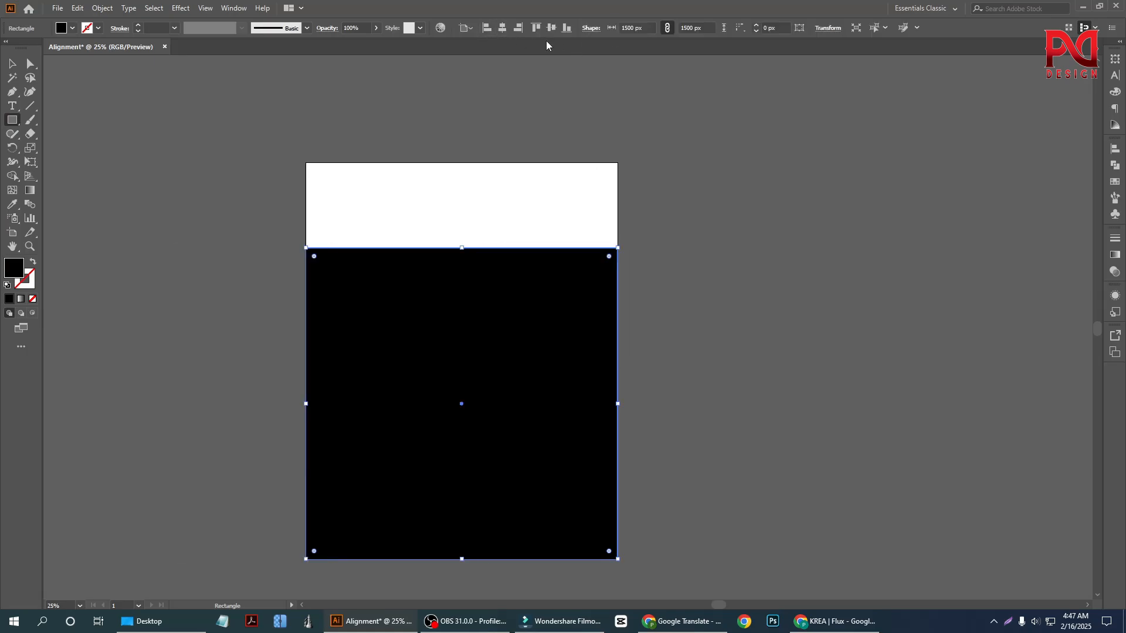
click(552, 28)
key(v)
click(147, 193)
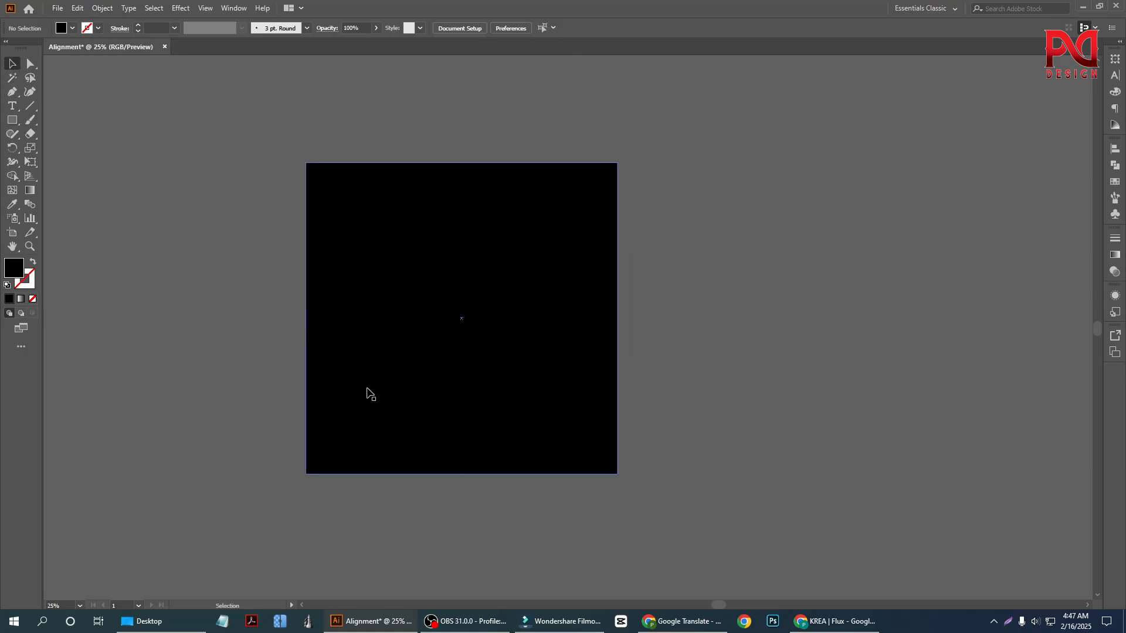
scroll(397, 365, down, 1)
scroll(416, 369, up, 1)
Step: Open Split Into Grid for the black square, set 10 rows and 10 columns, and turn on the preview
click(409, 325)
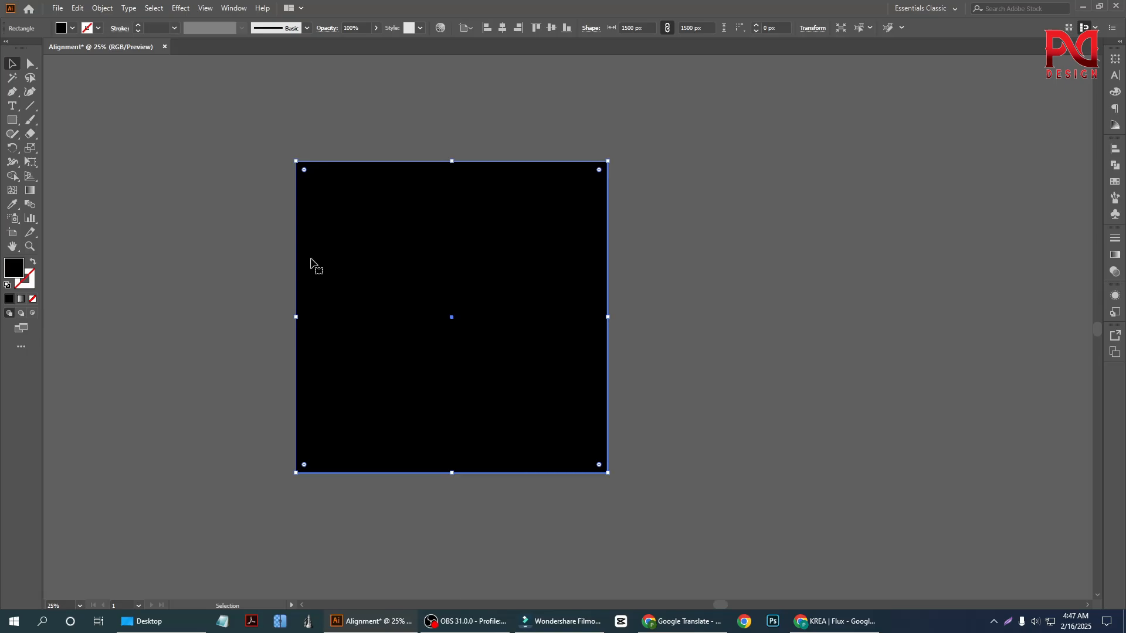
click(102, 8)
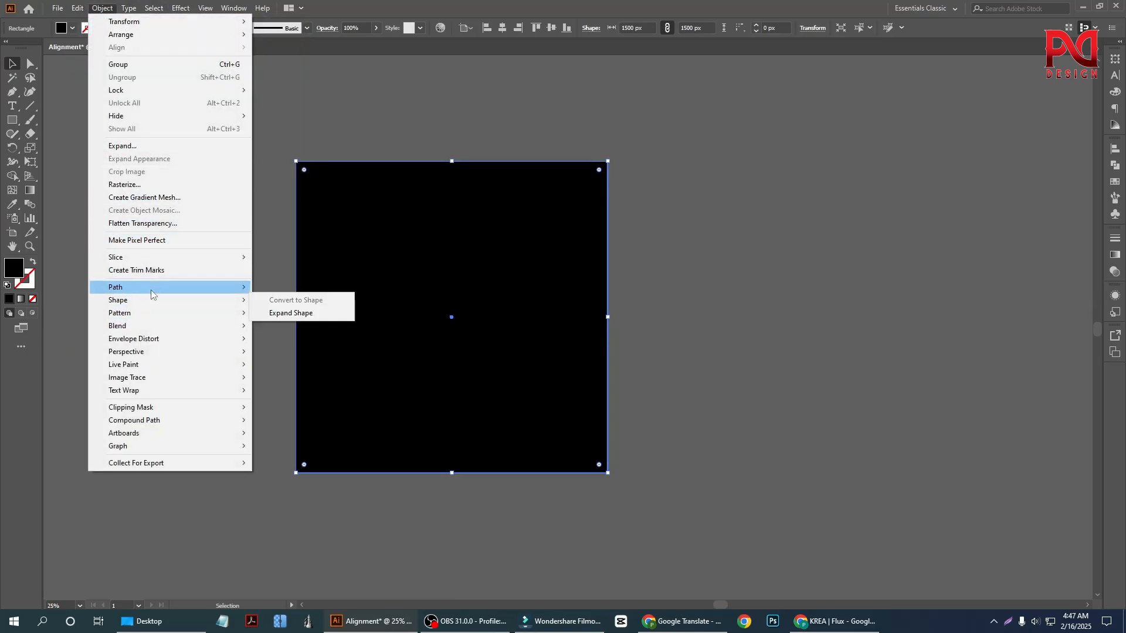
mouse_move(197, 290)
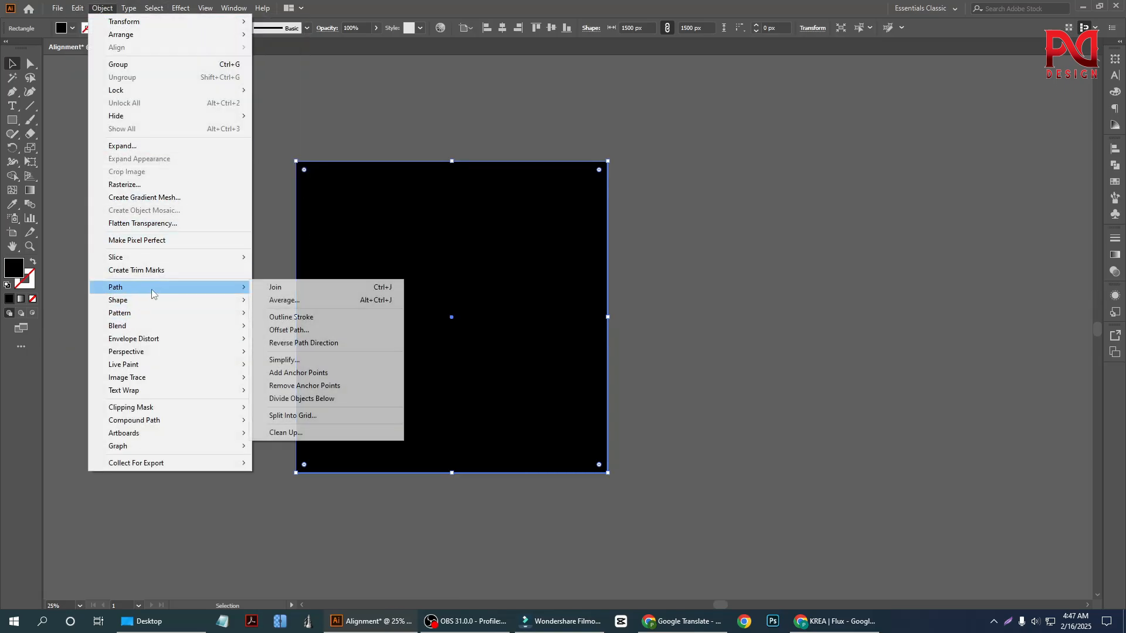
click(305, 421)
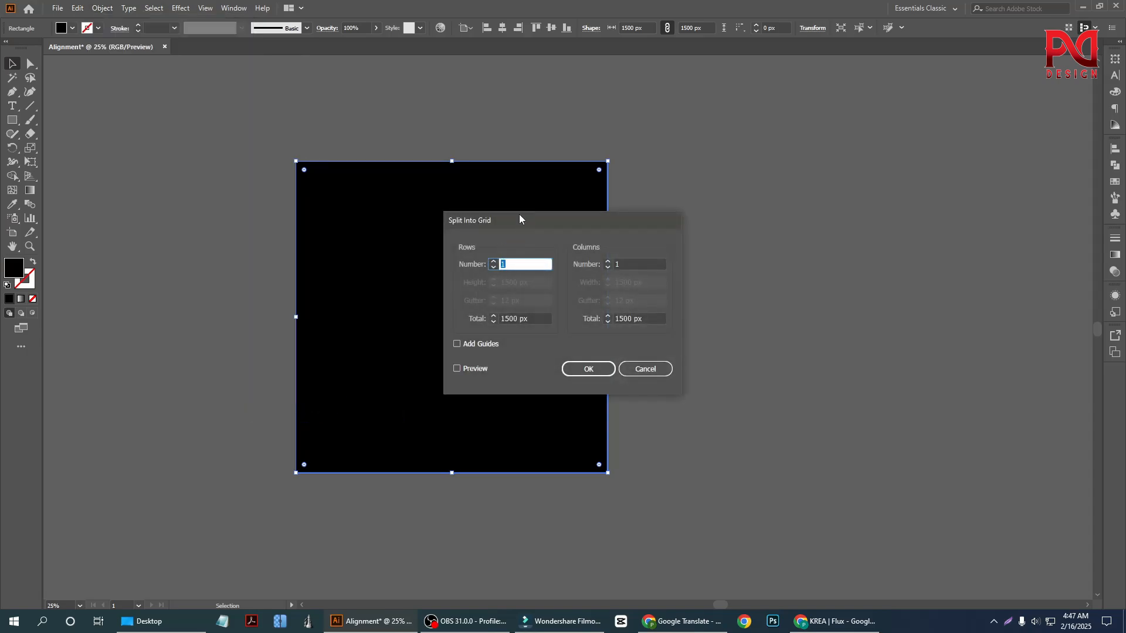
drag(519, 219, 660, 179)
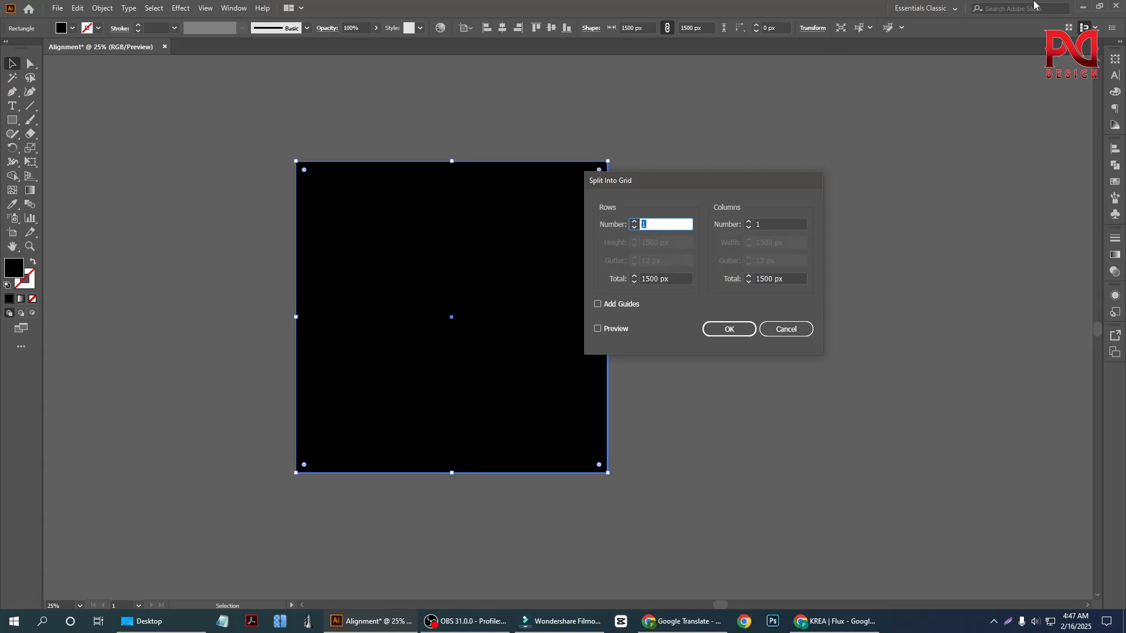
text(10)
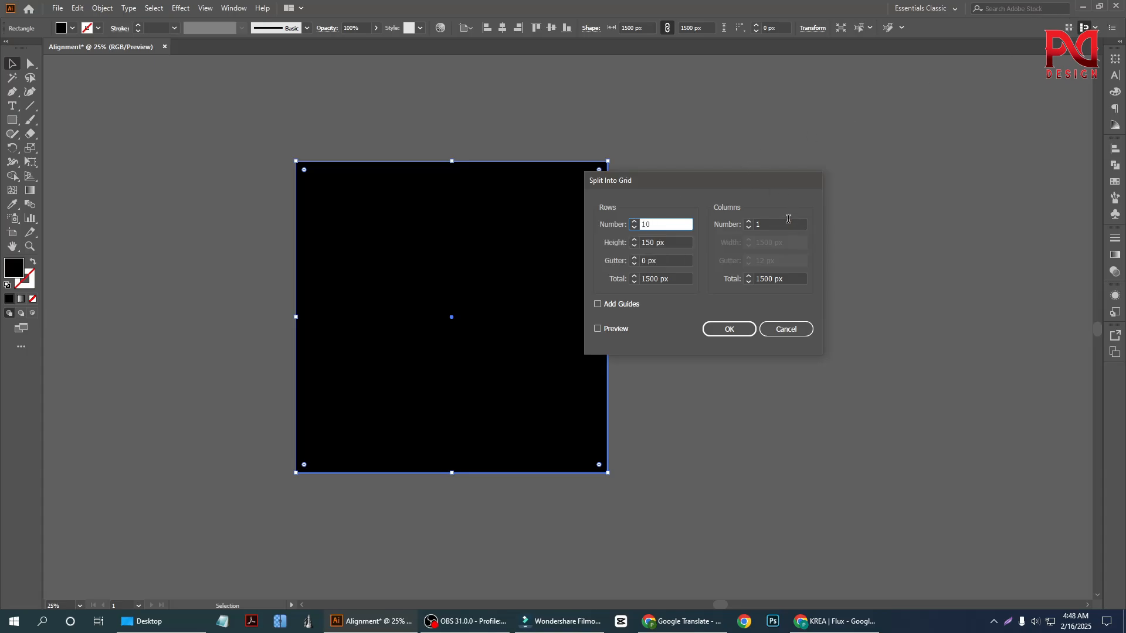
click(778, 226)
text(100)
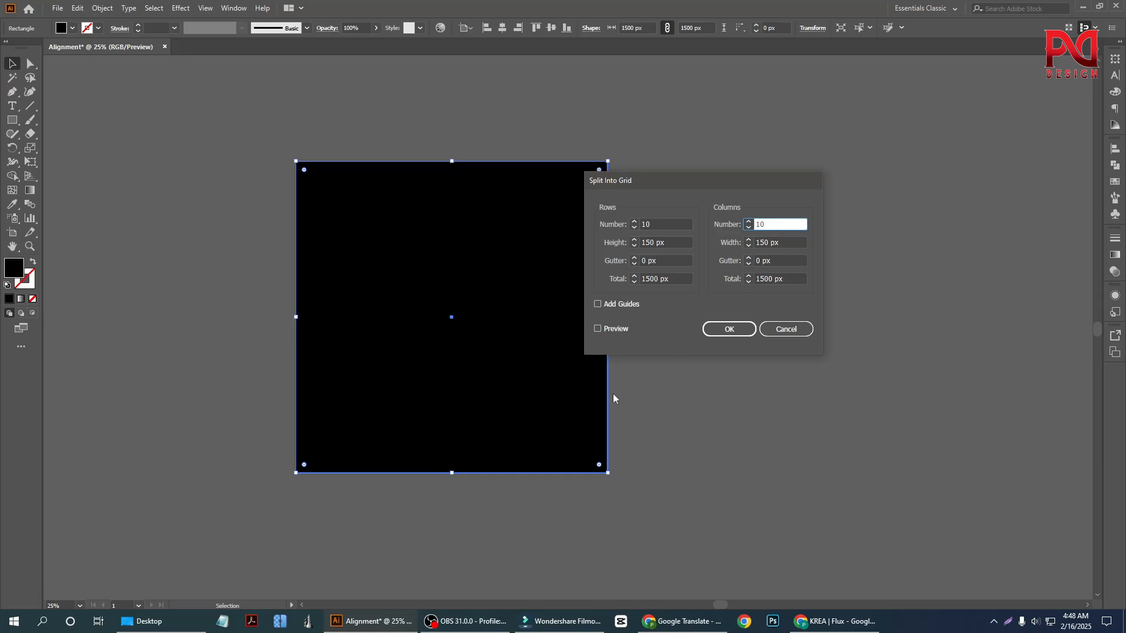
click(604, 331)
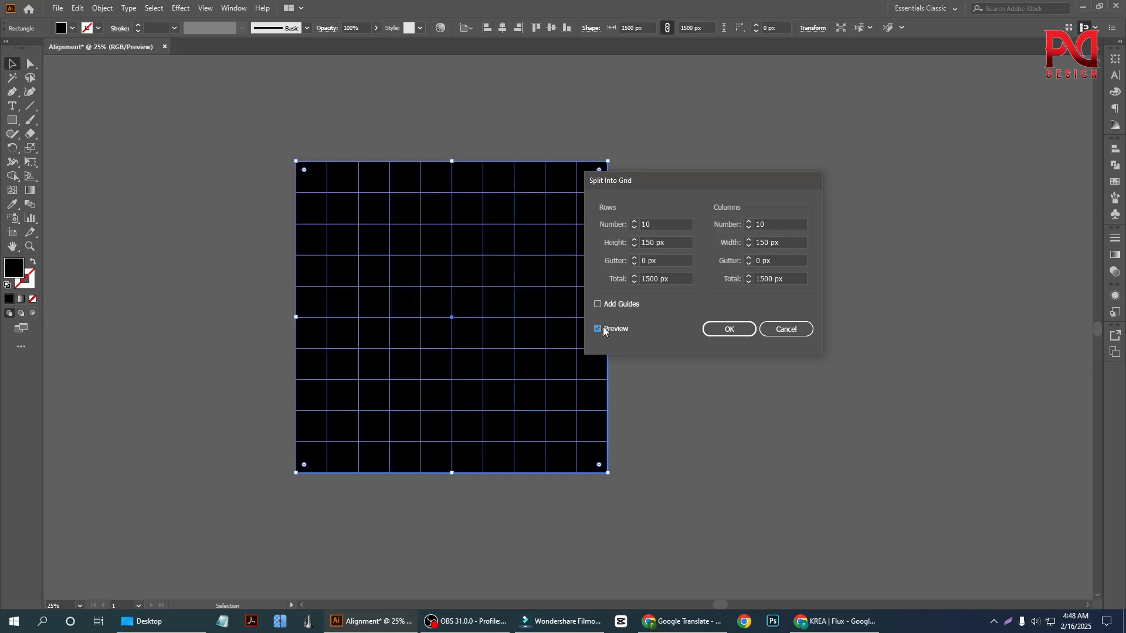
Step: Change the grid split to 5 rows and 5 columns
click(659, 222)
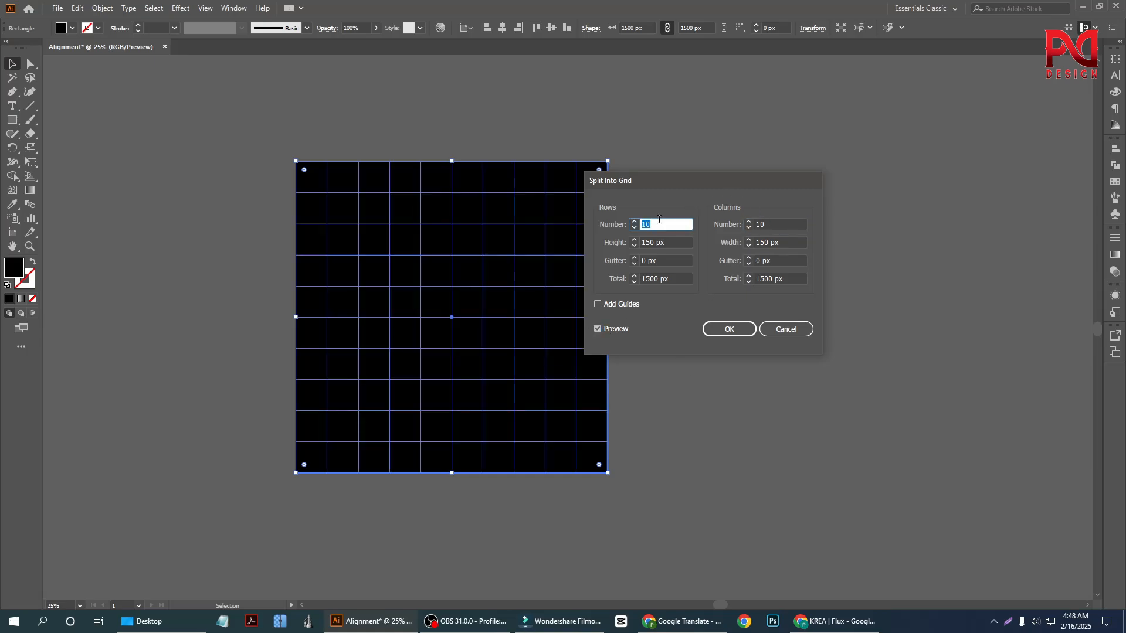
text(5)
double_click(769, 224)
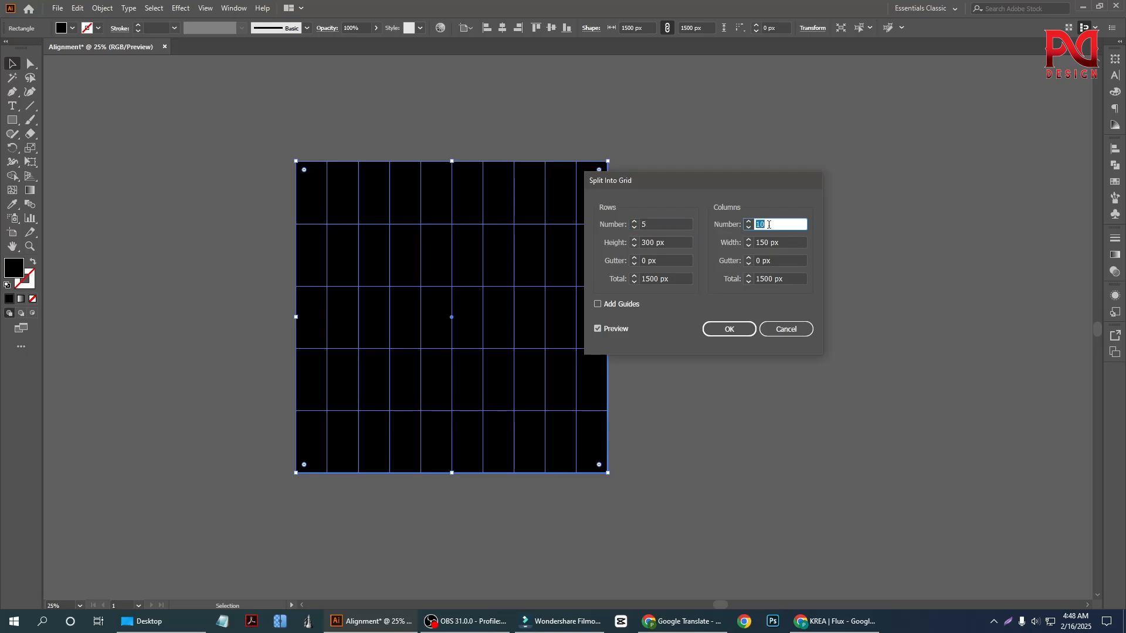
text(5)
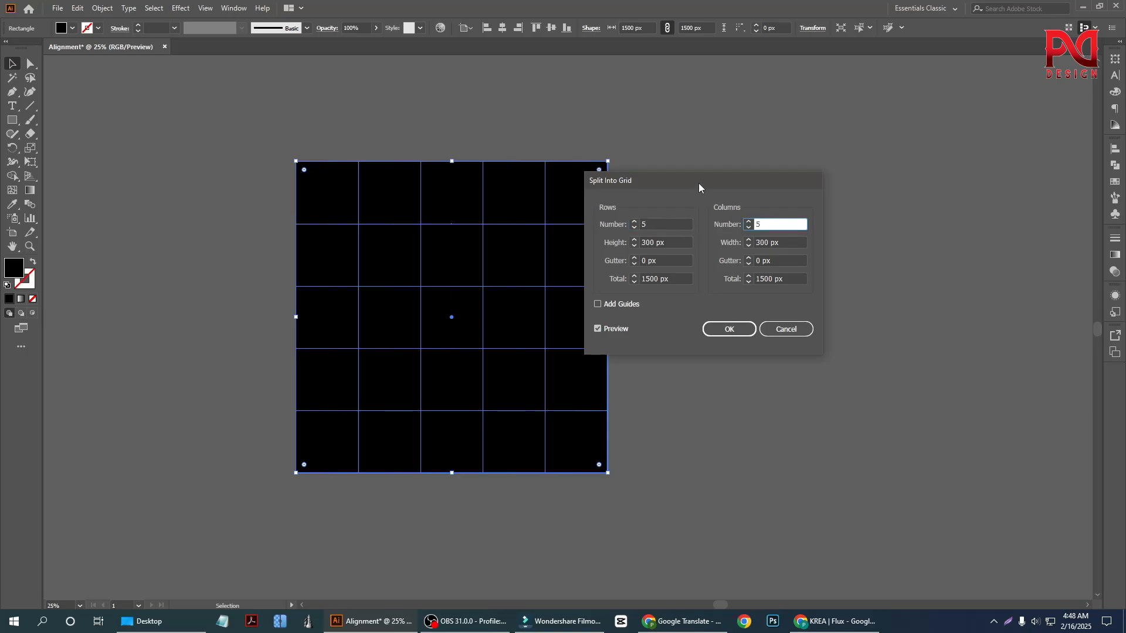
Step: Set both the row gutter and the column gutter of the grid split to 4 px
drag(699, 188, 780, 165)
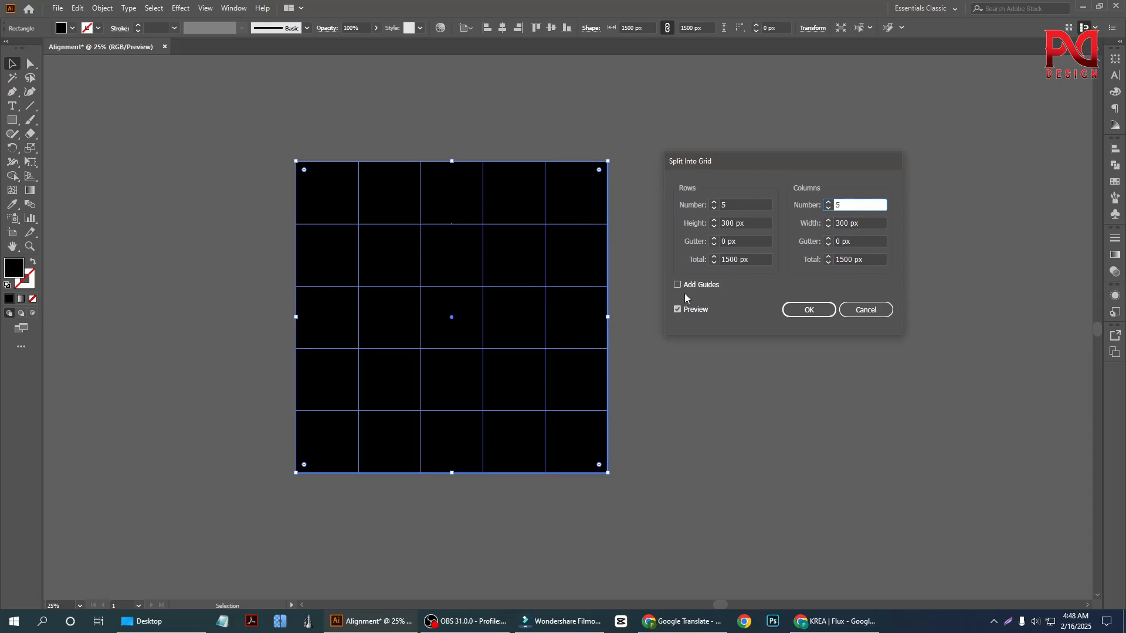
click(715, 241)
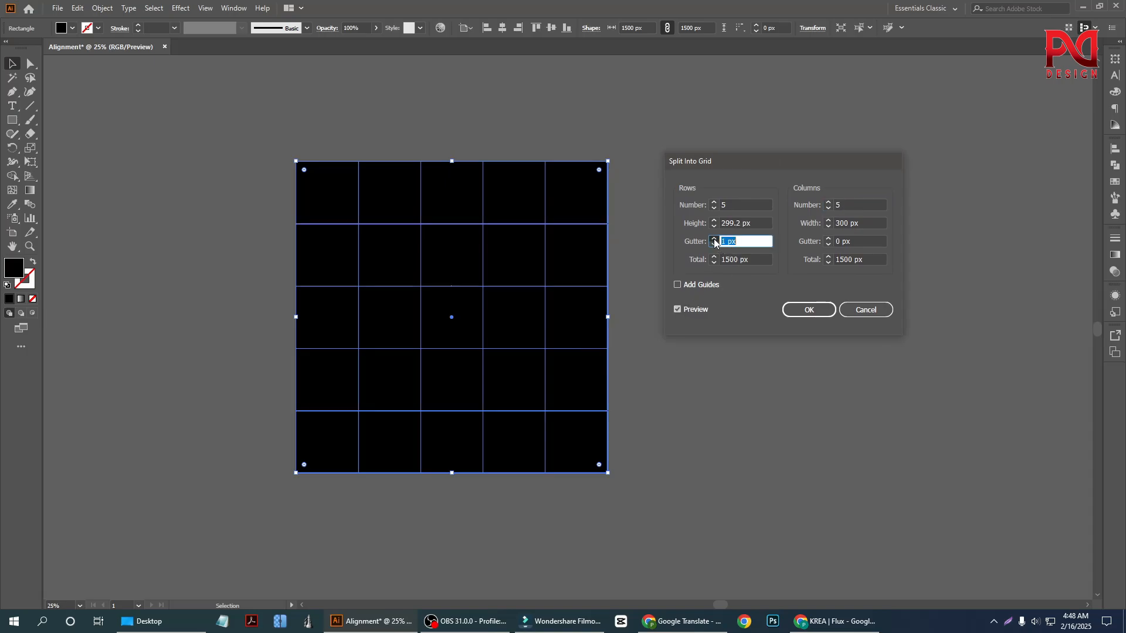
click(715, 241)
click(715, 240)
click(714, 238)
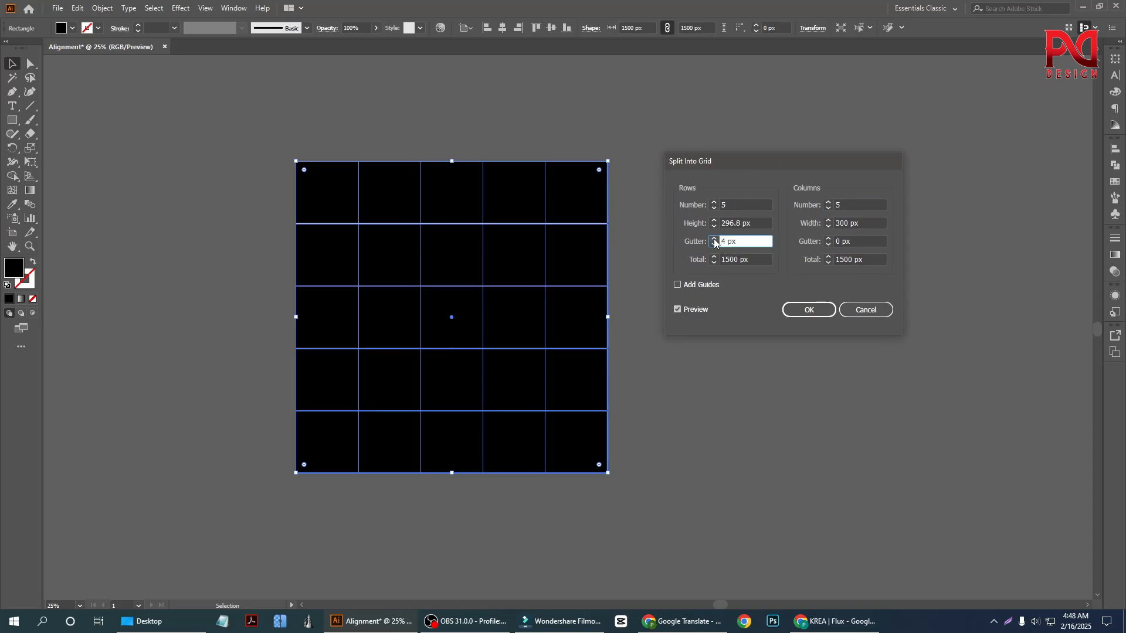
click(715, 238)
click(715, 244)
double_click(830, 238)
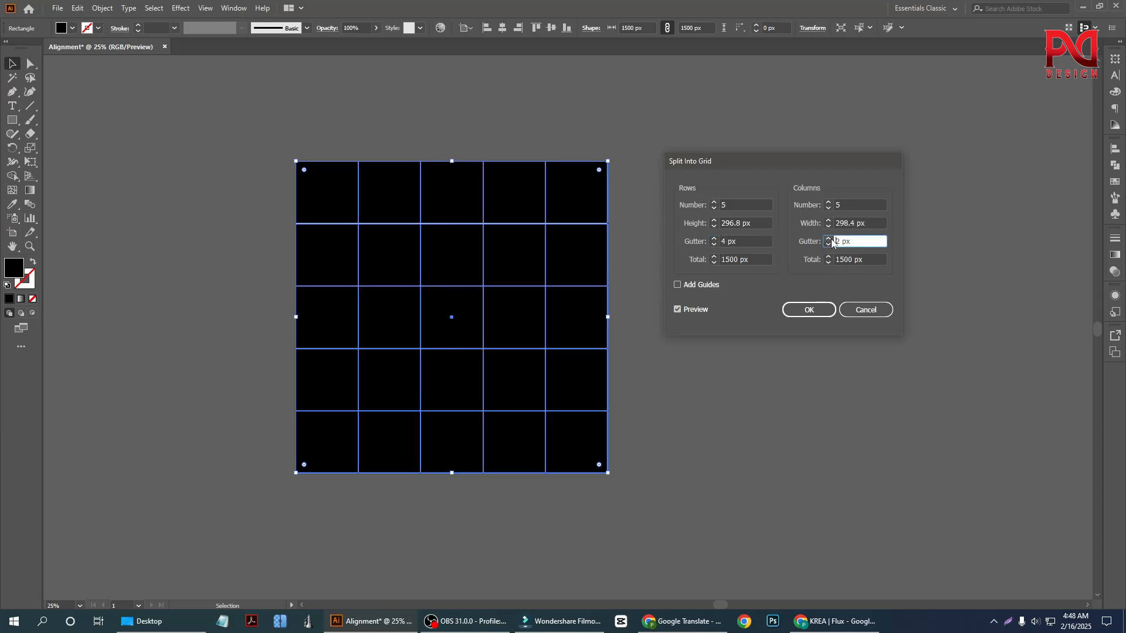
click(715, 245)
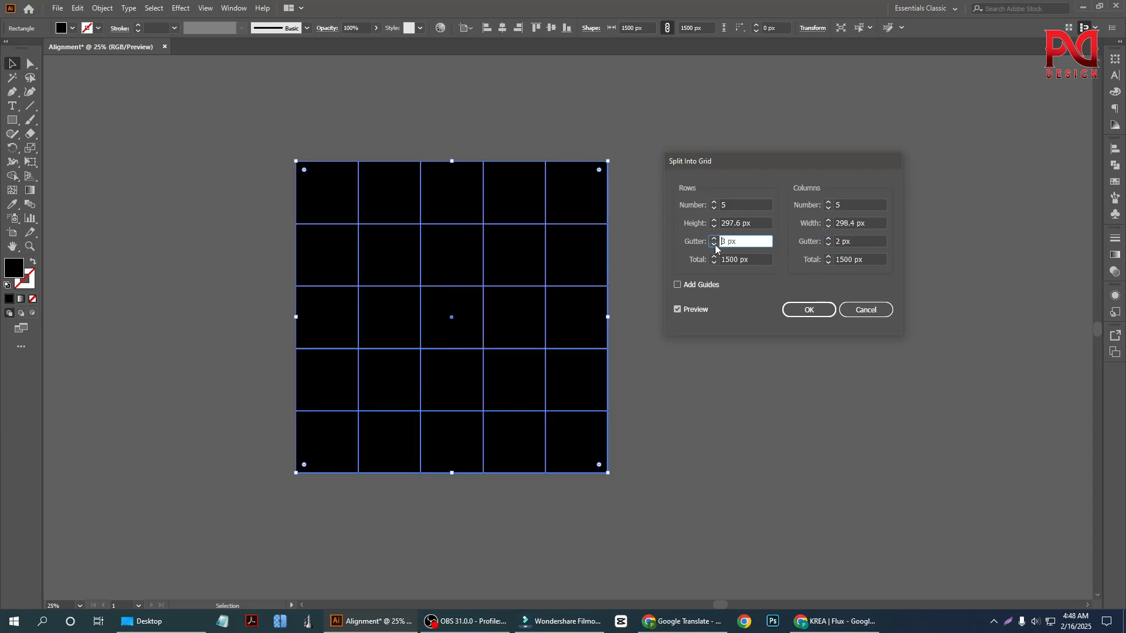
click(715, 244)
double_click(714, 239)
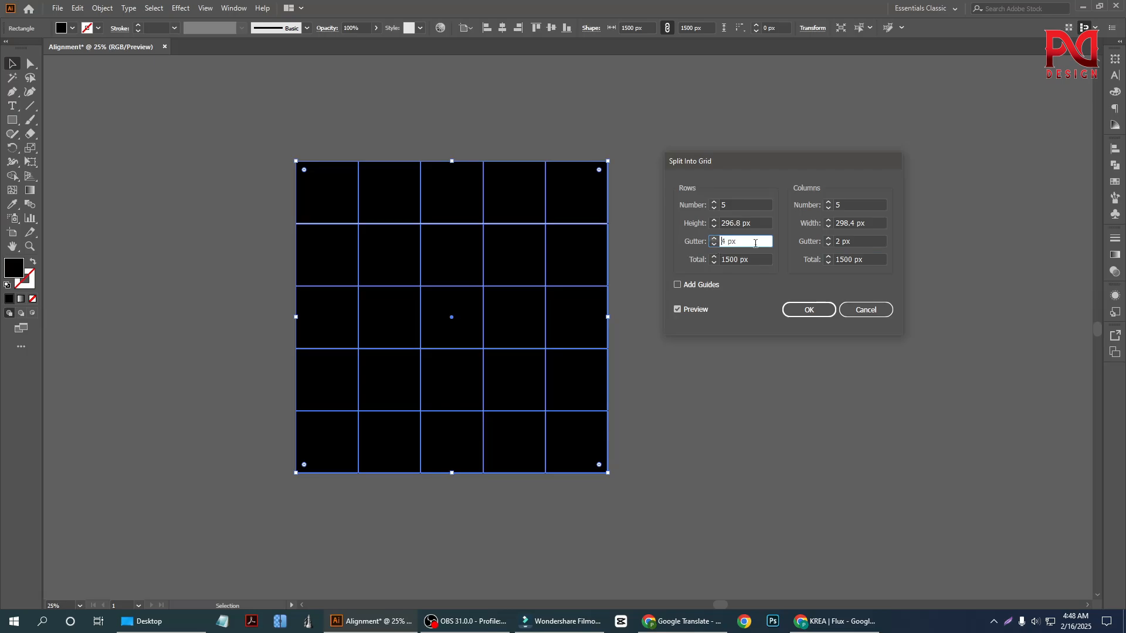
double_click(829, 240)
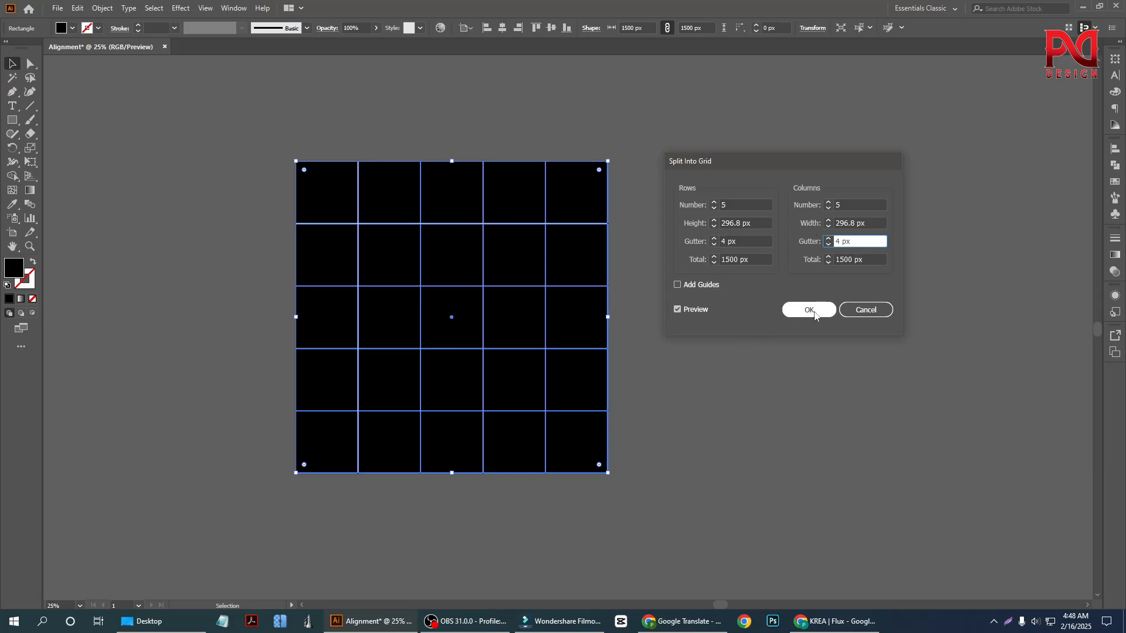
Step: Set the row and column gutters to 10 px, apply the grid split, and deselect the resulting squares
click(714, 239)
click(715, 239)
click(714, 238)
click(715, 238)
click(714, 239)
click(714, 239)
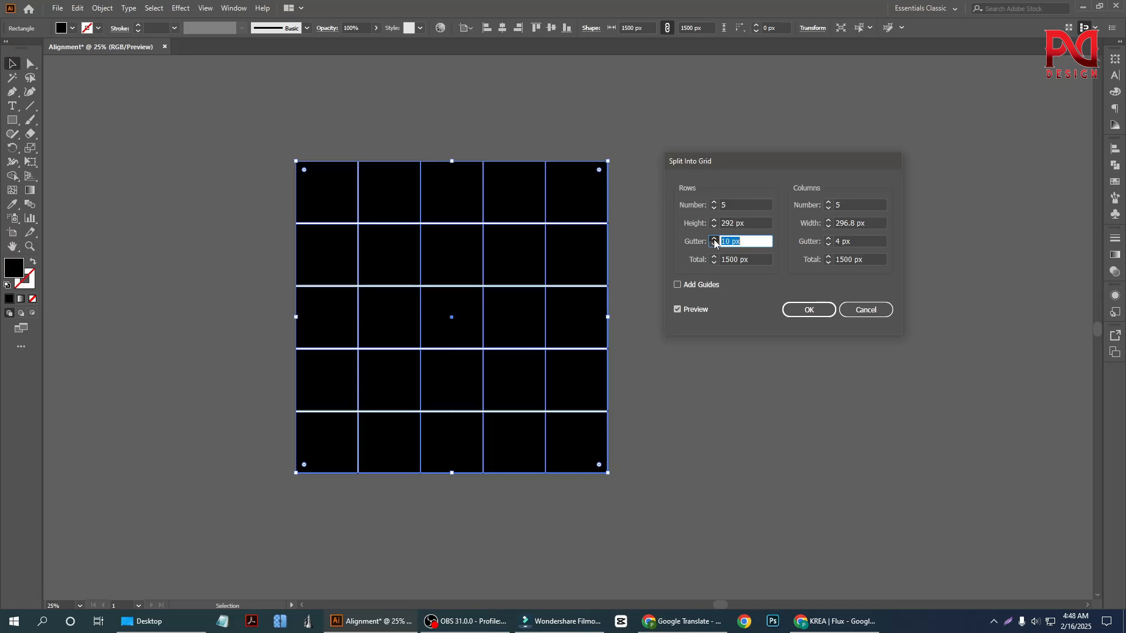
click(714, 239)
click(713, 244)
click(827, 240)
click(827, 240)
click(827, 240)
click(827, 240)
click(827, 240)
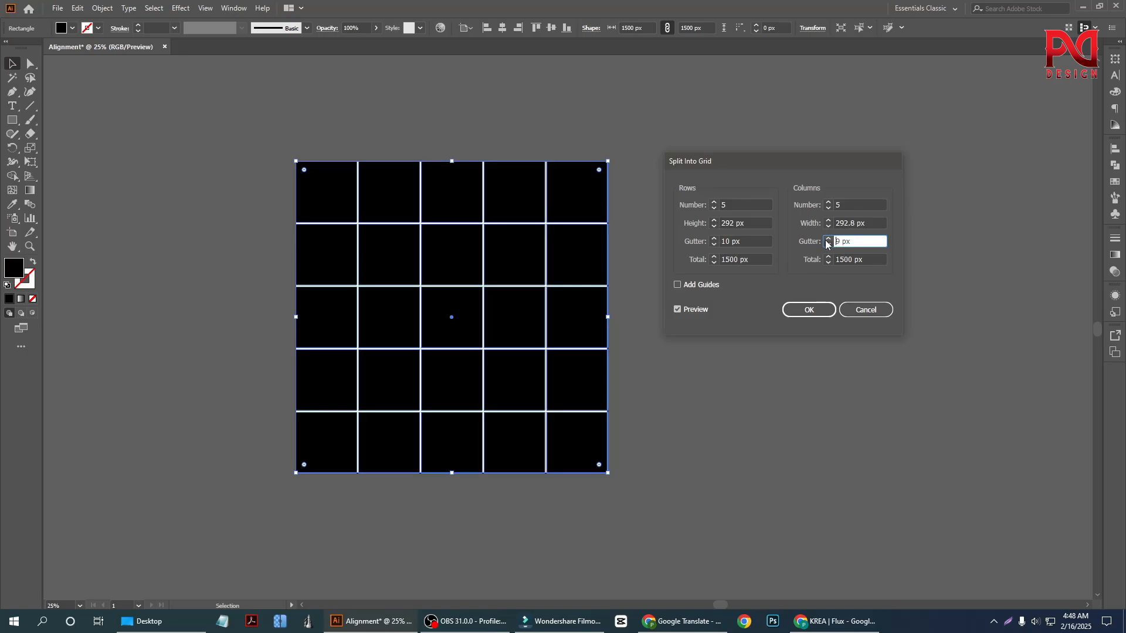
click(808, 310)
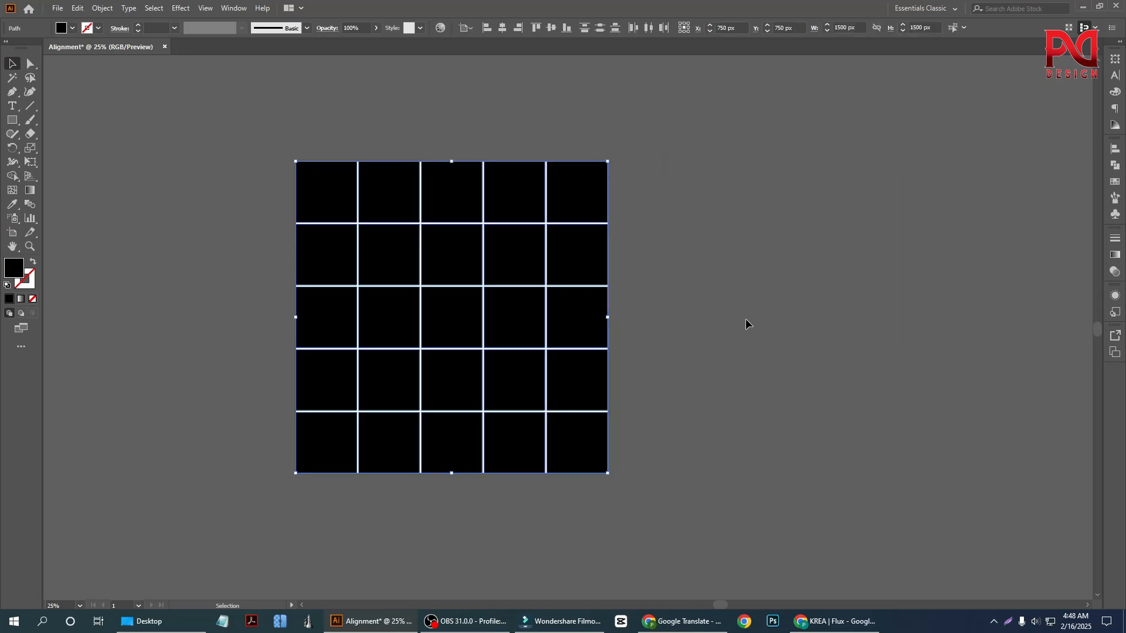
click(674, 362)
Step: Fill the five squares in the grid's second row with pure red and clear the selection
scroll(508, 402, down, 1)
scroll(472, 407, up, 2)
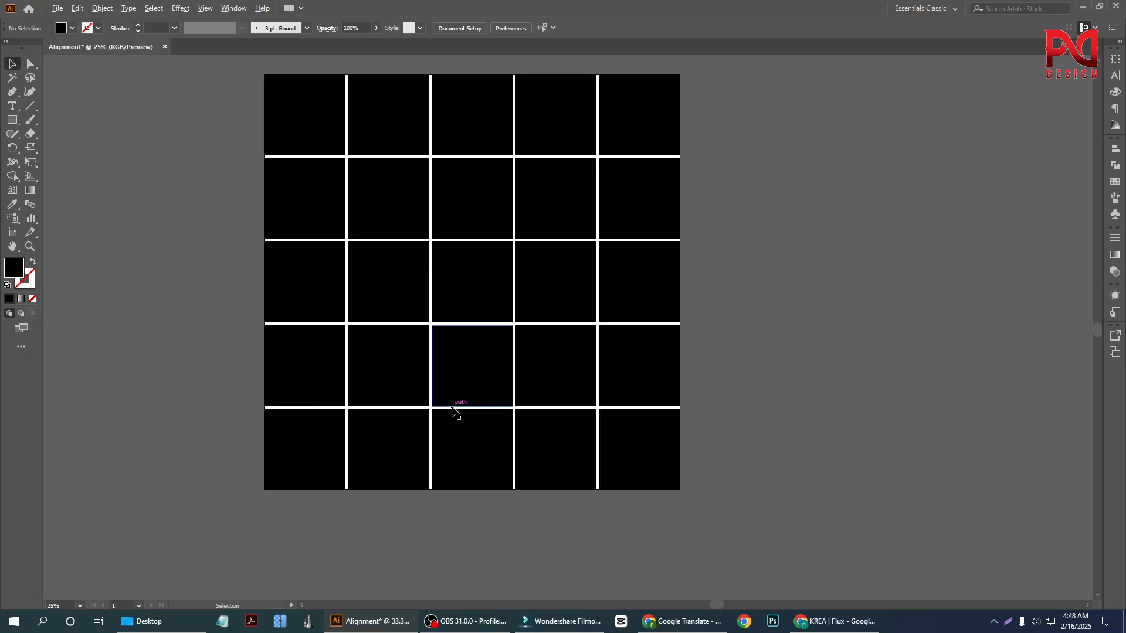
scroll(460, 409, down, 1)
scroll(458, 404, down, 1)
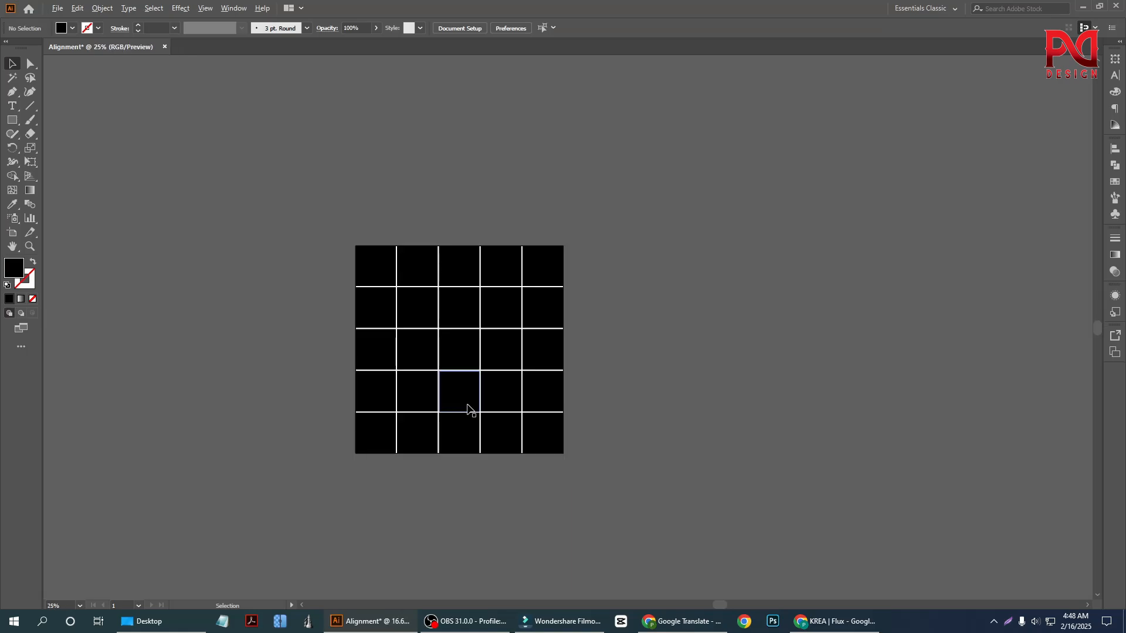
scroll(470, 407, up, 2)
scroll(435, 405, down, 1)
drag(234, 253, 671, 251)
click(72, 29)
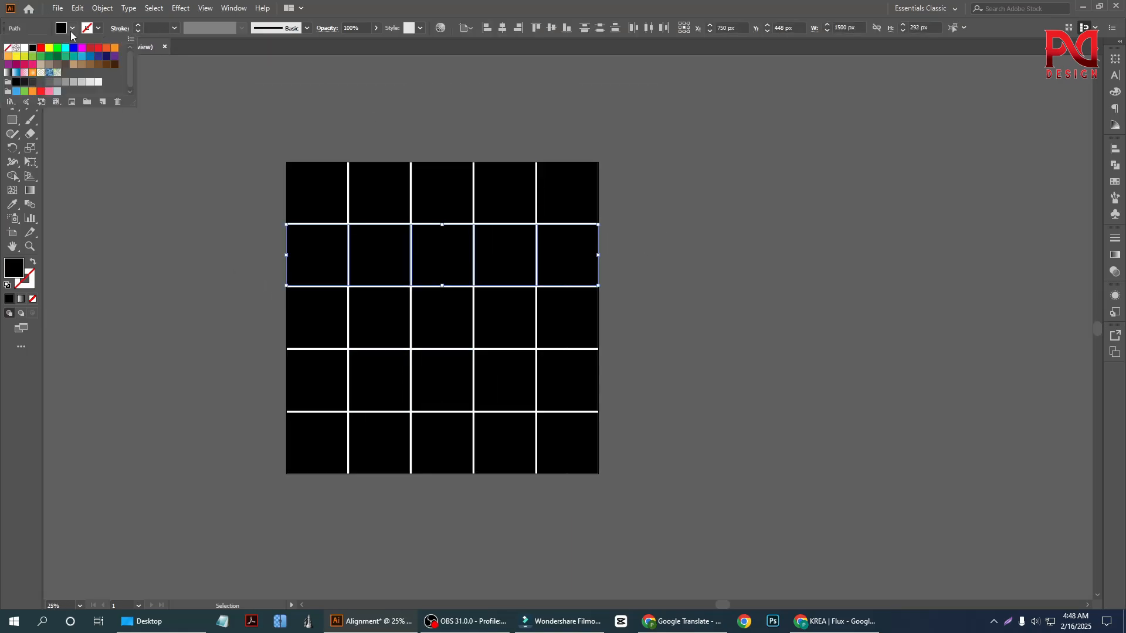
click(40, 47)
drag(210, 276, 584, 314)
key(ctrl+shift+a)
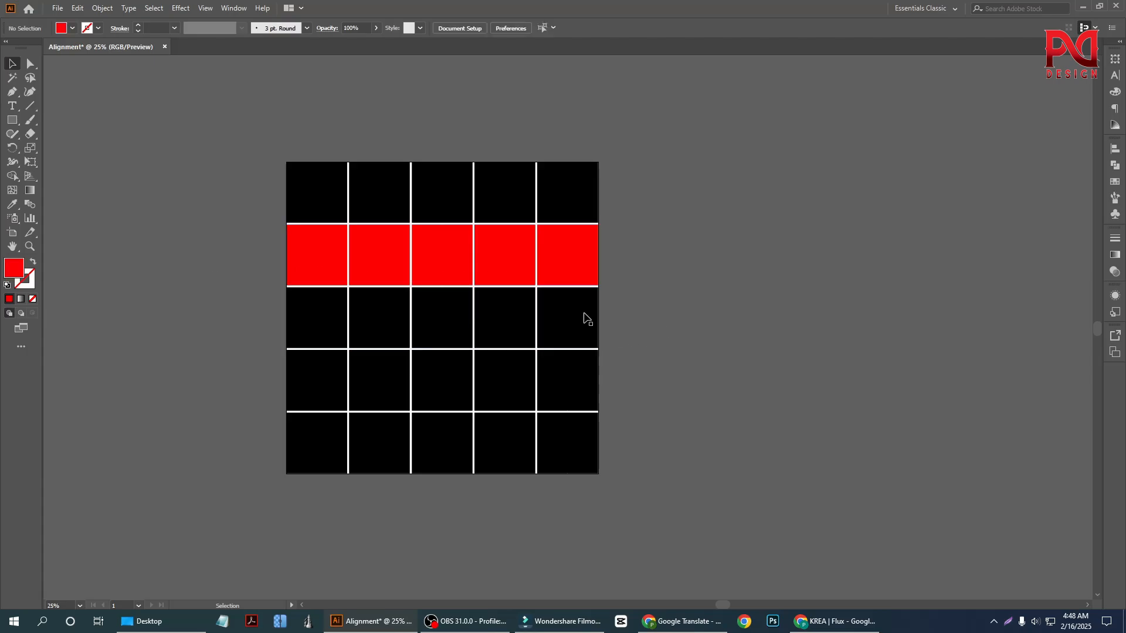
Step: Fill the five squares in the grid's third row with pure blue
drag(251, 310, 619, 329)
click(71, 28)
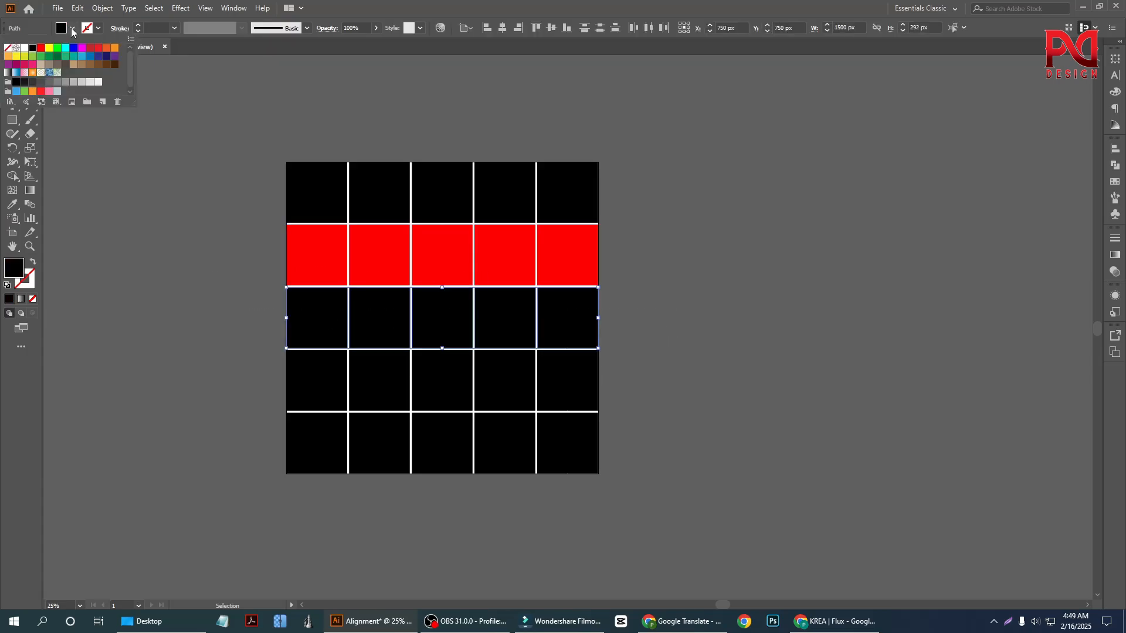
click(74, 47)
Step: Fill the five squares in the grid's fourth row with dark navy blue and deselect them
drag(225, 362, 680, 406)
click(72, 27)
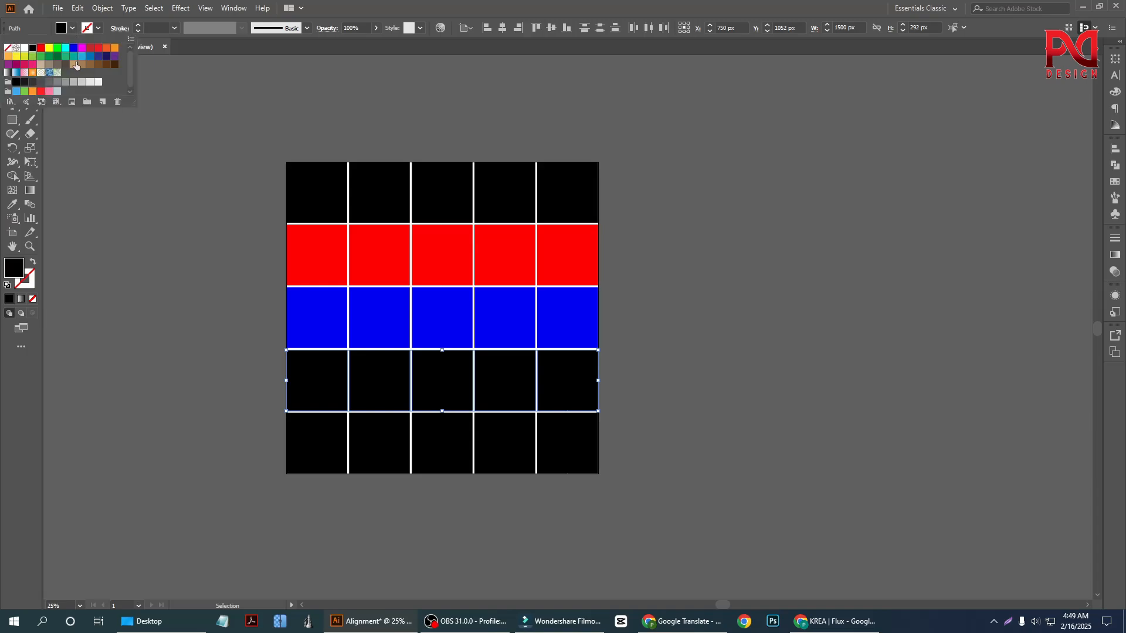
click(99, 49)
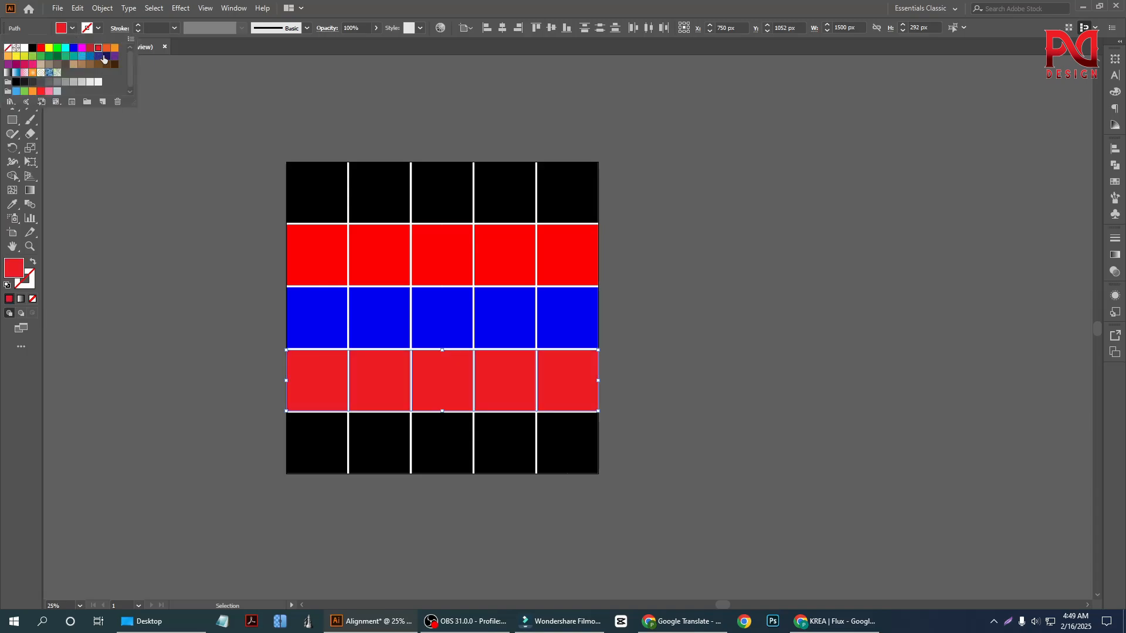
click(115, 52)
click(107, 55)
click(149, 373)
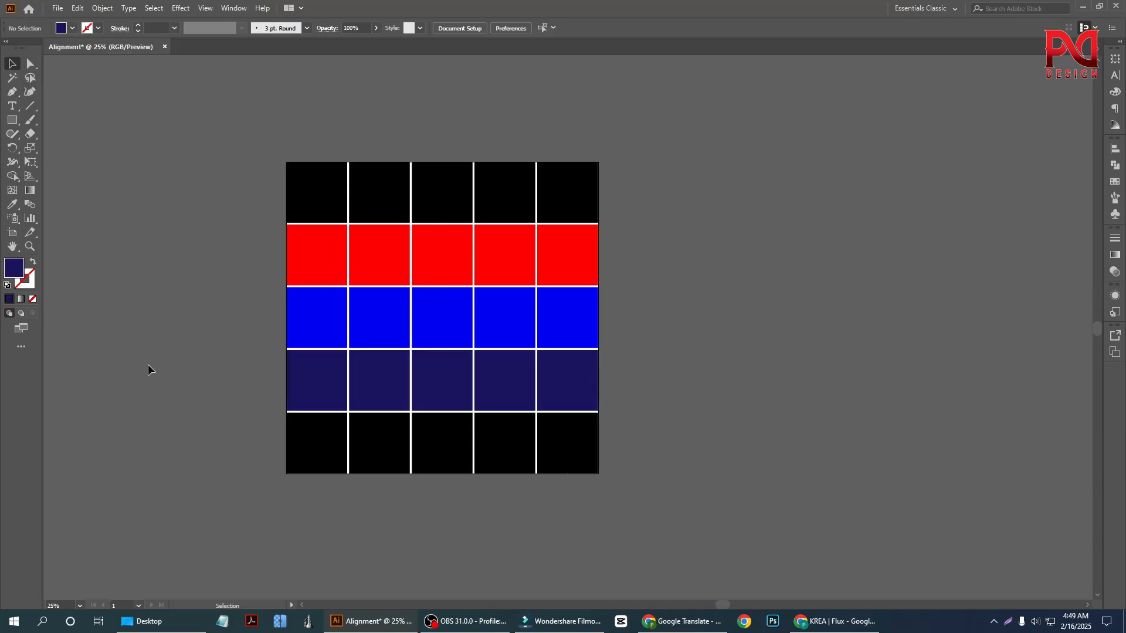
scroll(149, 373, down, 1)
scroll(384, 373, down, 2)
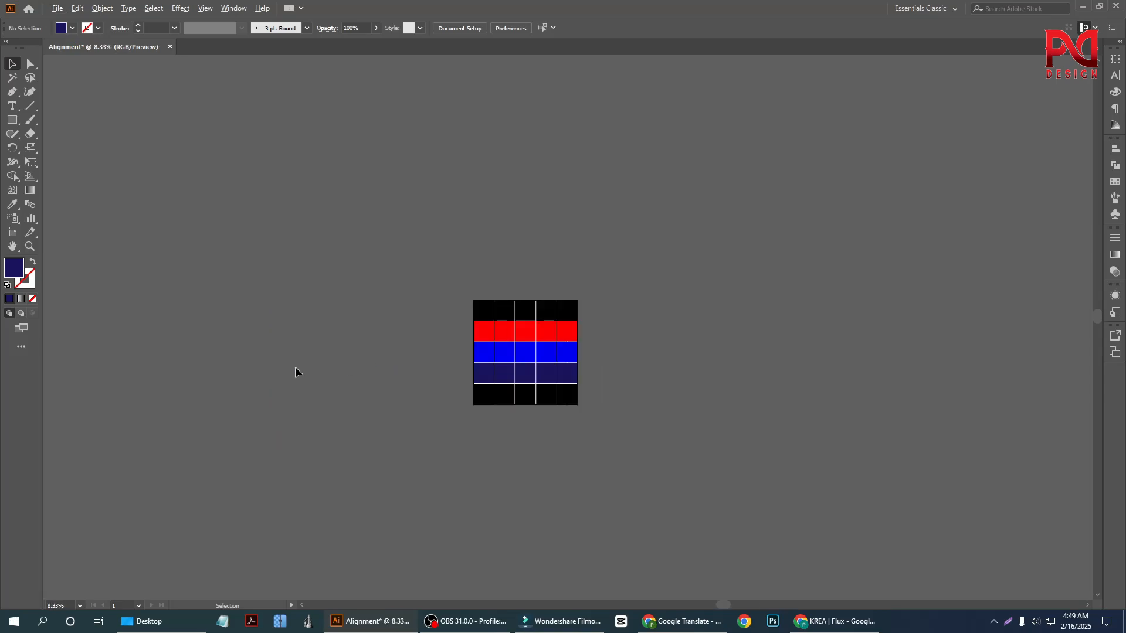
scroll(297, 370, up, 1)
scroll(860, 364, up, 2)
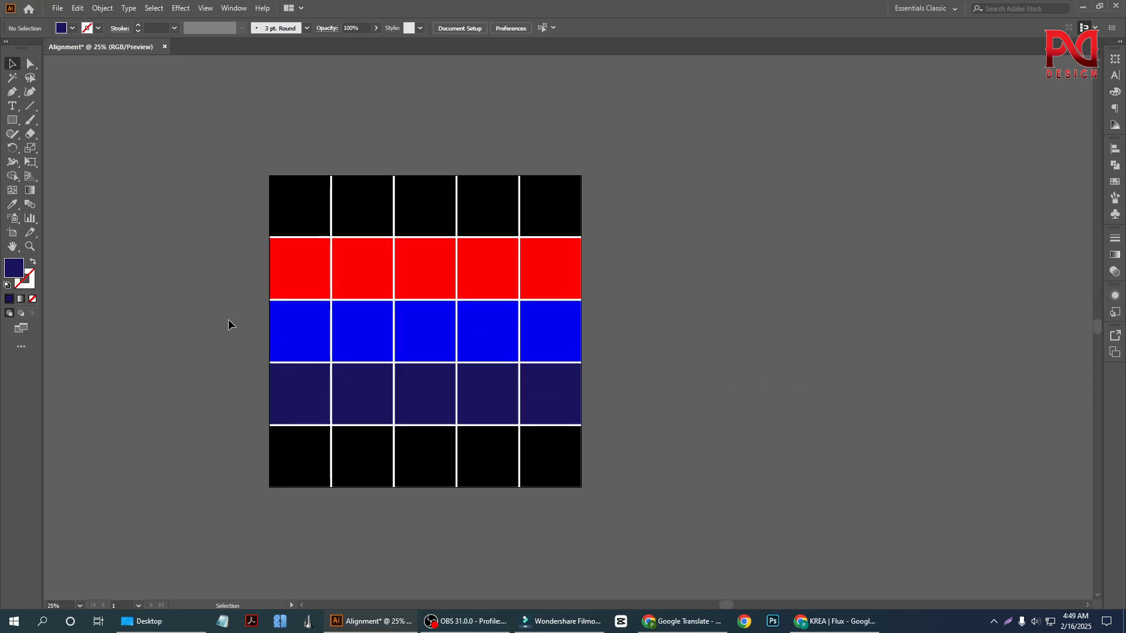
click(233, 9)
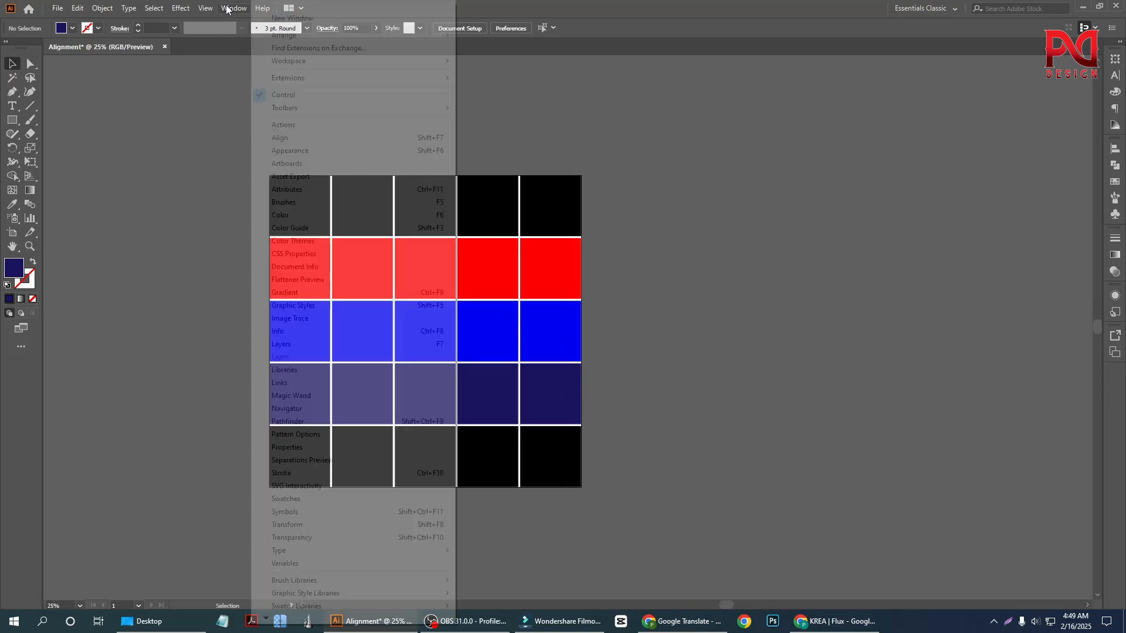
click(810, 223)
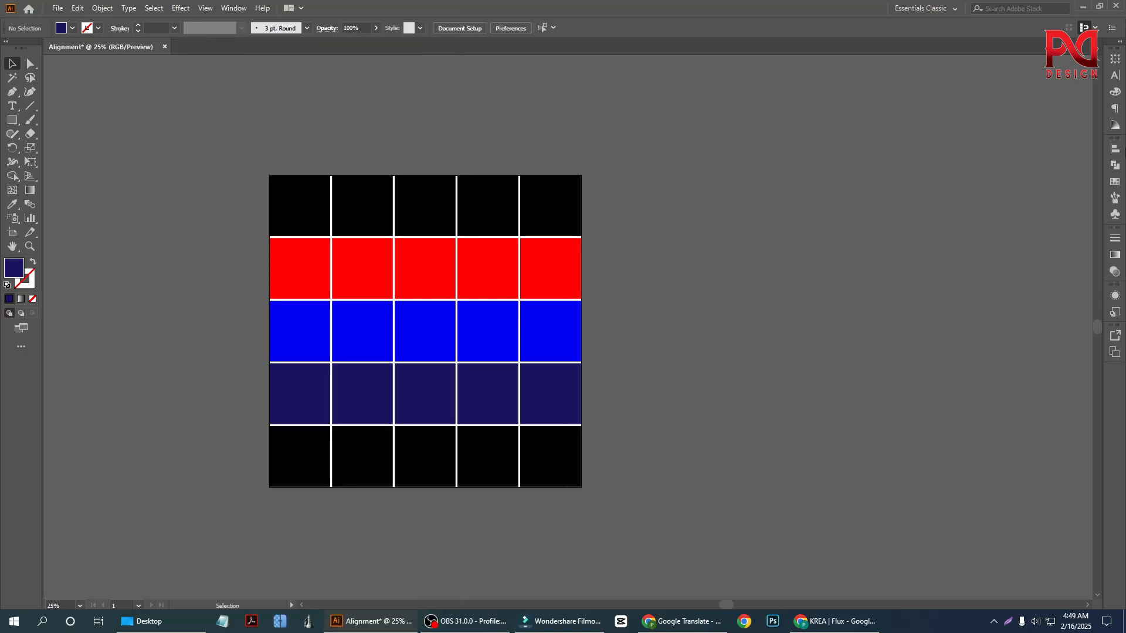
click(1116, 149)
click(1116, 148)
Step: Show the Align panel and detach it from the dock so it floats beside the artboard
click(233, 8)
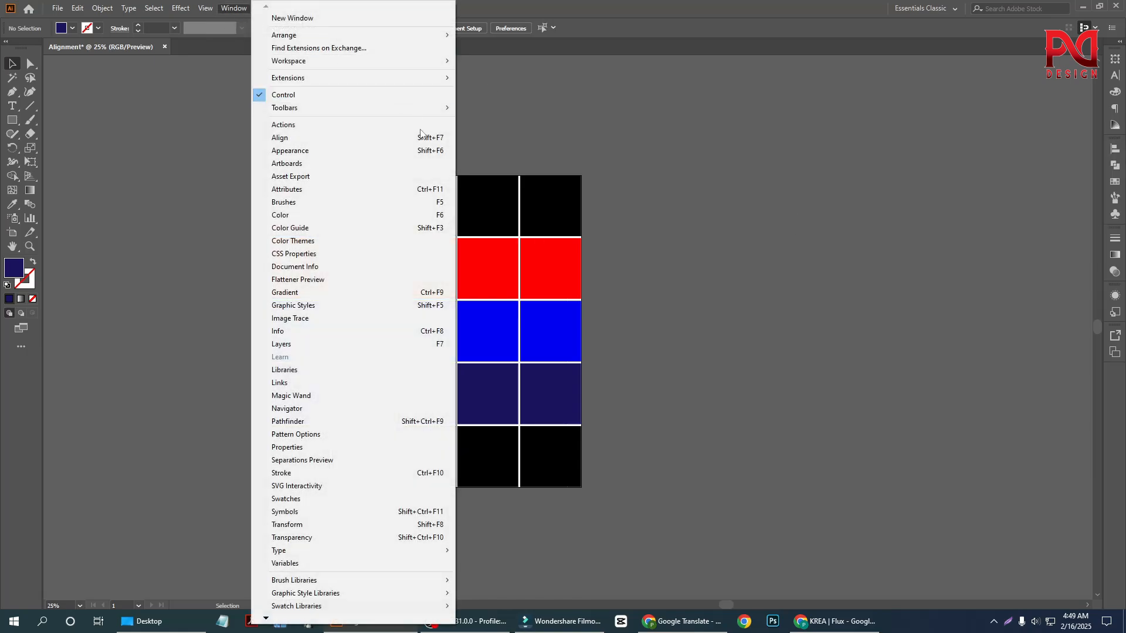
click(330, 138)
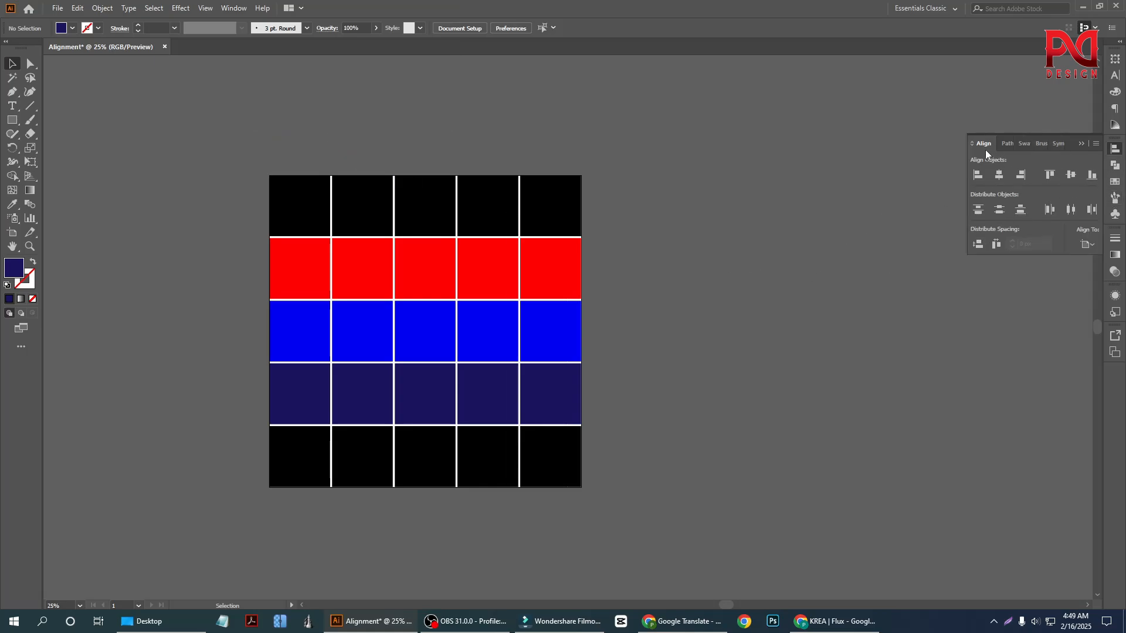
drag(985, 147, 687, 228)
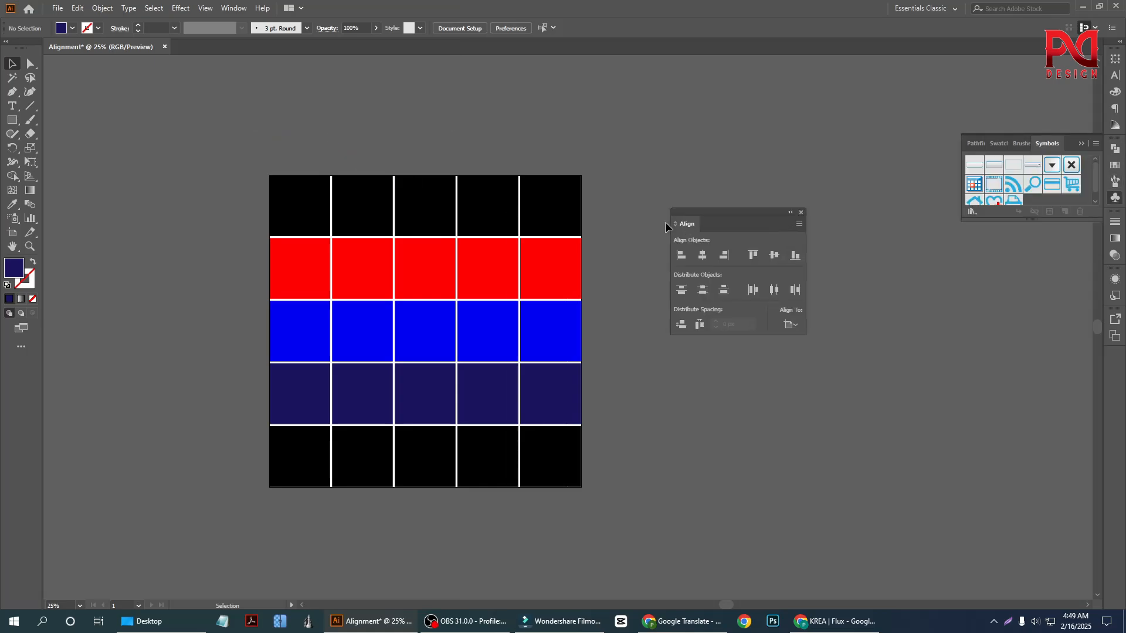
Step: Close and reopen the floating Align panel, and place it beyond the grid's upper-right corner
click(801, 213)
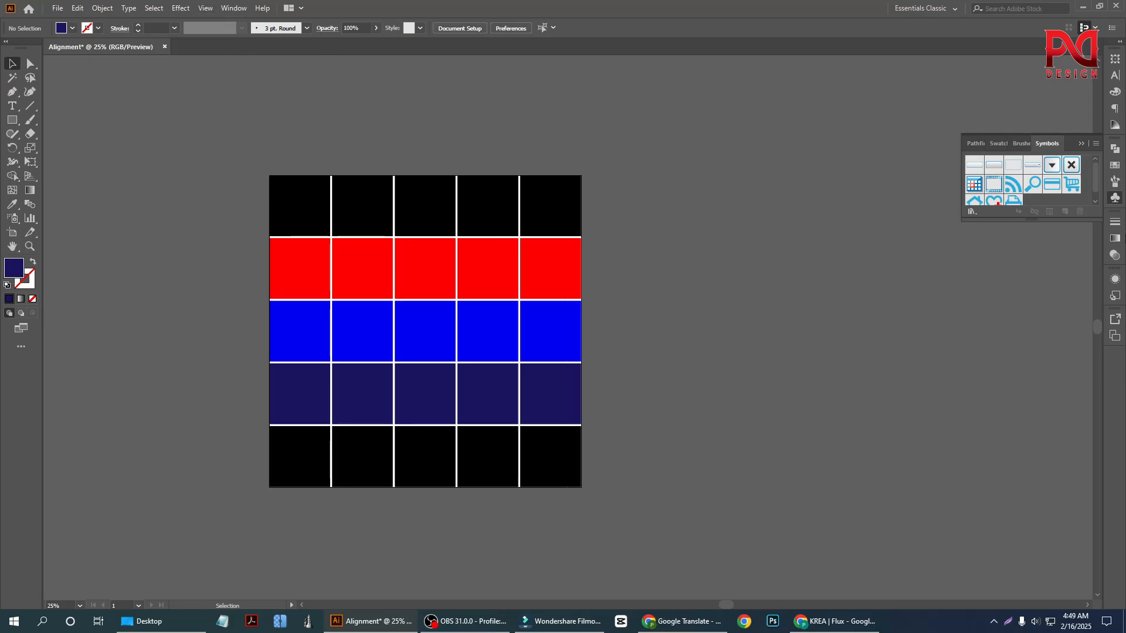
click(1082, 144)
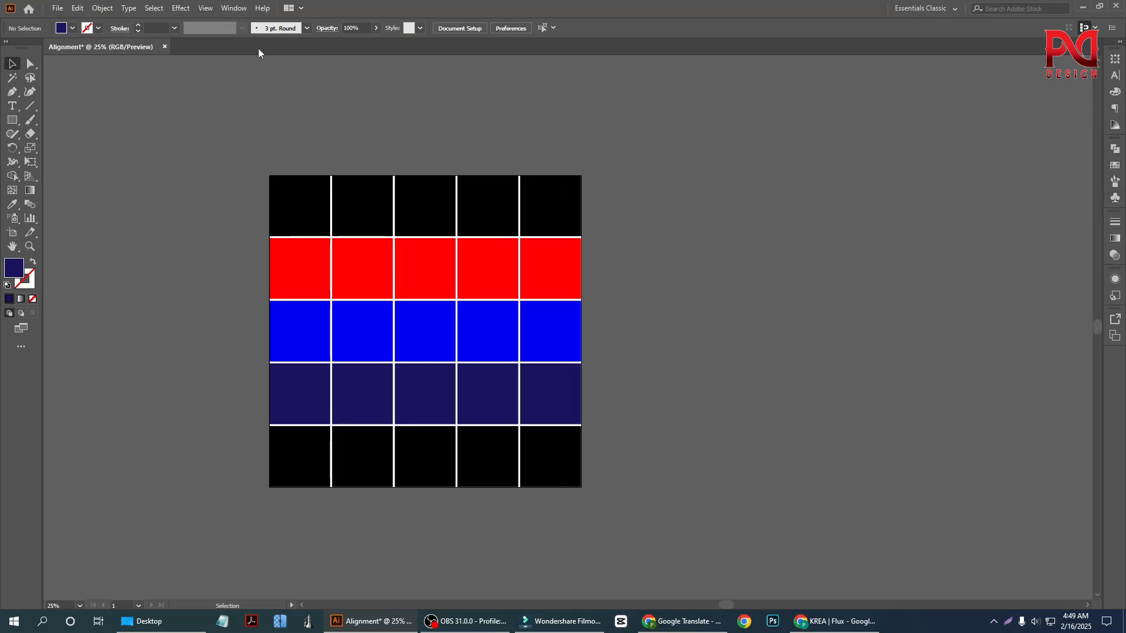
click(234, 8)
click(290, 140)
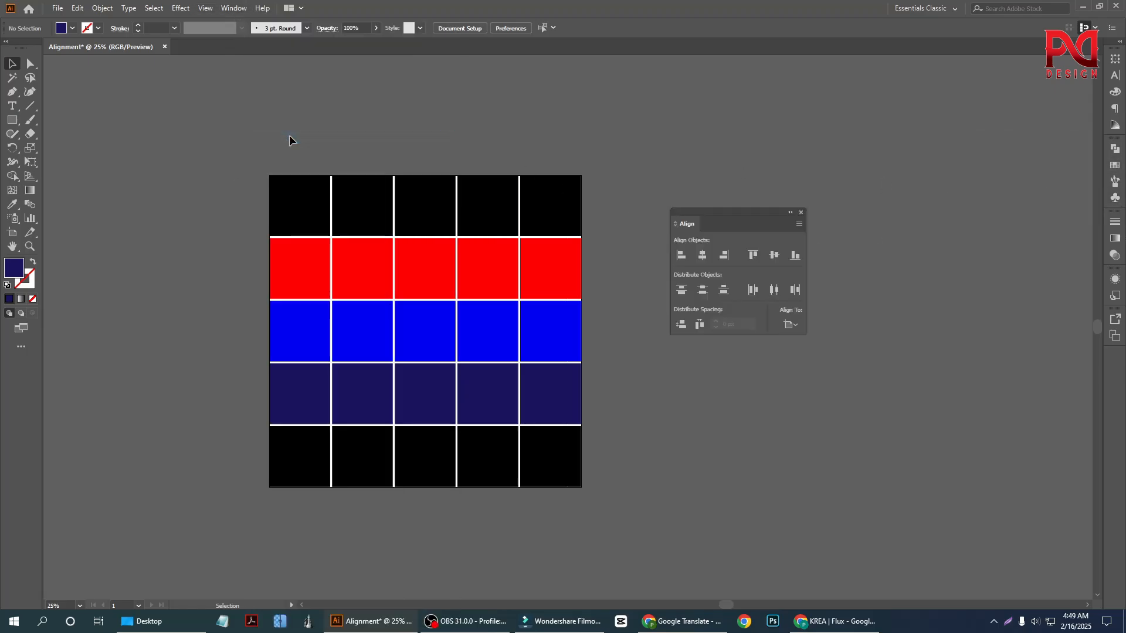
drag(688, 231, 706, 168)
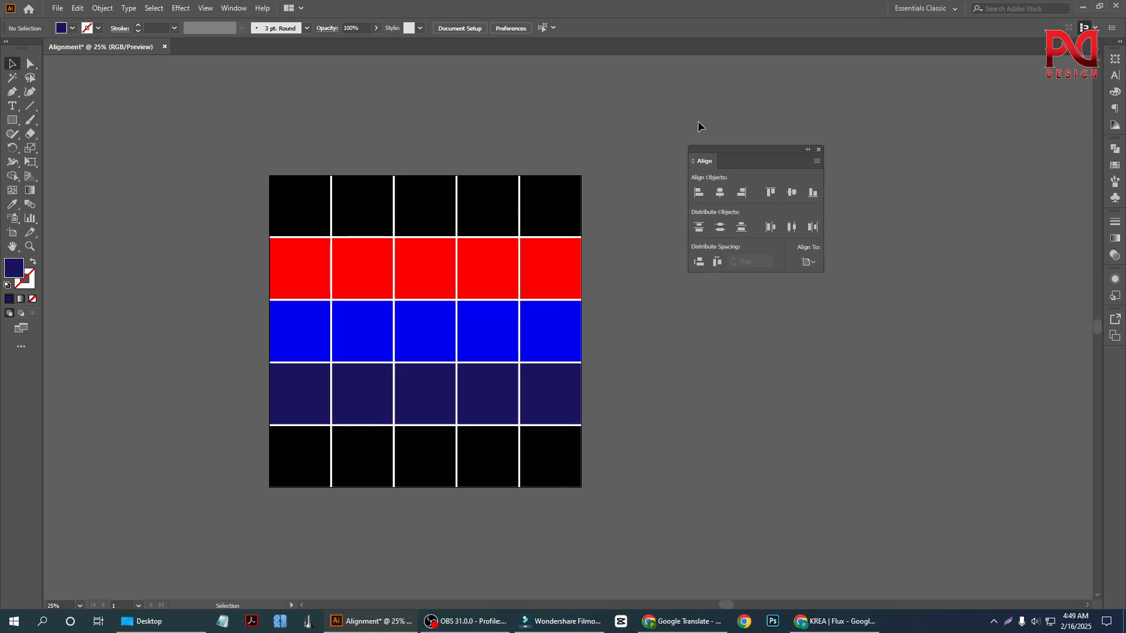
scroll(502, 340, down, 3)
scroll(719, 344, up, 1)
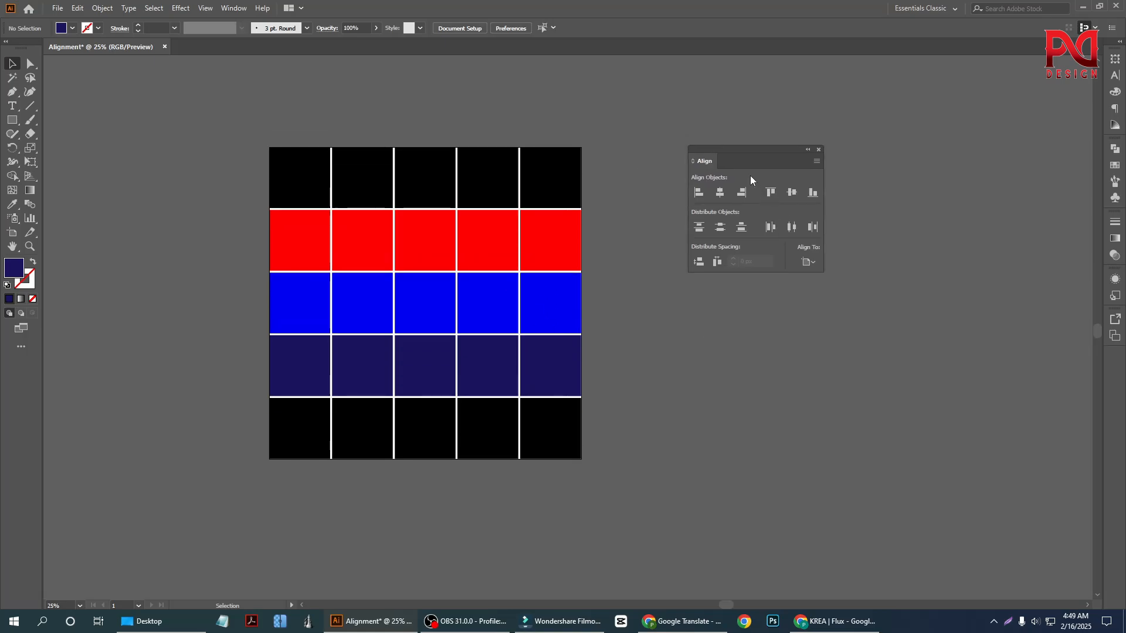
drag(705, 161, 705, 86)
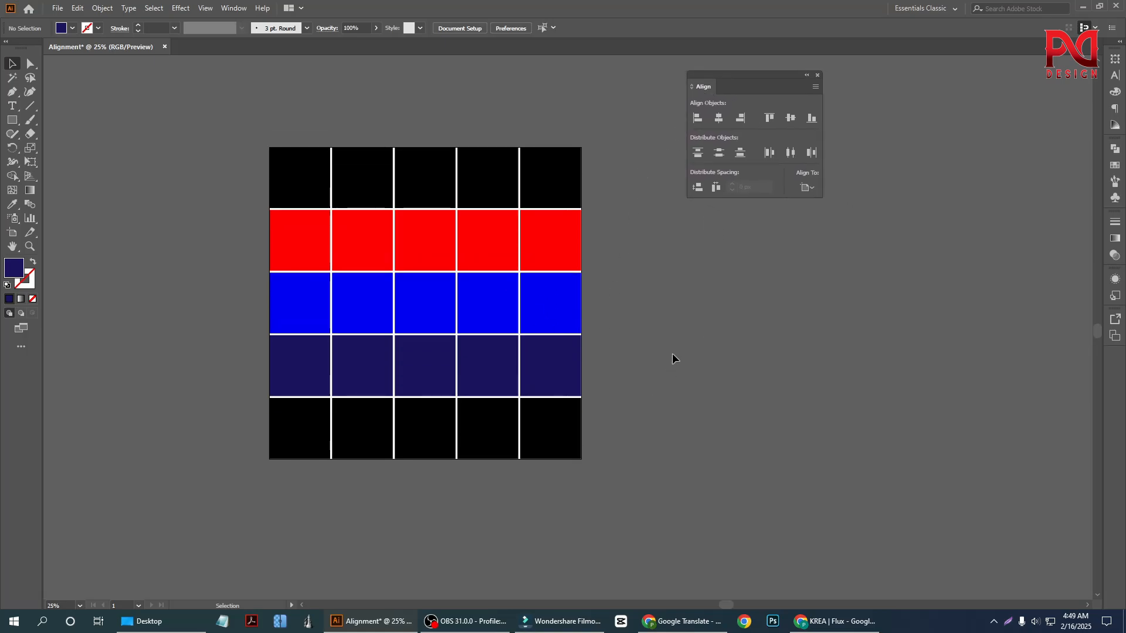
scroll(356, 363, down, 1)
scroll(388, 367, down, 2)
scroll(384, 344, up, 1)
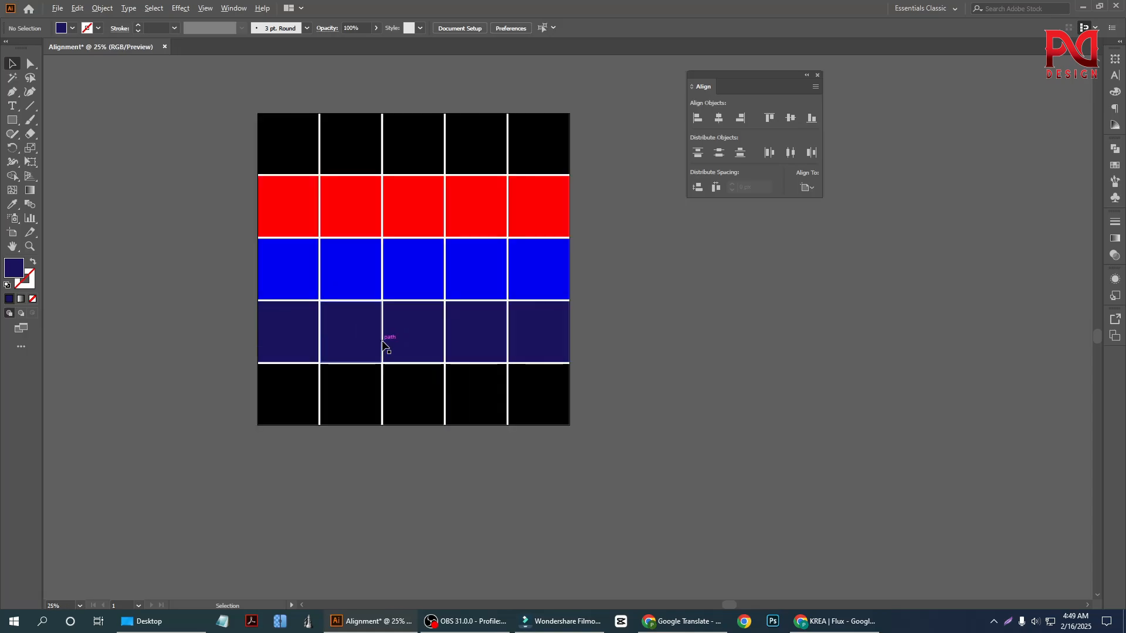
scroll(423, 369, up, 5)
scroll(389, 372, down, 1)
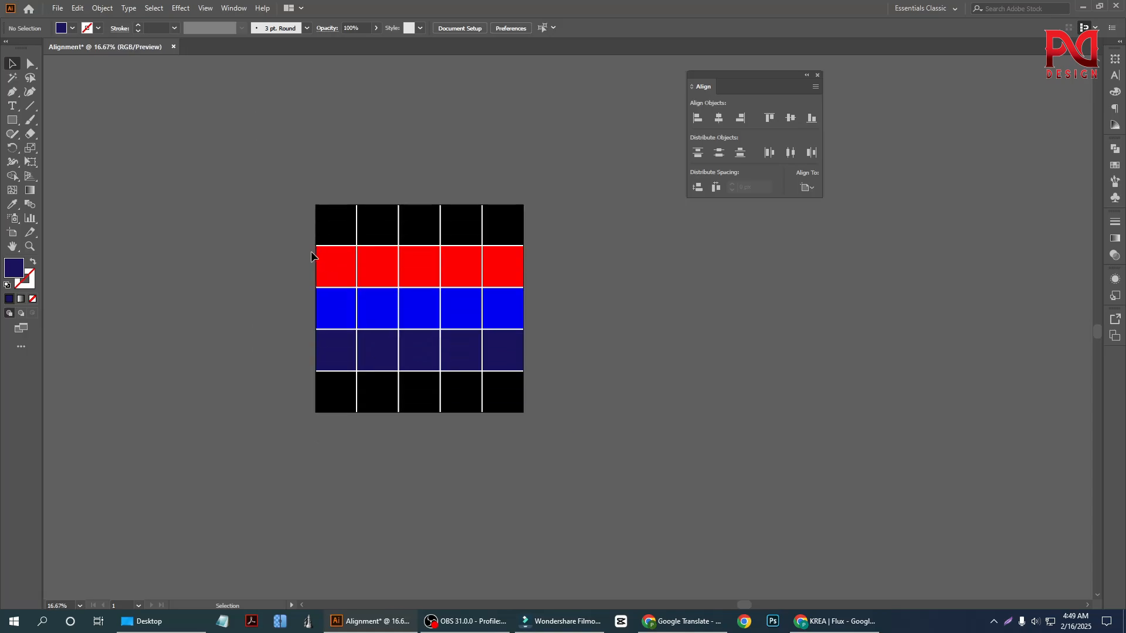
scroll(319, 288, up, 1)
scroll(298, 287, down, 1)
scroll(311, 302, down, 1)
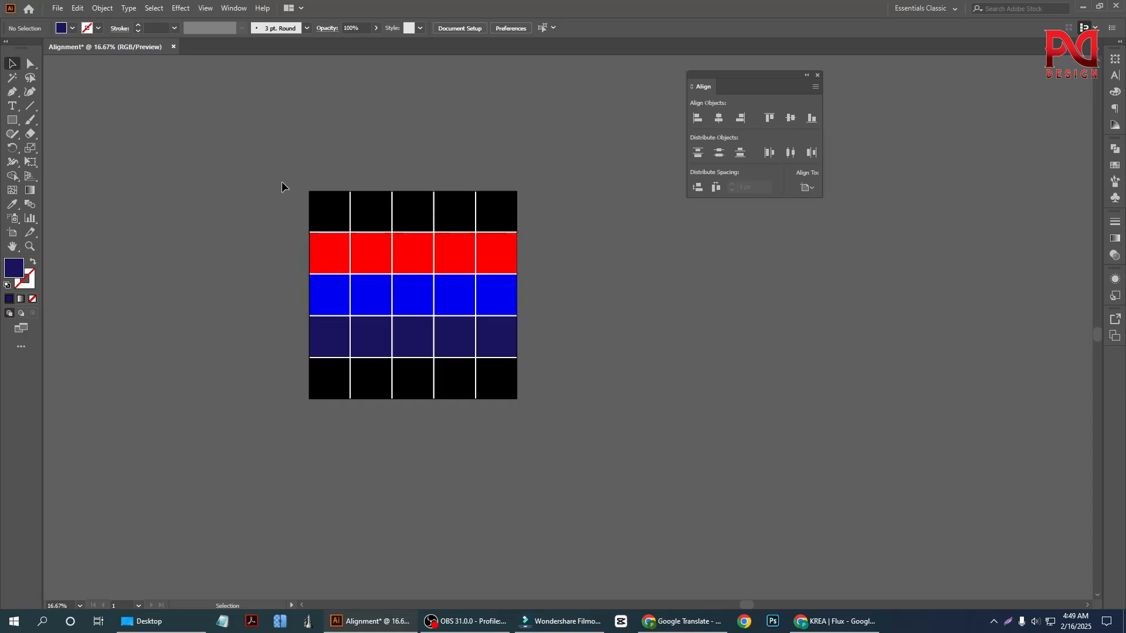
drag(284, 188, 332, 416)
scroll(294, 361, up, 1)
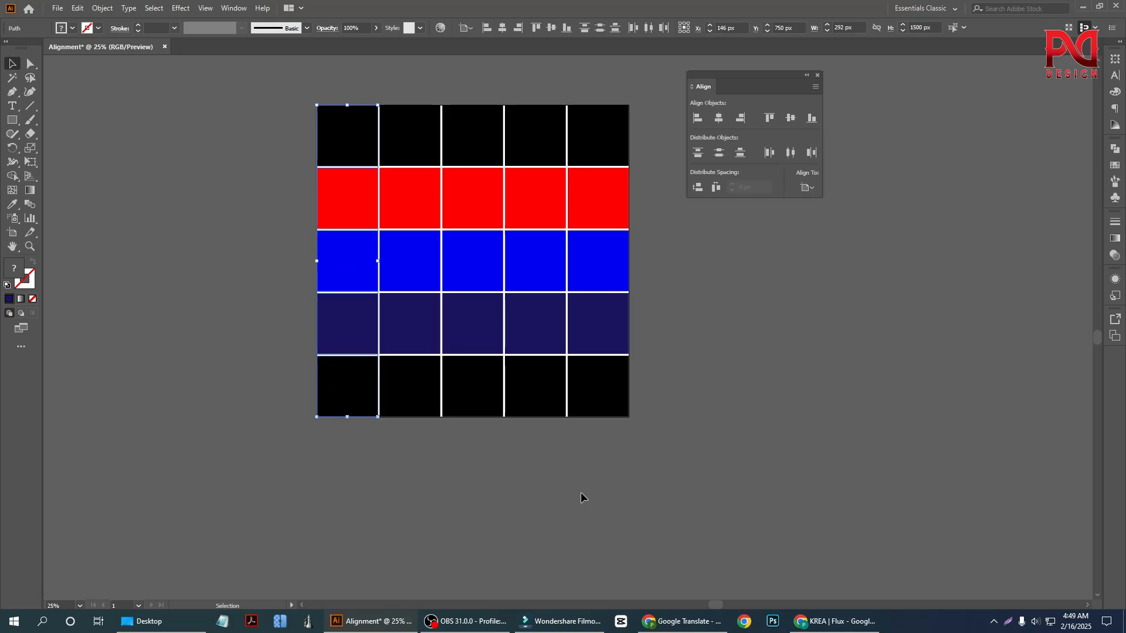
scroll(657, 404, up, 1)
click(739, 305)
scroll(304, 196, up, 1)
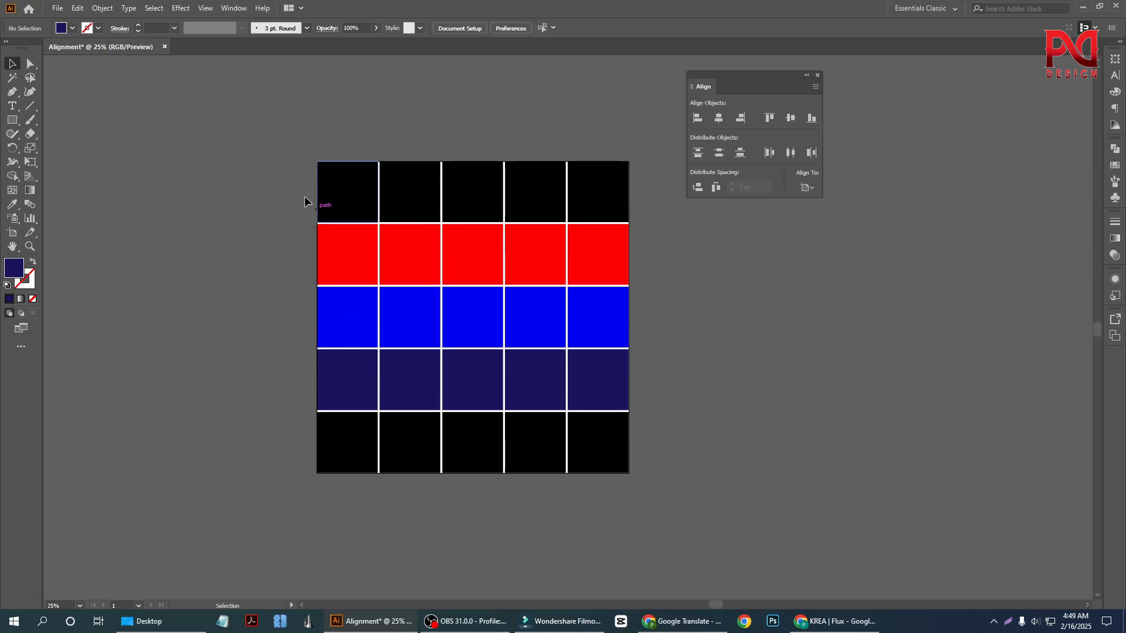
Step: Scatter black, red, blue and navy squares from the grid around and beyond the artboard, and leave nothing selected
drag(350, 201, 848, 325)
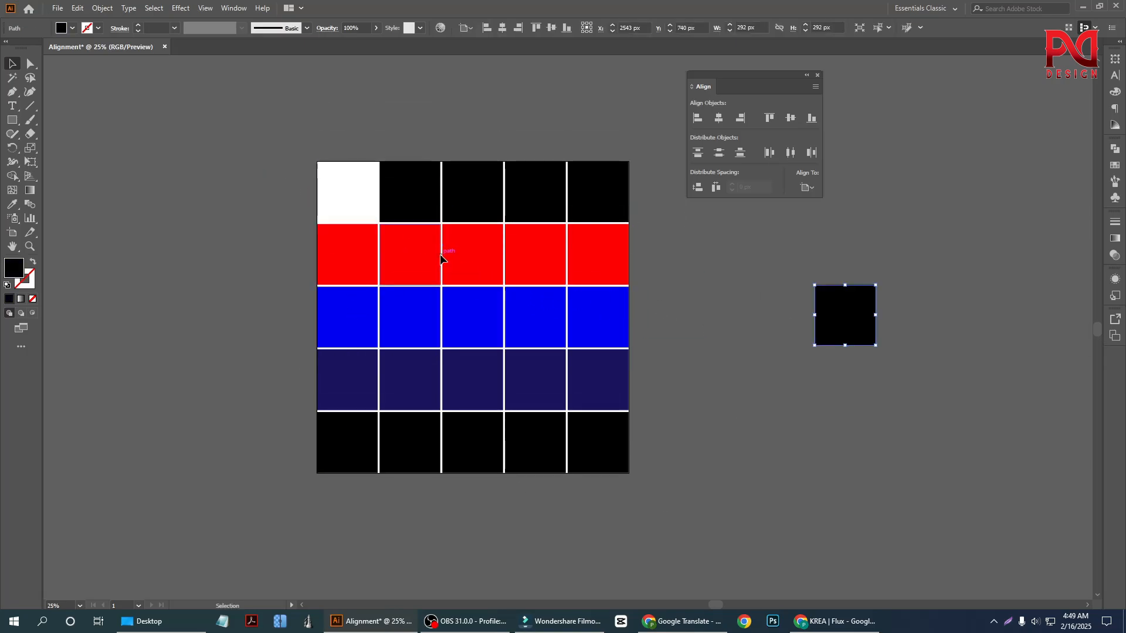
drag(434, 254, 153, 300)
drag(410, 317, 154, 471)
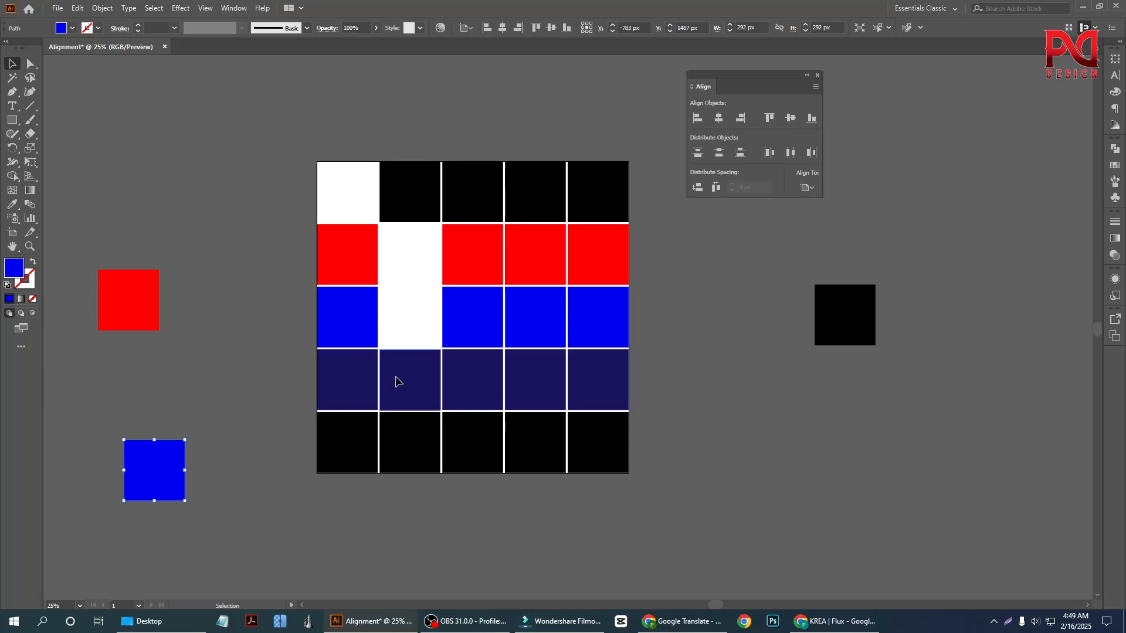
drag(395, 381, 190, 378)
drag(486, 197, 636, 89)
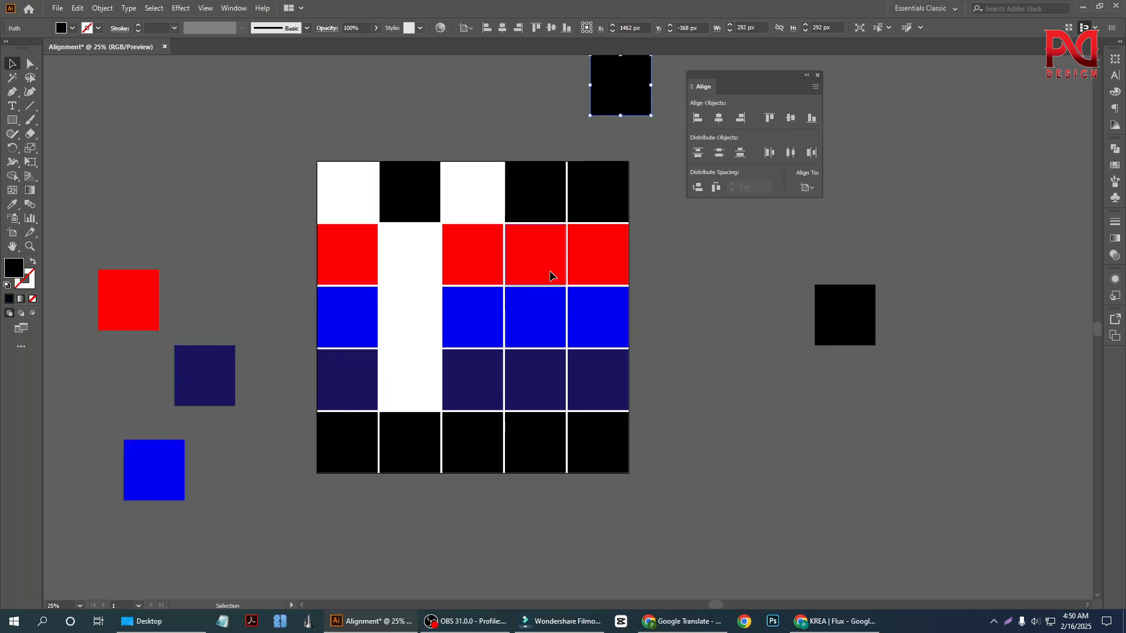
drag(536, 255, 766, 405)
drag(537, 380, 697, 481)
drag(475, 380, 336, 511)
drag(466, 440, 508, 500)
drag(408, 441, 415, 532)
drag(360, 380, 279, 396)
drag(370, 323, 231, 276)
drag(578, 334, 720, 362)
drag(614, 387, 813, 464)
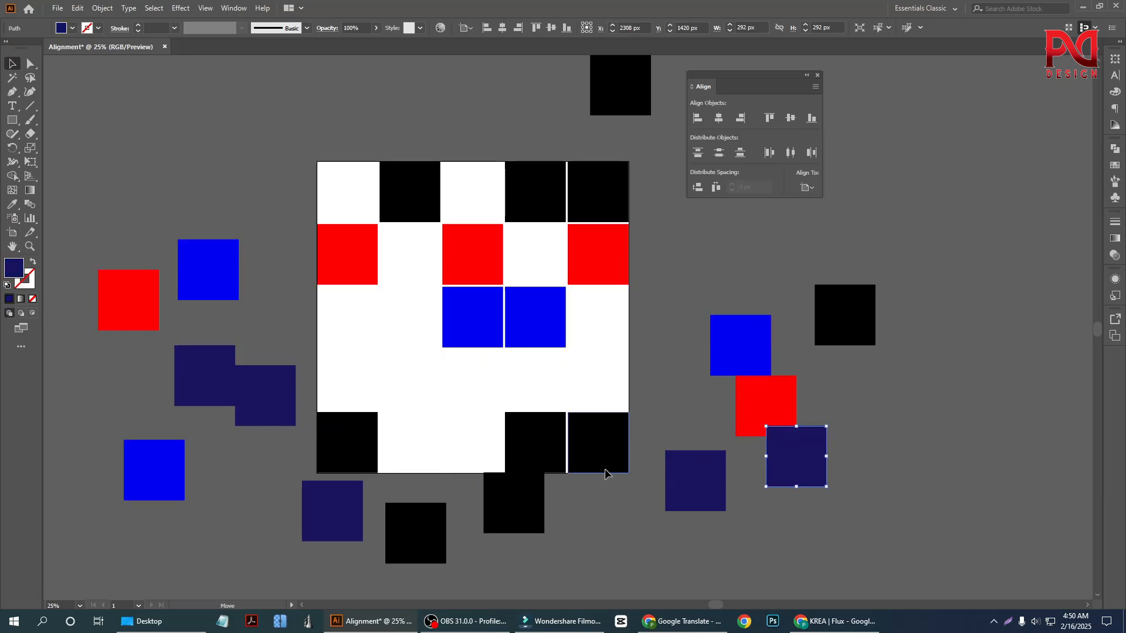
drag(605, 468, 616, 519)
drag(587, 234, 725, 250)
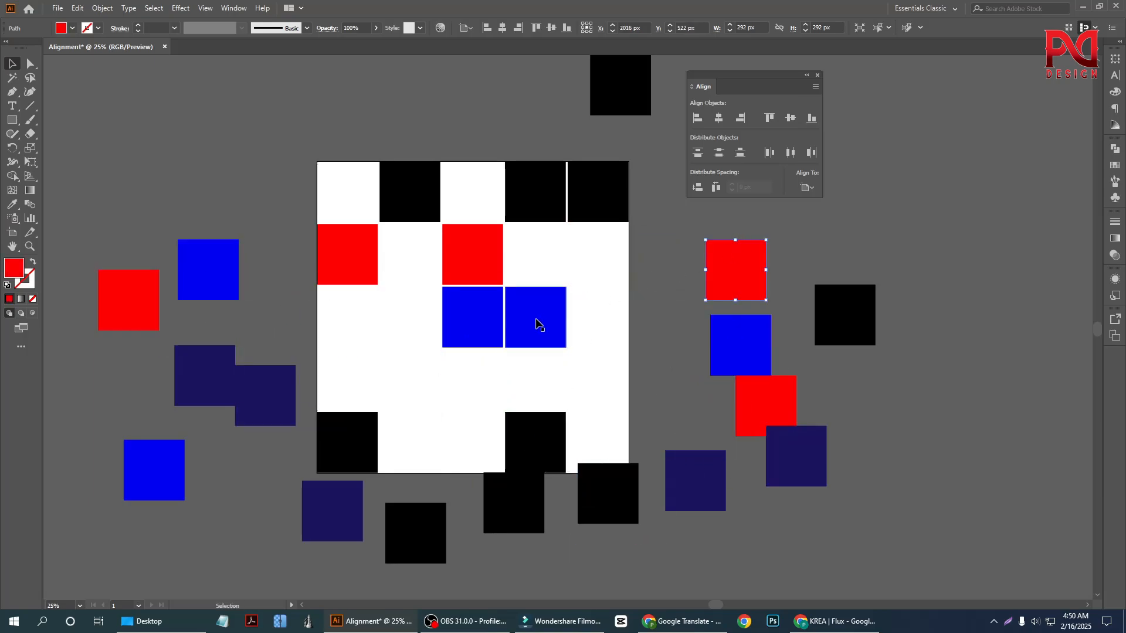
drag(469, 277, 282, 359)
drag(542, 200, 635, 347)
click(683, 246)
scroll(470, 352, up, 1)
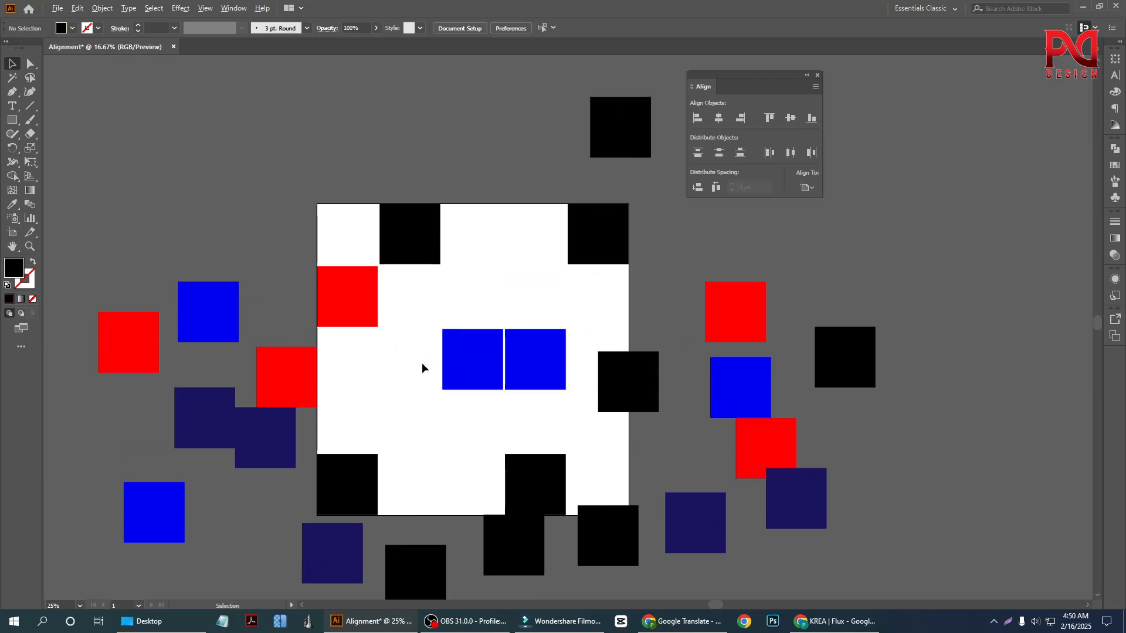
scroll(421, 363, down, 1)
scroll(449, 427, up, 1)
scroll(407, 385, down, 1)
scroll(422, 384, down, 1)
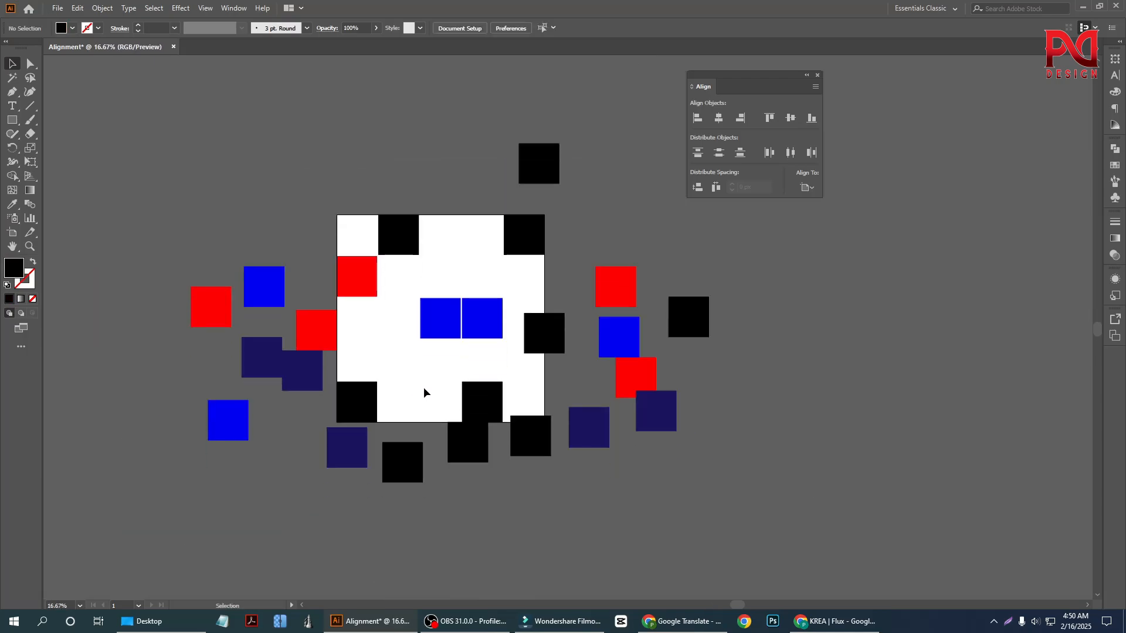
scroll(394, 402, up, 1)
scroll(379, 388, down, 1)
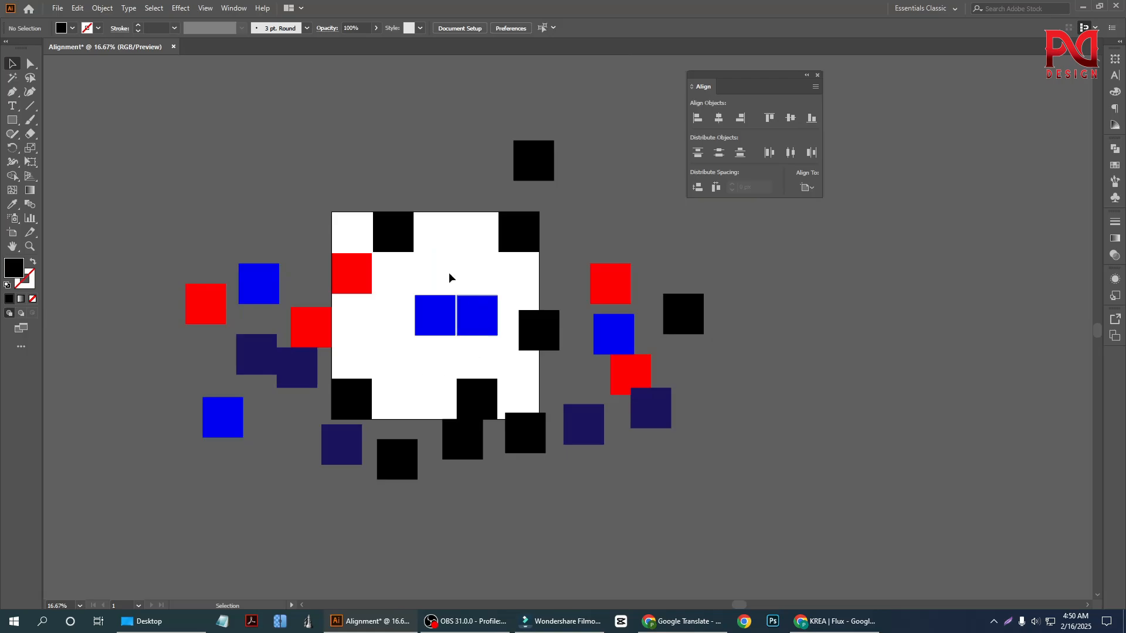
scroll(316, 294, up, 1)
scroll(315, 293, down, 1)
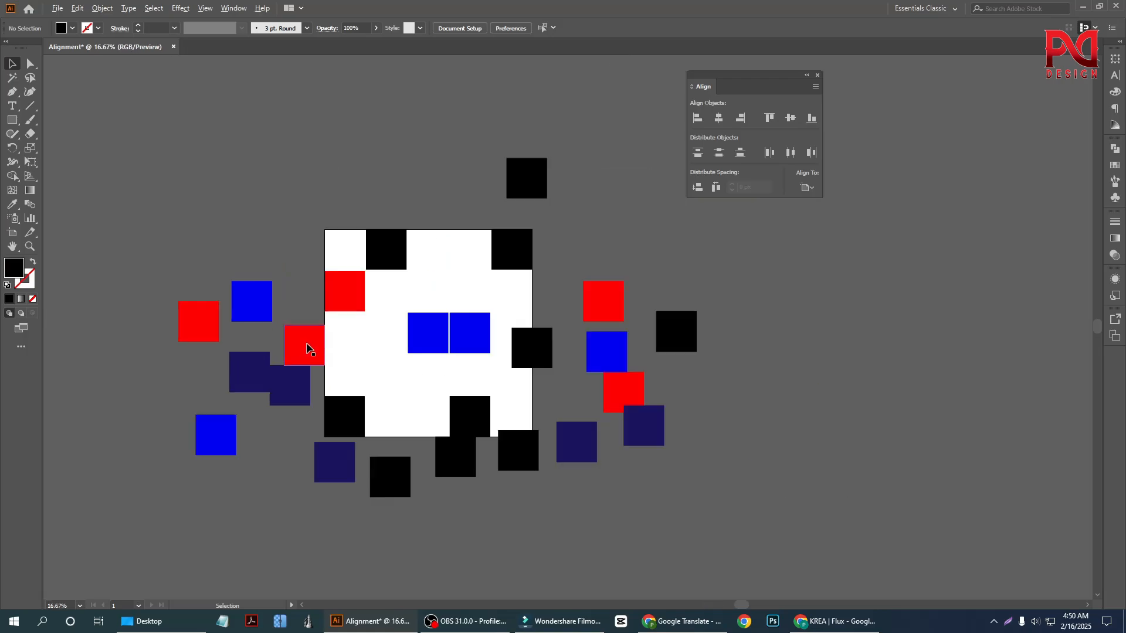
scroll(427, 320, up, 1)
scroll(527, 287, down, 1)
scroll(551, 279, up, 3)
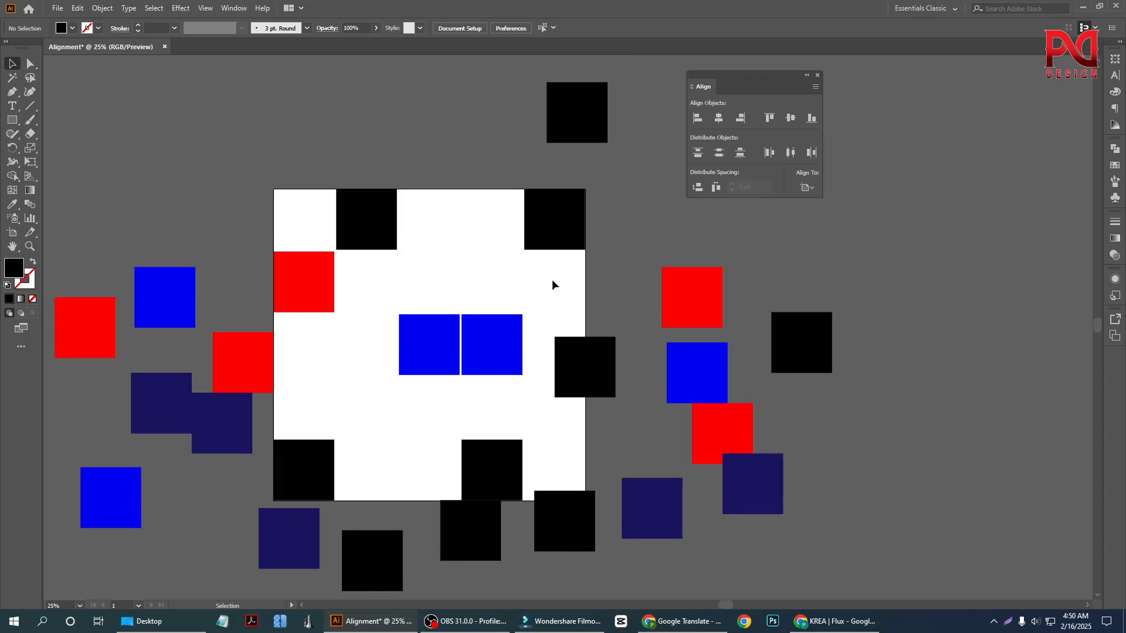
Step: Review the Align To options, set alignment to Align to Selection with an off-artboard red square selected, and deselect the square
click(815, 188)
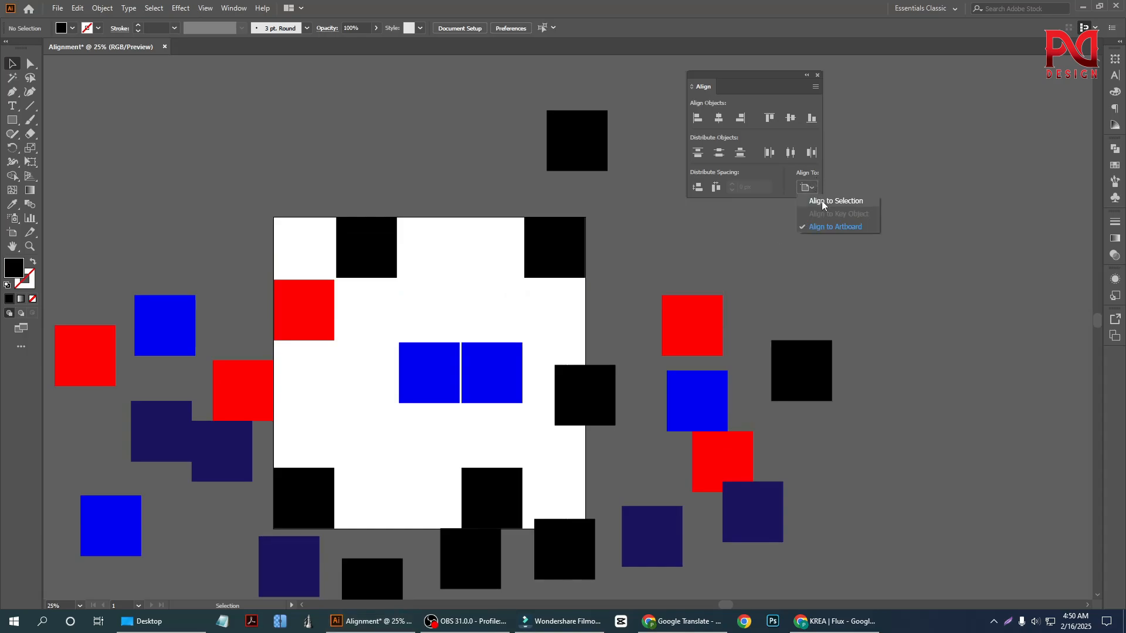
click(796, 274)
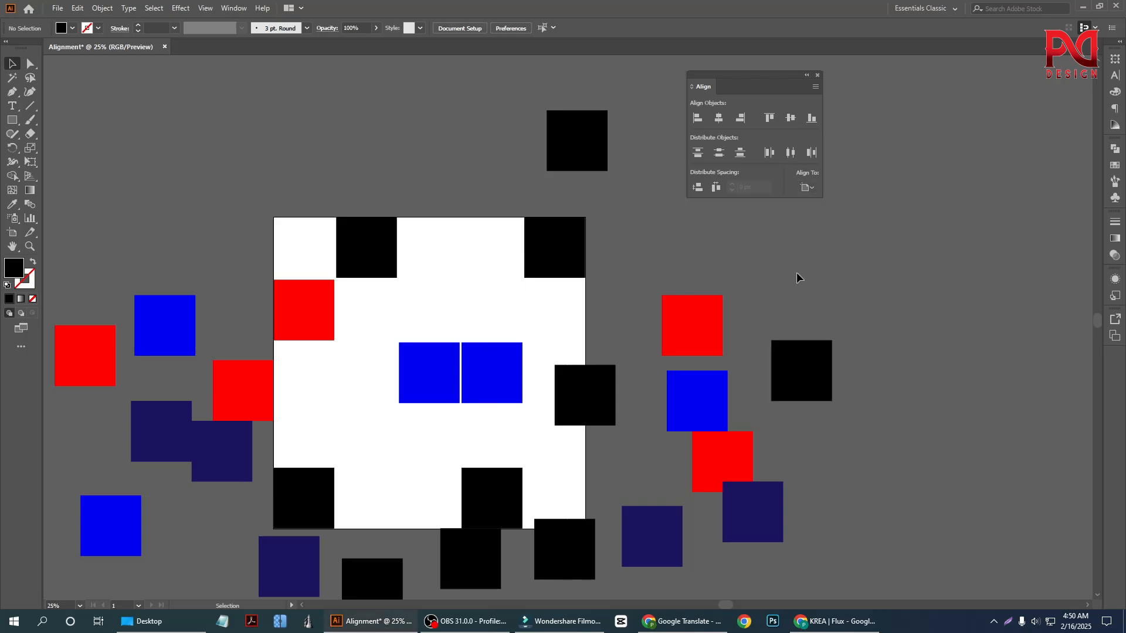
click(807, 189)
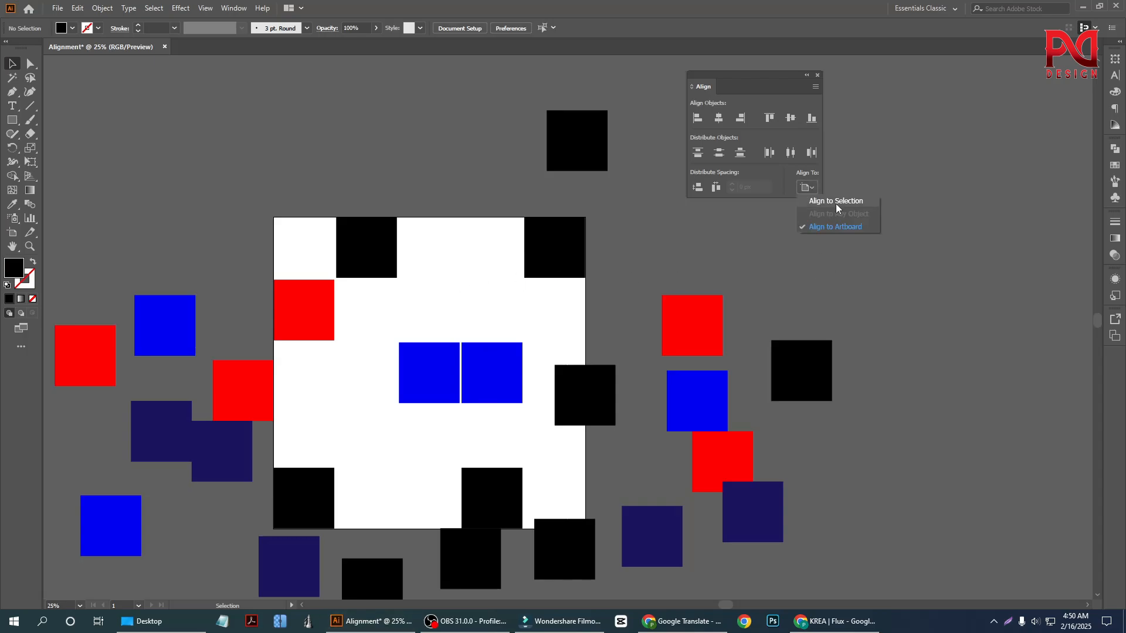
click(692, 317)
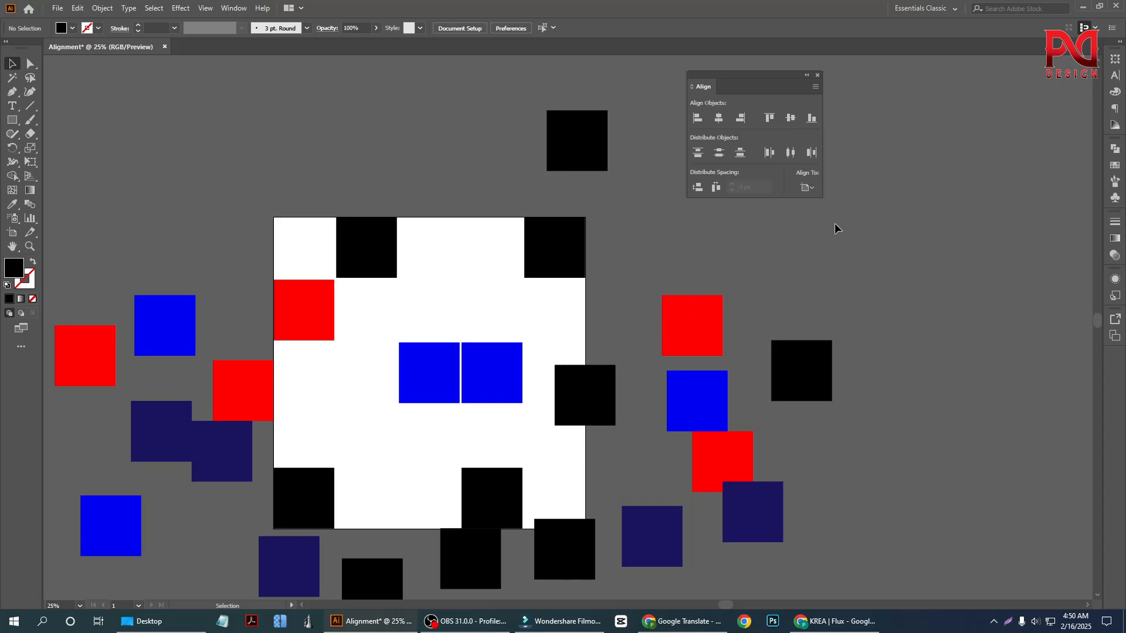
click(720, 311)
click(810, 188)
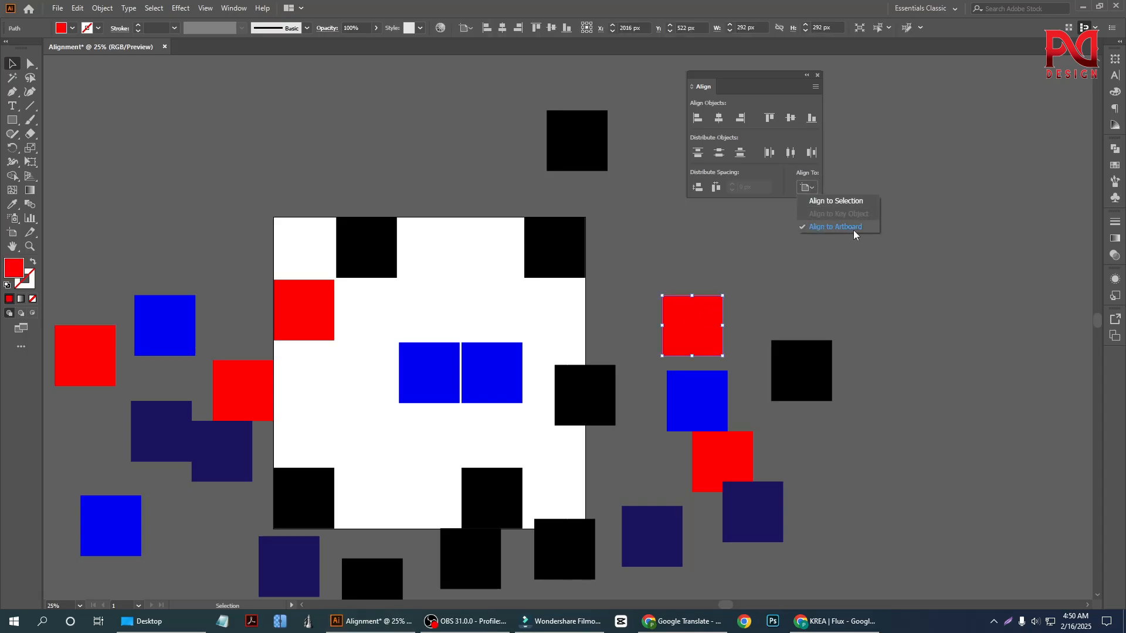
click(828, 202)
click(725, 224)
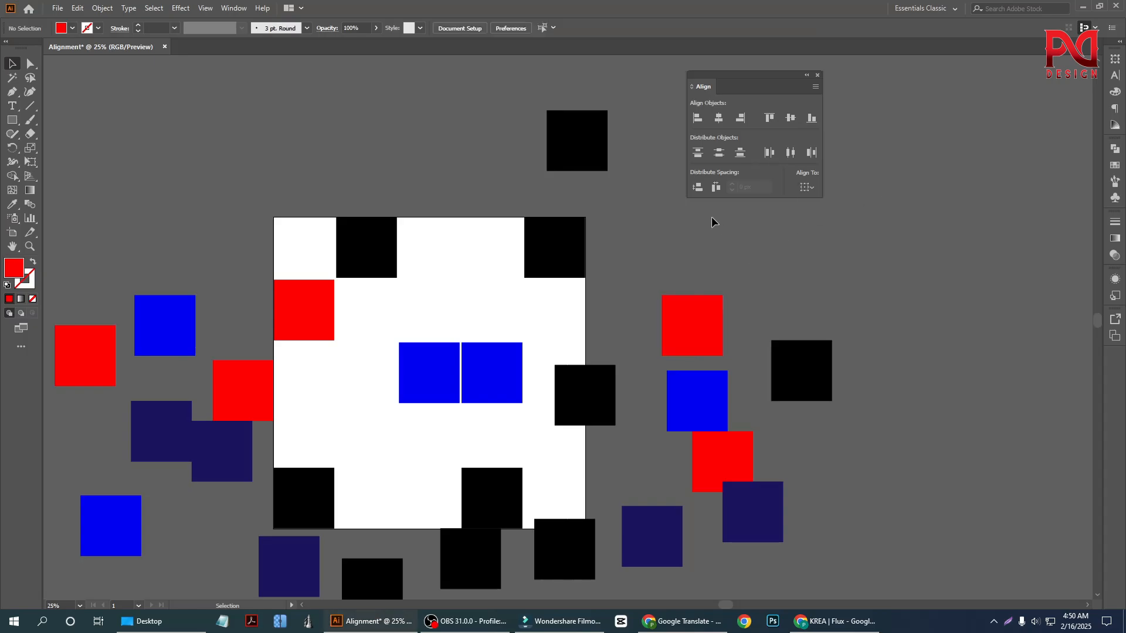
Step: Undo all the scattered square moves until the complete 5 × 5 grid is restored
scroll(640, 234, down, 1)
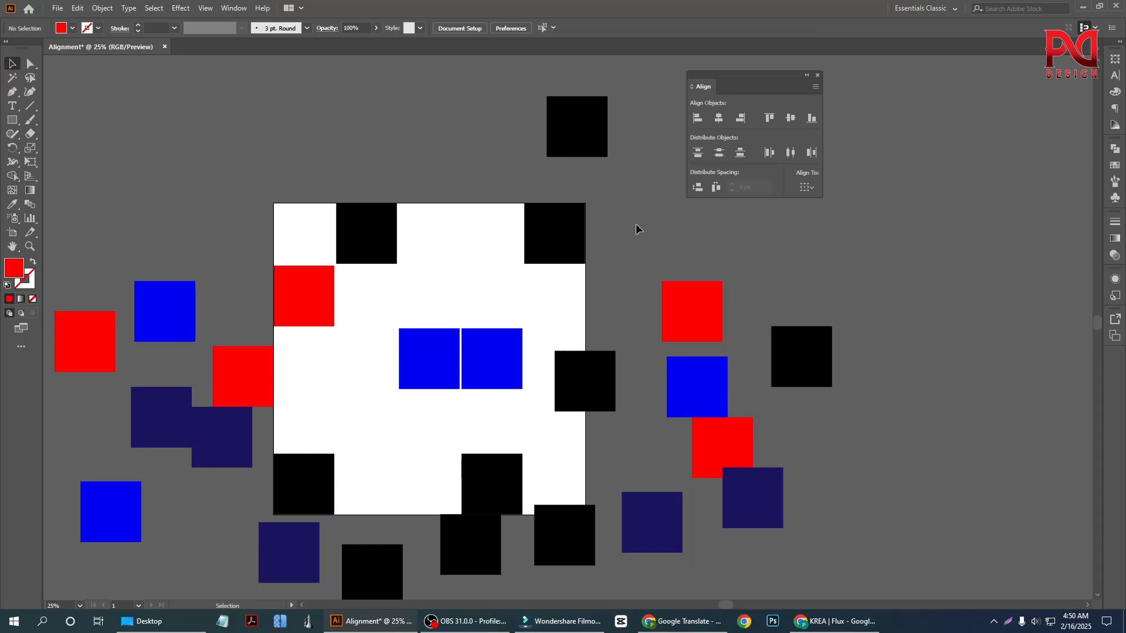
scroll(359, 354, down, 1)
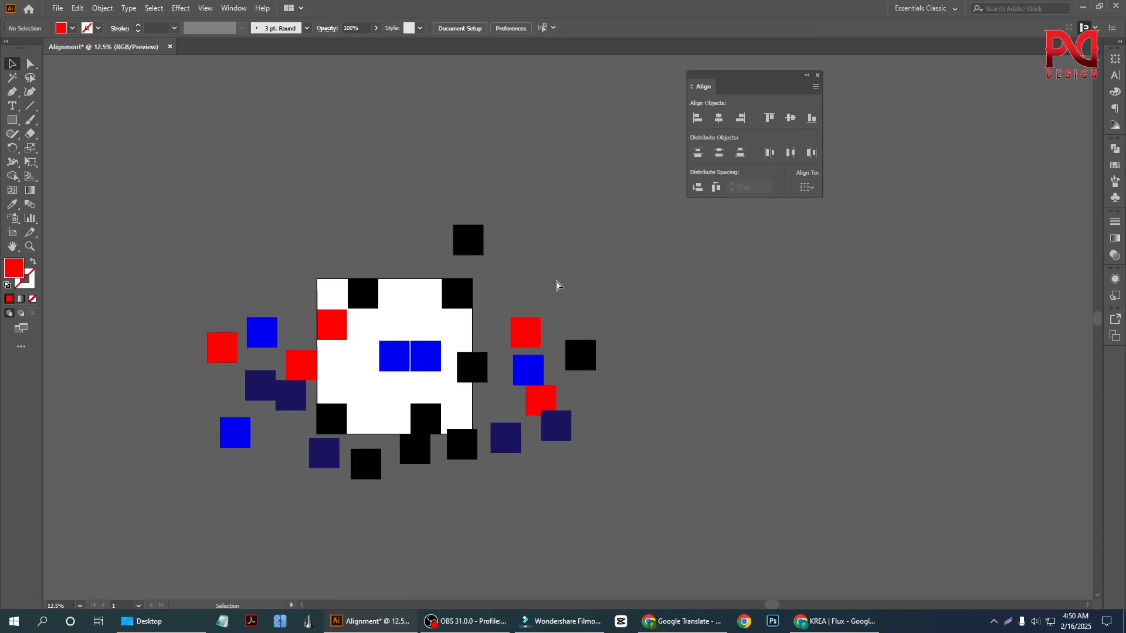
key(ctrl+z)
key(ctrl+z)
key(ctrl+z)
key(ctrl+z)
key(ctrl+z)
key(ctrl+z)
key(ctrl+z)
key(ctrl+z)
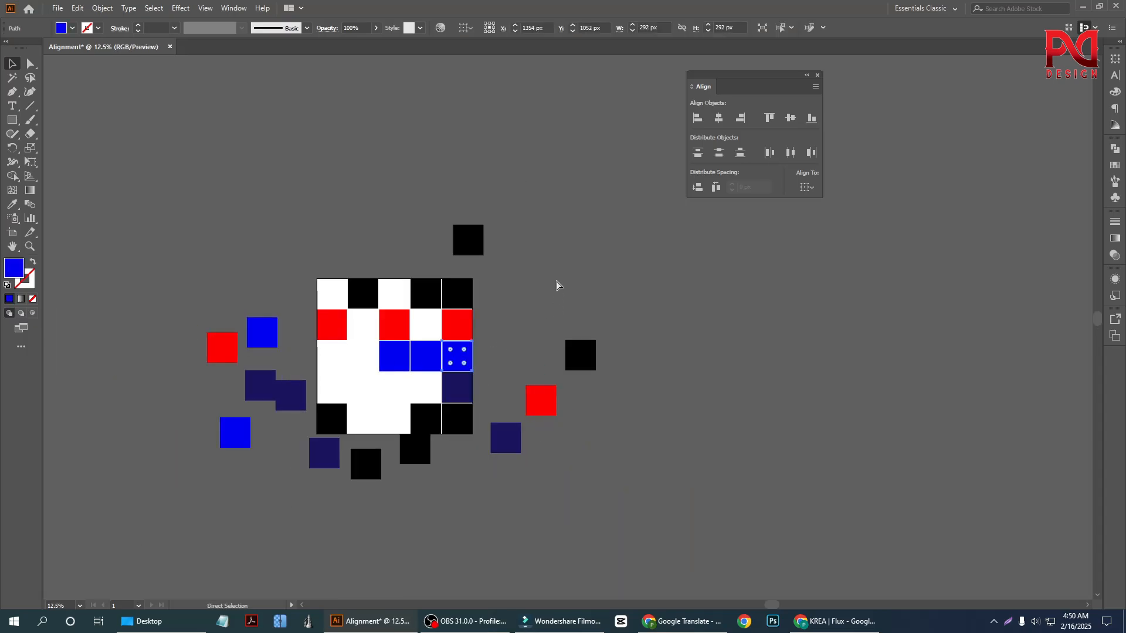
key(ctrl+z)
key(ctrl+z)
key(ctrl+z)
key(ctrl+z)
key(ctrl+z)
key(ctrl+z)
key(ctrl+z)
key(ctrl+z)
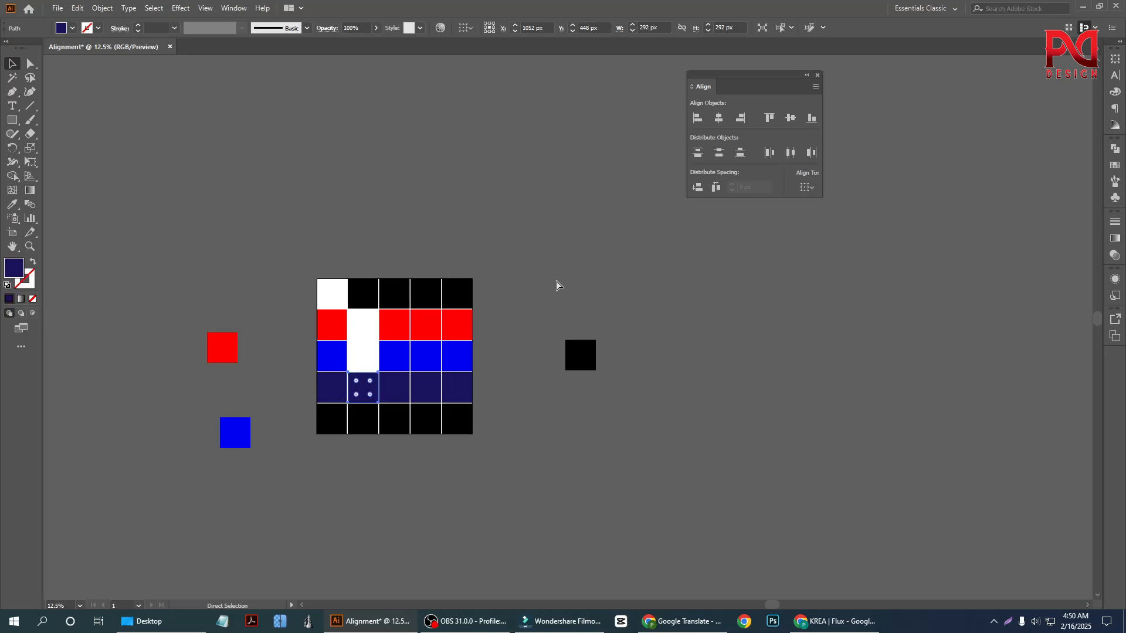
key(ctrl+z)
key(ctrl+z)
key(ctrl+z)
key(ctrl+z)
key(ctrl+z)
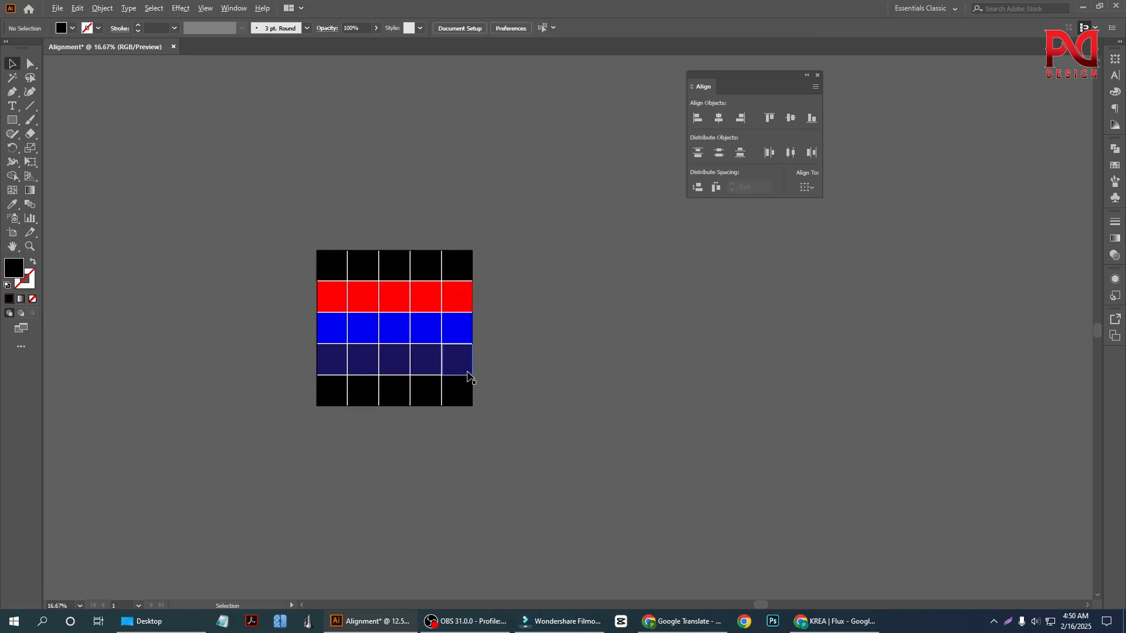
Step: Move the fourth square of the navy row horizontally off the artboard to about X 2983 px, and deselect it
scroll(467, 372, up, 1)
drag(403, 366, 670, 366)
click(536, 275)
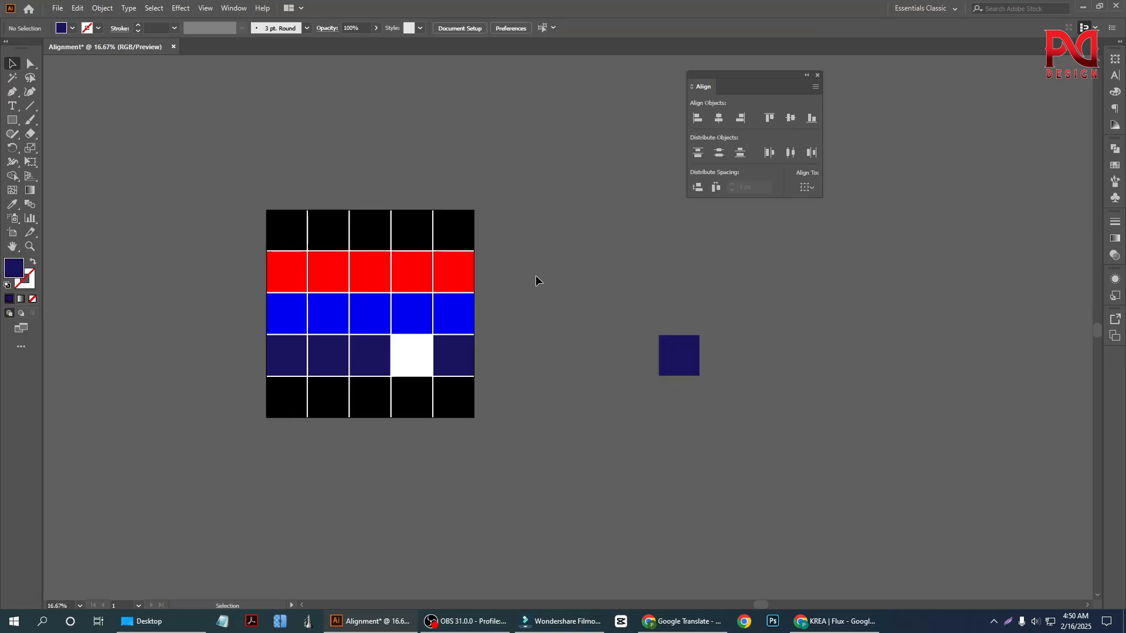
scroll(421, 393, up, 1)
scroll(421, 393, up, 1)
scroll(425, 395, down, 1)
scroll(427, 397, up, 2)
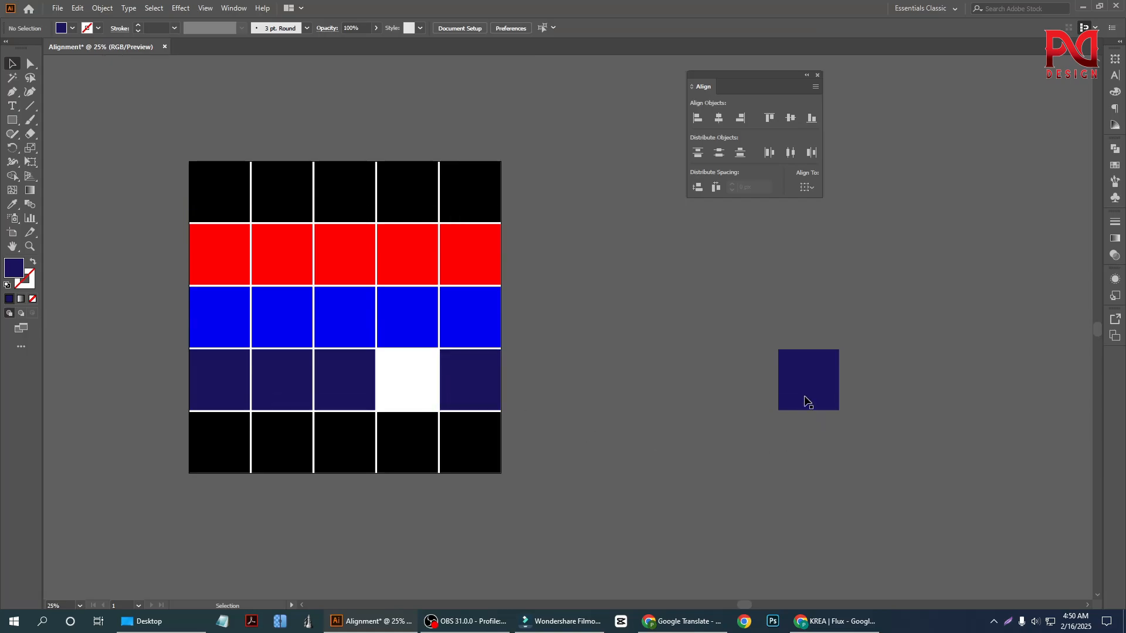
click(805, 397)
click(393, 381)
scroll(670, 382, down, 1)
click(812, 370)
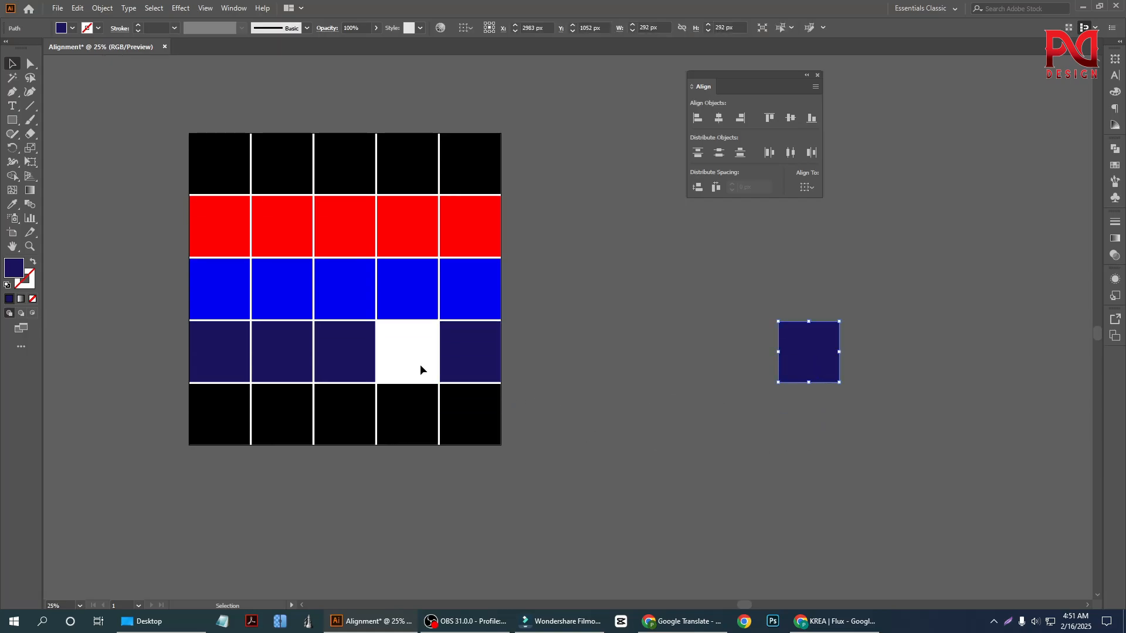
click(623, 351)
scroll(624, 348, up, 1)
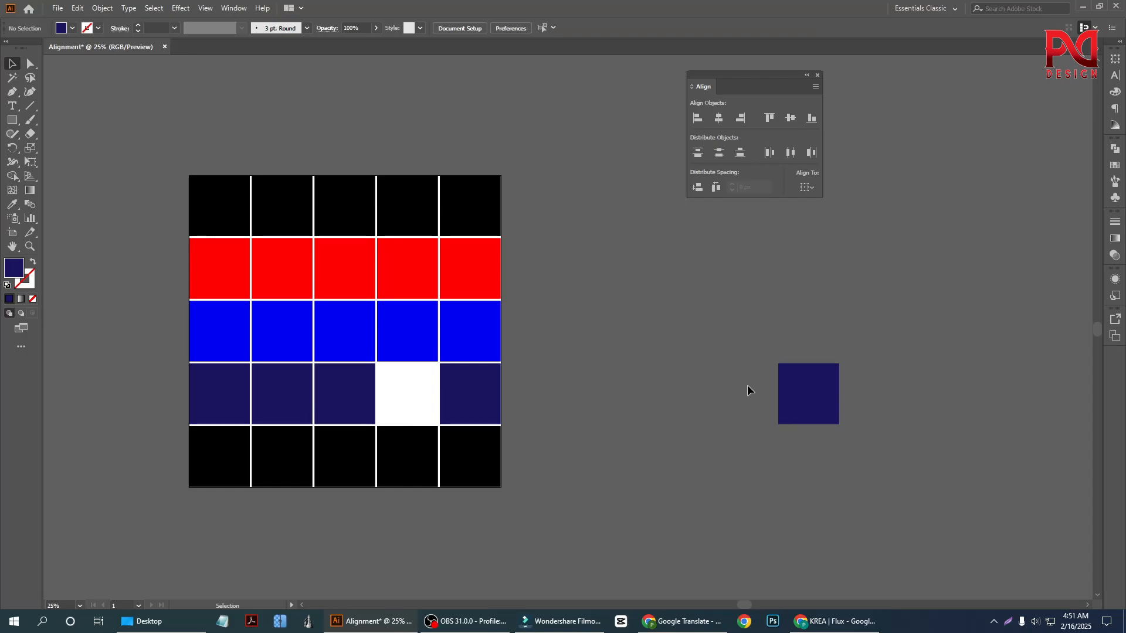
Step: Left-align the detached navy square to the blue square above the gap as key object, and undo the alignment
click(816, 371)
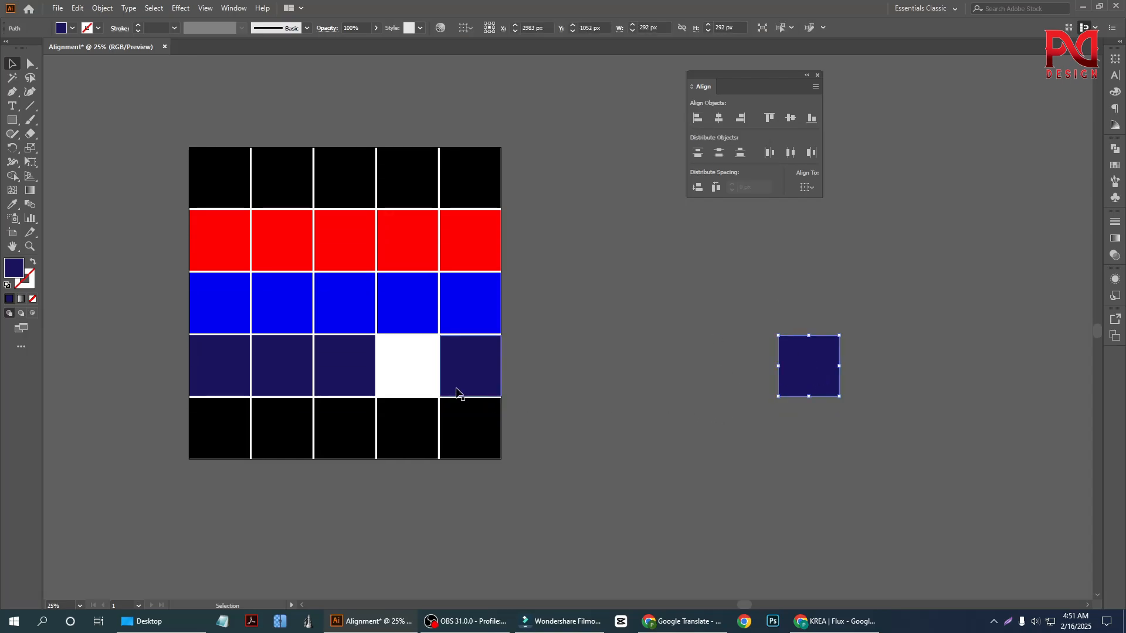
shift+click(409, 311)
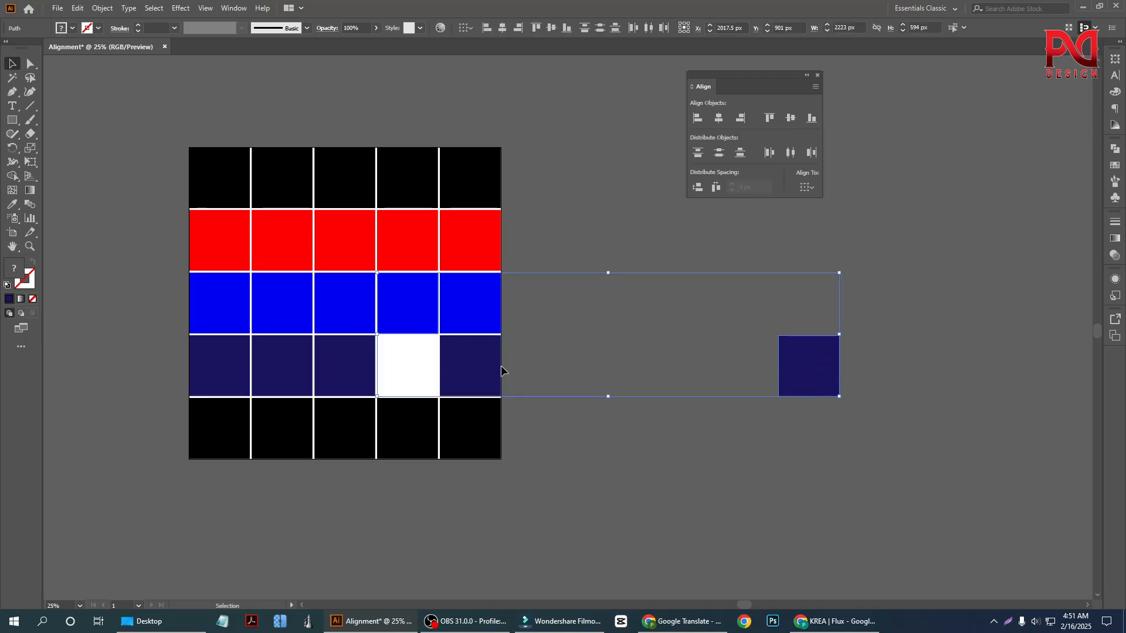
click(414, 306)
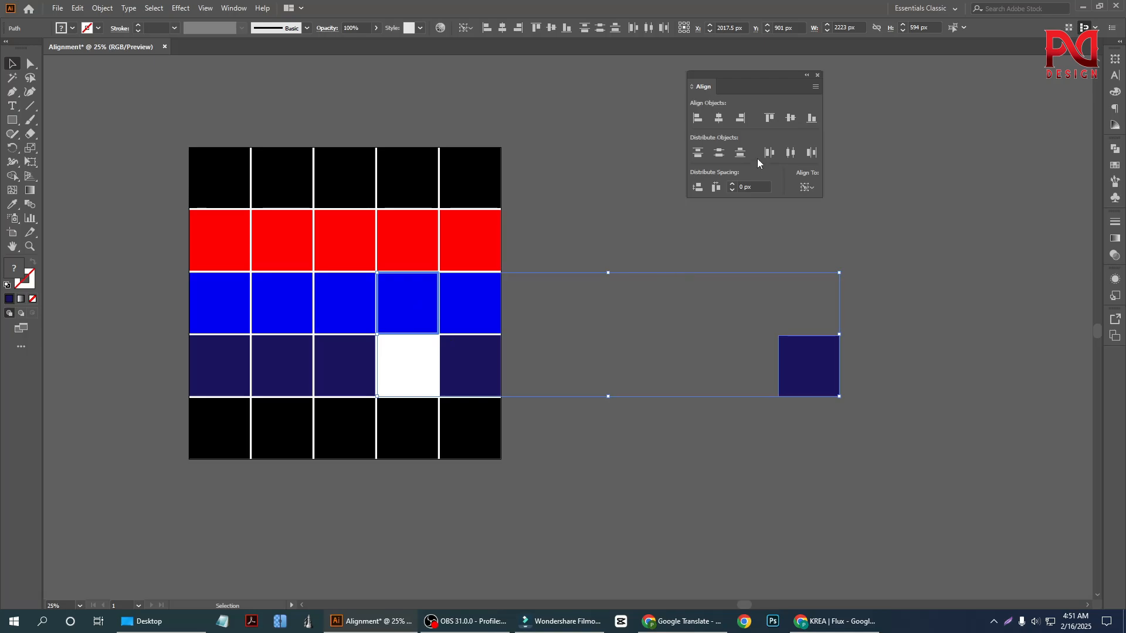
click(696, 119)
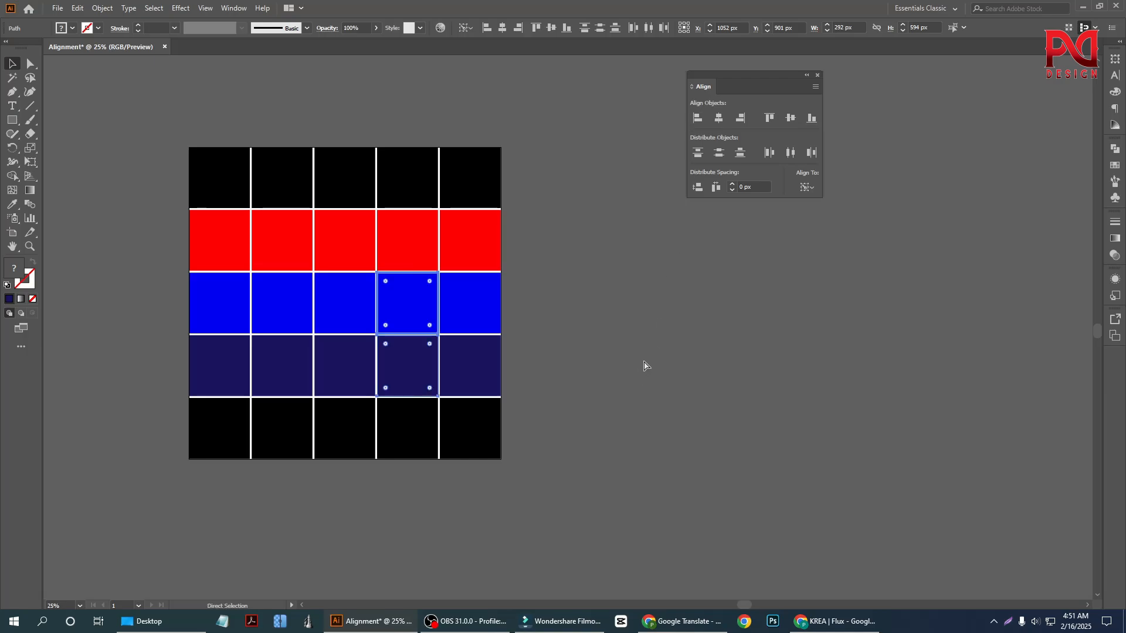
key(ctrl+z)
Step: Move the detached navy square out of line with its row, to about X 3085 px and Y 1198 px
drag(810, 372, 829, 401)
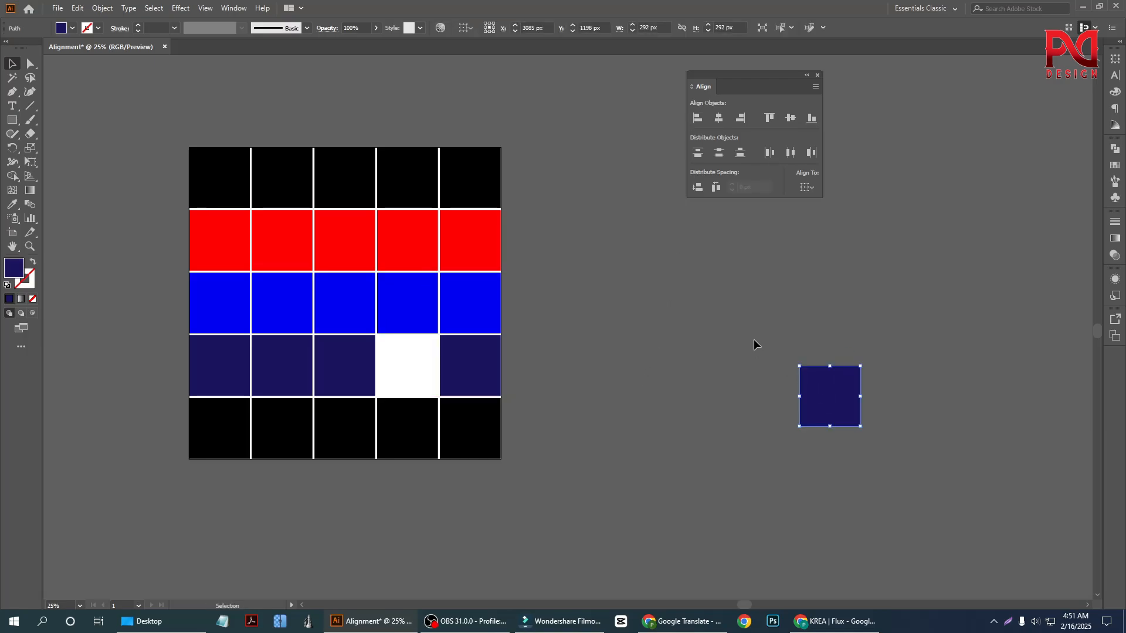
Step: Left-align the detached navy square to the fourth blue square as key object, and deselect both
click(713, 313)
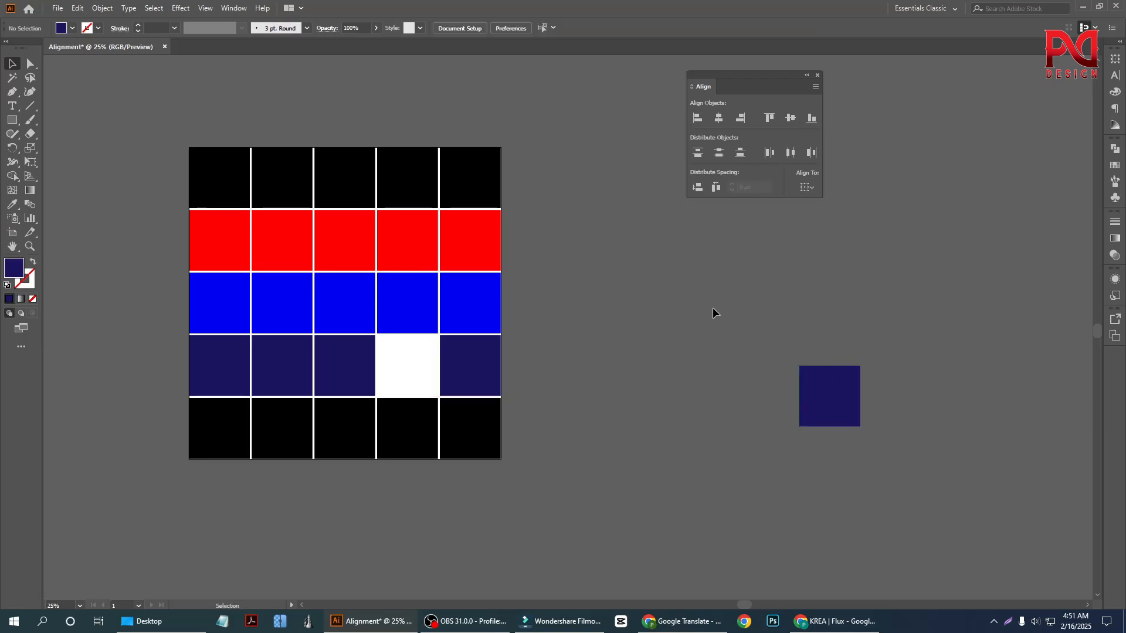
click(827, 394)
shift+click(420, 314)
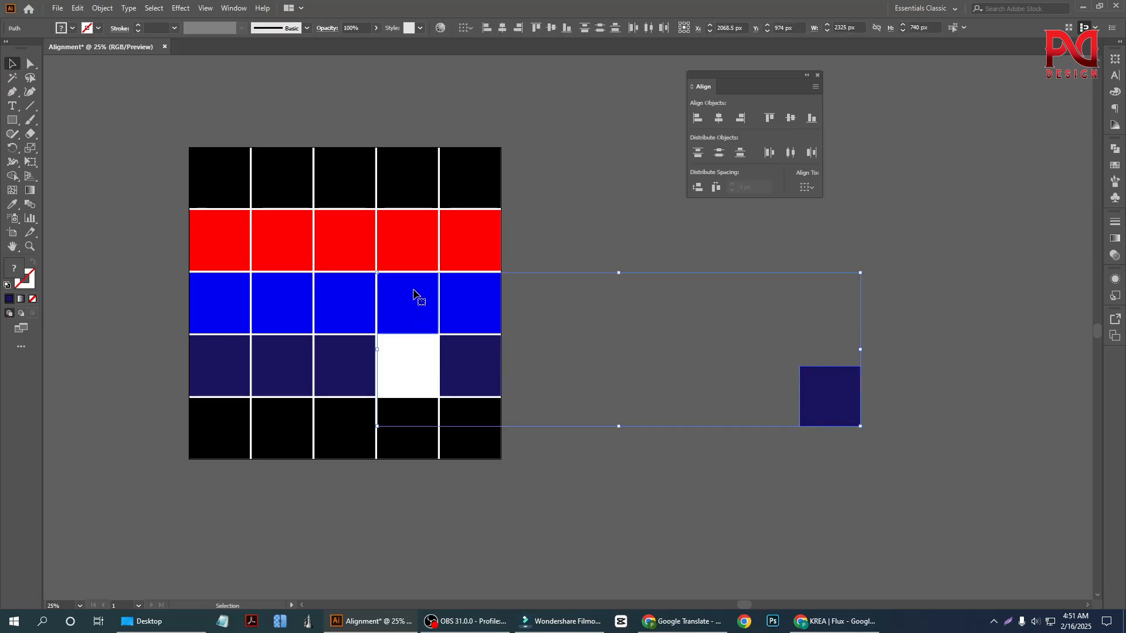
click(414, 292)
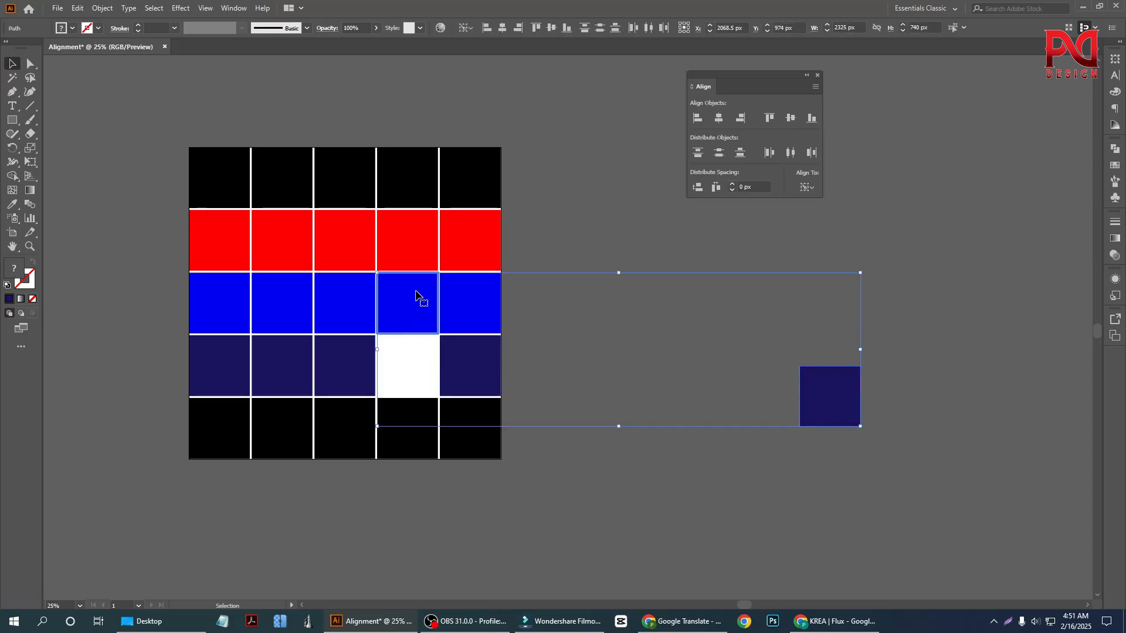
click(698, 123)
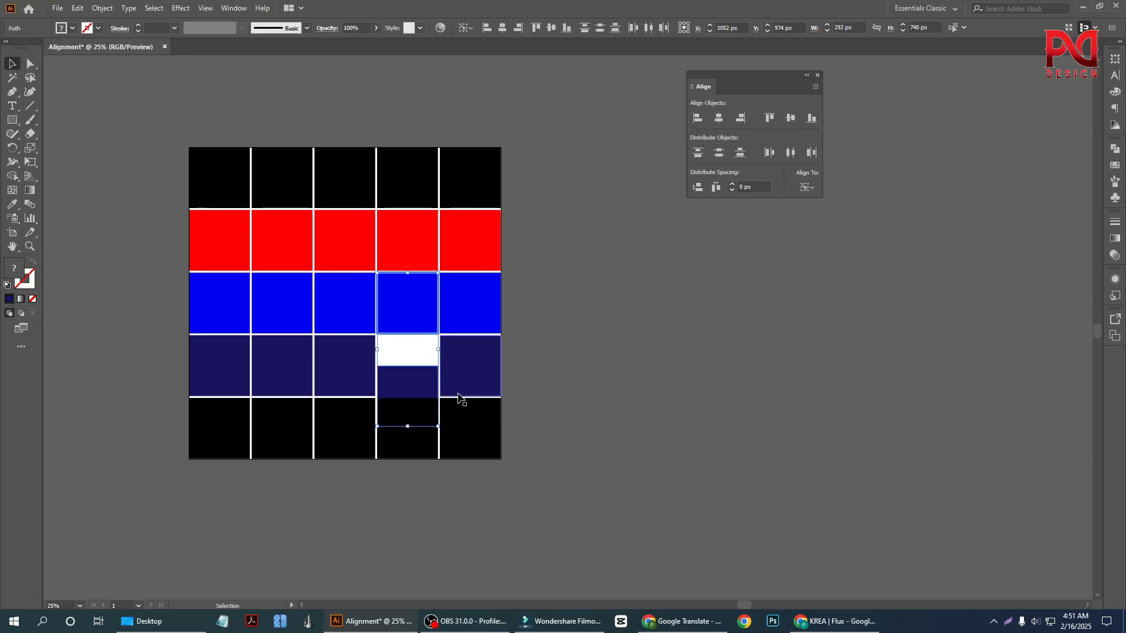
click(605, 374)
Step: Top-align the displaced navy square to the fifth navy square as key object, filling its cell, and deselect
scroll(498, 397, down, 1)
scroll(365, 397, up, 1)
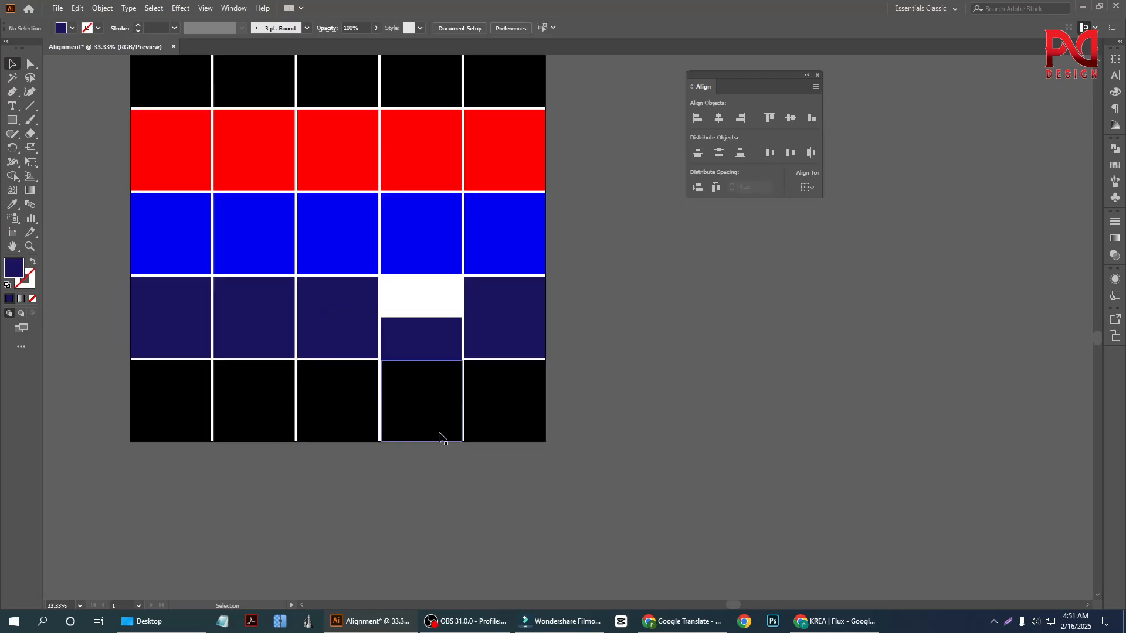
scroll(439, 437, up, 1)
click(437, 374)
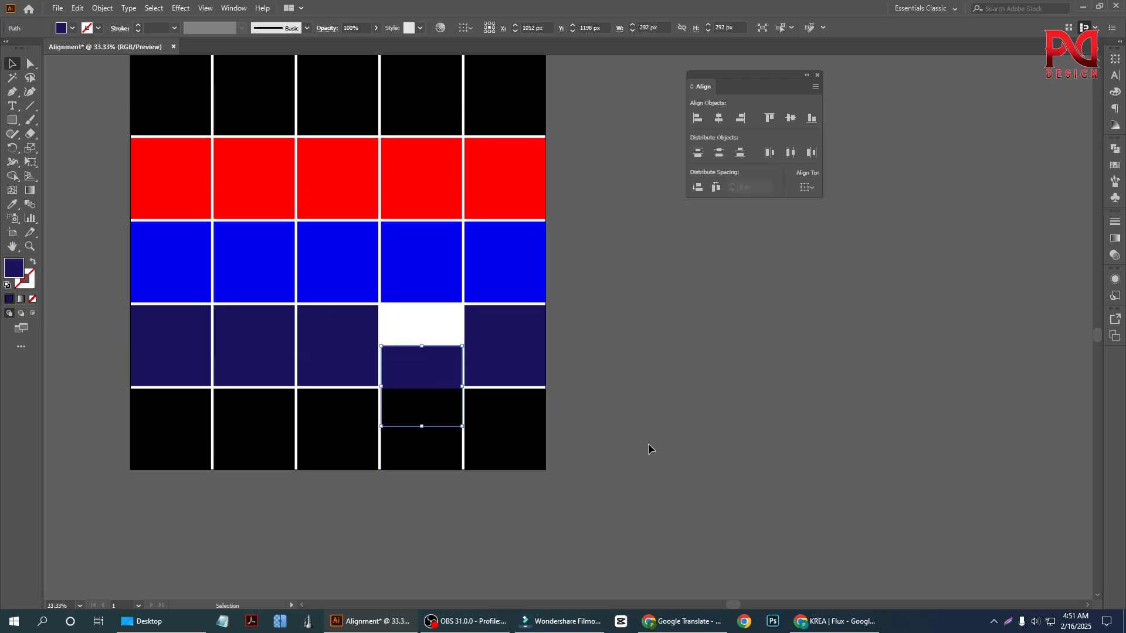
click(579, 397)
click(435, 372)
shift+click(516, 347)
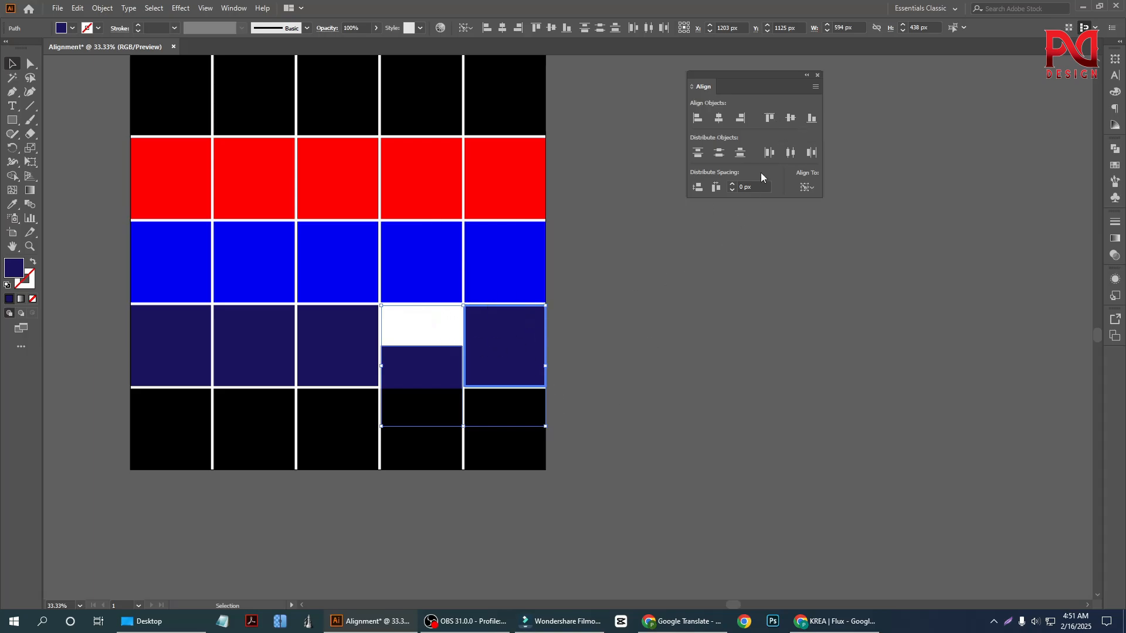
click(771, 121)
click(705, 340)
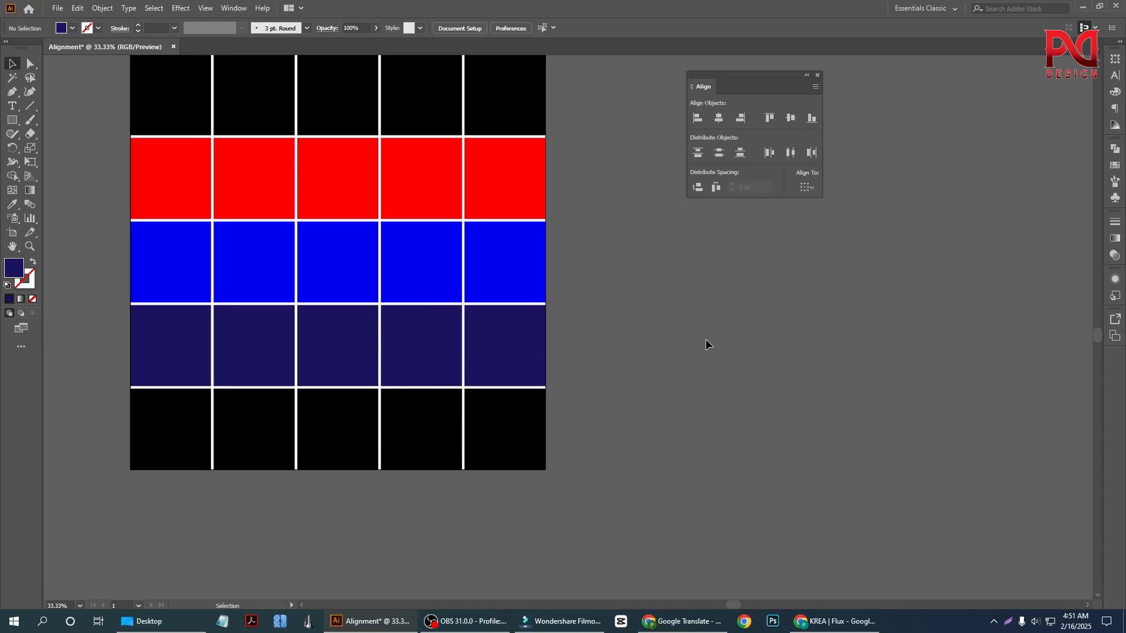
Step: Move the third red square off the artboard to about X 2139 px and Y 935 px, and deselect it
scroll(532, 384, down, 2)
scroll(445, 394, up, 3)
scroll(528, 410, down, 2)
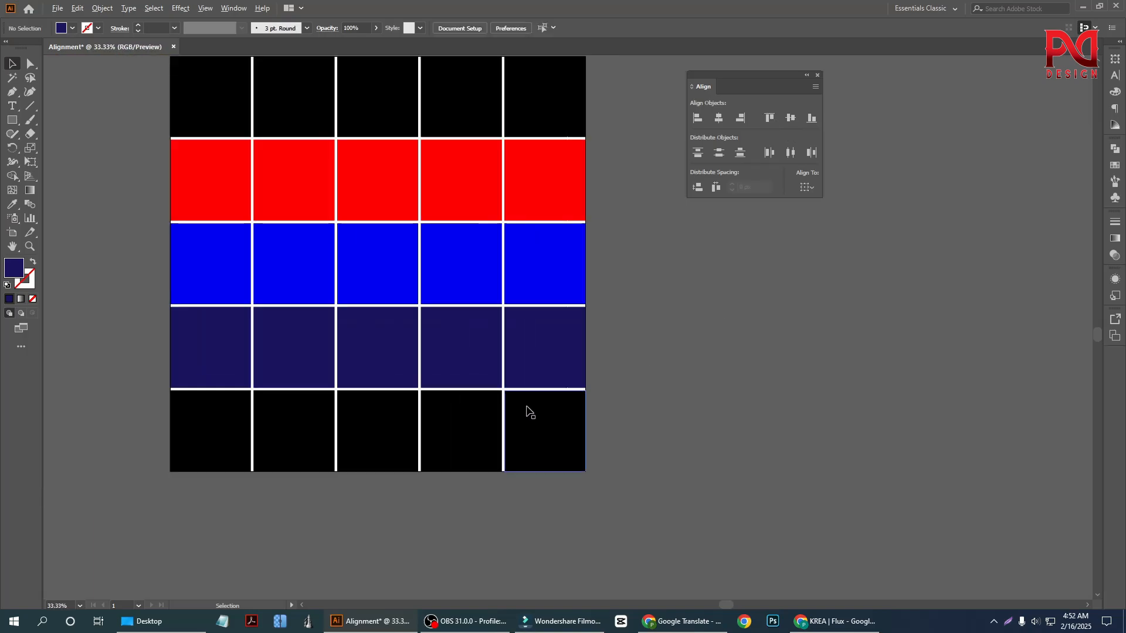
scroll(555, 384, down, 1)
scroll(711, 374, up, 1)
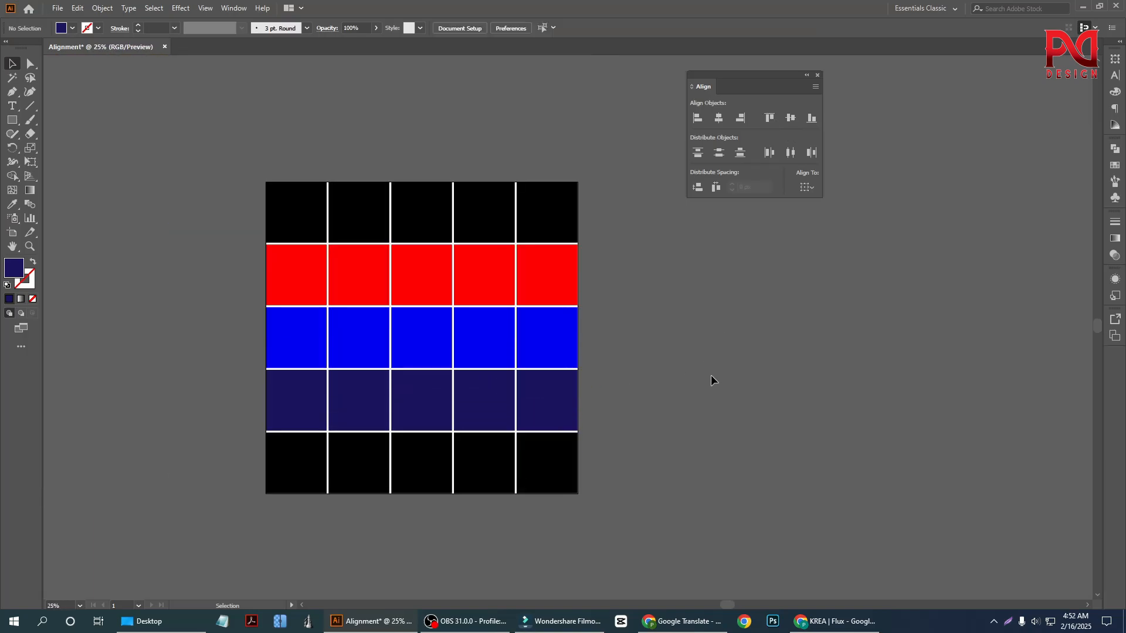
scroll(711, 371, up, 1)
click(358, 253)
drag(339, 246, 733, 384)
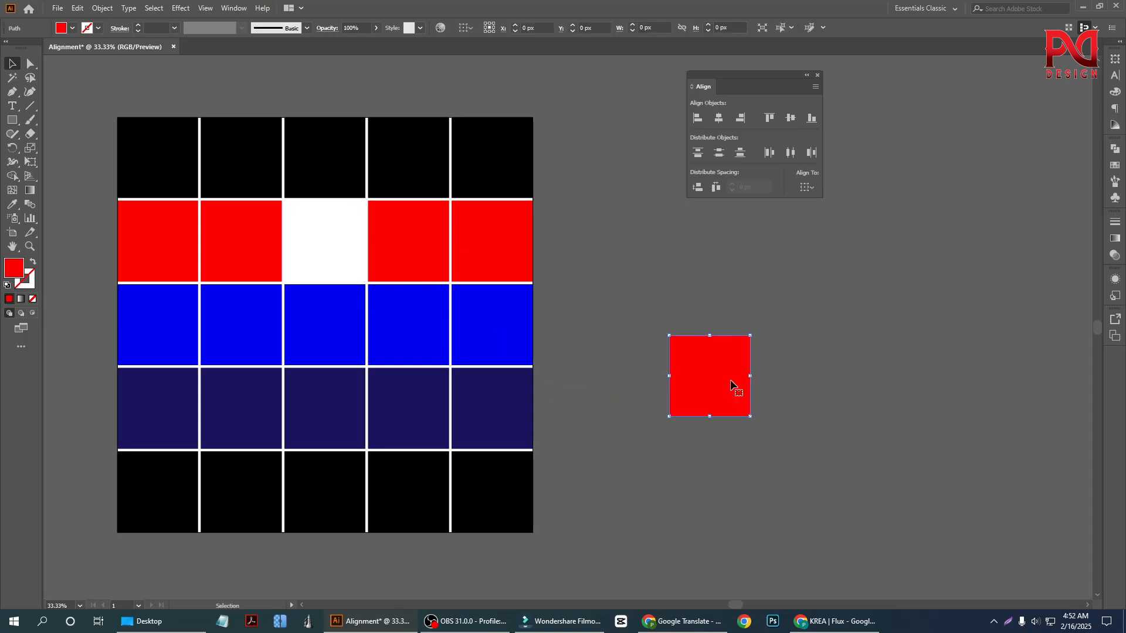
click(638, 287)
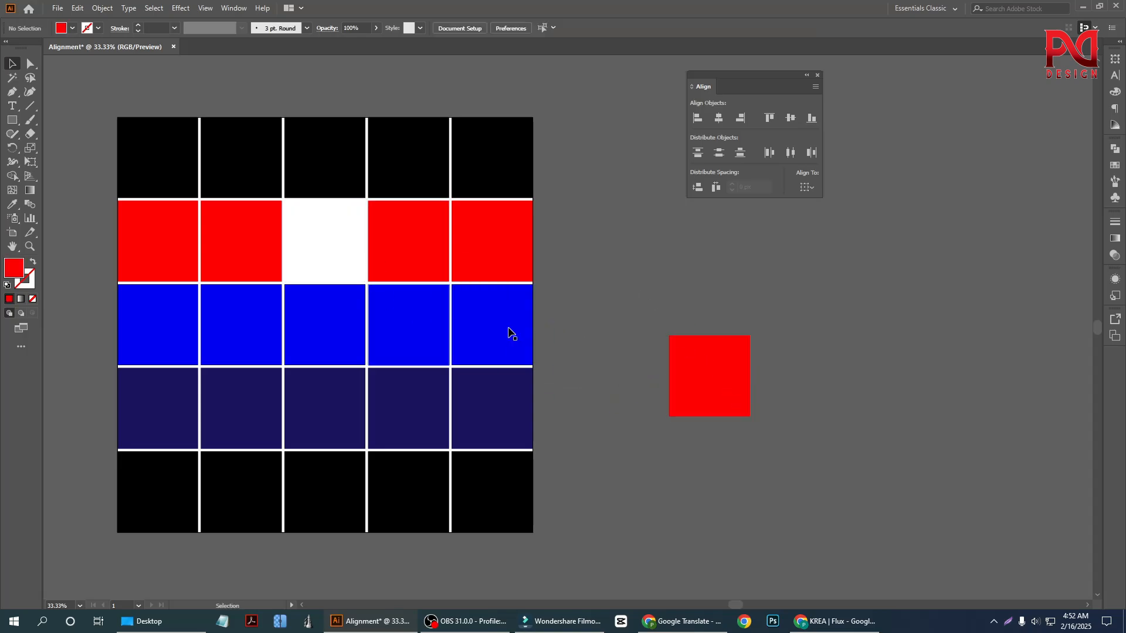
click(712, 381)
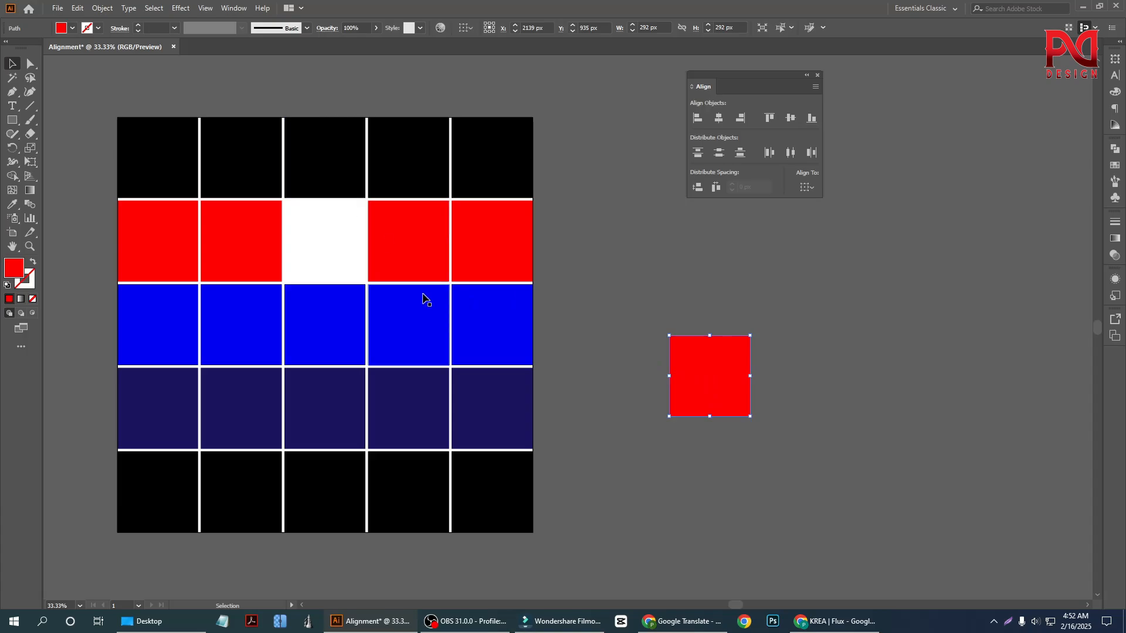
click(403, 251)
click(315, 180)
click(269, 242)
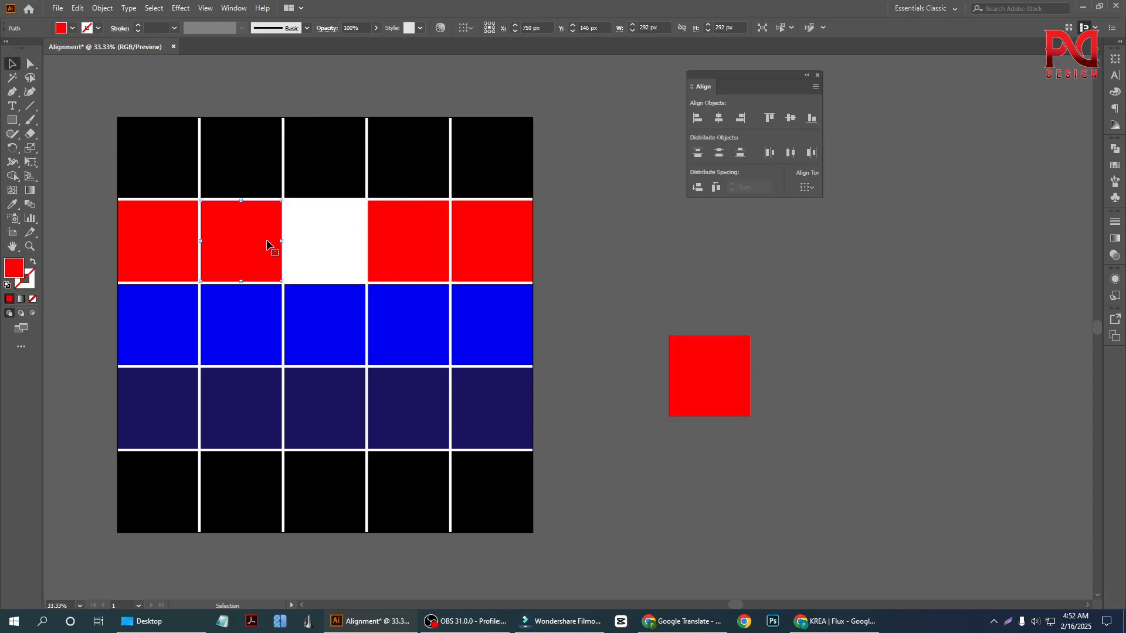
click(302, 321)
click(599, 265)
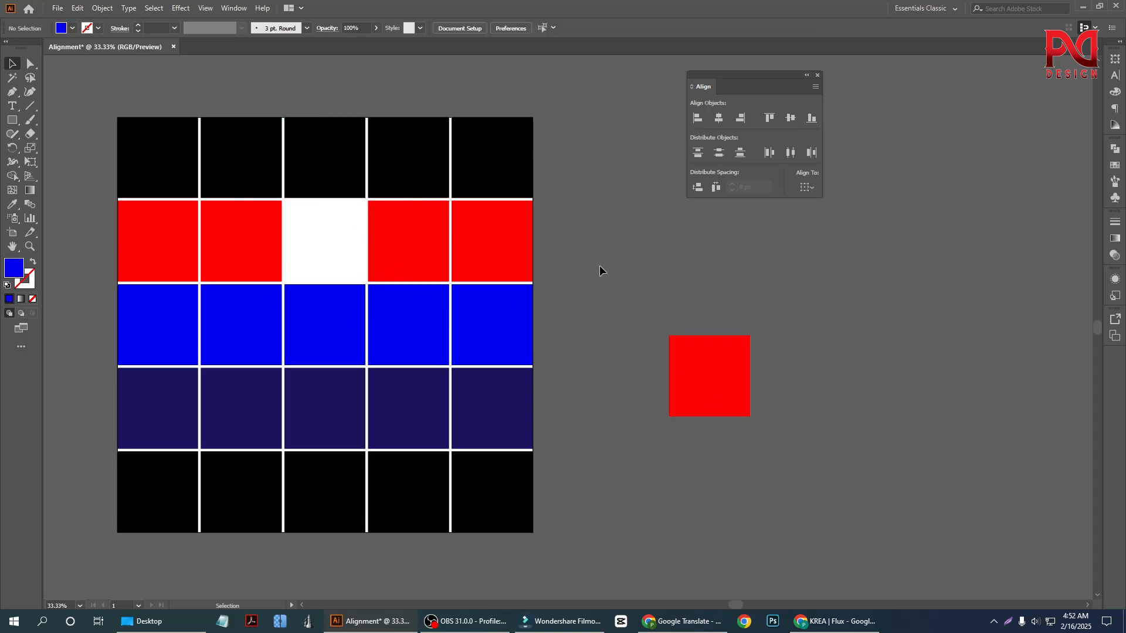
click(736, 386)
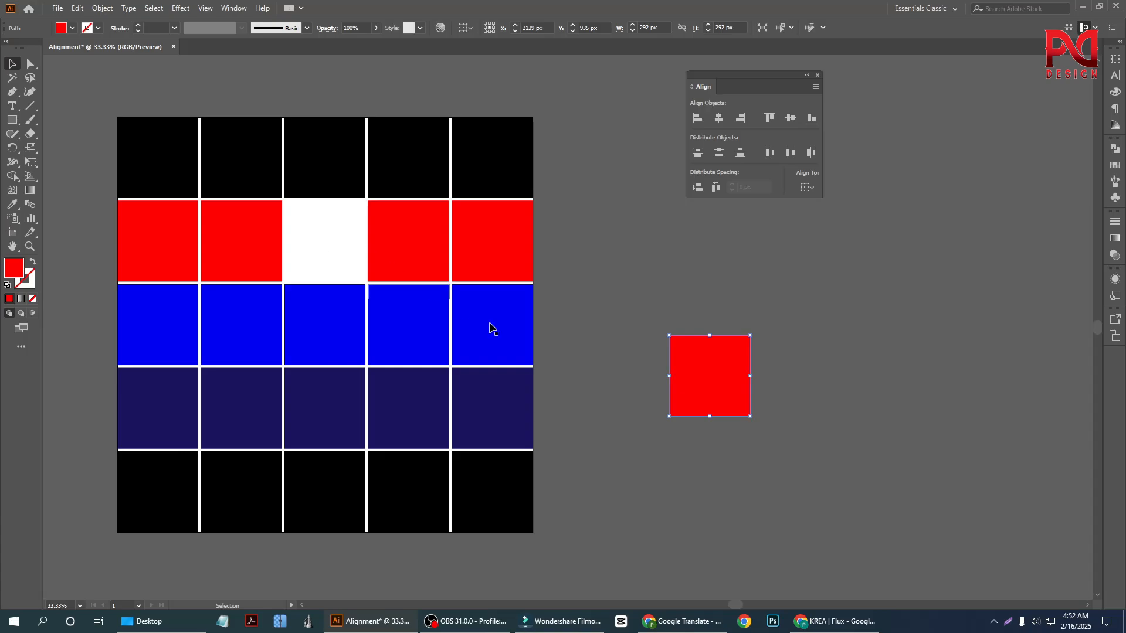
click(644, 294)
Step: Left-align the detached red square to the third black square of the first row as key object, and deselect
click(700, 363)
shift+click(322, 186)
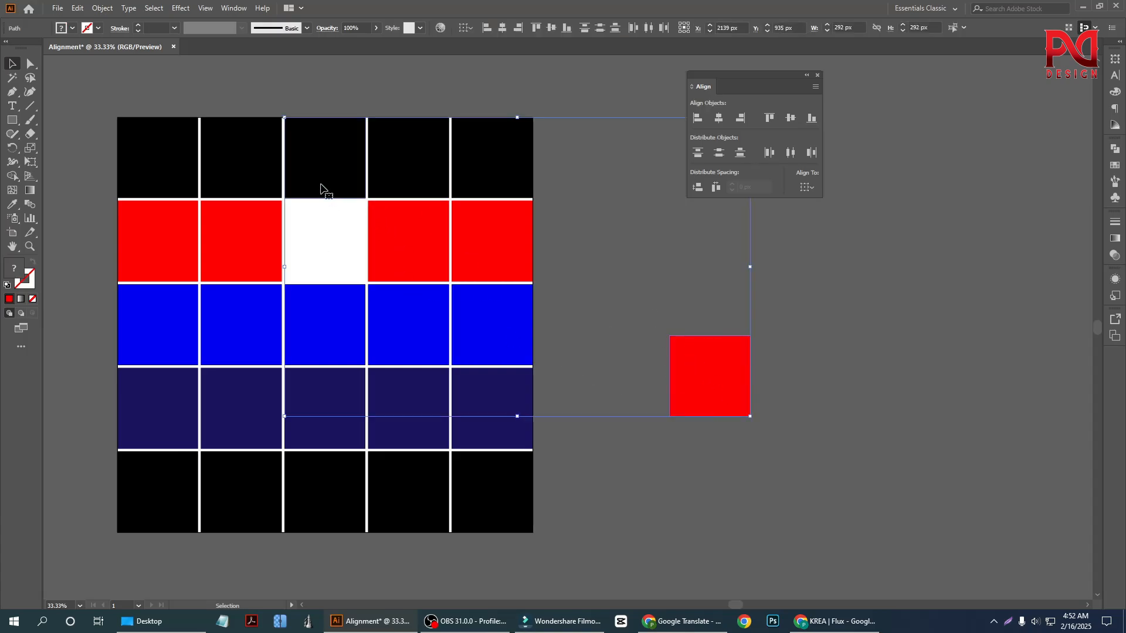
click(323, 169)
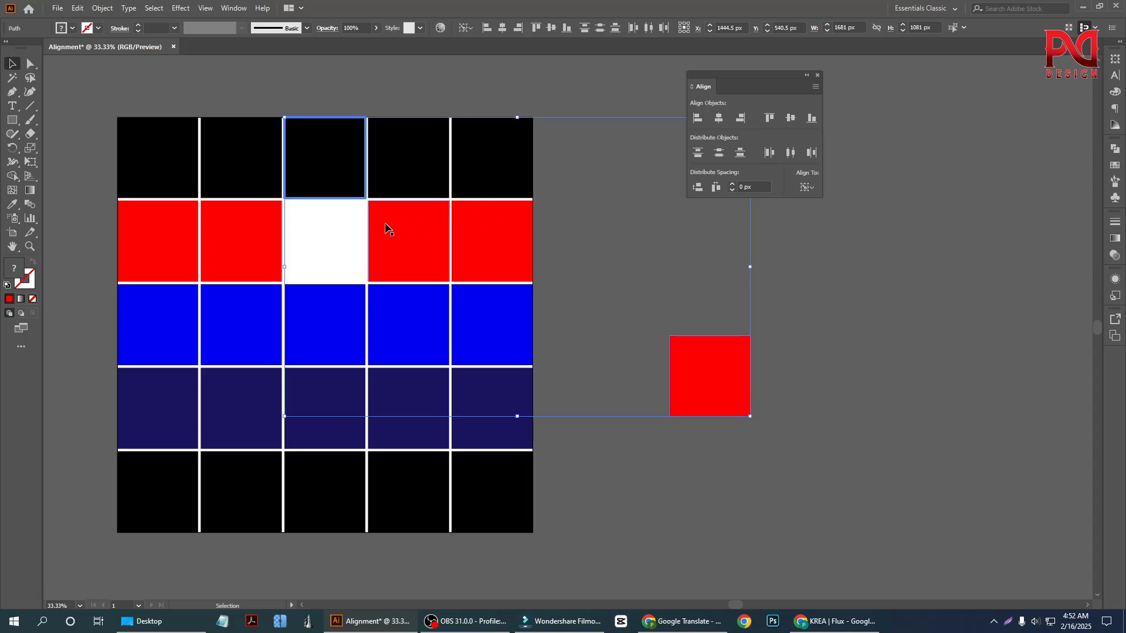
click(698, 119)
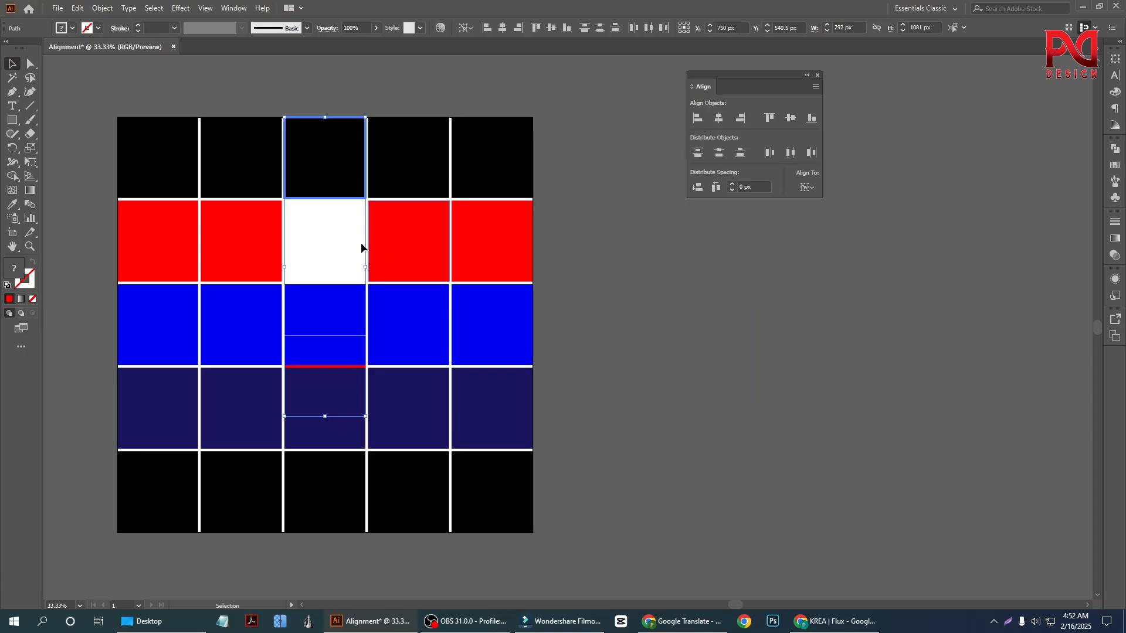
click(688, 301)
Step: Send the middle blue square to the back so it stops covering the red square
click(322, 352)
right_click(346, 324)
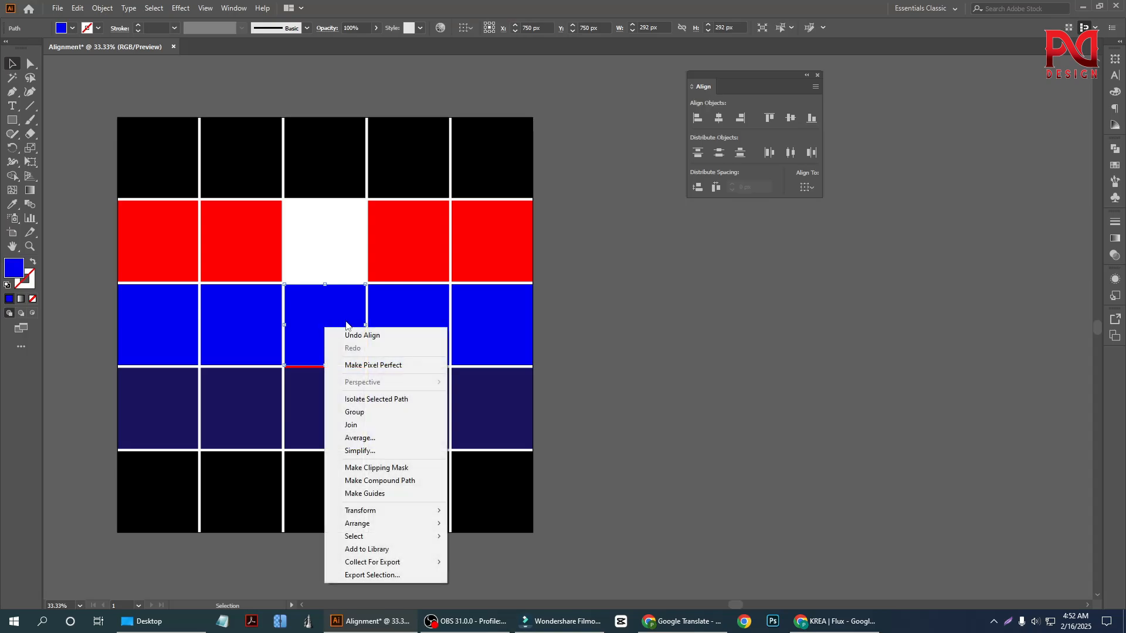
mouse_move(381, 524)
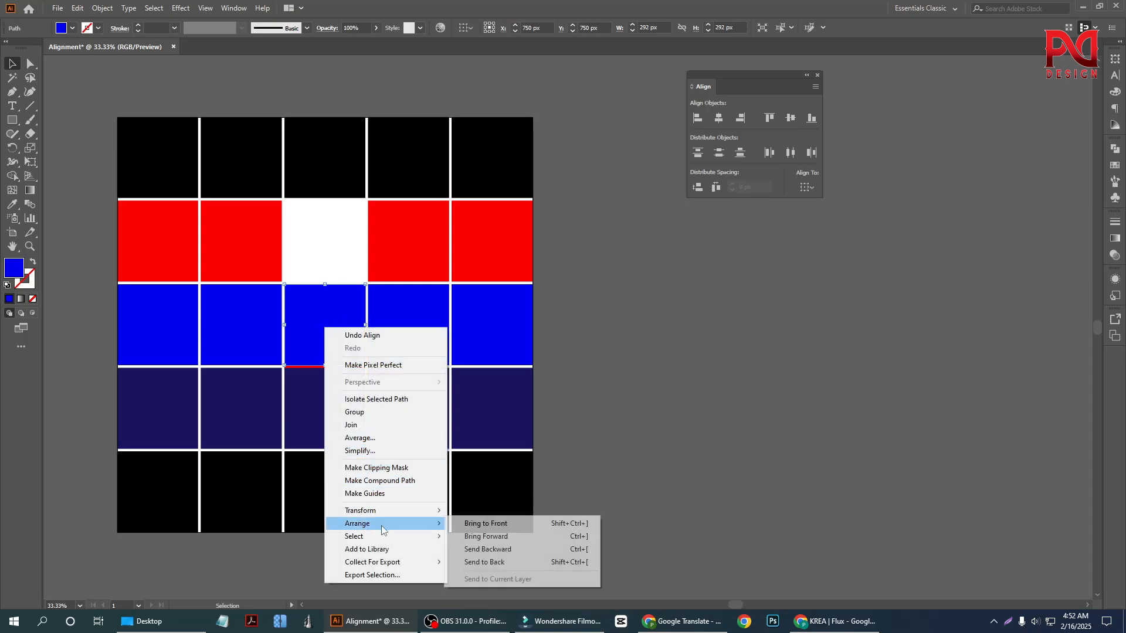
click(497, 563)
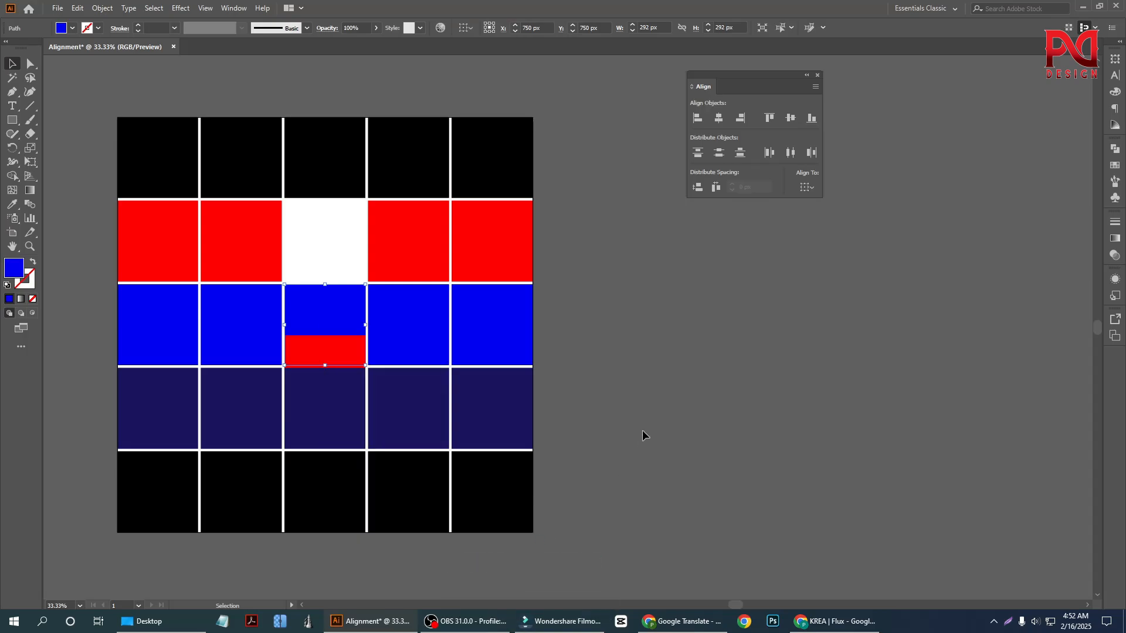
Step: Top-align the overlapping red square to the fourth red square as key object, and deselect both
click(326, 359)
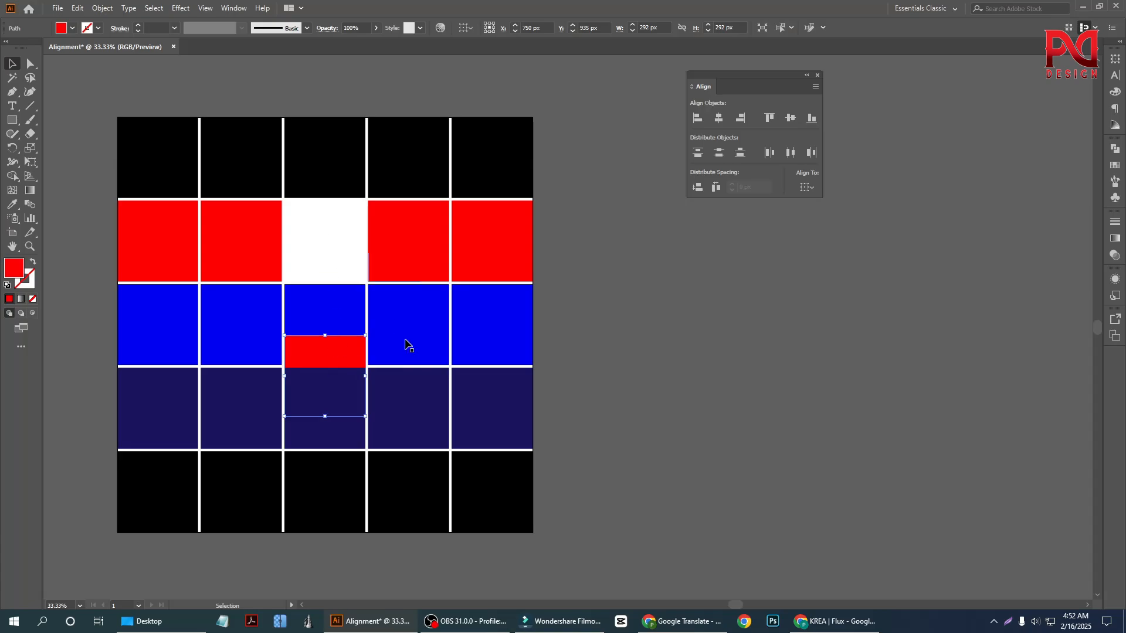
shift+click(403, 248)
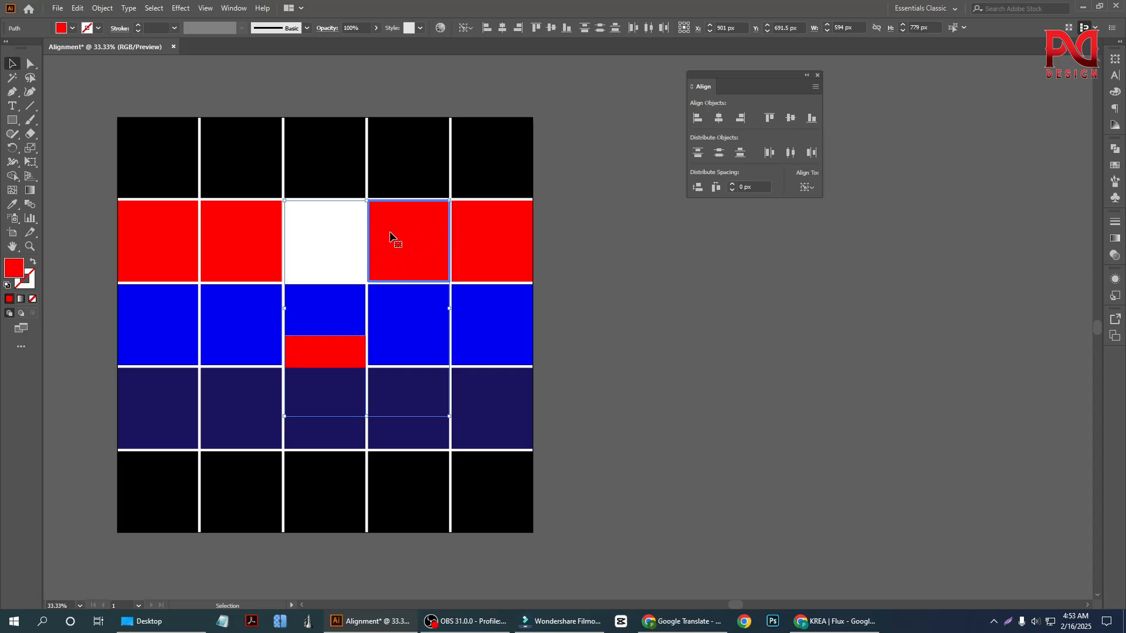
click(772, 118)
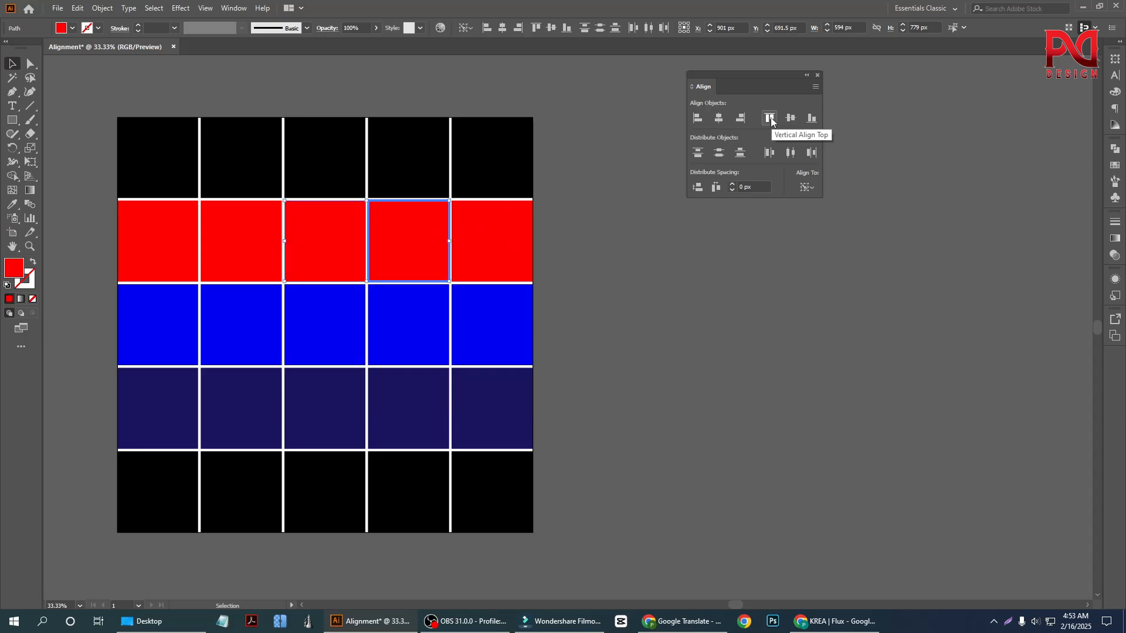
click(664, 316)
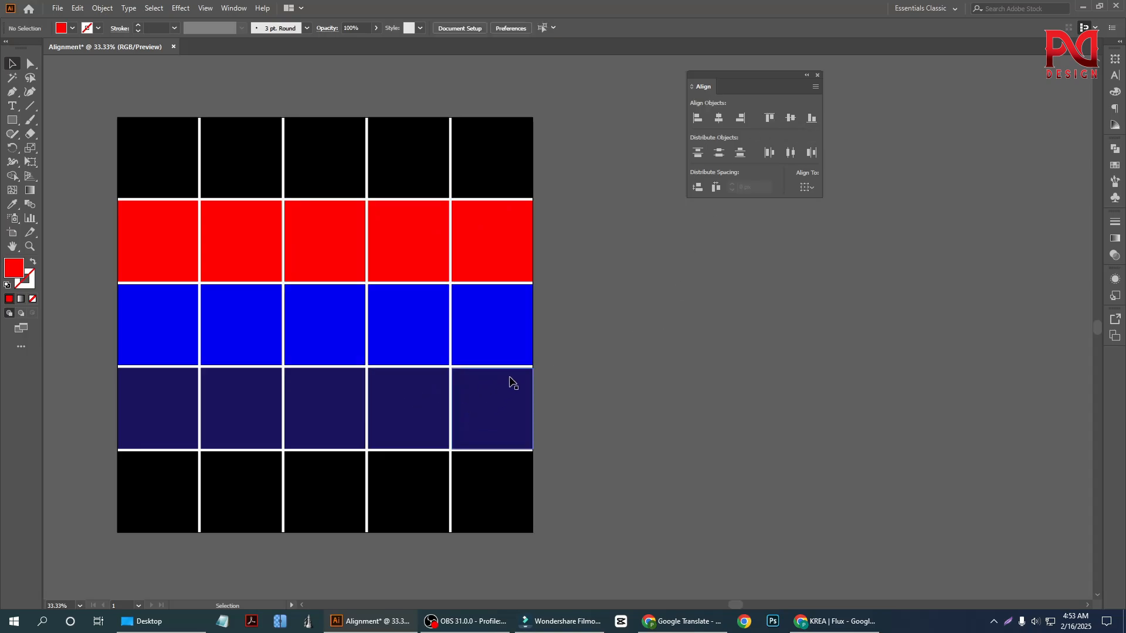
Step: Move the third navy square and the second and fourth blue squares off the artboard, the fourth blue to about X 2136 px, Y 864 px
scroll(519, 378, down, 2)
scroll(384, 396, up, 1)
scroll(404, 377, down, 1)
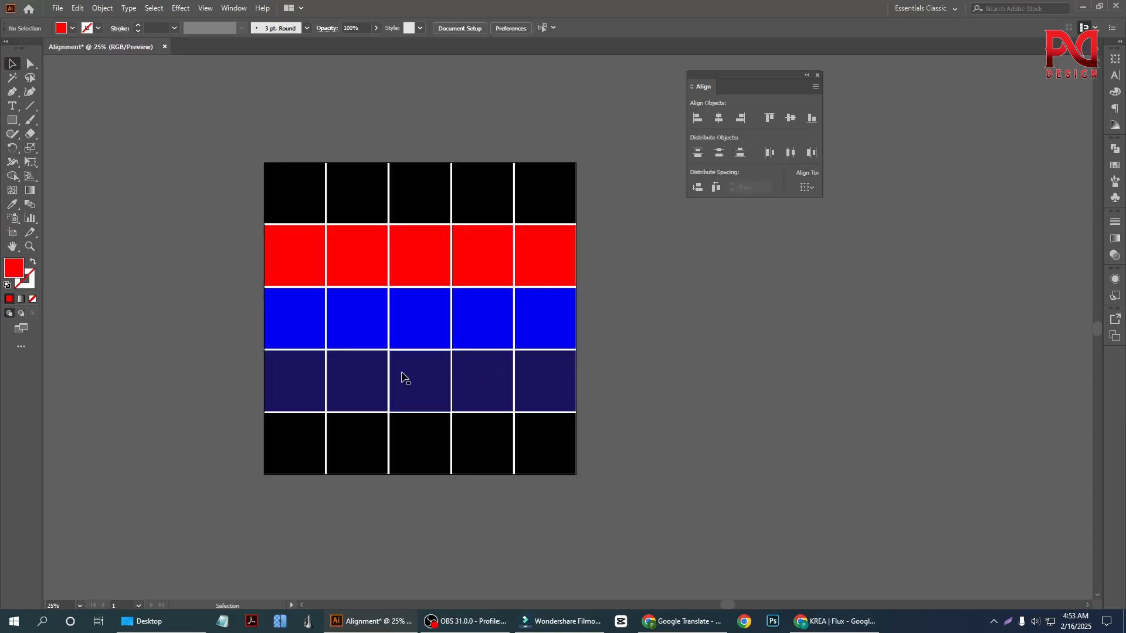
scroll(403, 375, down, 1)
scroll(402, 364, up, 1)
scroll(410, 382, up, 1)
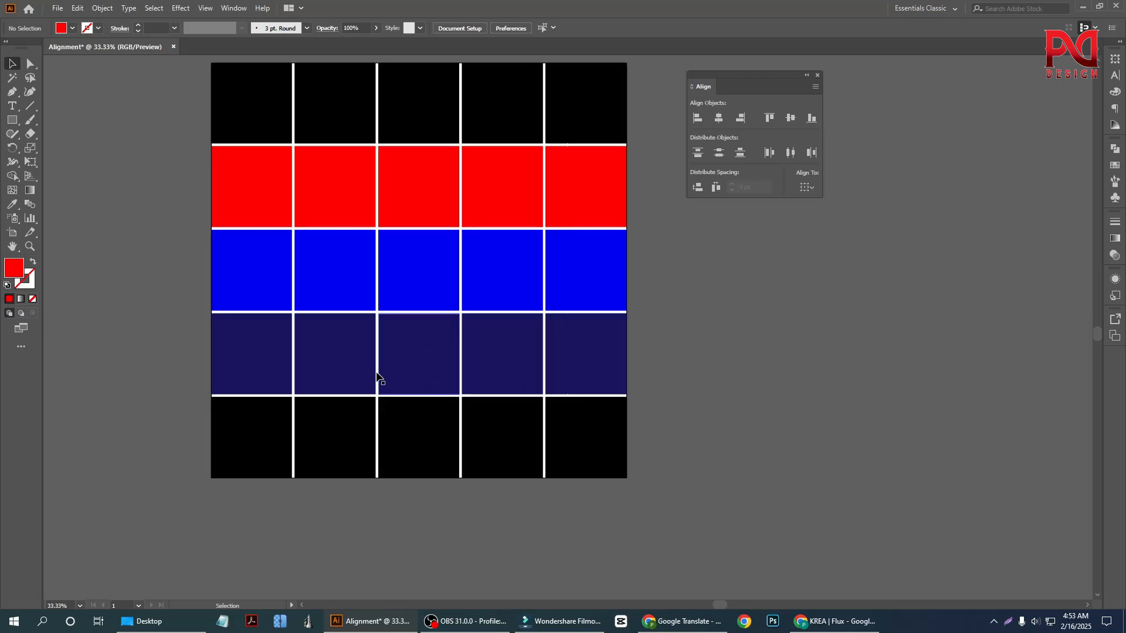
scroll(377, 377, down, 1)
scroll(370, 377, down, 1)
drag(405, 367, 693, 441)
drag(343, 282, 116, 336)
drag(455, 284, 680, 308)
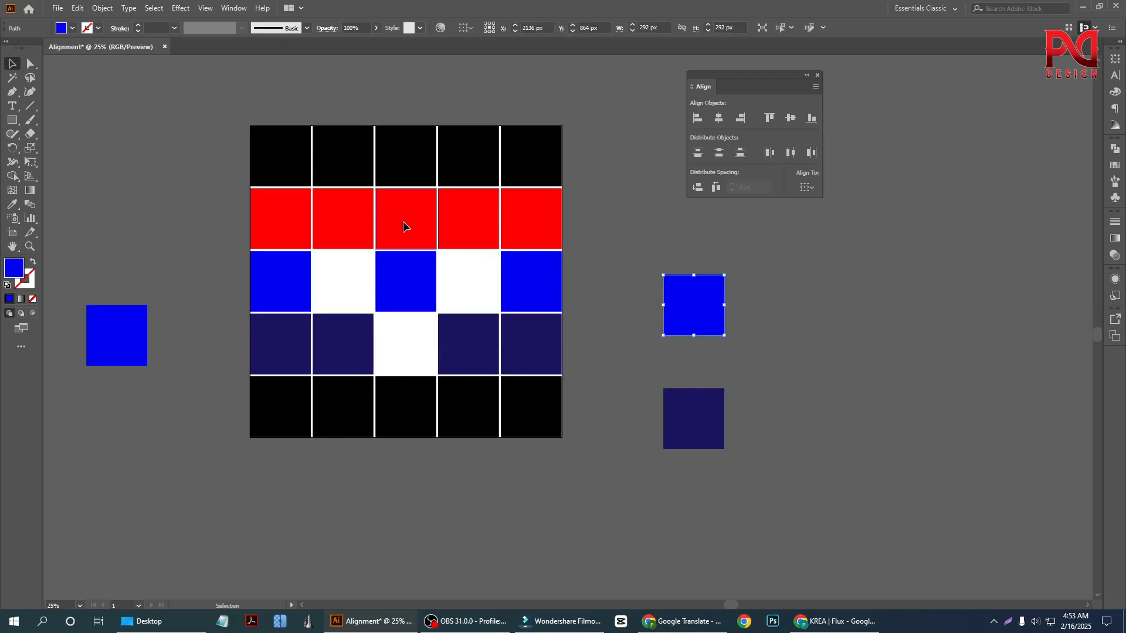
Step: Move the third red, the last row's second black, the fourth navy and the second red squares out of their grid cells
drag(403, 227, 235, 512)
drag(343, 406, 406, 460)
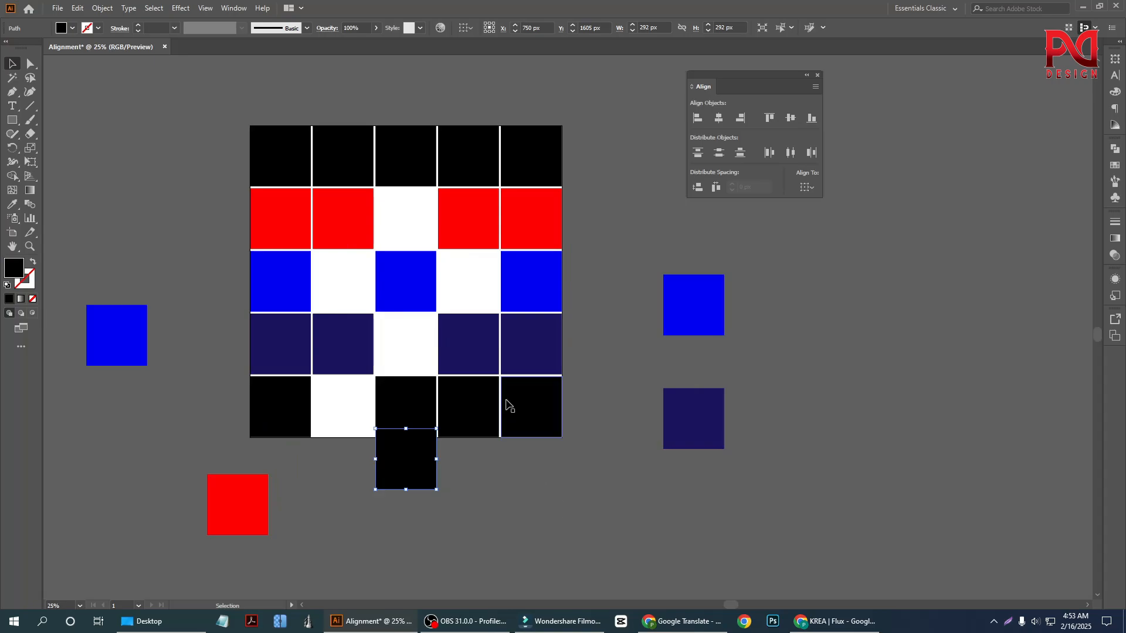
drag(478, 359, 555, 466)
drag(338, 227, 175, 185)
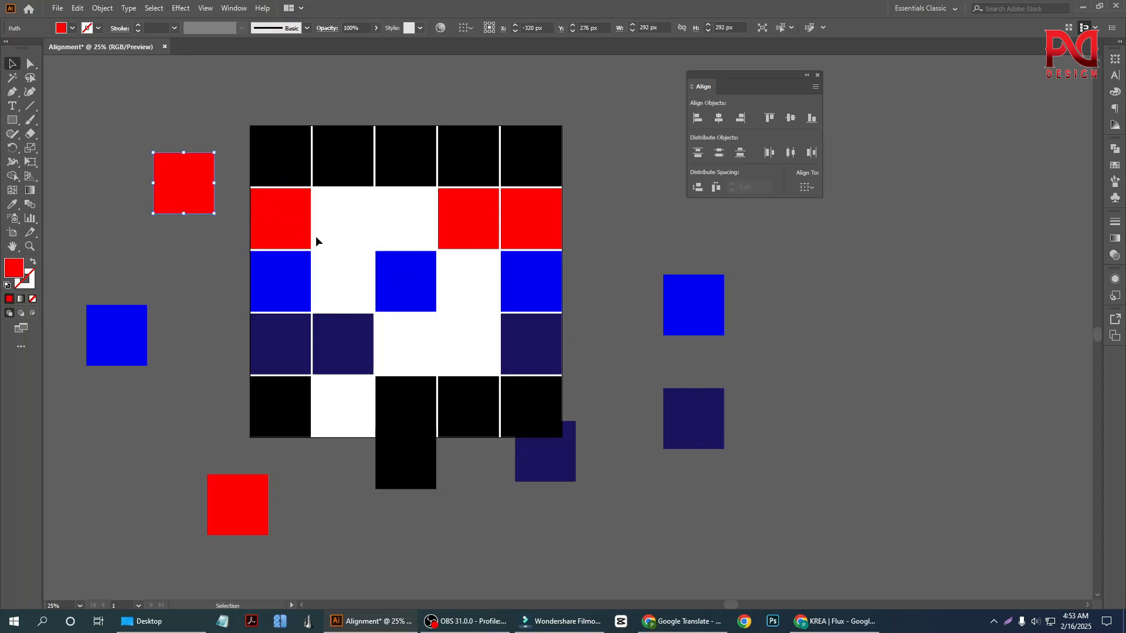
Step: Right-align the detached second red square to the first row's second black square as key object, and deselect
shift+click(345, 176)
click(346, 170)
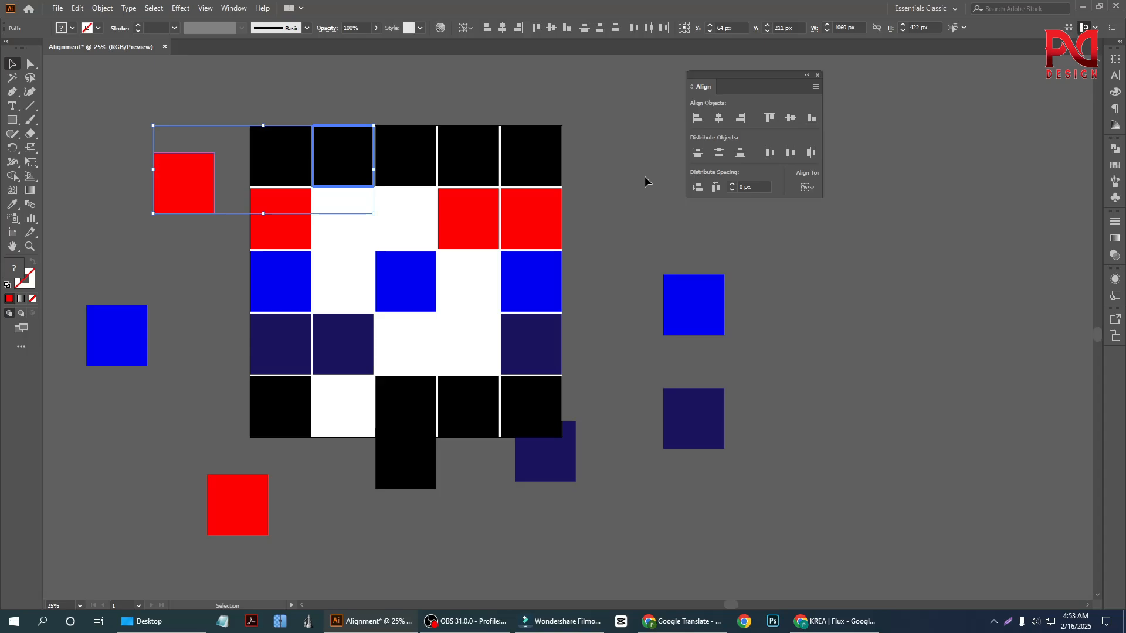
click(741, 119)
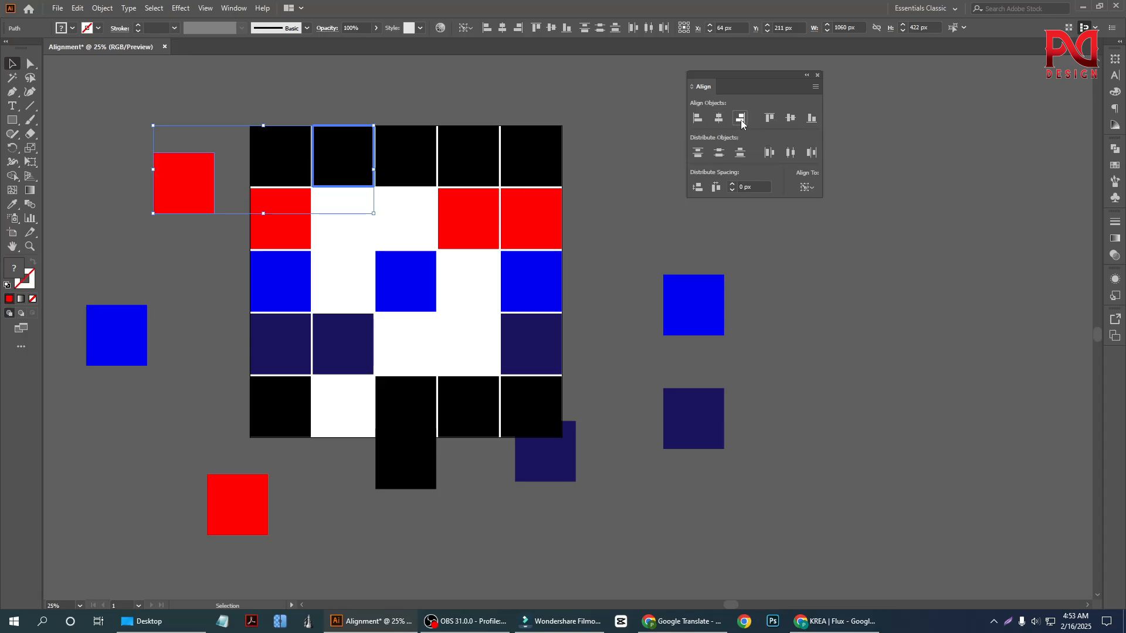
click(656, 202)
Step: Bottom-align the displaced second red square to the first red square as key object
click(358, 179)
shift+click(294, 226)
click(284, 213)
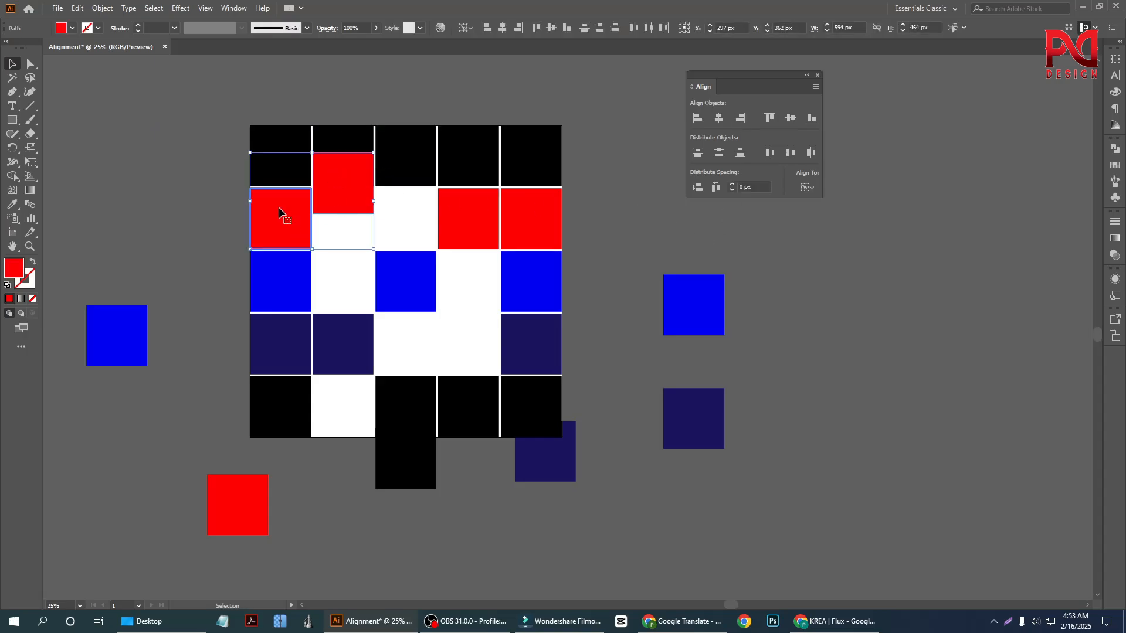
click(809, 120)
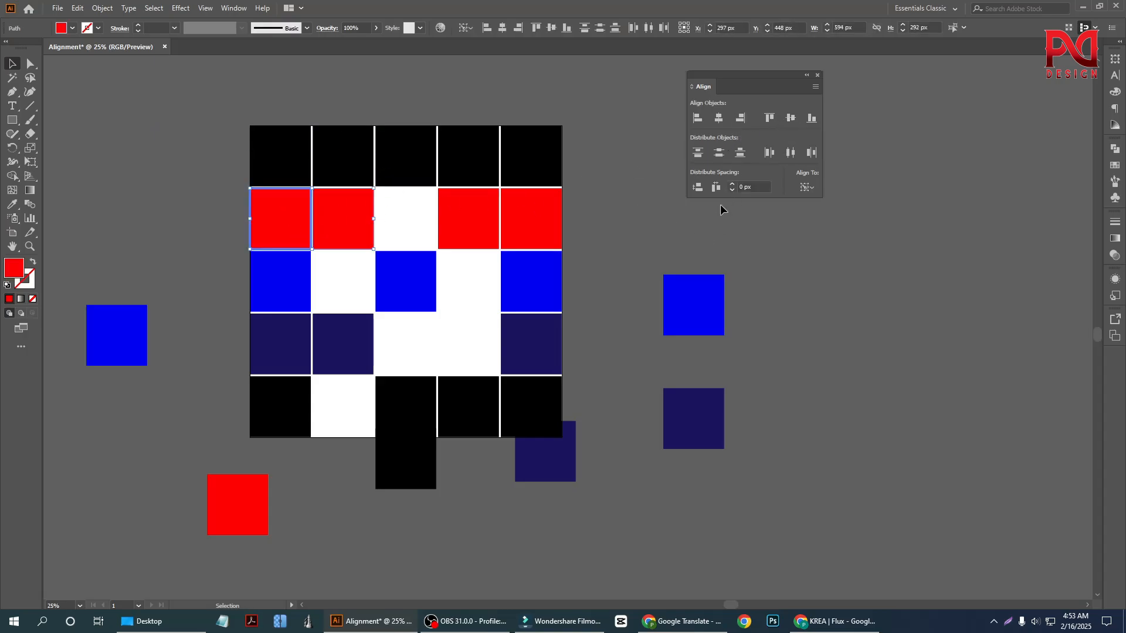
Step: Top-align the displaced third red square below the artboard to the second red square as key object, and deselect
click(709, 209)
click(112, 334)
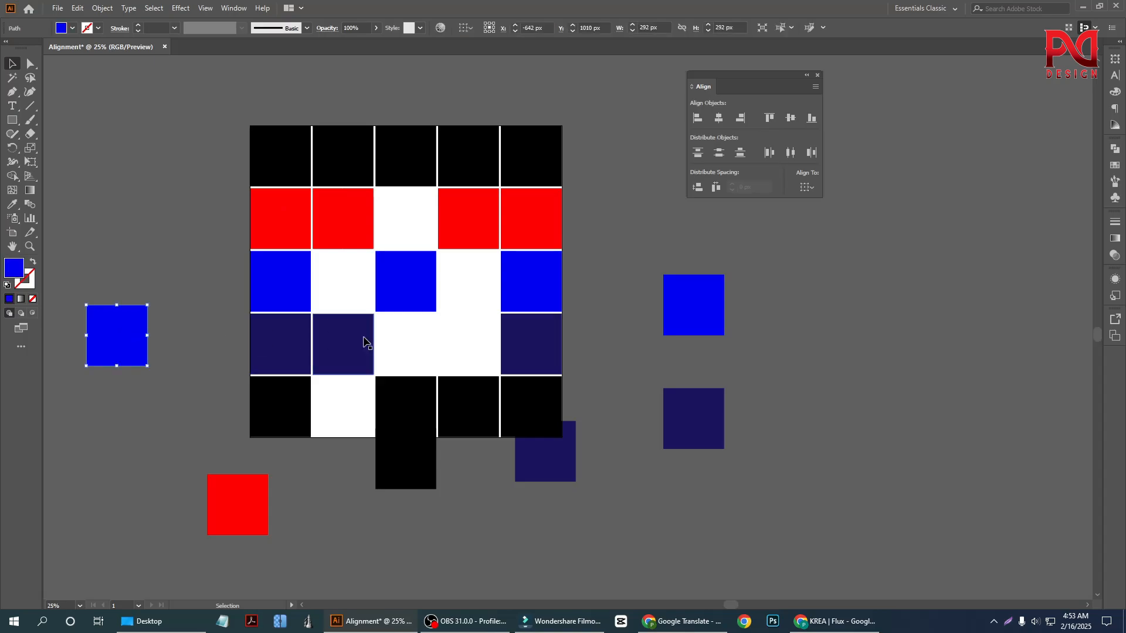
click(258, 515)
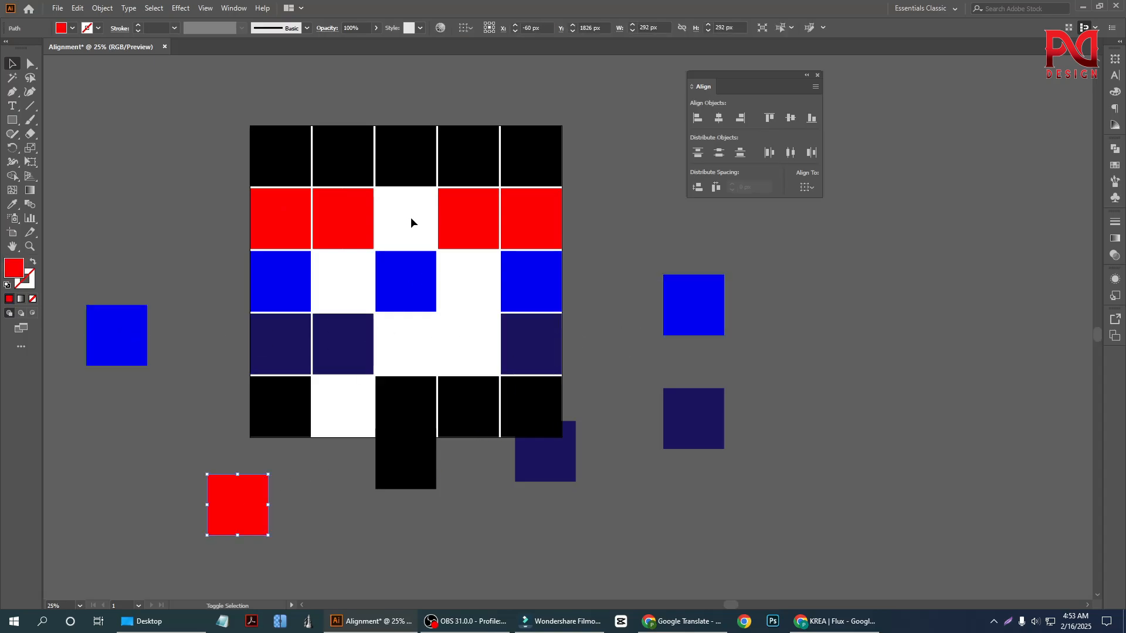
shift+click(352, 213)
click(352, 213)
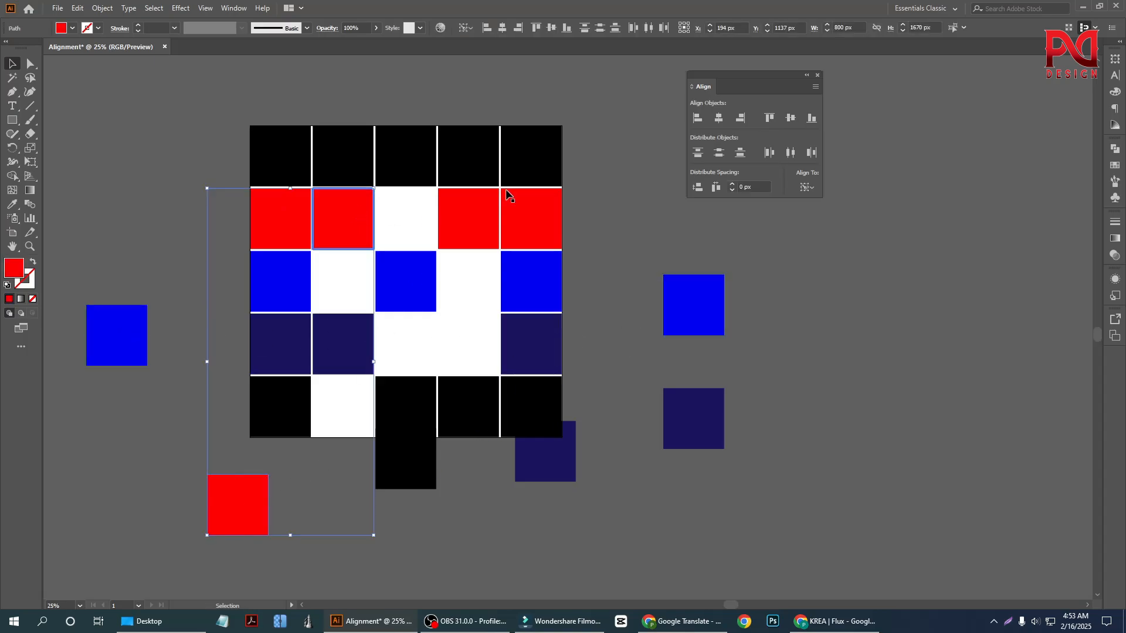
click(768, 121)
click(651, 249)
Step: Right-align the displaced third red square to the first row's third black square as key object, and deselect
click(266, 229)
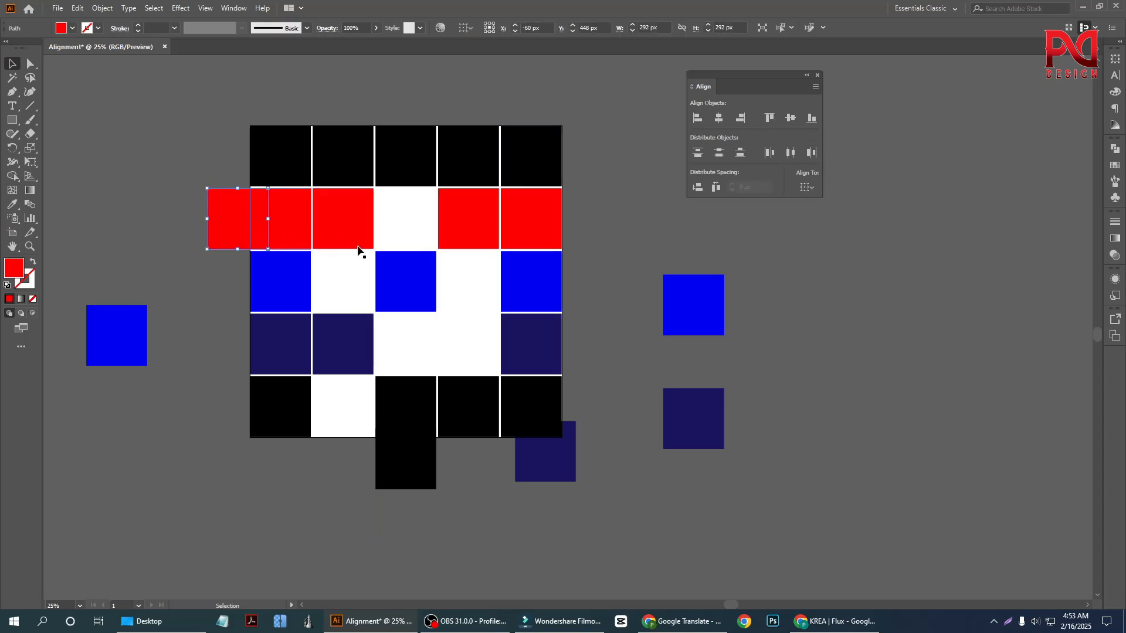
shift+click(409, 174)
click(405, 165)
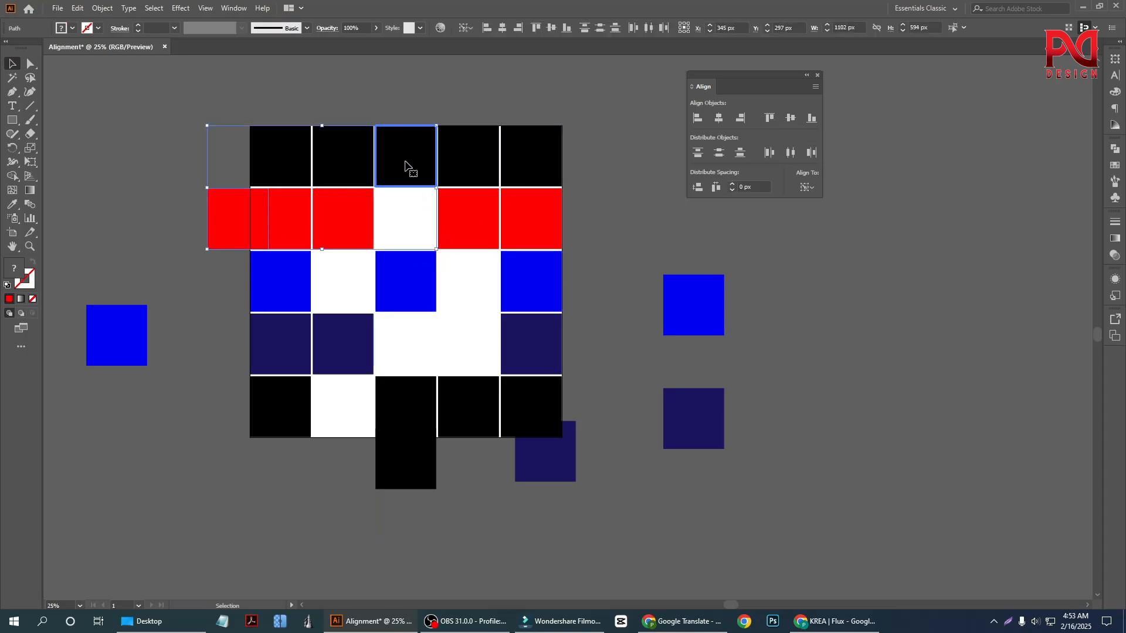
click(741, 118)
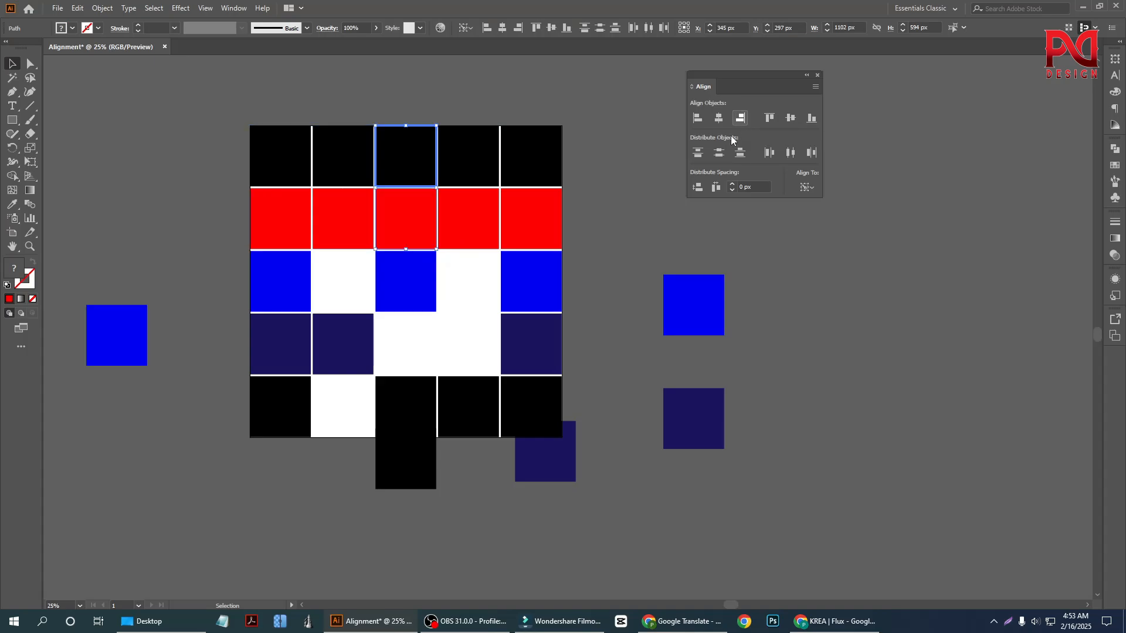
click(658, 209)
Step: Top-align the displaced second blue square to the first blue square in the third row
scroll(134, 317, down, 1)
click(131, 312)
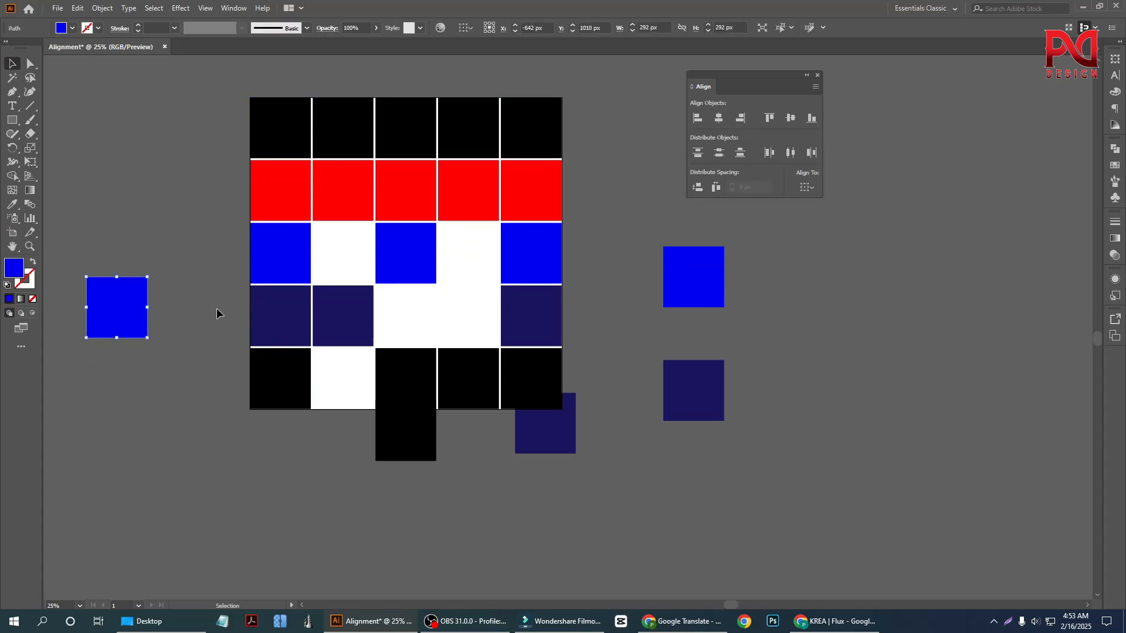
shift+click(300, 255)
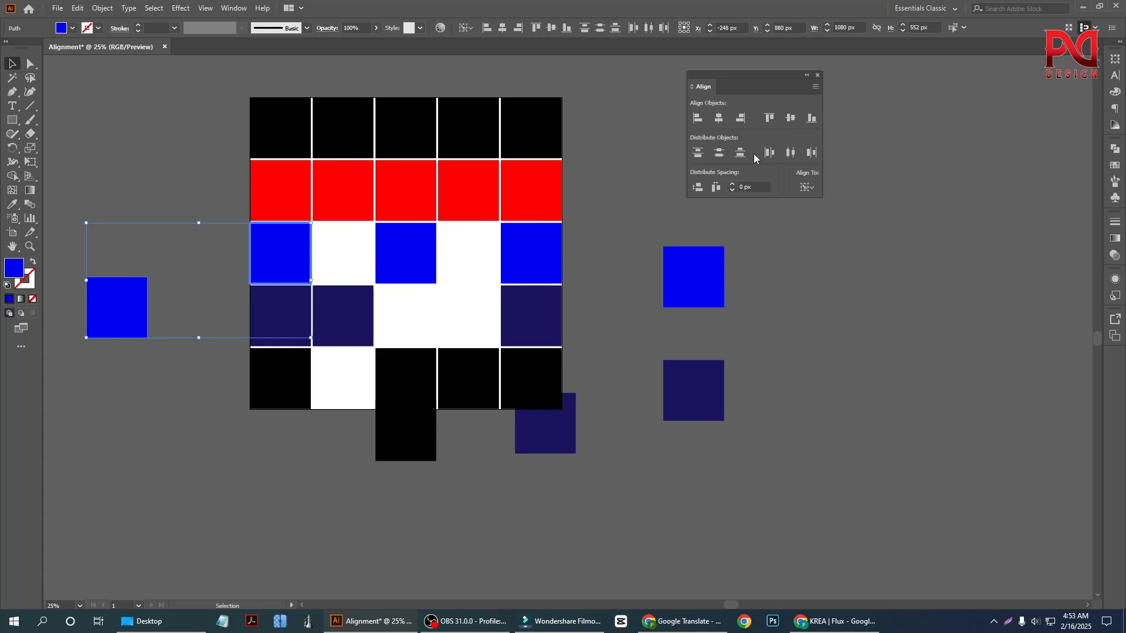
click(770, 118)
Step: Right-align the displaced second blue square to the second red square as key object, and deselect
click(118, 269)
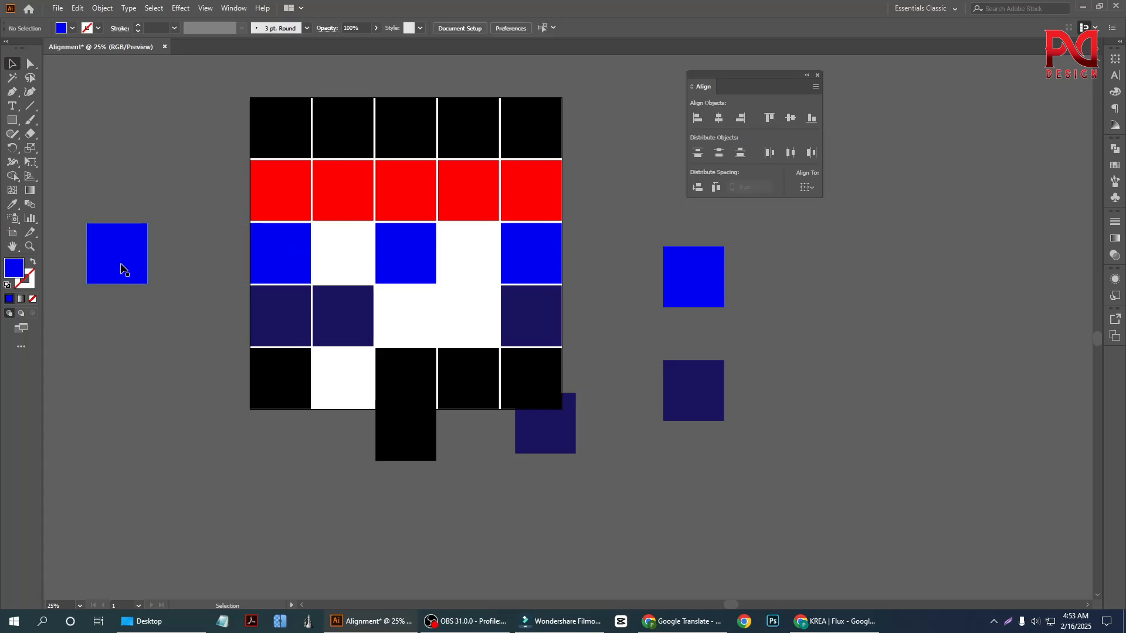
shift+click(339, 202)
click(345, 196)
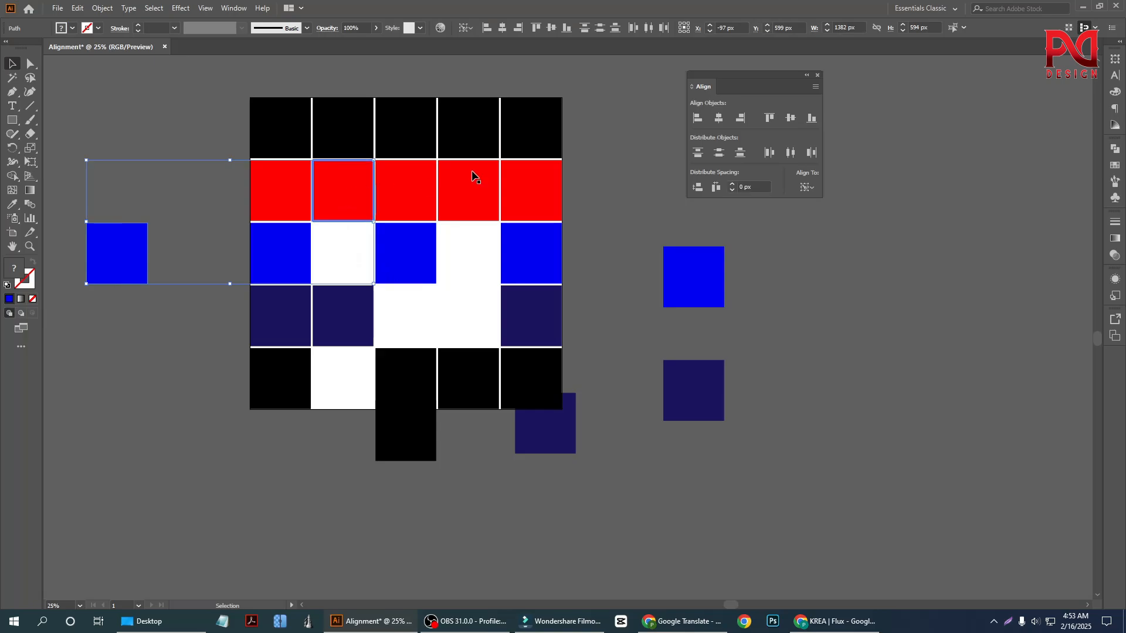
click(741, 122)
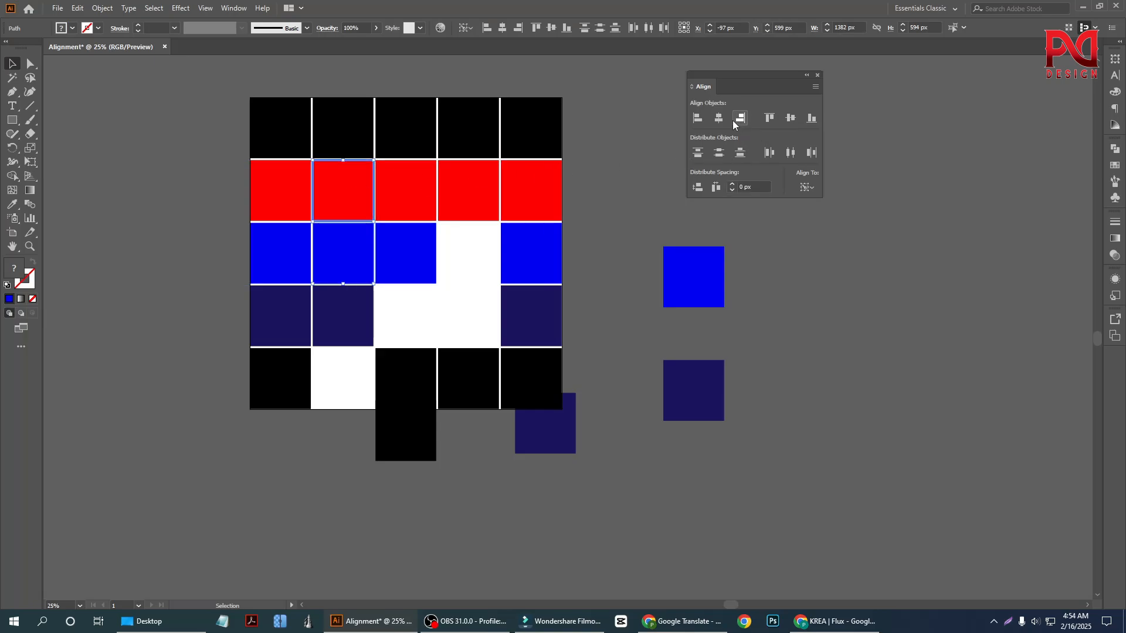
click(632, 212)
Step: Left-align the displaced fourth blue square to the fourth red square as key object
click(696, 283)
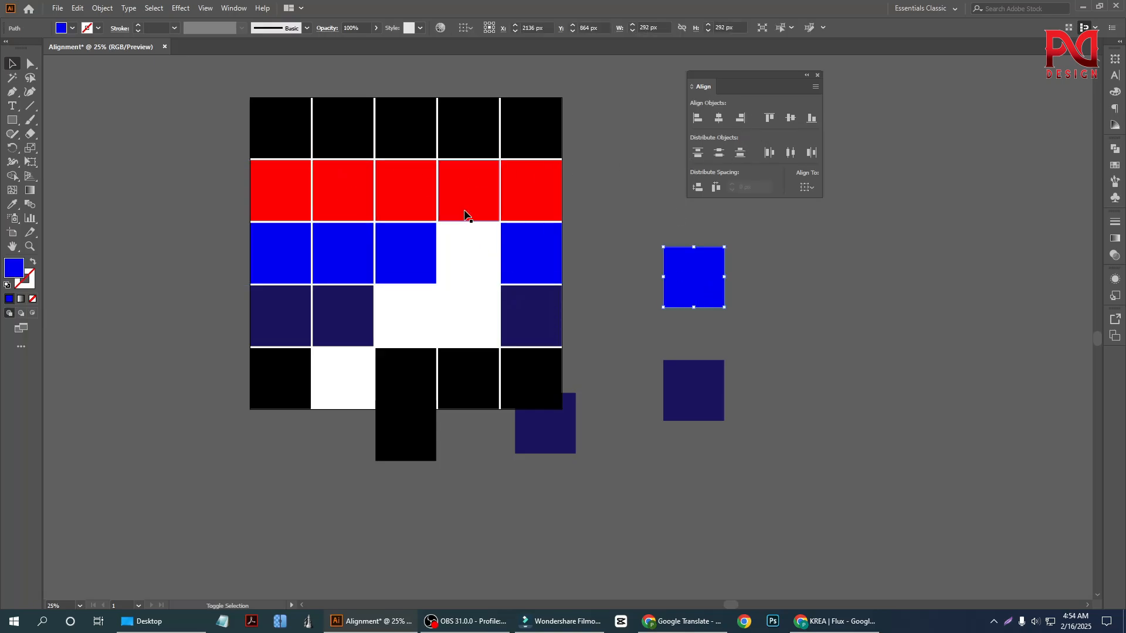
shift+click(466, 191)
click(466, 192)
click(697, 118)
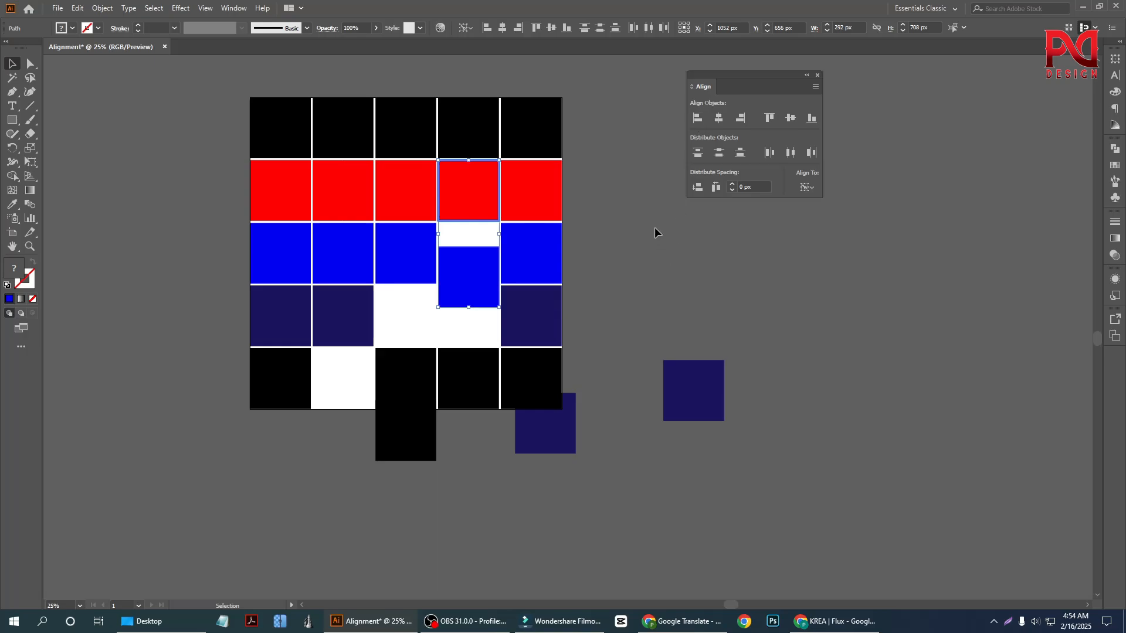
Step: Top-align the fourth blue square to the third blue square and deselect
click(466, 279)
shift+click(424, 241)
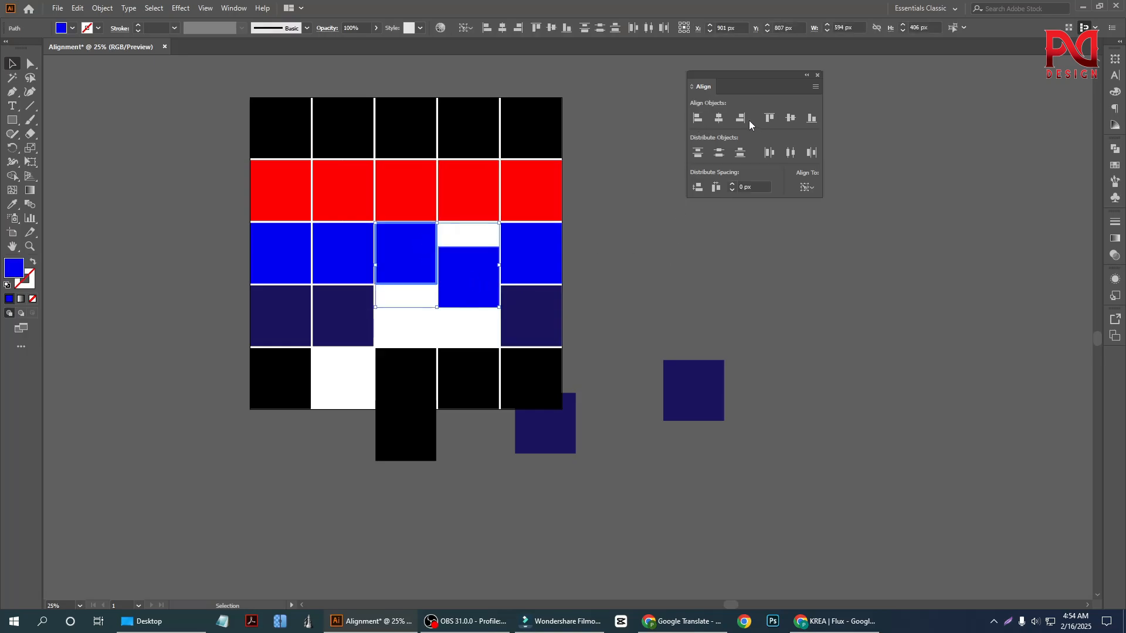
click(770, 117)
click(677, 265)
Step: Left-align the displaced black square below the grid to the second navy square as key object, and deselect
scroll(563, 334, down, 2)
click(431, 371)
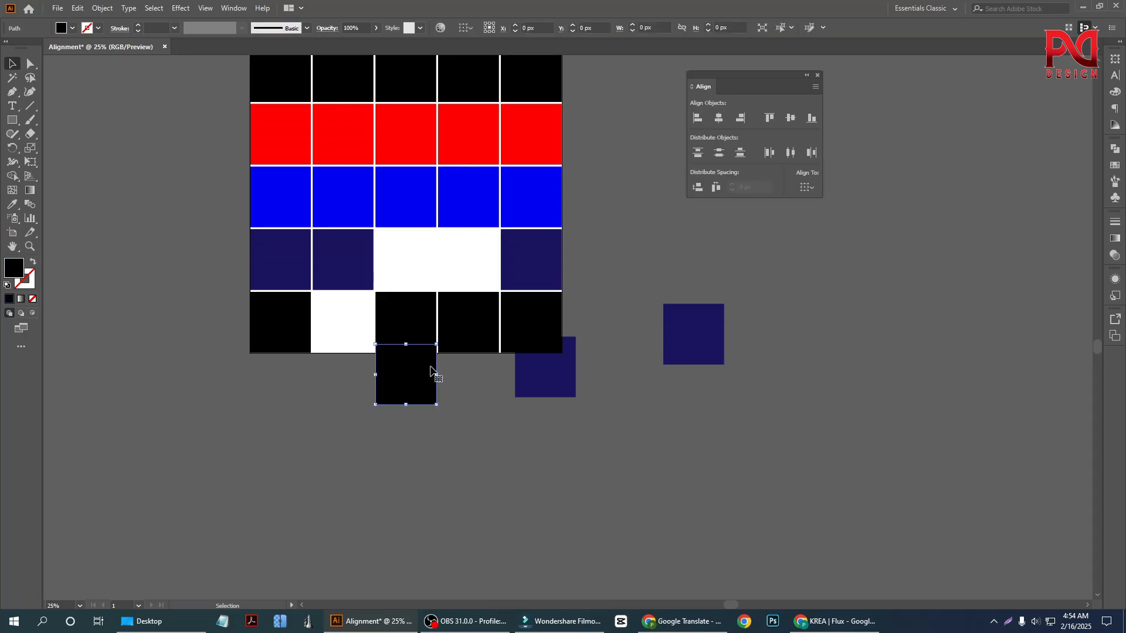
shift+click(346, 267)
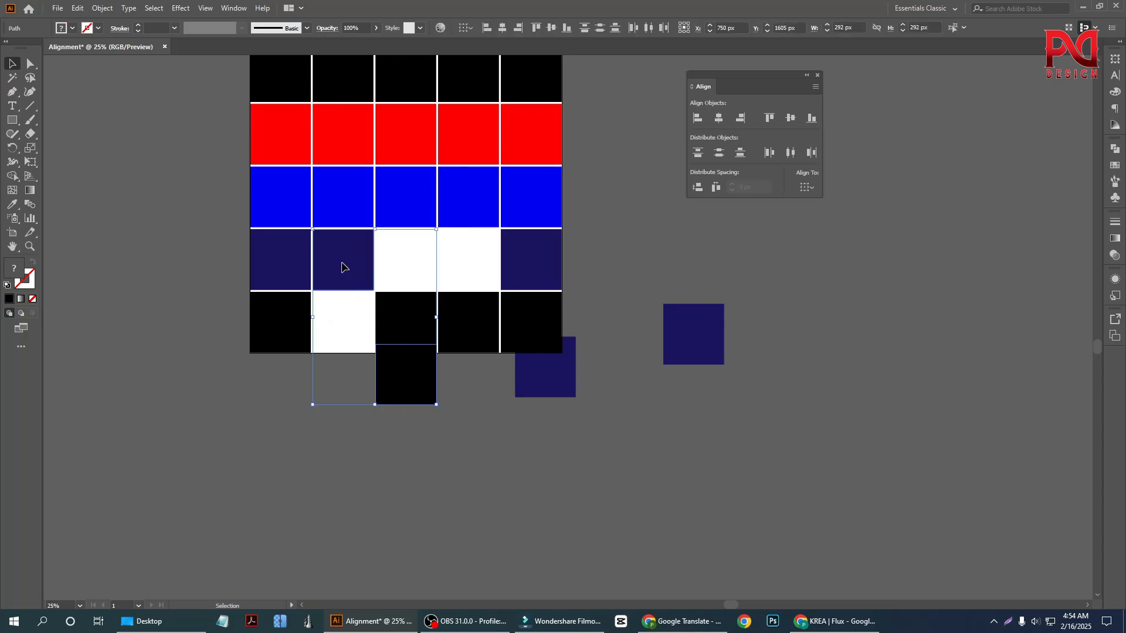
click(344, 264)
click(698, 119)
click(482, 387)
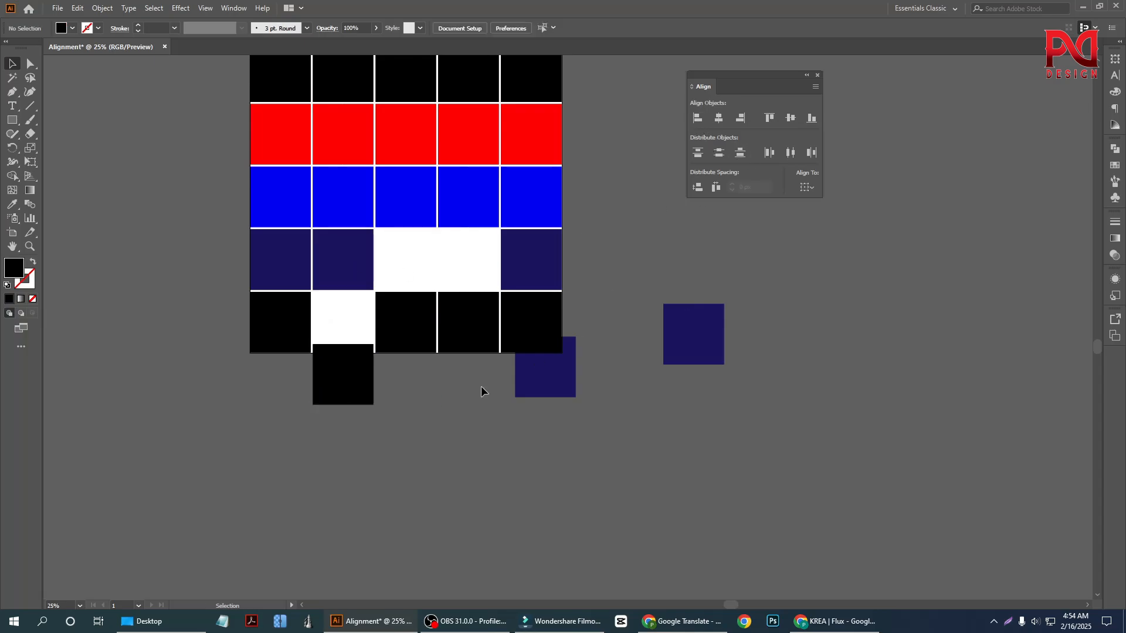
Step: Top-align the displaced black square to the last row's third black square as key object, and deselect
click(340, 377)
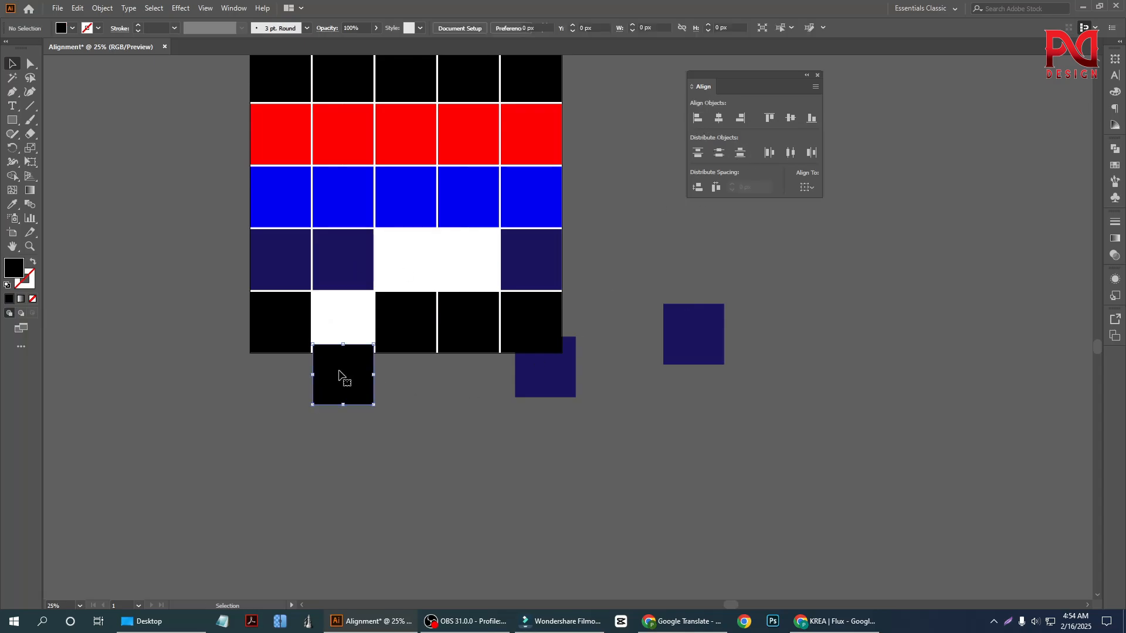
shift+click(397, 311)
click(405, 313)
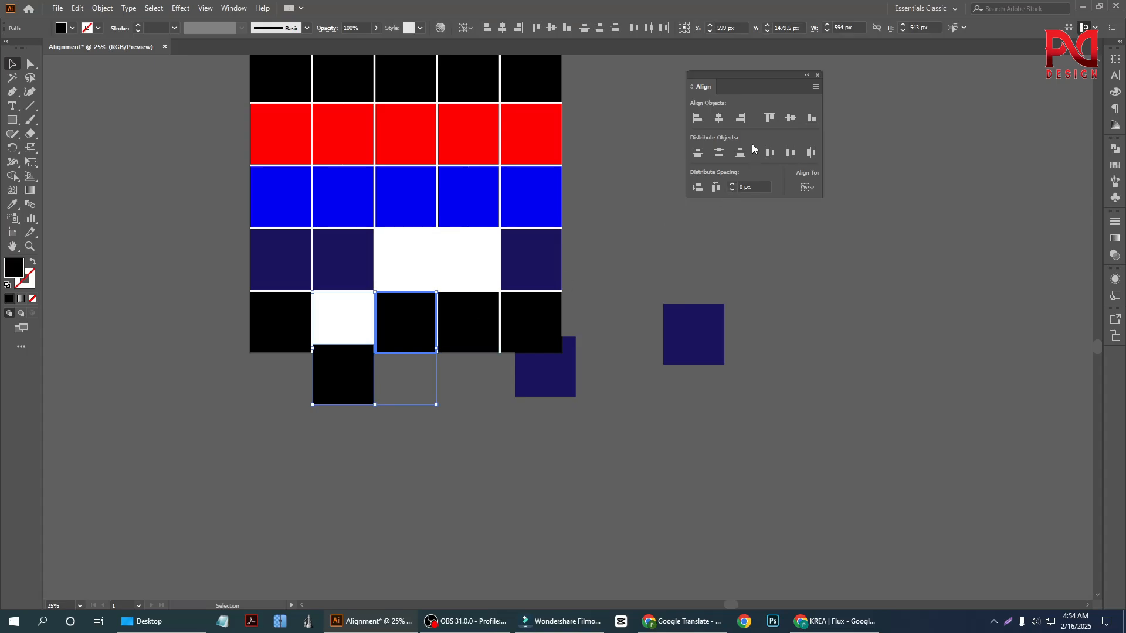
click(770, 119)
click(639, 273)
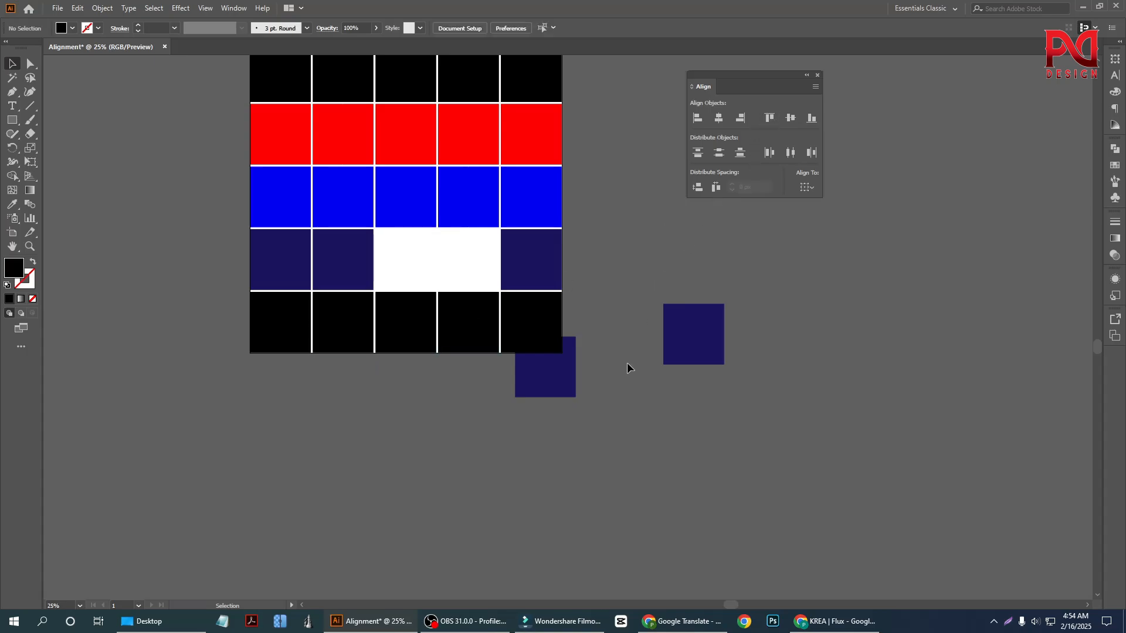
Step: Top-align the navy square overlapping the grid's lower corner to the second navy square as key object
click(536, 384)
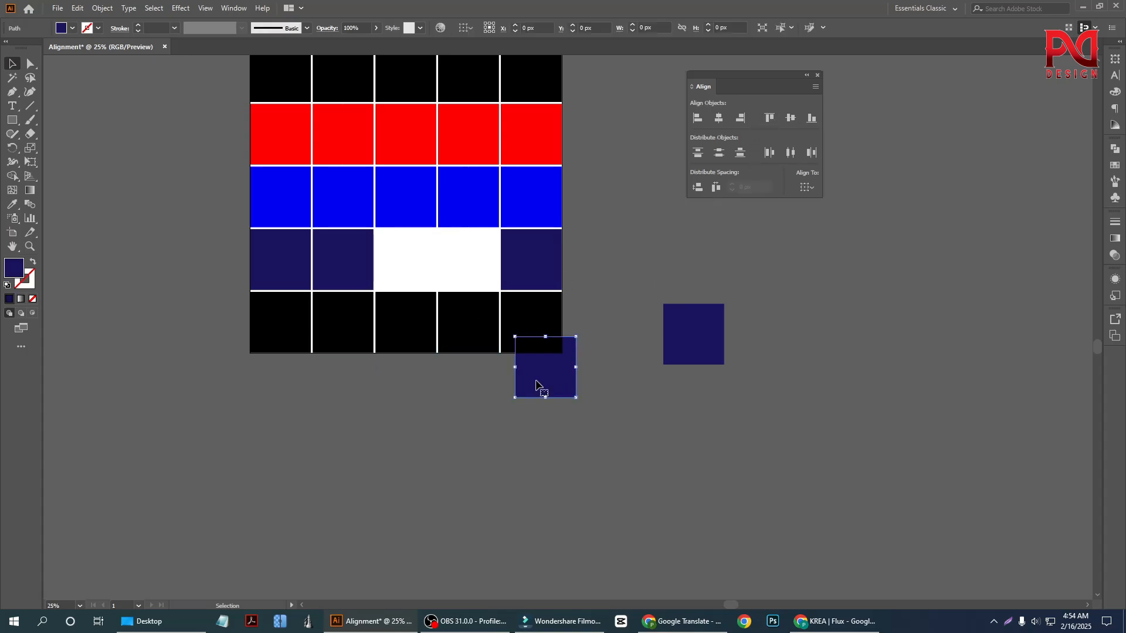
shift+click(362, 263)
click(361, 261)
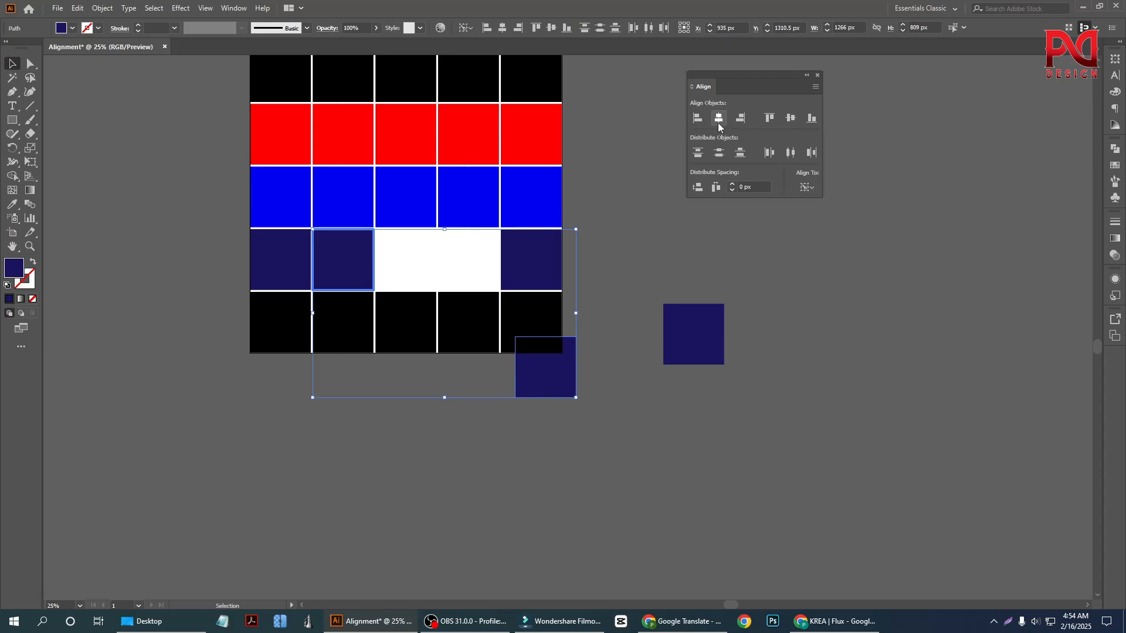
click(778, 118)
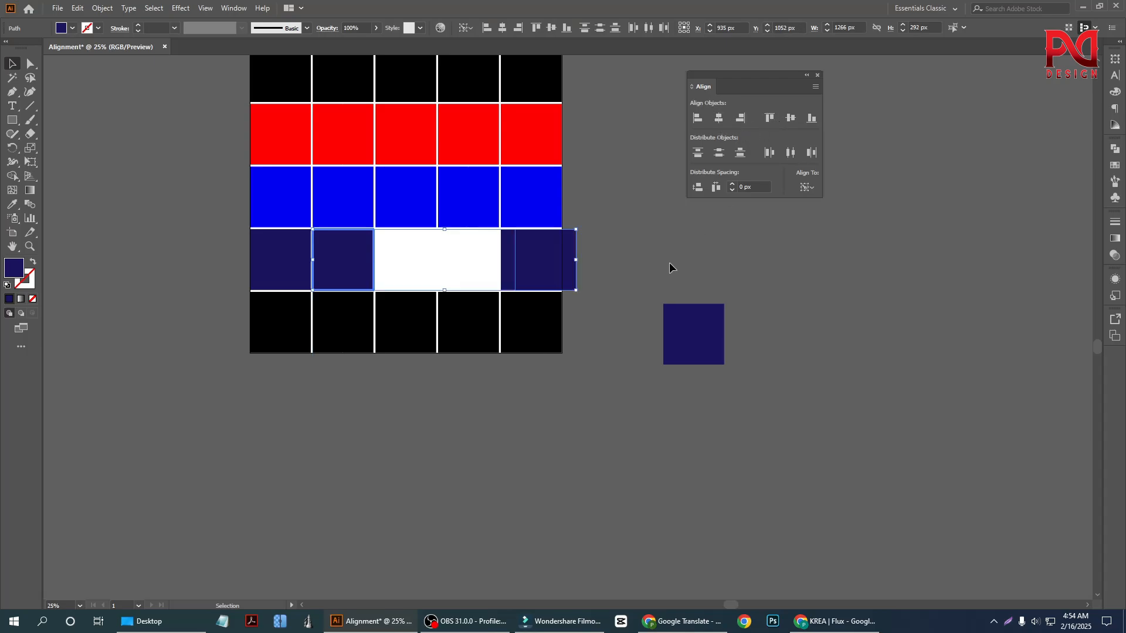
click(548, 274)
shift+click(359, 267)
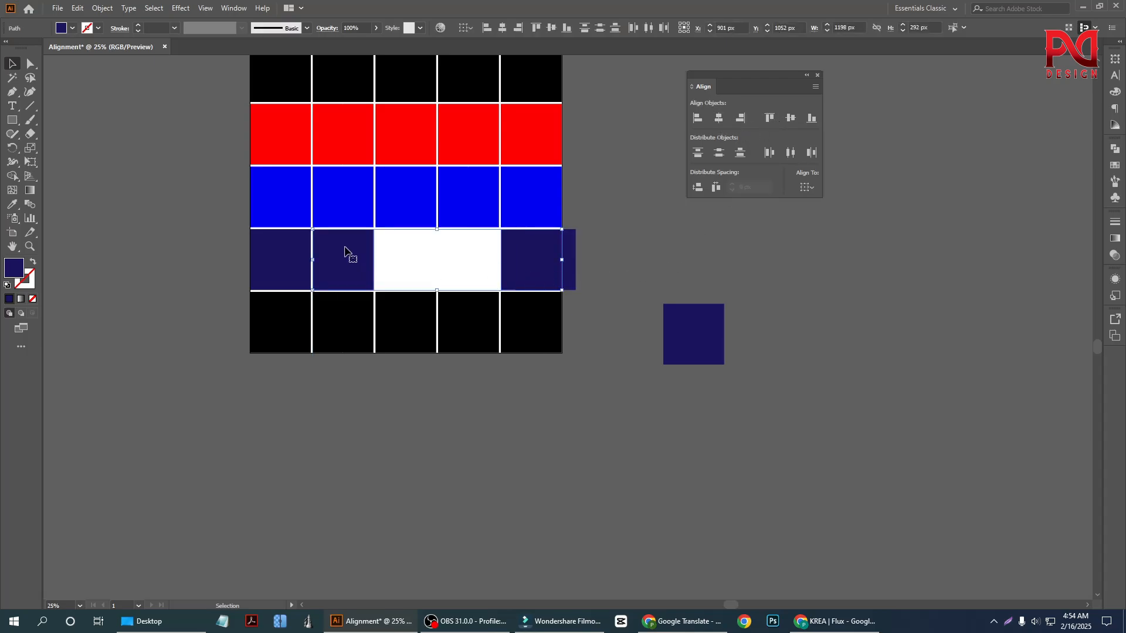
click(409, 218)
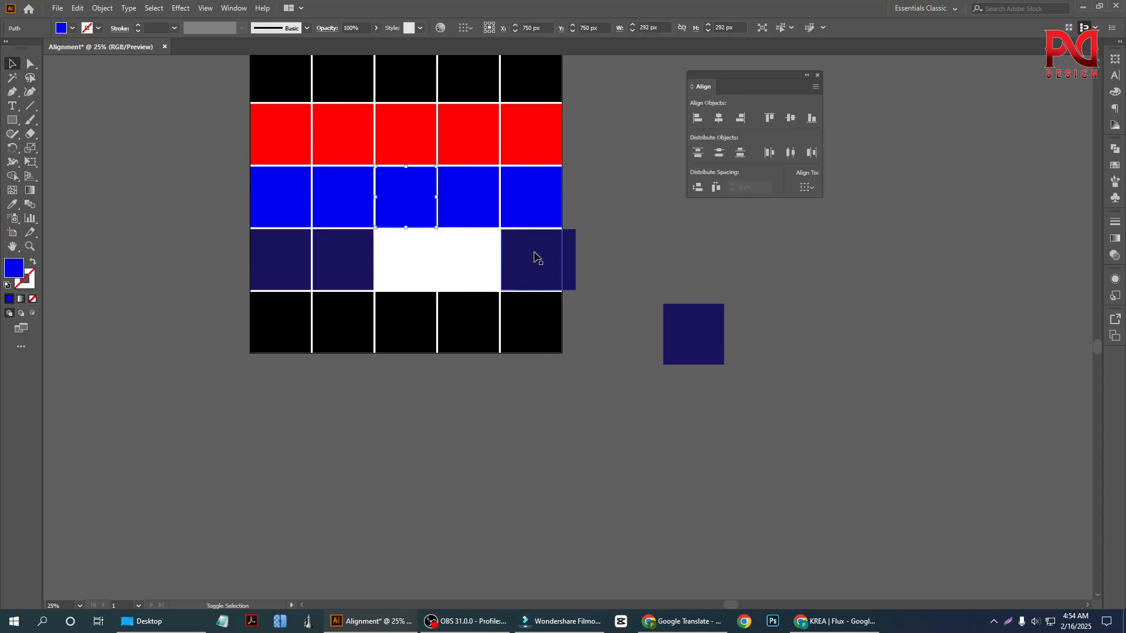
click(551, 262)
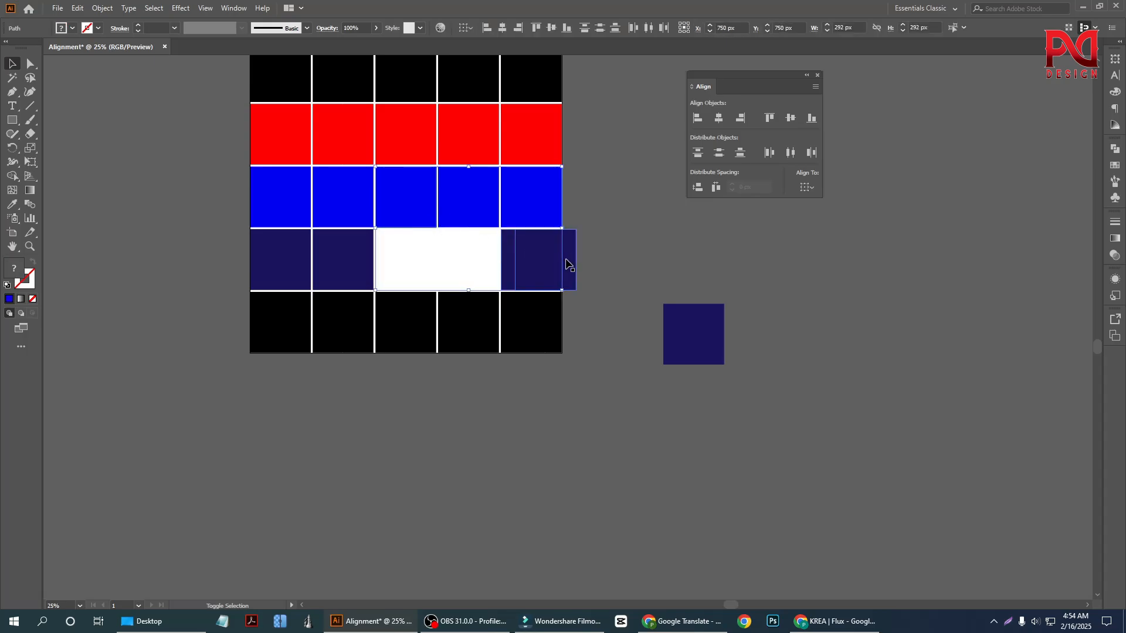
click(403, 200)
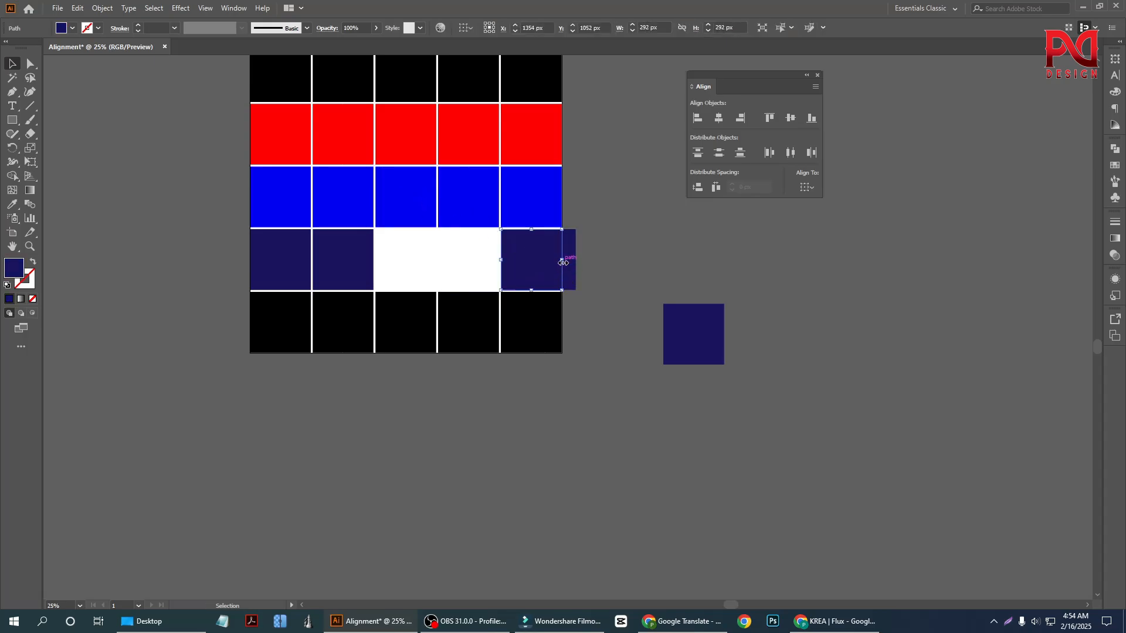
click(563, 265)
Step: Left-align the navy square protruding from the fourth row to the third blue square as key object, and deselect
click(574, 258)
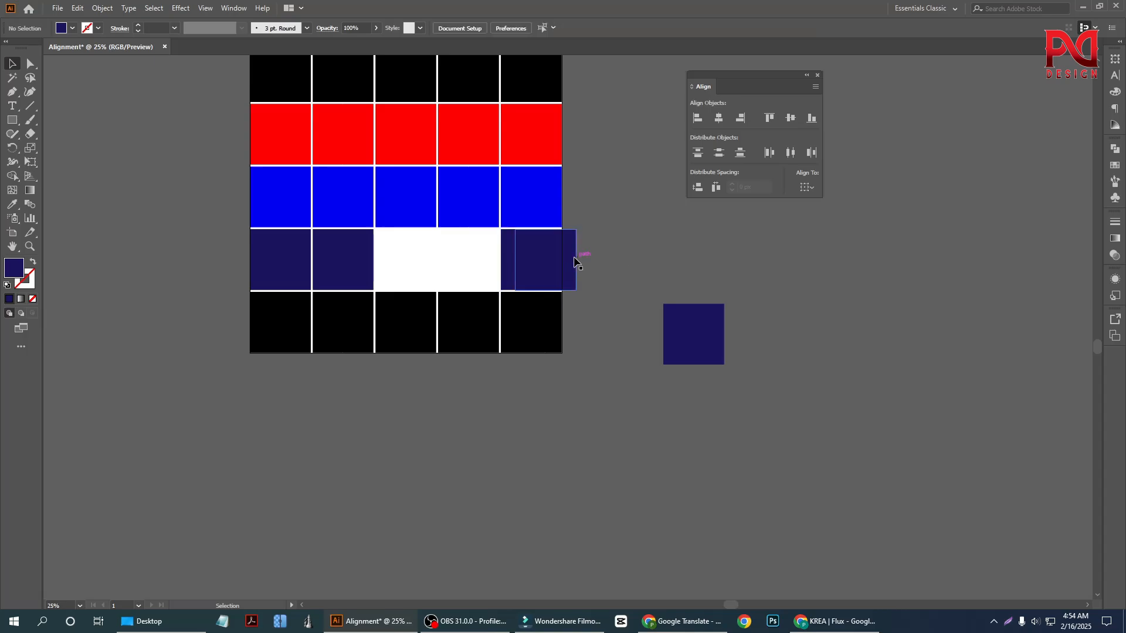
shift+click(405, 197)
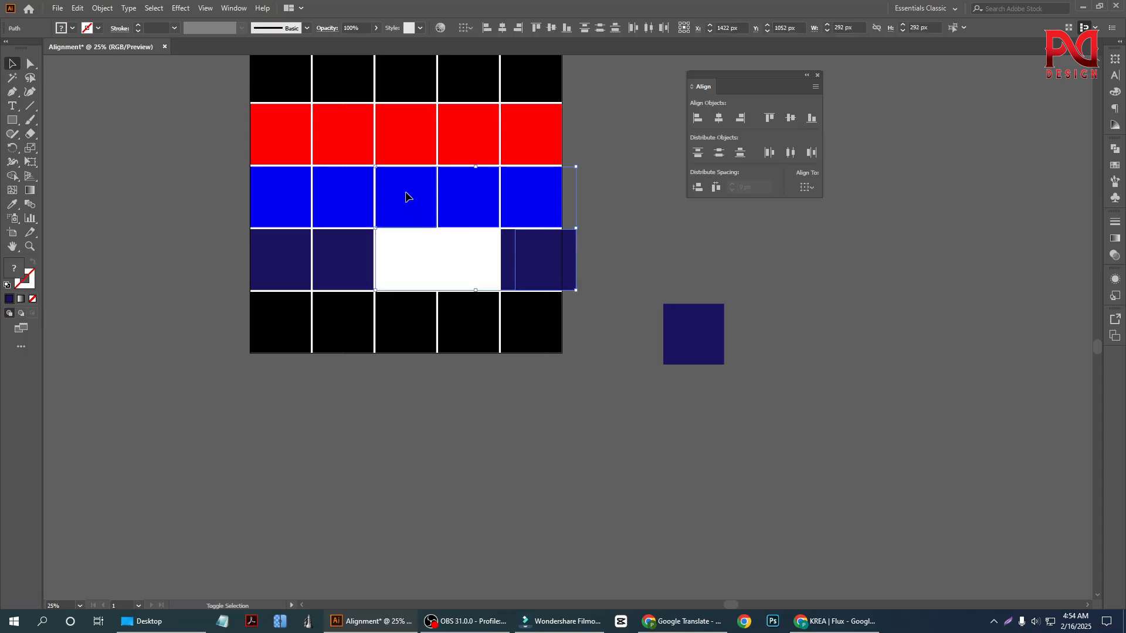
click(487, 28)
click(674, 268)
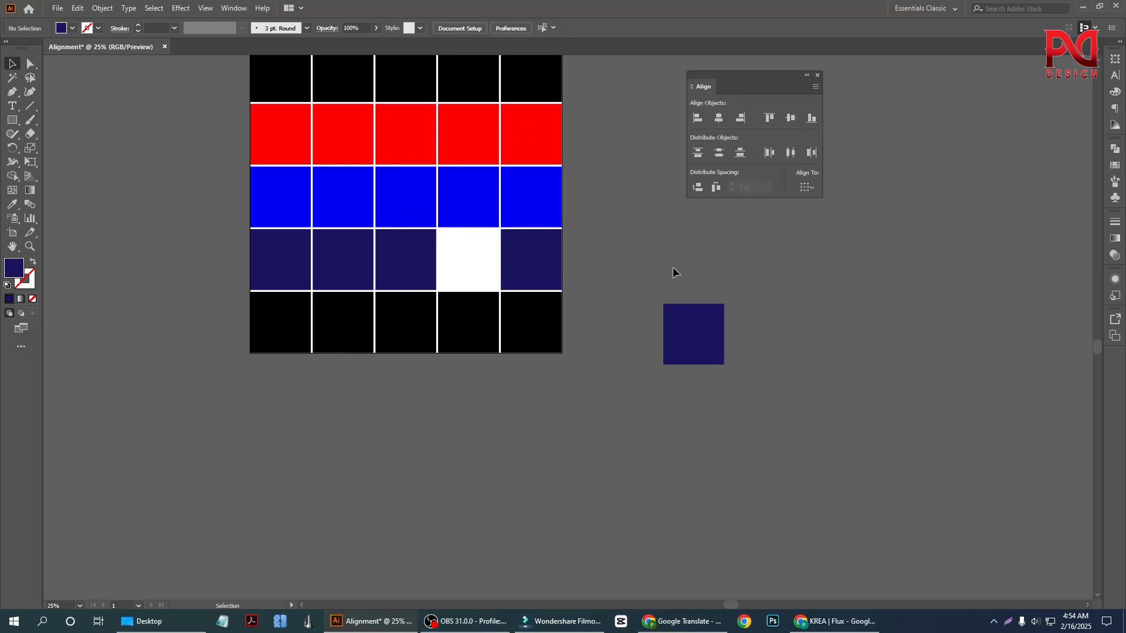
Step: Left-align the remaining off-artboard navy square to the fourth blue square as key object
scroll(713, 363, up, 2)
click(712, 363)
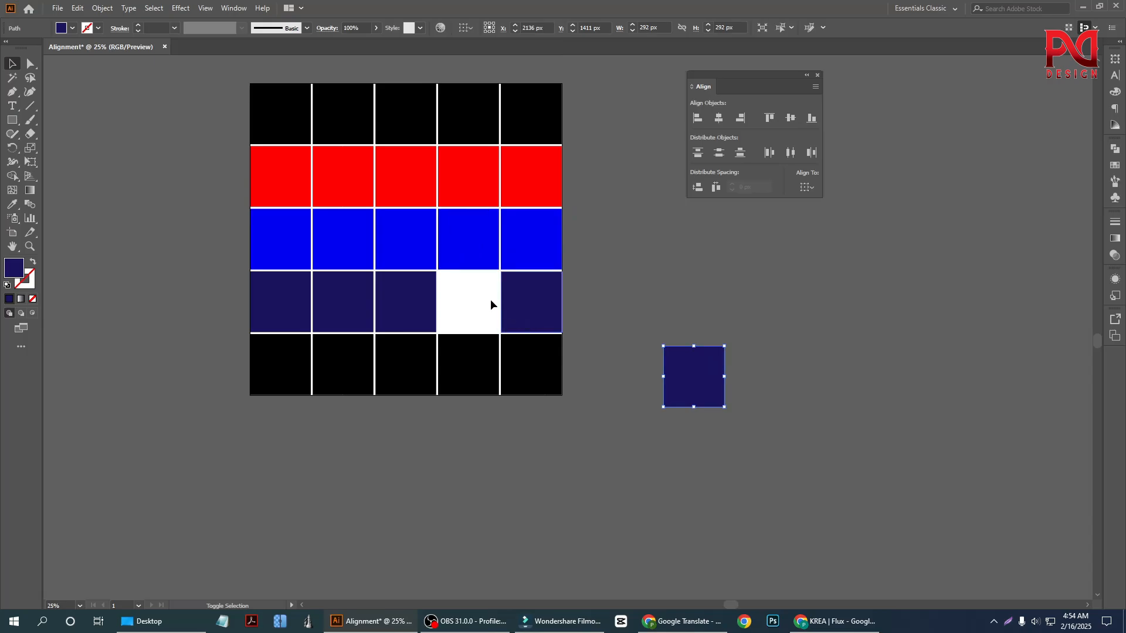
shift+click(457, 258)
click(699, 121)
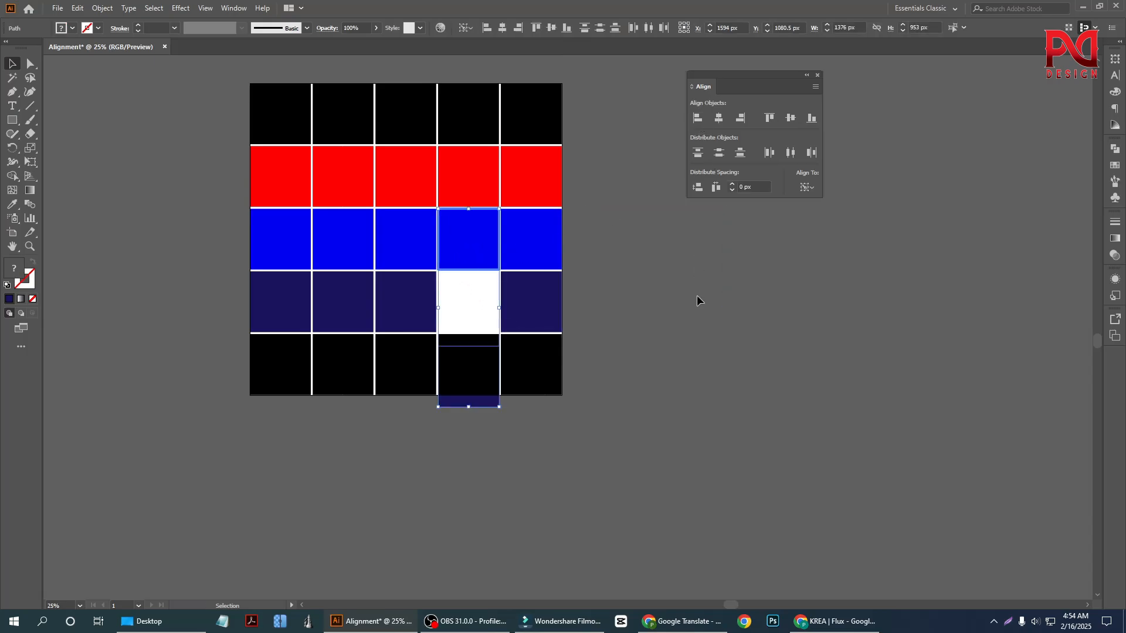
Step: Top-align the remaining displaced navy square to the fifth navy square as key object, and deselect
click(508, 417)
click(476, 409)
shift+click(538, 289)
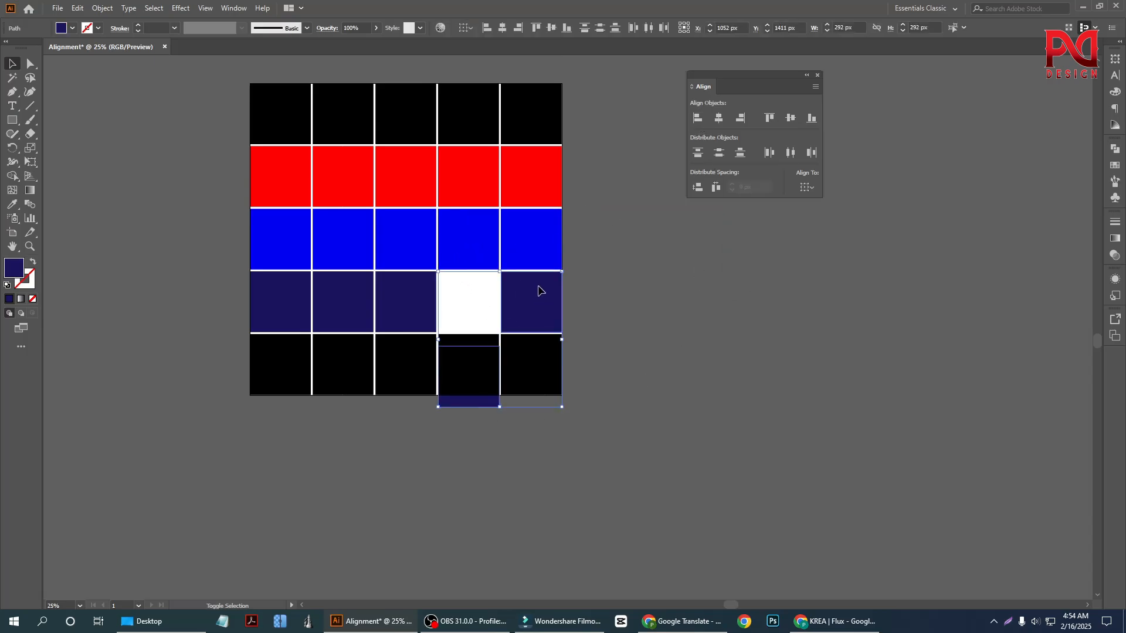
click(538, 289)
click(770, 118)
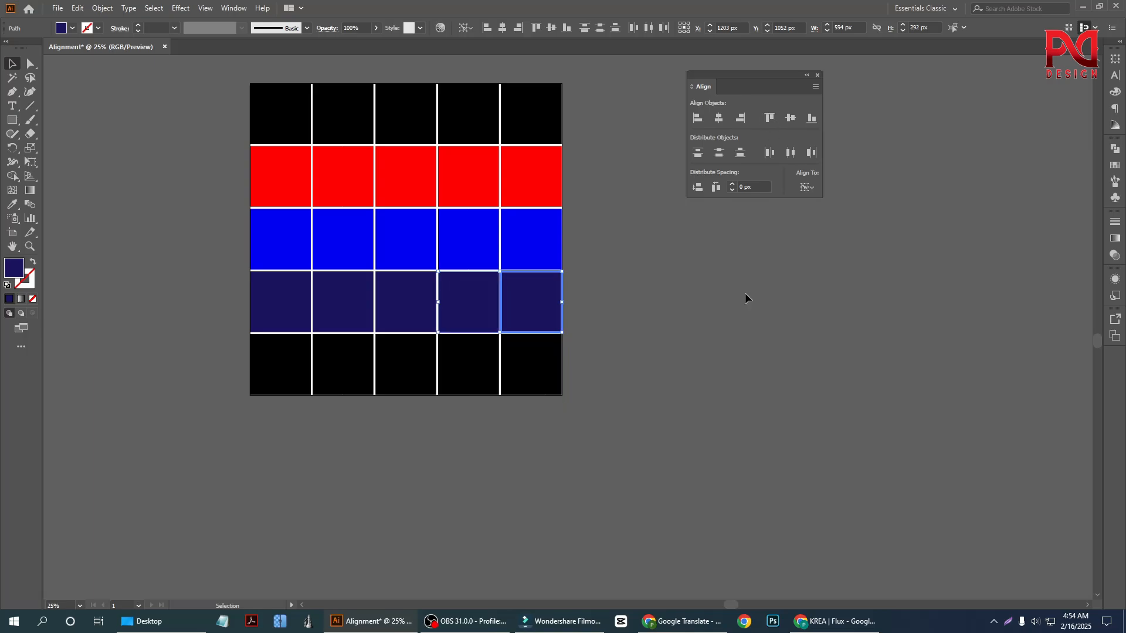
click(567, 387)
scroll(565, 451, down, 2)
scroll(592, 448, up, 1)
scroll(528, 454, down, 1)
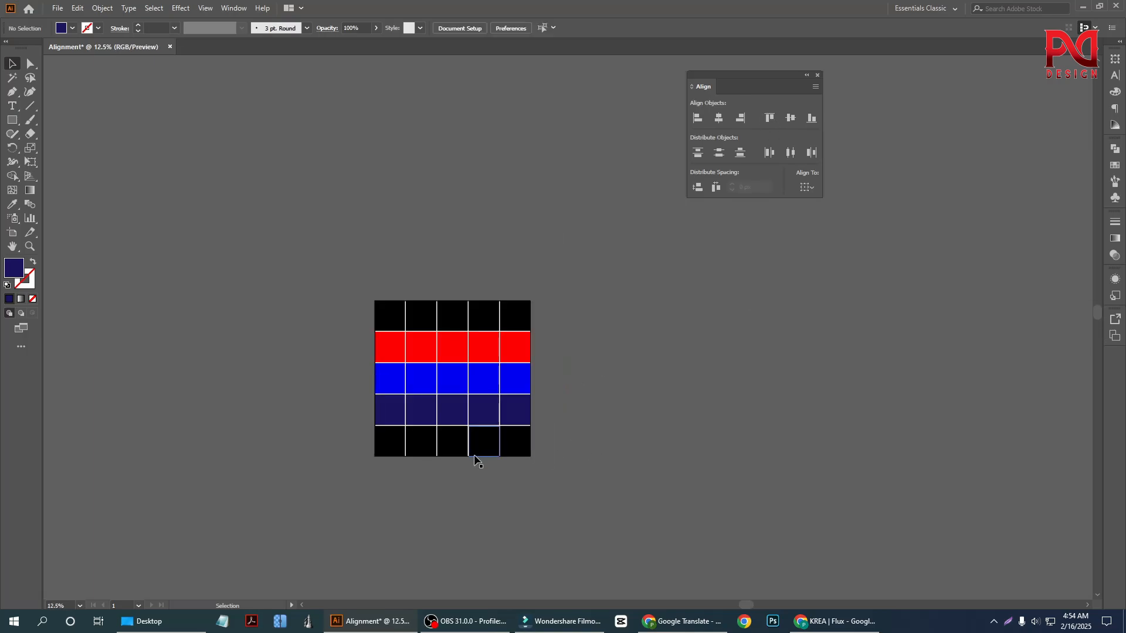
Step: Select all the squares of the 5 × 5 grid and delete them from the artboard
scroll(502, 474, up, 2)
scroll(422, 447, down, 1)
scroll(454, 461, up, 1)
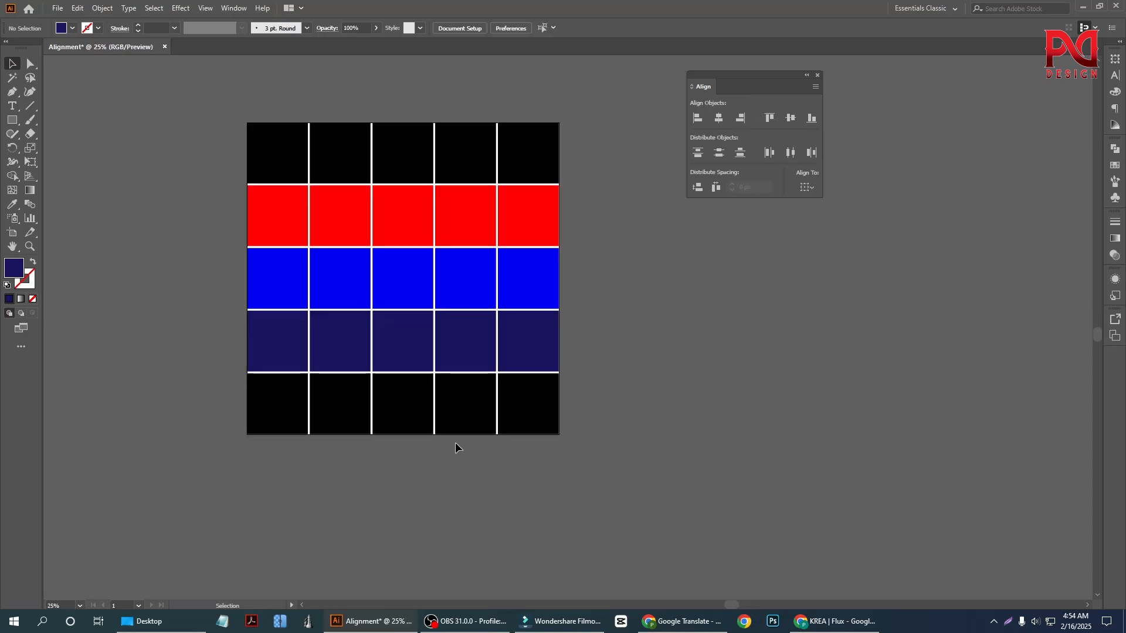
scroll(438, 436, down, 1)
scroll(432, 440, up, 1)
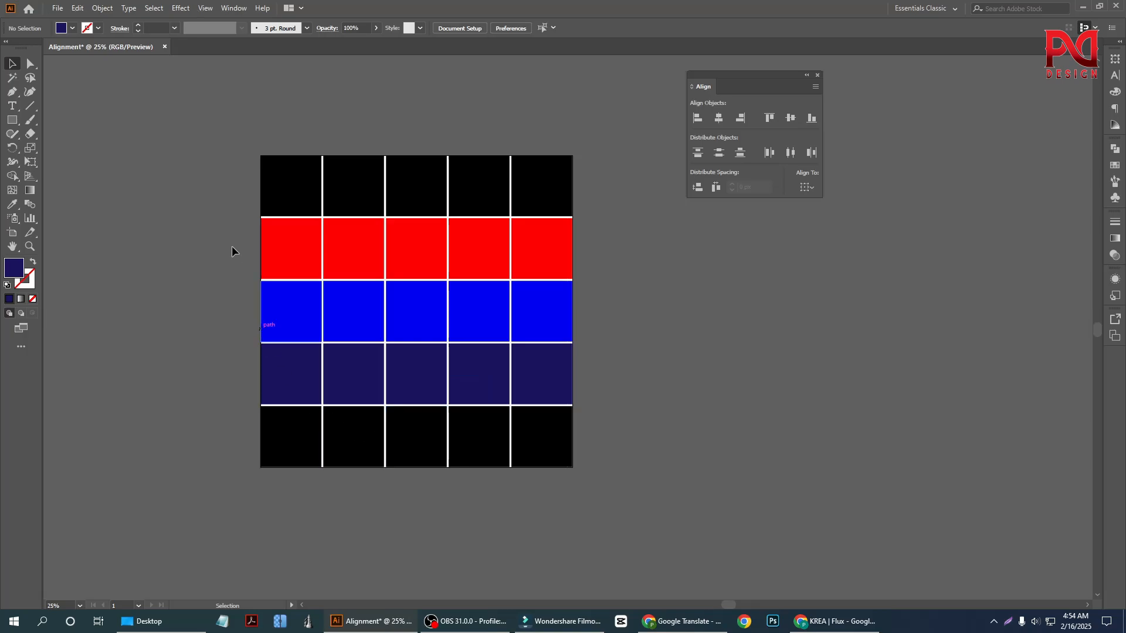
drag(202, 172, 679, 422)
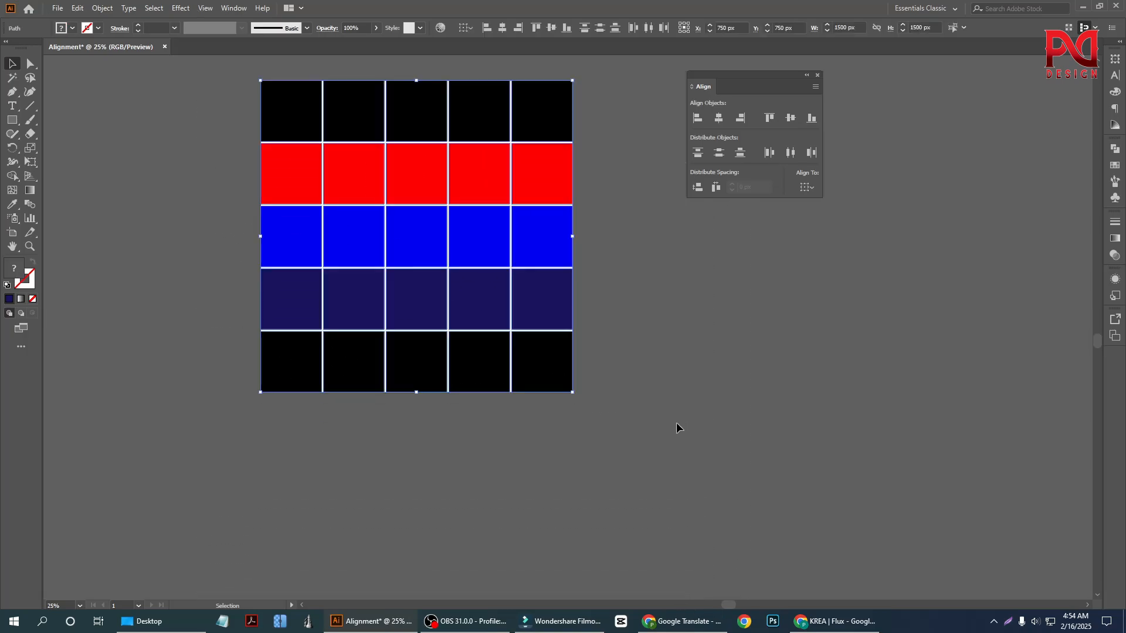
key(Delete)
scroll(618, 423, up, 2)
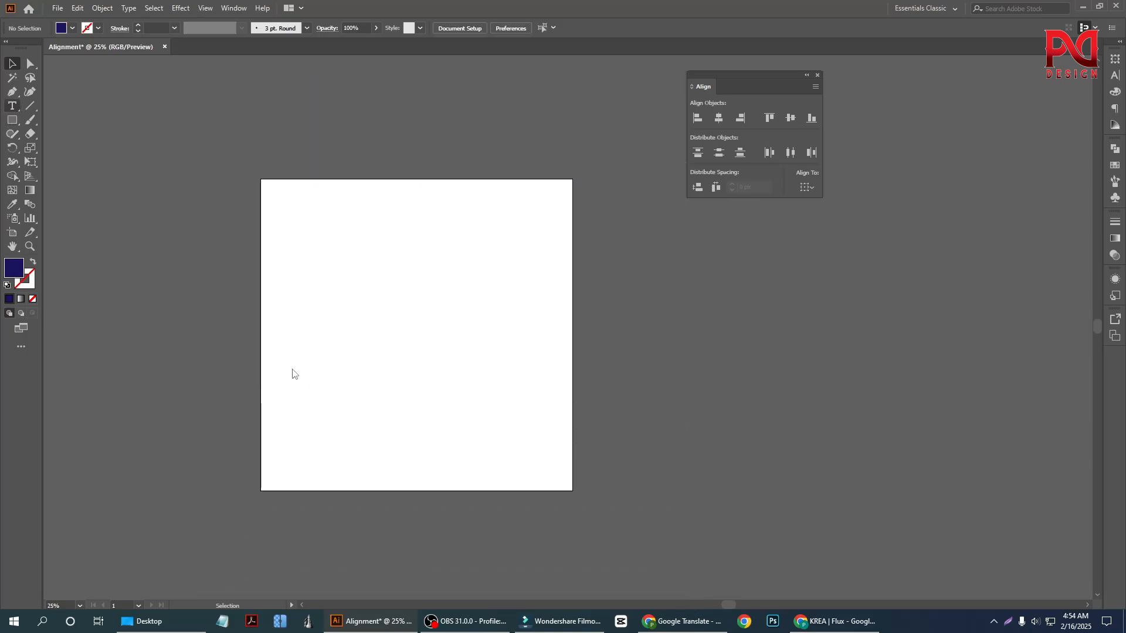
Step: Draw a navy rectangle about 394 × 195 px on the empty artboard with the Rectangle tool
key(t)
scroll(299, 352, up, 1)
scroll(342, 329, up, 1)
scroll(347, 262, up, 1)
scroll(334, 308, up, 1)
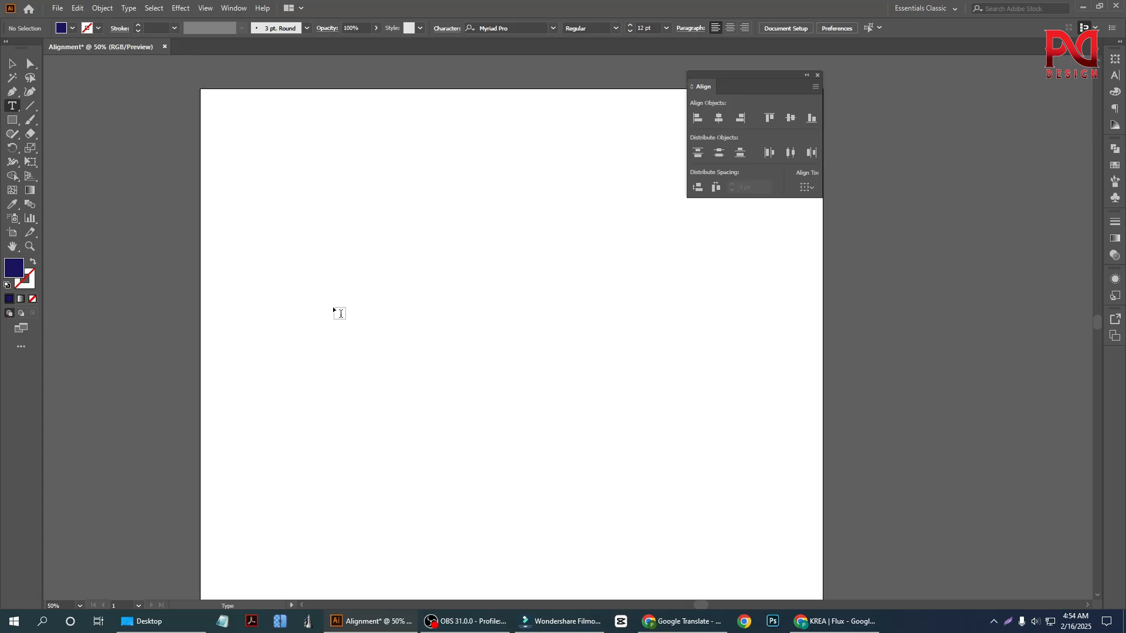
scroll(333, 306, up, 1)
click(11, 122)
scroll(345, 293, down, 1)
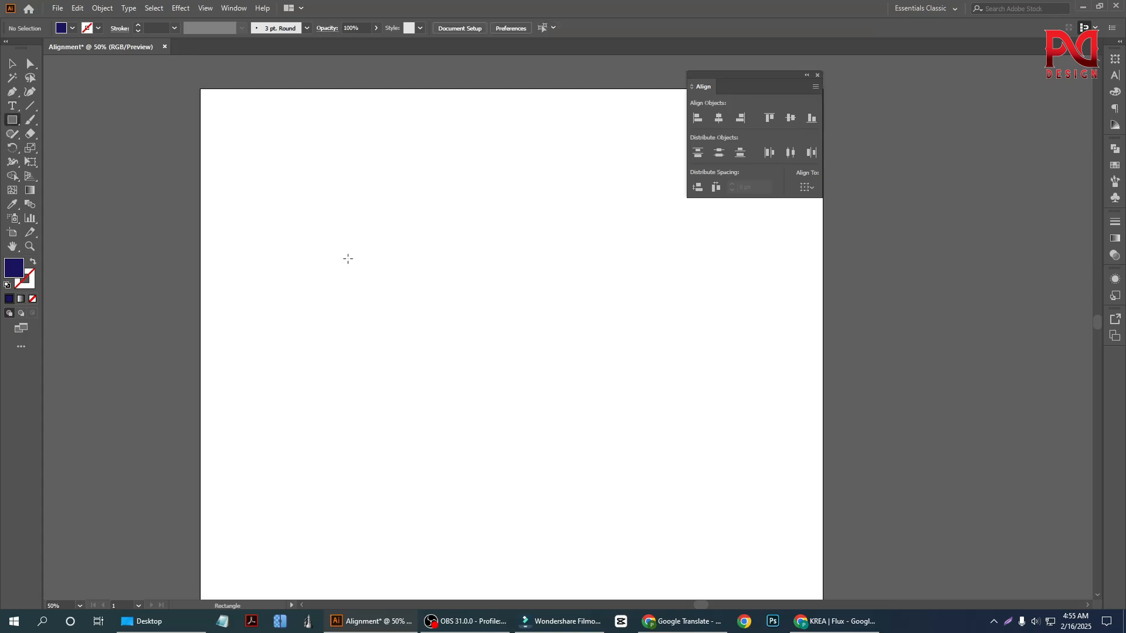
drag(348, 258, 512, 339)
key(v)
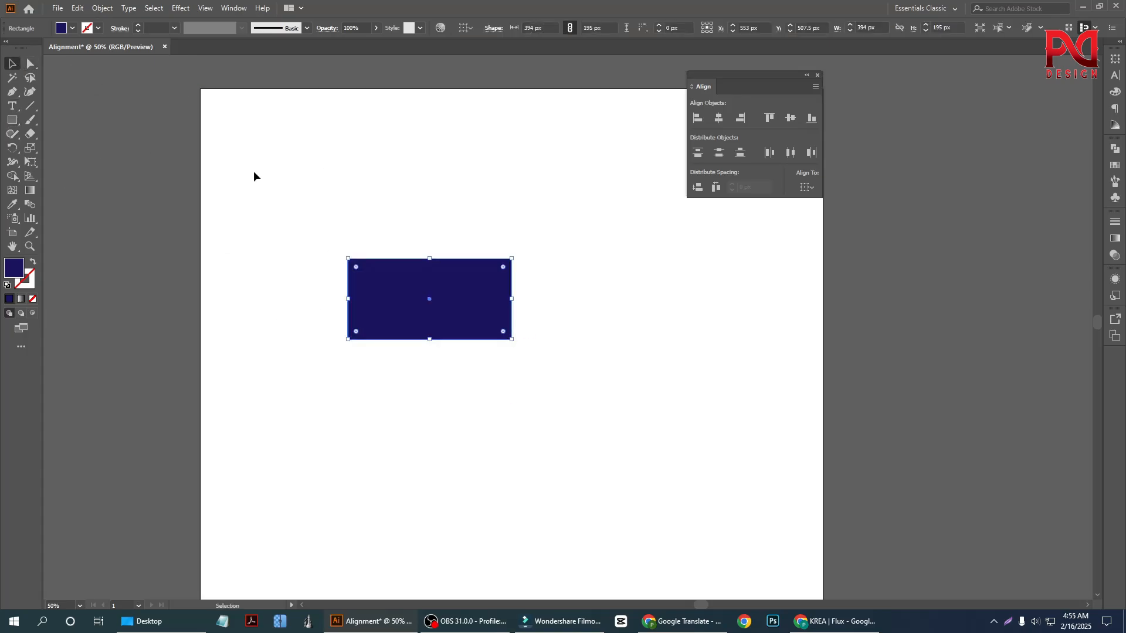
Step: Move the navy rectangle near the artboard's upper-left corner and deselect it
click(254, 174)
scroll(407, 315, down, 1)
scroll(392, 332, up, 1)
drag(433, 317, 330, 277)
click(368, 353)
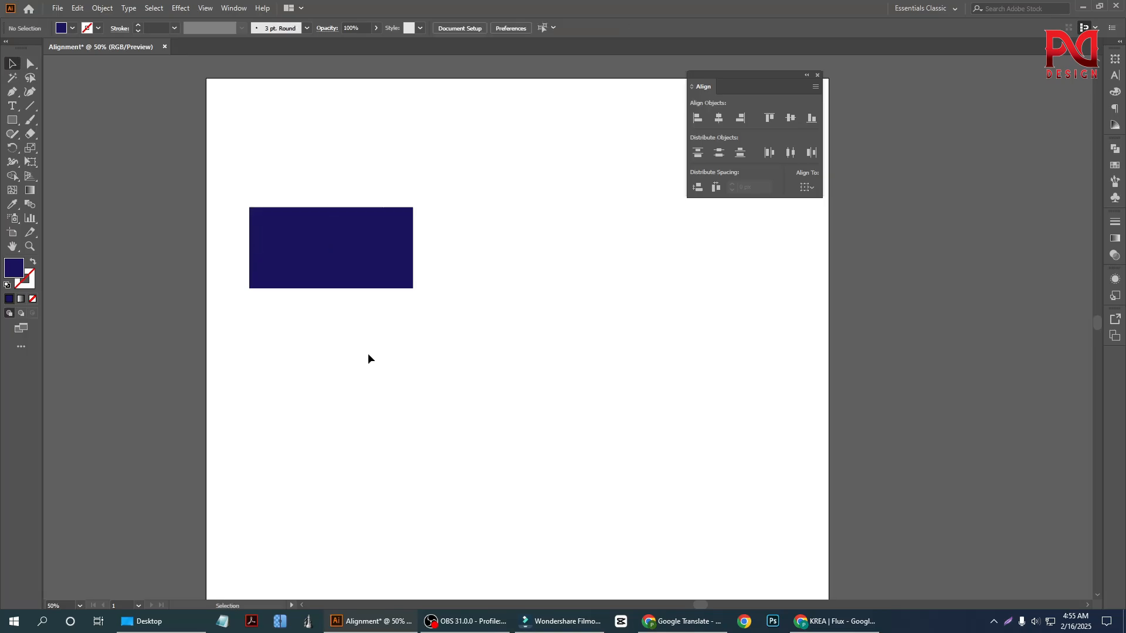
Step: Add a point text object below the rectangle, enlarge it to about 118 pt and open its text for editing
key(t)
scroll(410, 370, up, 1)
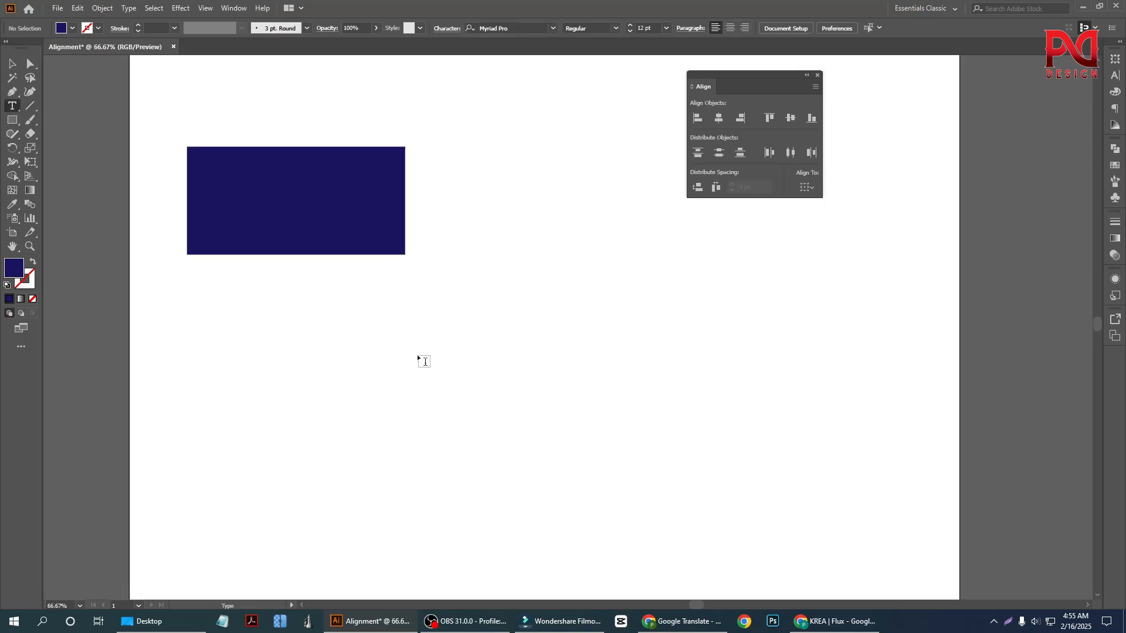
click(417, 355)
click(12, 66)
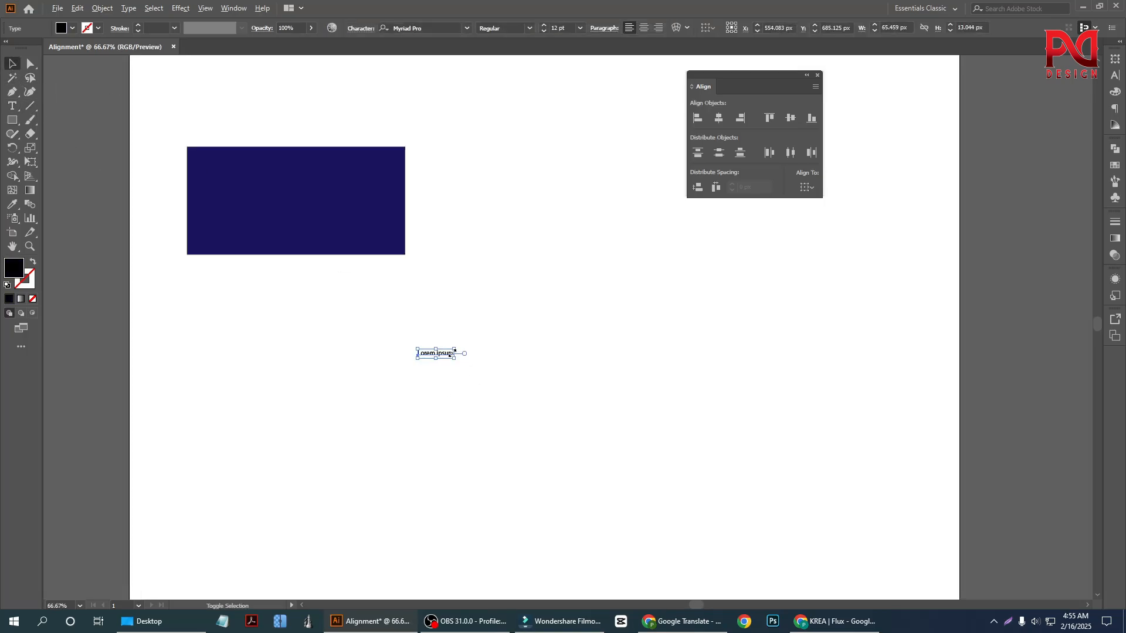
drag(458, 359, 547, 376)
double_click(546, 376)
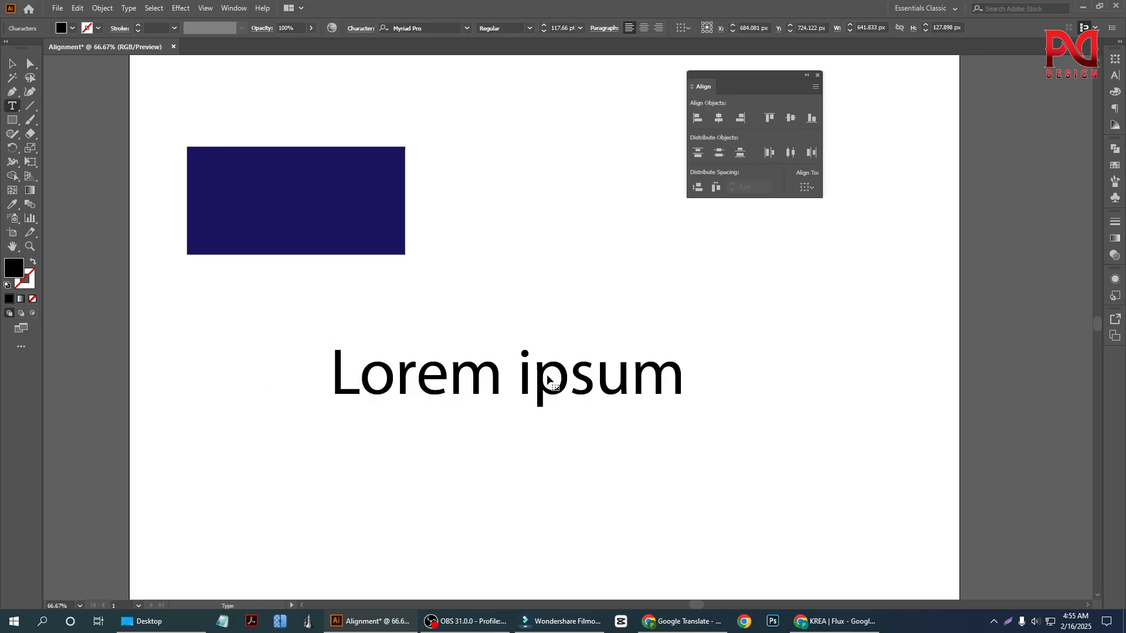
Step: Replace the placeholder text with "pk foundation" on the first line and "tagline here" on the second
key(ctrl+a)
text(pk )
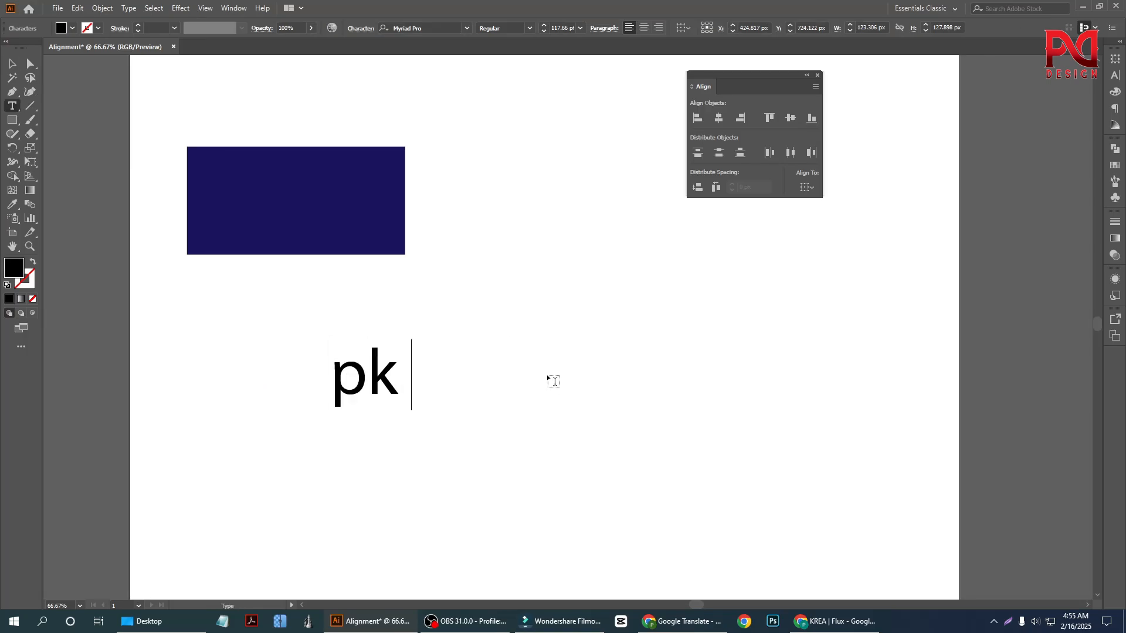
text(foundation)
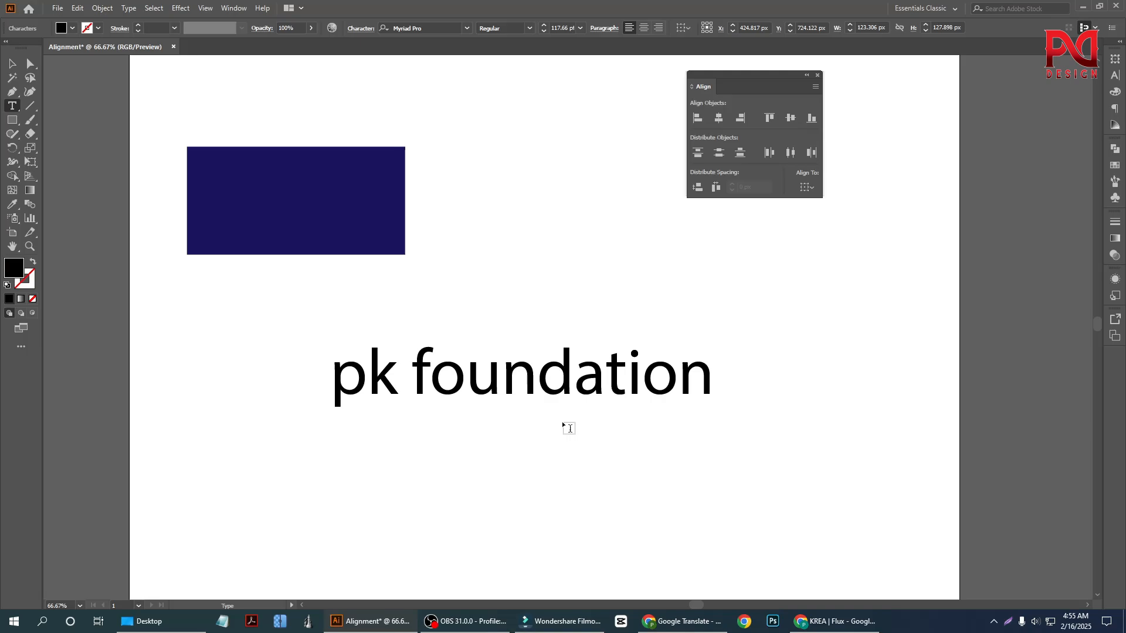
key(Return)
text(tagline here)
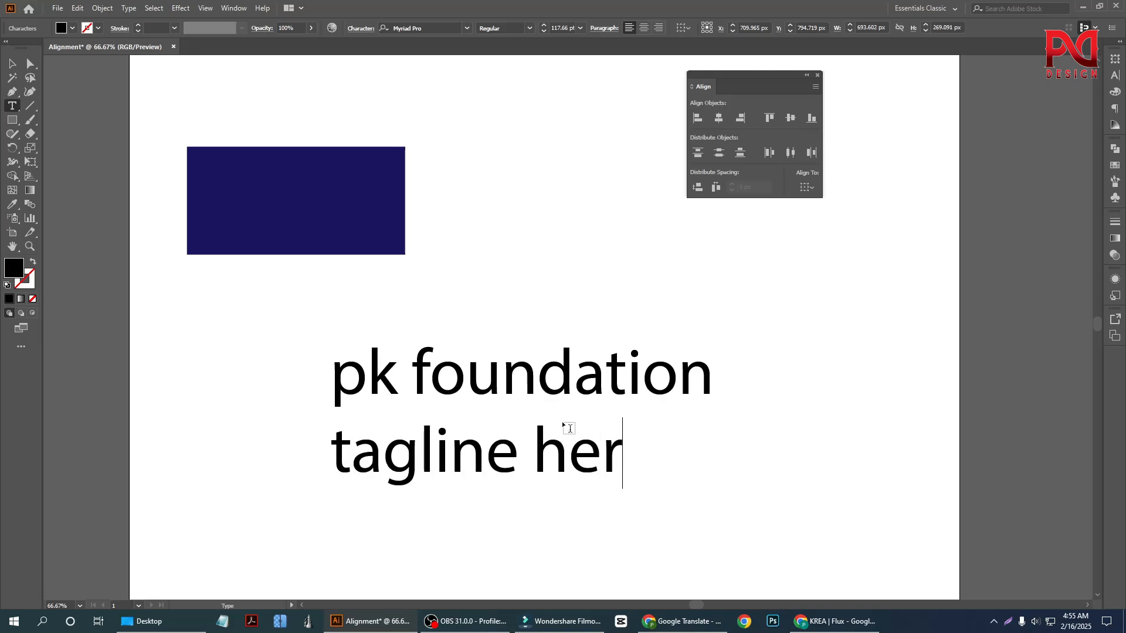
Step: Capitalize the first letter of each line to read "Pk foundation" and "Tagline here", and deselect the text
click(12, 64)
double_click(348, 391)
drag(368, 376, 337, 368)
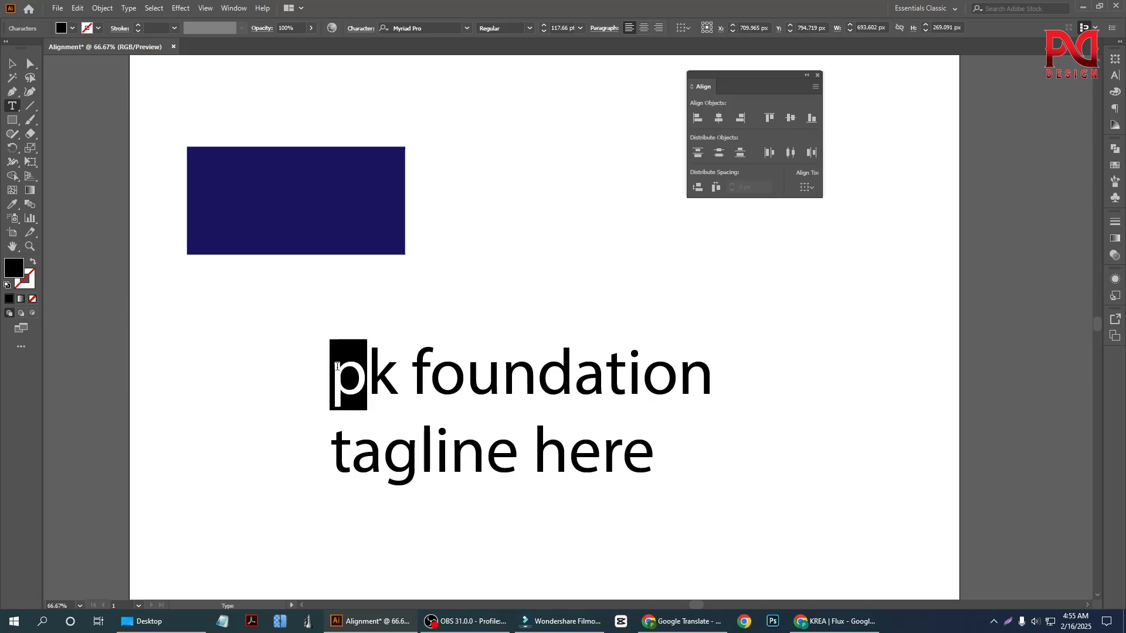
text(P)
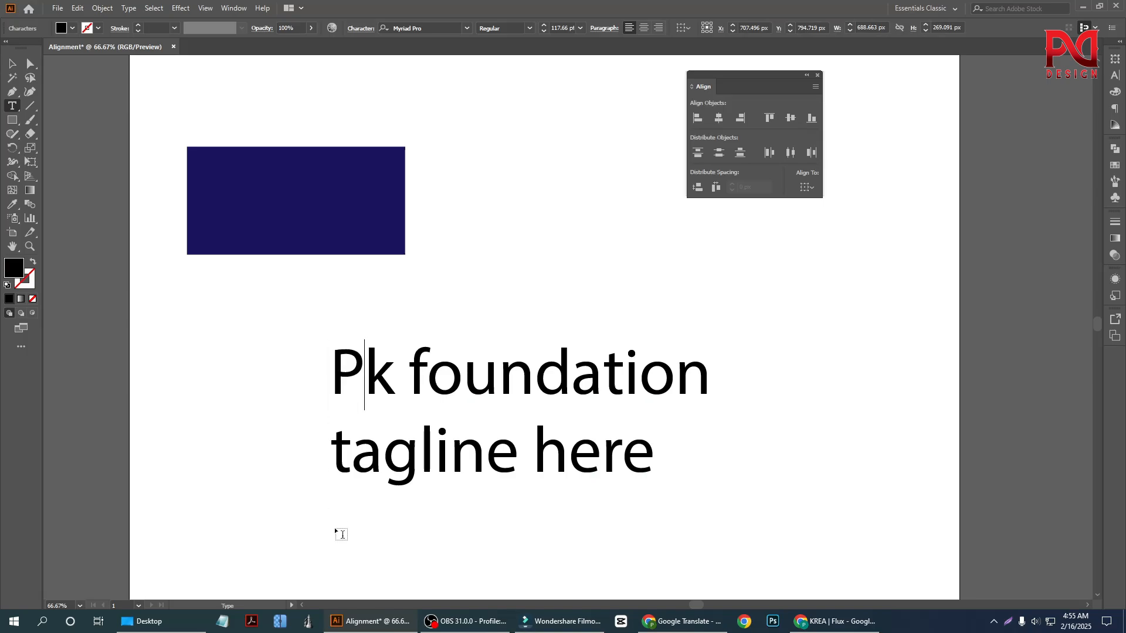
drag(353, 456, 336, 457)
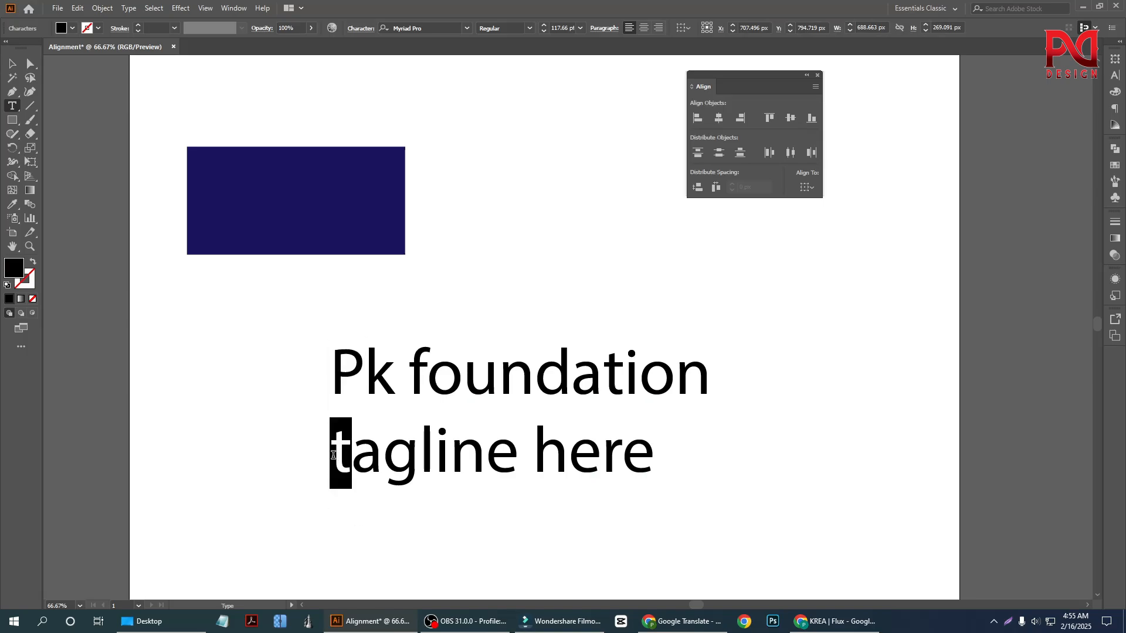
text(T)
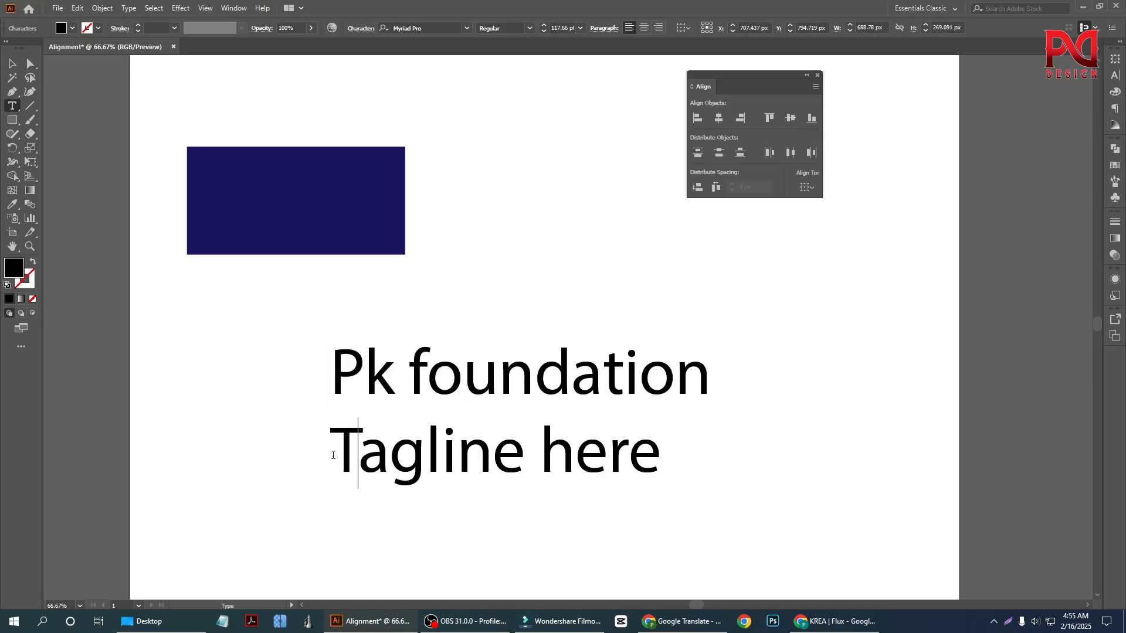
click(8, 66)
click(228, 408)
scroll(575, 383, down, 1)
scroll(567, 401, up, 1)
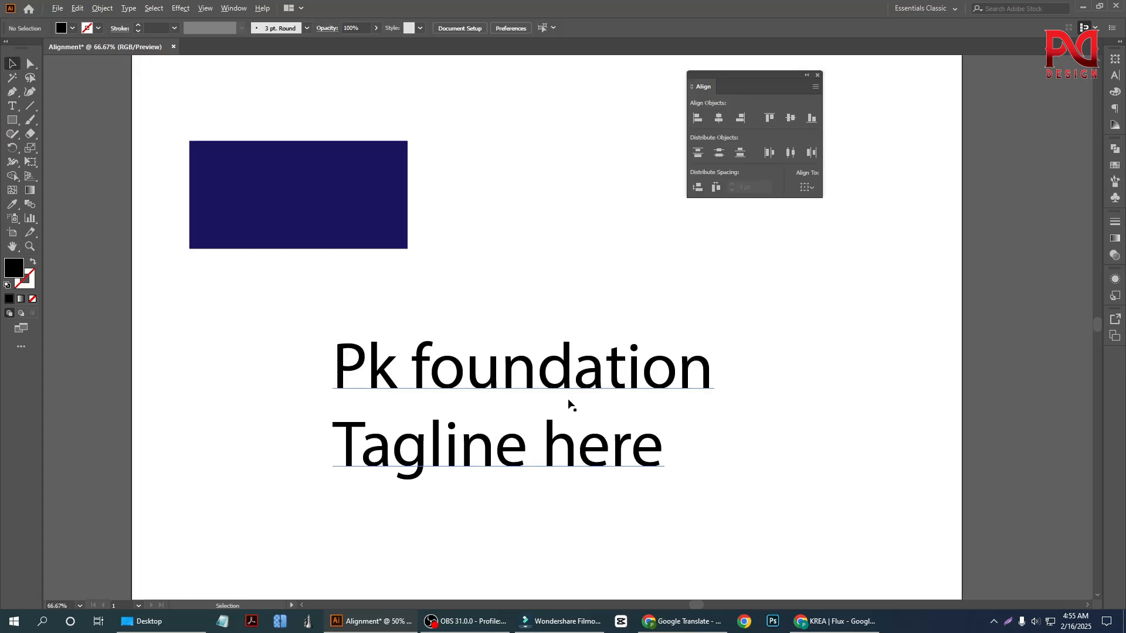
Step: Scale the two-line text down to about 91 pt and place it directly beside the navy rectangle's right edge
drag(540, 380, 622, 213)
drag(796, 316, 754, 296)
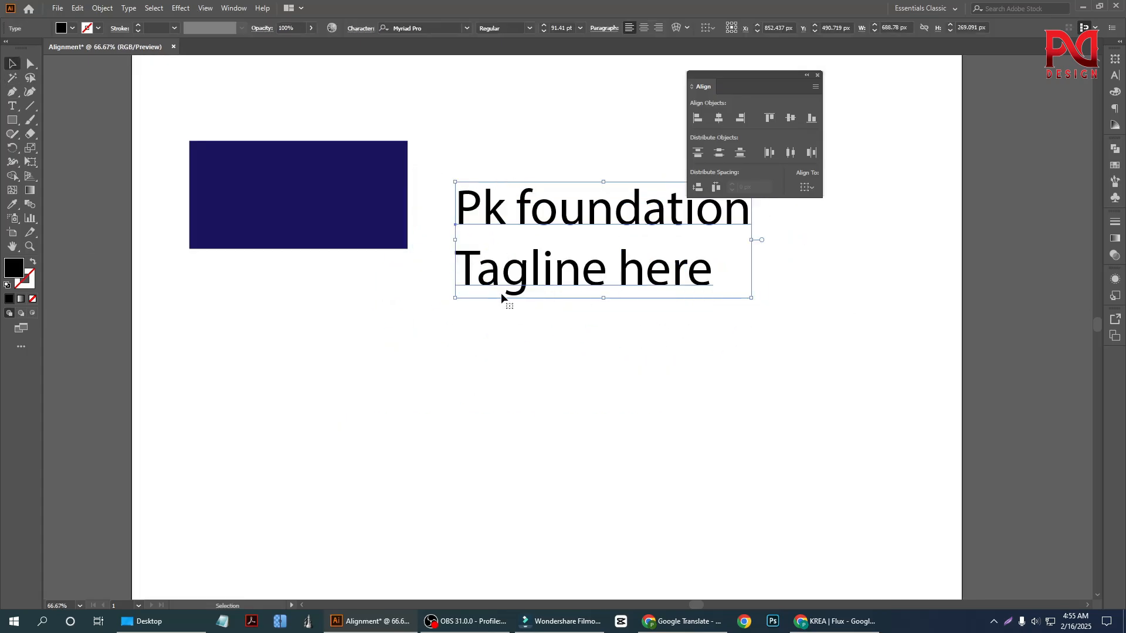
drag(501, 293, 467, 248)
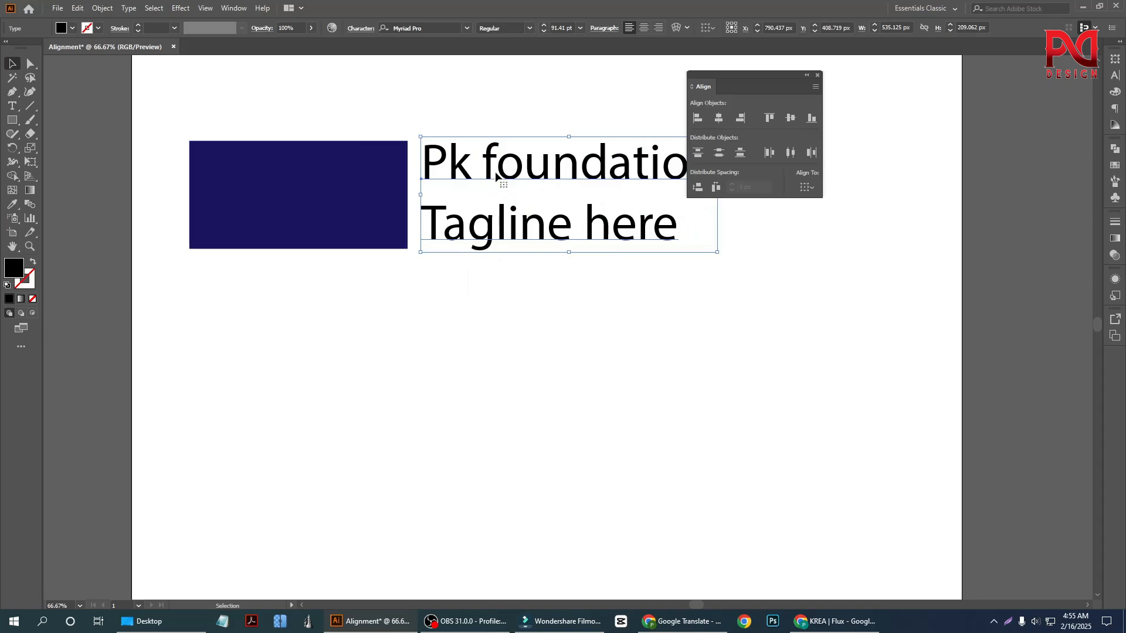
Step: Convert the two-line text to outlines and deselect it
key(ctrl+shift+o)
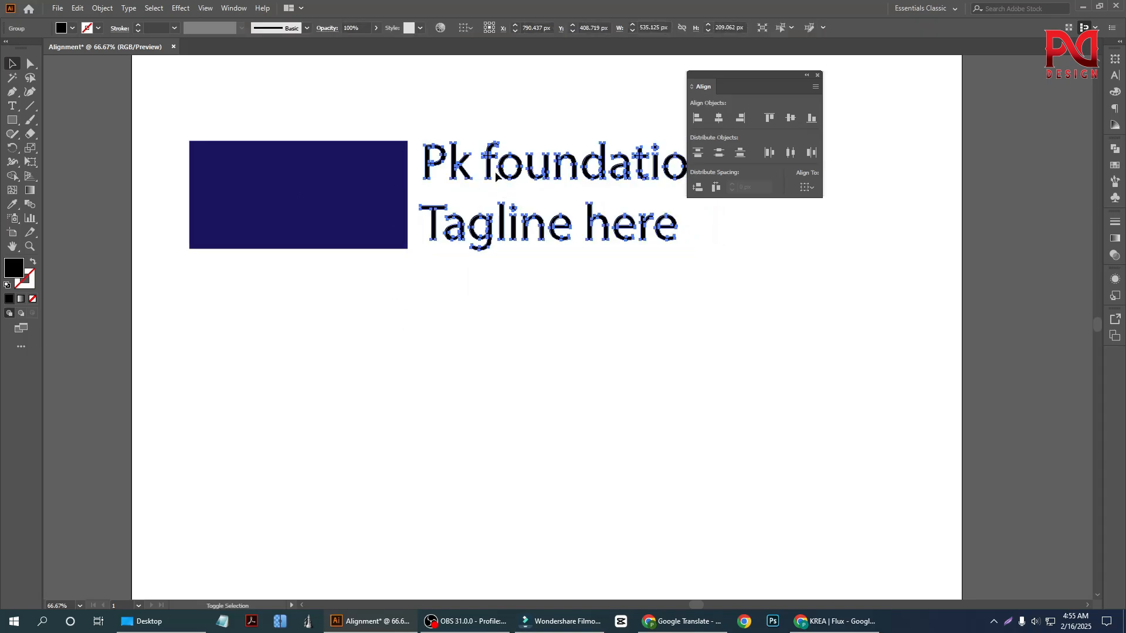
click(521, 303)
scroll(499, 359, up, 3)
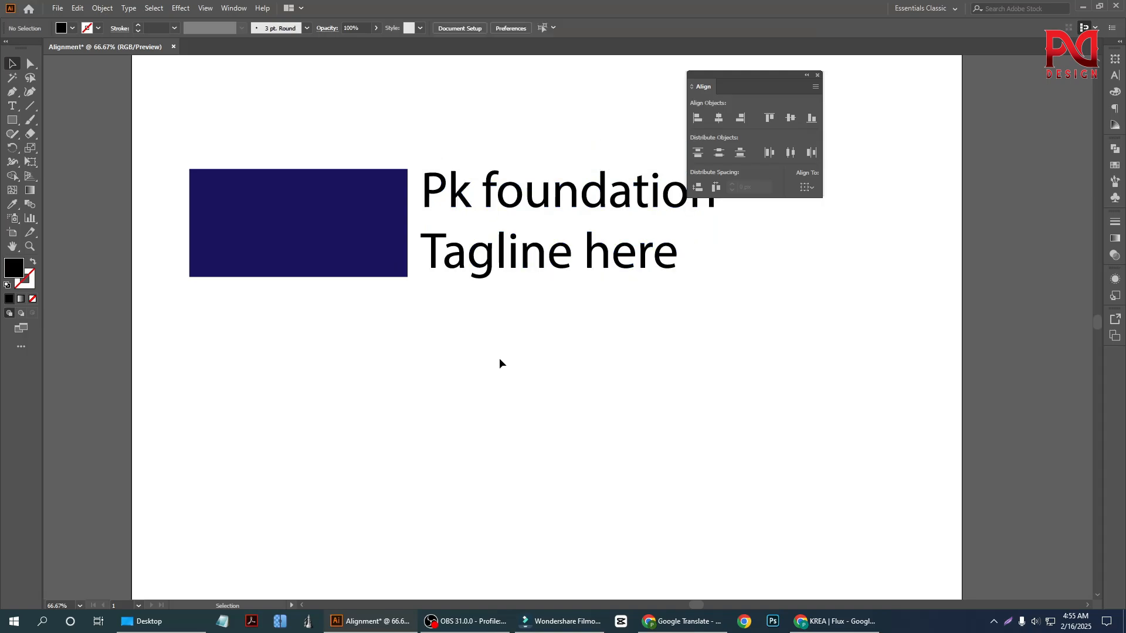
click(503, 261)
shift+click(357, 233)
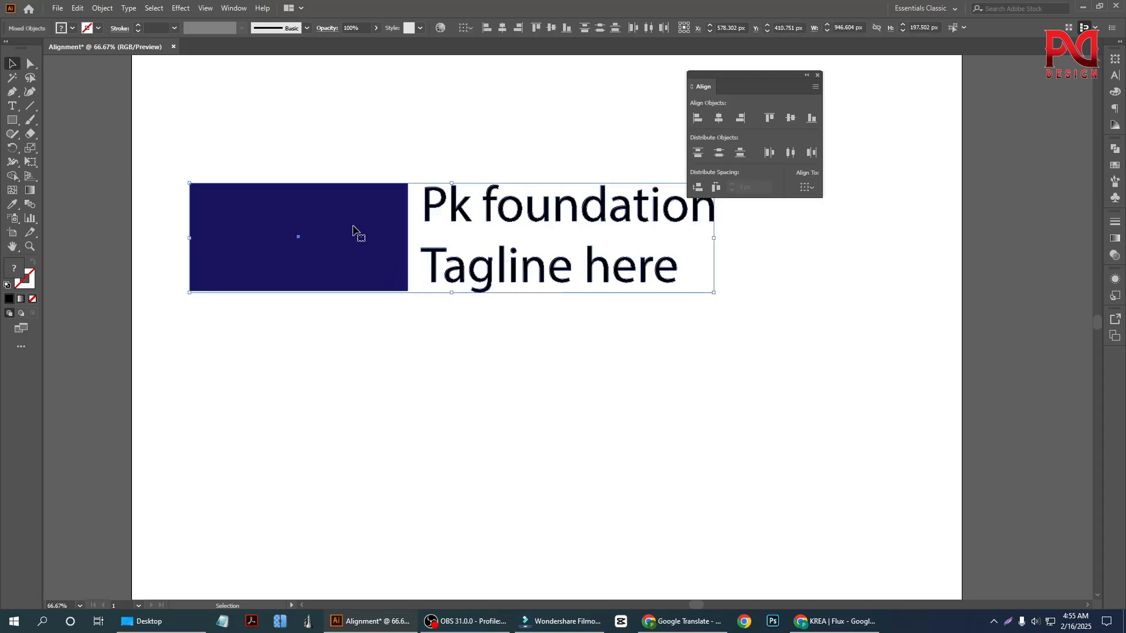
click(478, 369)
click(472, 275)
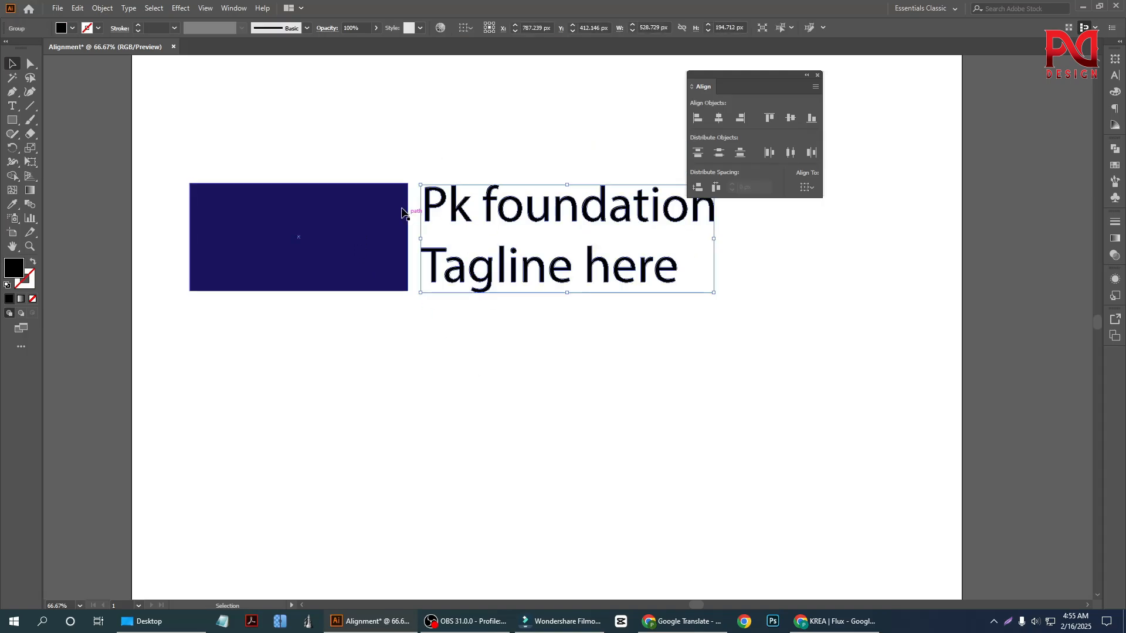
drag(452, 186, 452, 186)
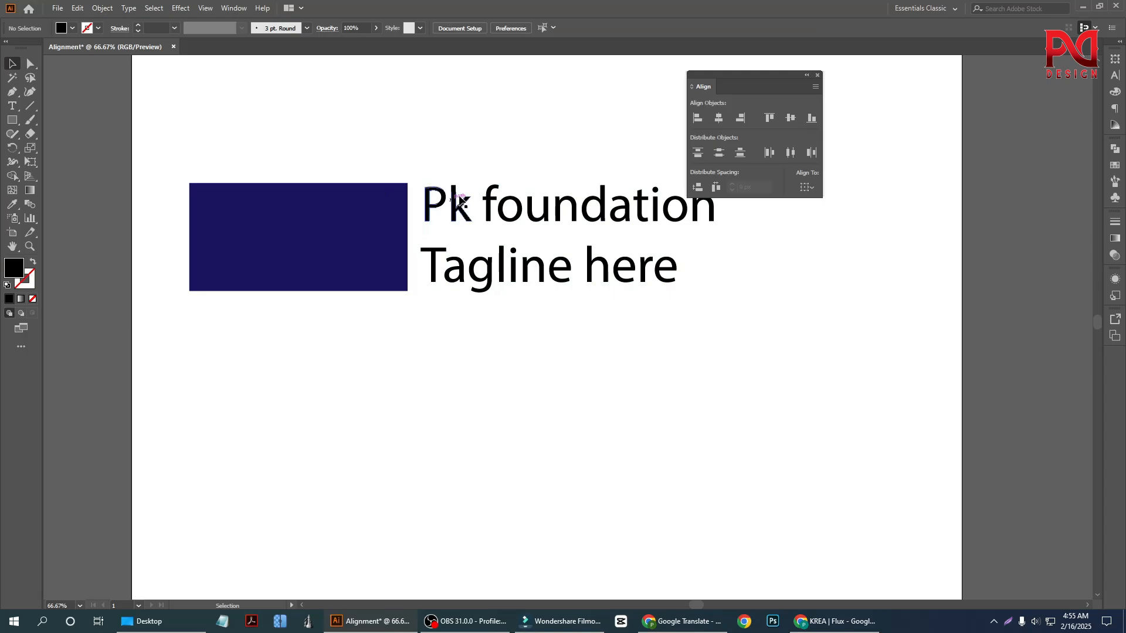
Step: Top-align the outlined text to the navy rectangle as key object, and deselect
drag(346, 144, 528, 296)
click(365, 213)
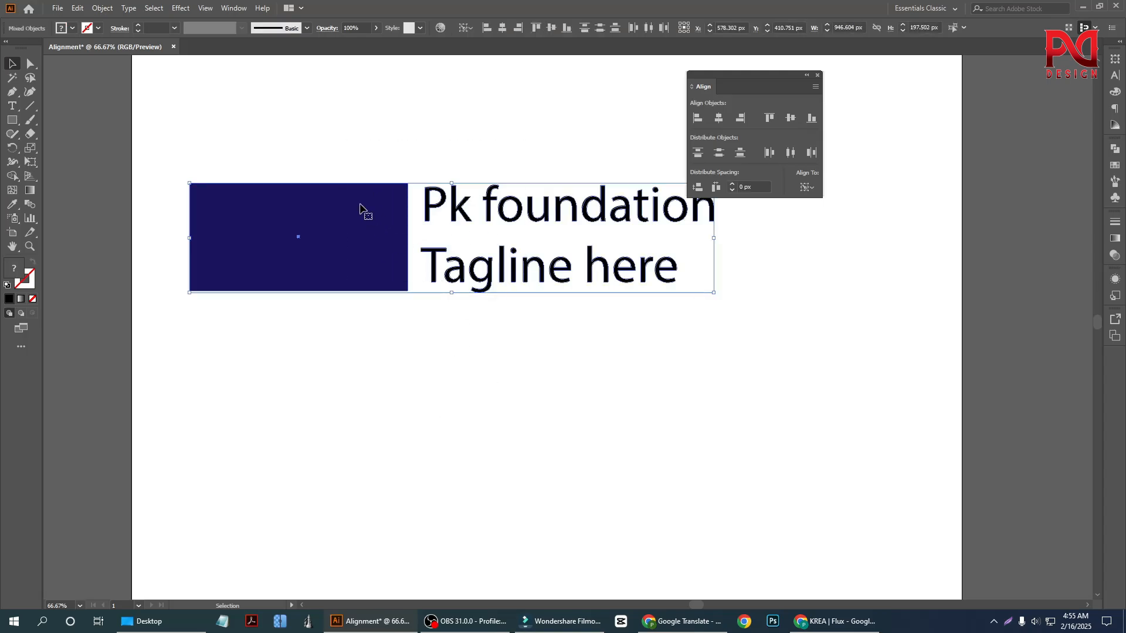
click(771, 120)
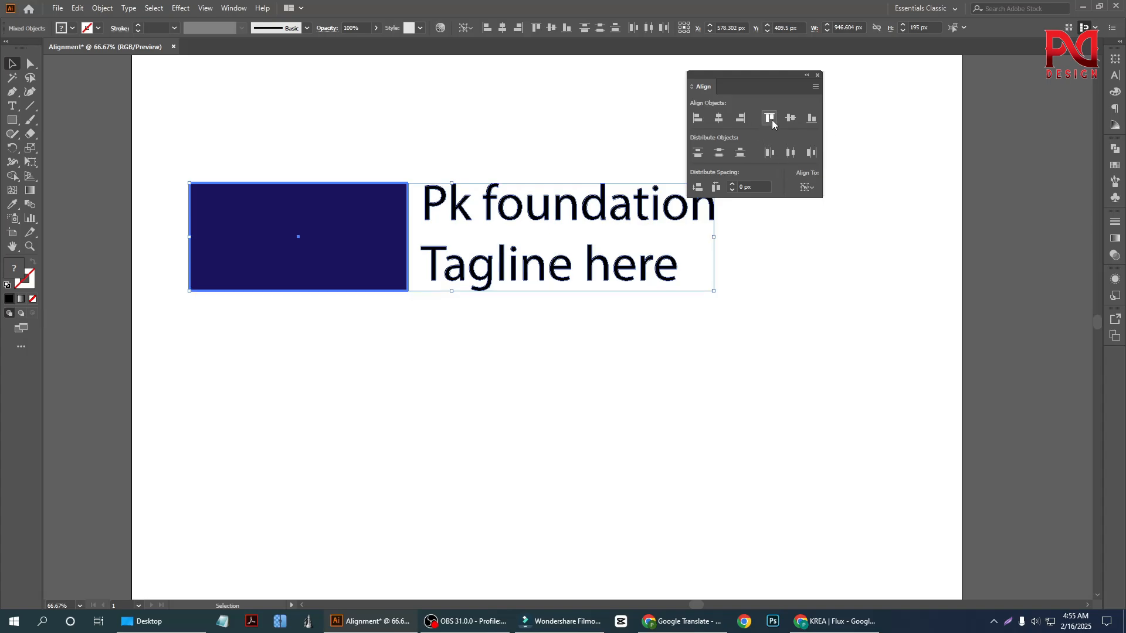
click(489, 162)
drag(379, 162, 631, 178)
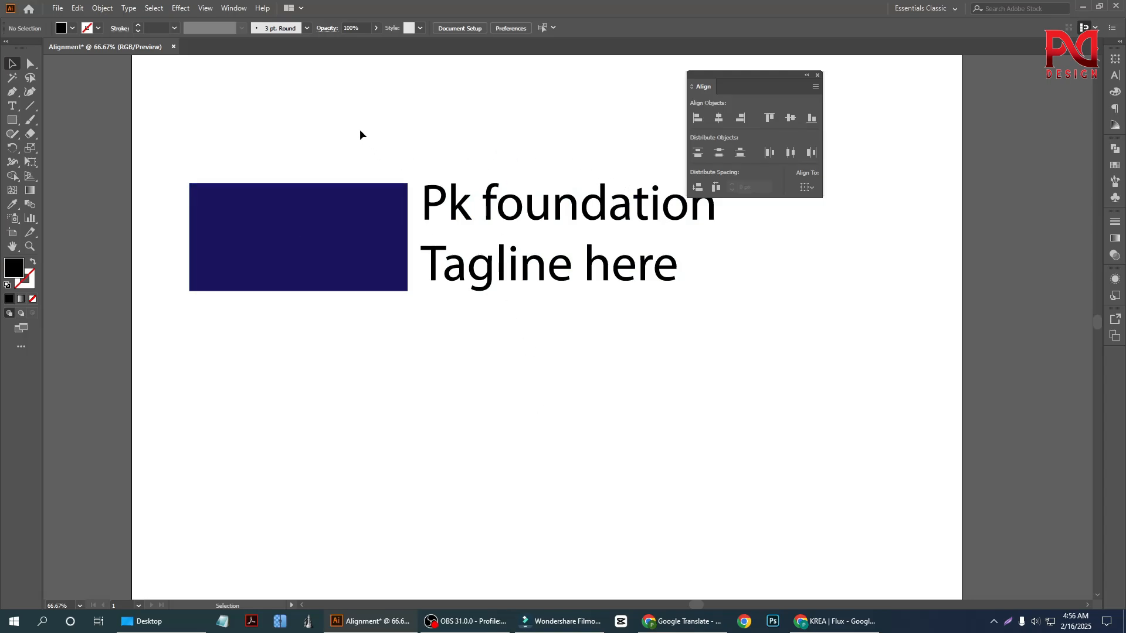
click(494, 283)
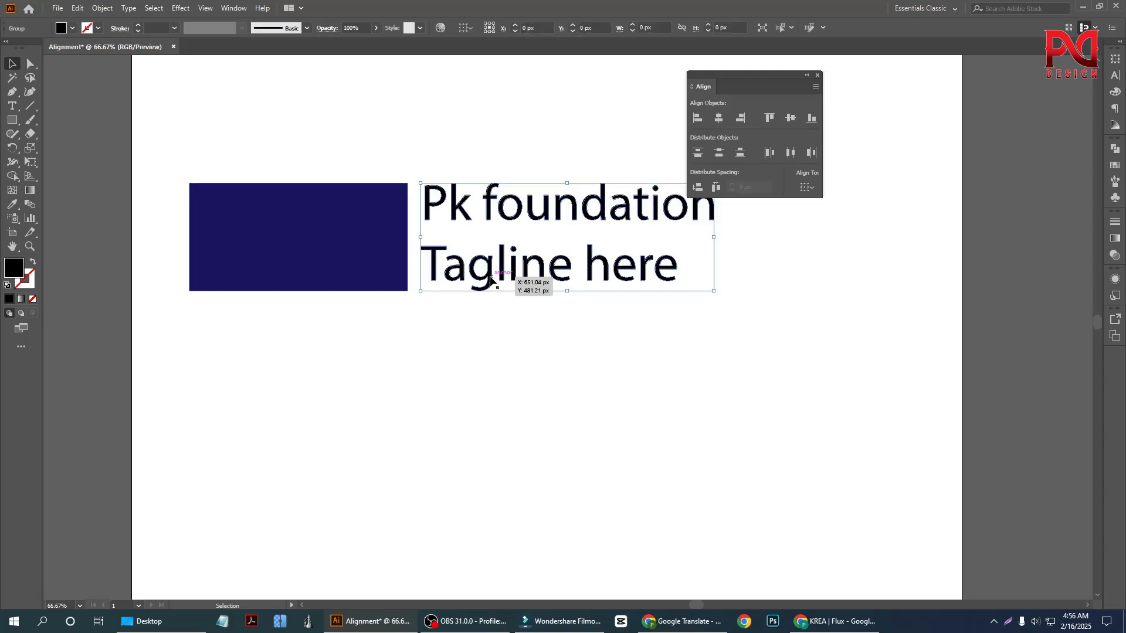
click(659, 392)
drag(444, 292, 449, 288)
click(383, 108)
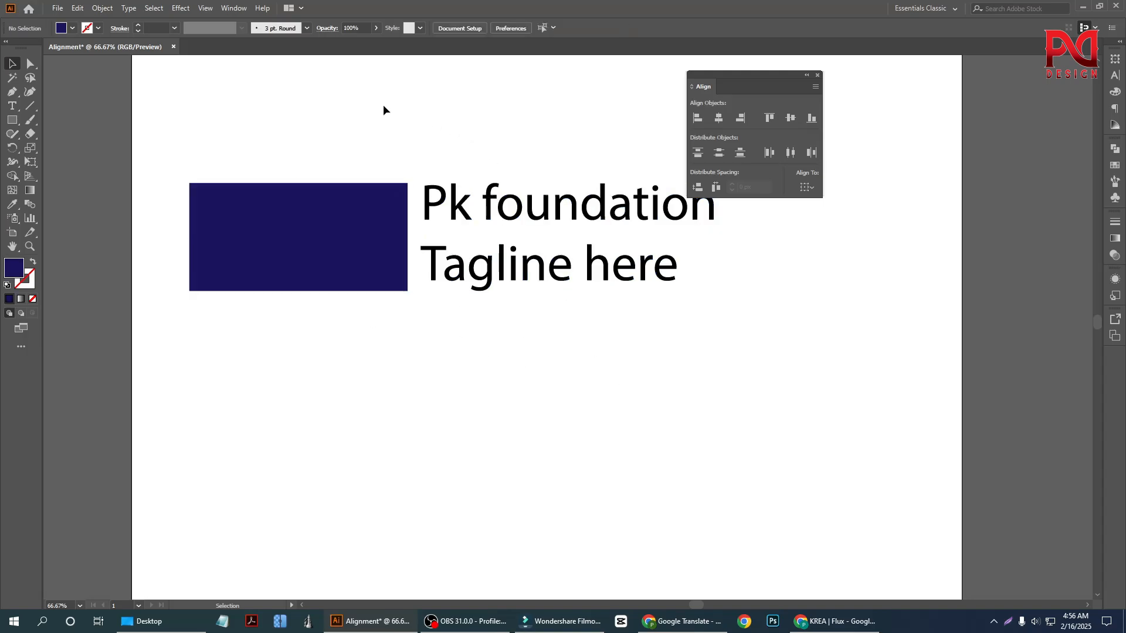
Step: Bottom-align the outlined text to the navy rectangle as key object, and deselect
drag(345, 107, 519, 306)
click(379, 231)
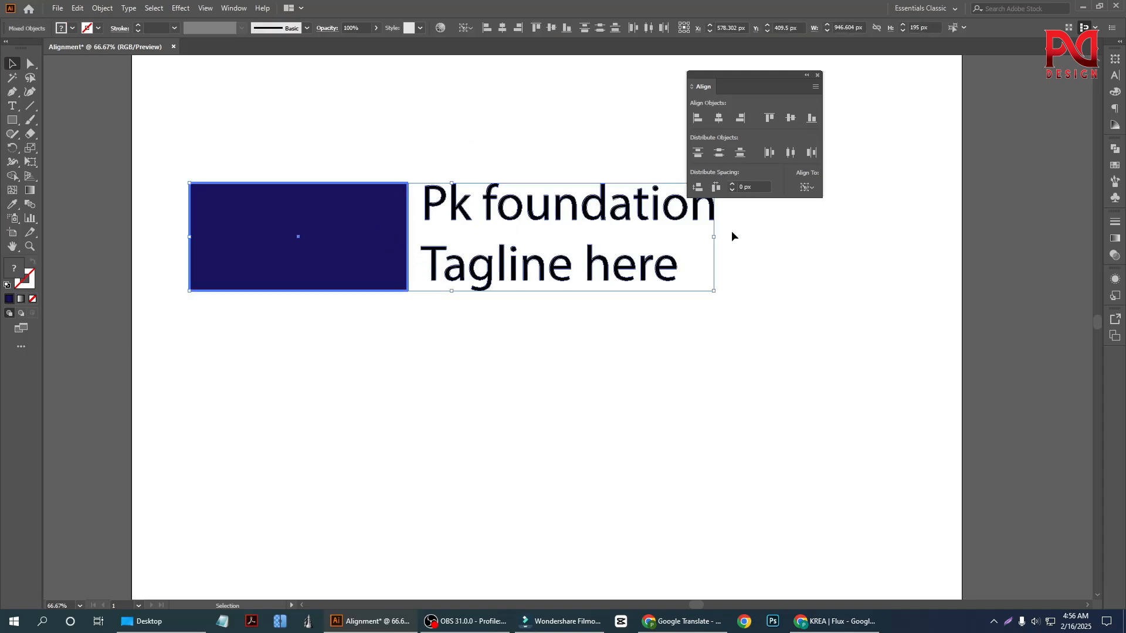
click(812, 119)
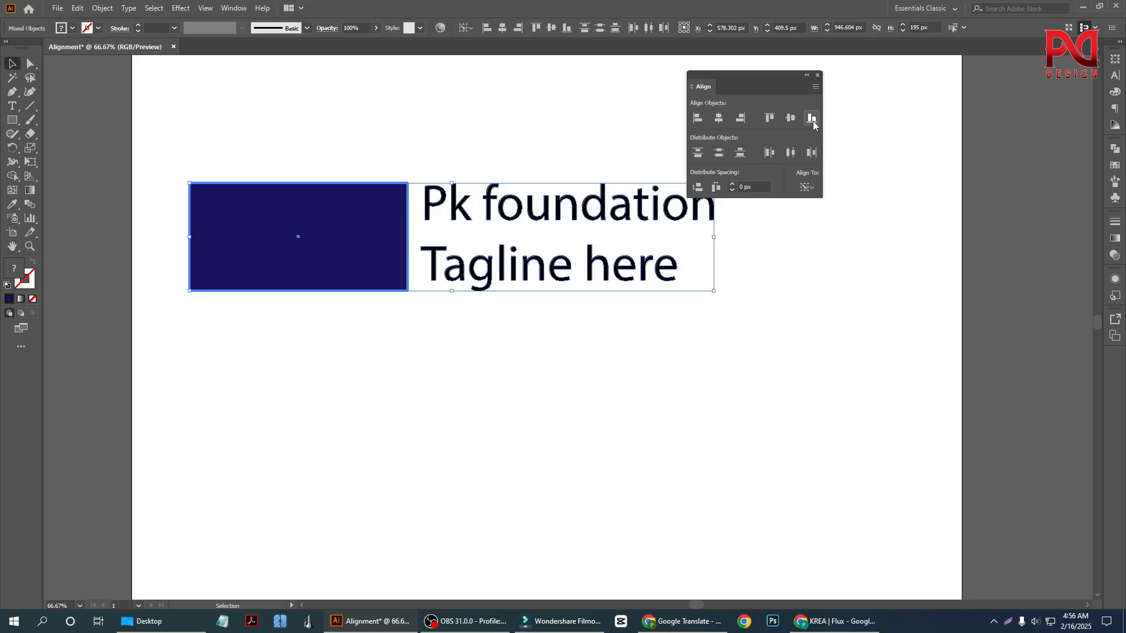
click(513, 368)
scroll(476, 359, up, 2)
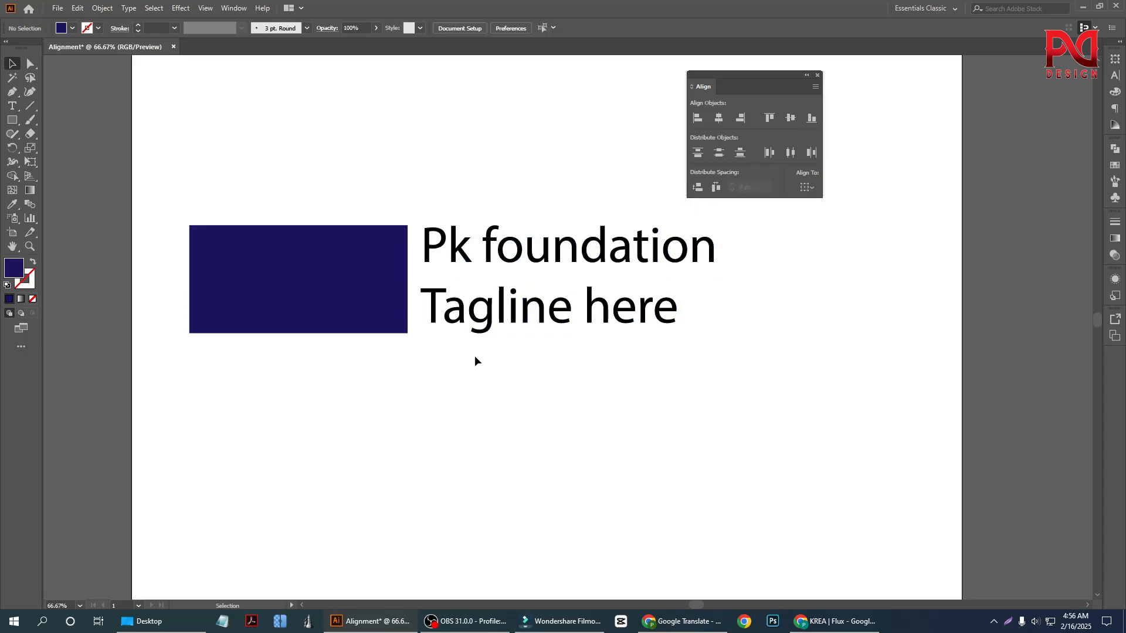
scroll(455, 346, down, 1)
scroll(474, 354, down, 1)
scroll(364, 355, up, 1)
scroll(364, 355, down, 1)
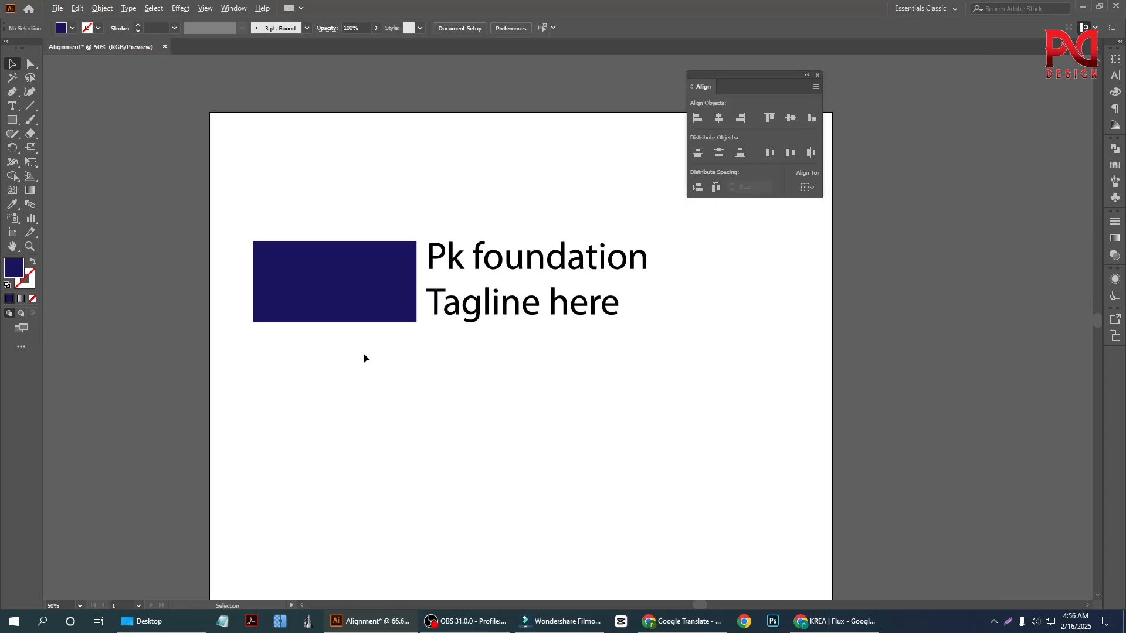
Step: Squash the outlined text vertically, move it below and to the right of its place beside the navy rectangle, and deselect
scroll(376, 353, down, 2)
scroll(480, 335, up, 1)
scroll(414, 366, down, 1)
scroll(414, 368, up, 1)
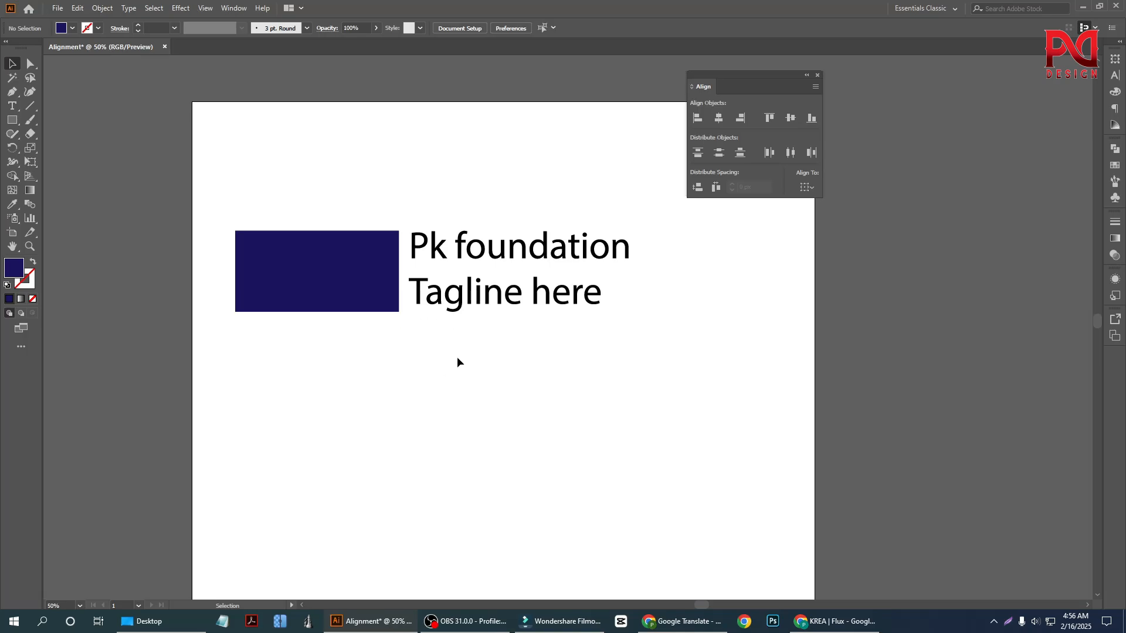
click(473, 296)
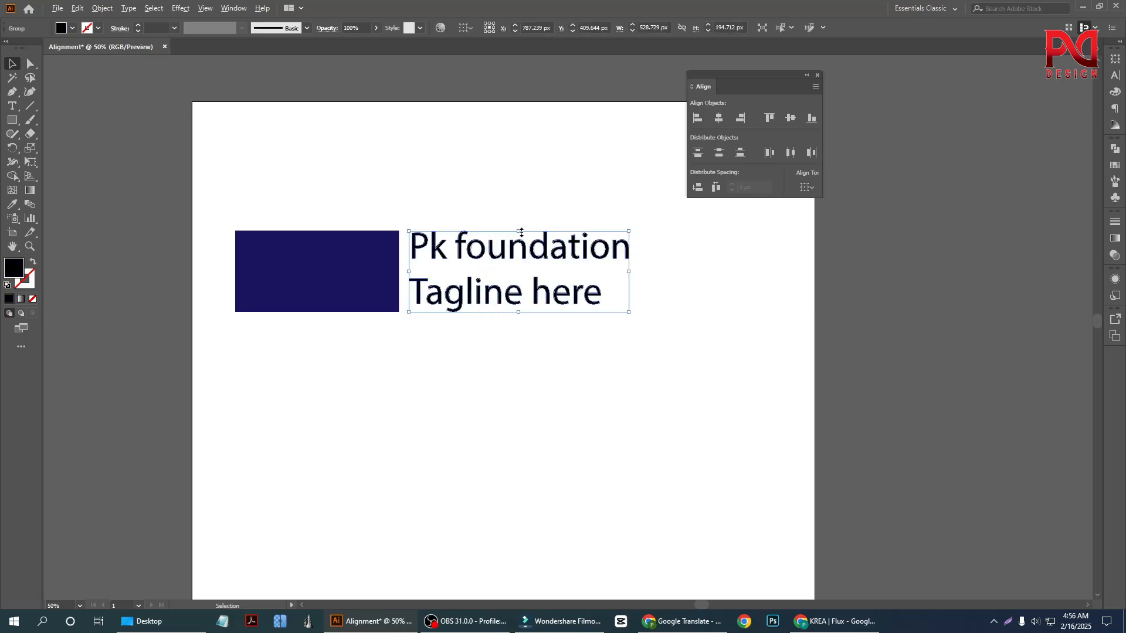
drag(521, 233, 523, 249)
click(464, 371)
drag(487, 283, 526, 334)
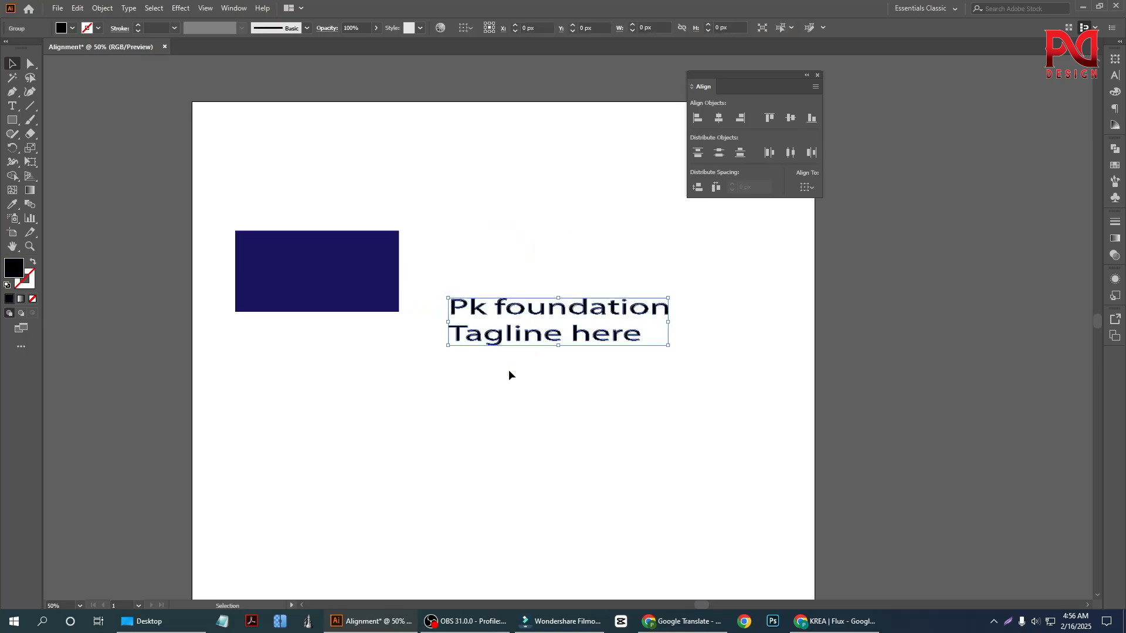
click(509, 371)
Step: Centre the outlined text vertically on the navy rectangle as key object with Vertical Distribute Center, and deselect
scroll(434, 335, up, 2)
drag(443, 229, 539, 230)
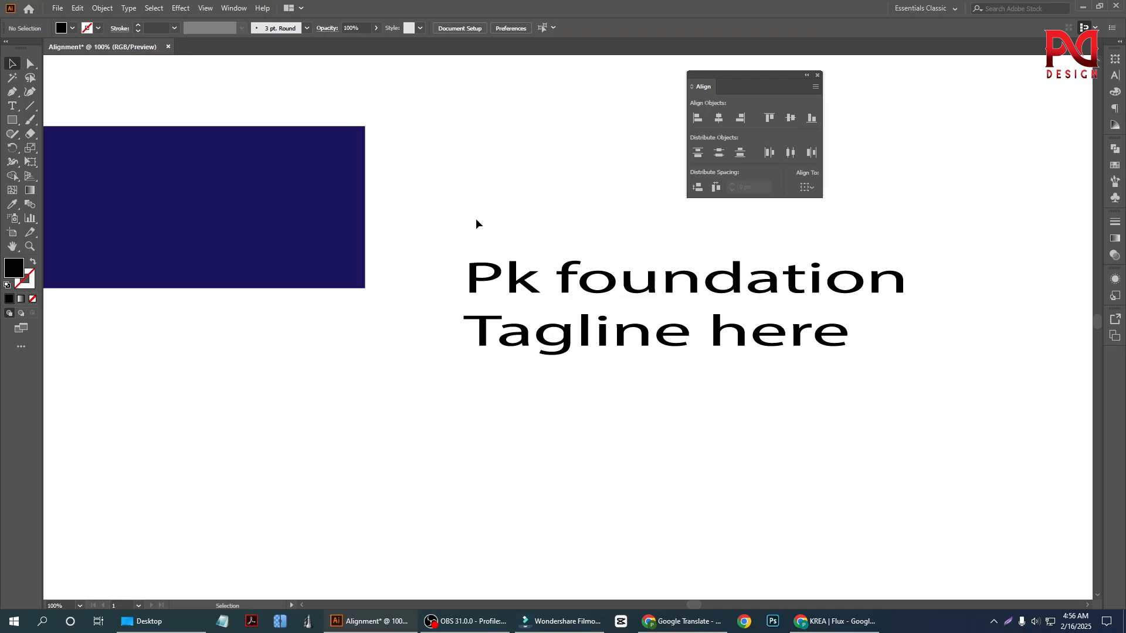
drag(302, 98, 403, 326)
key(ctrl+minus)
drag(298, 165, 382, 329)
drag(439, 267, 559, 264)
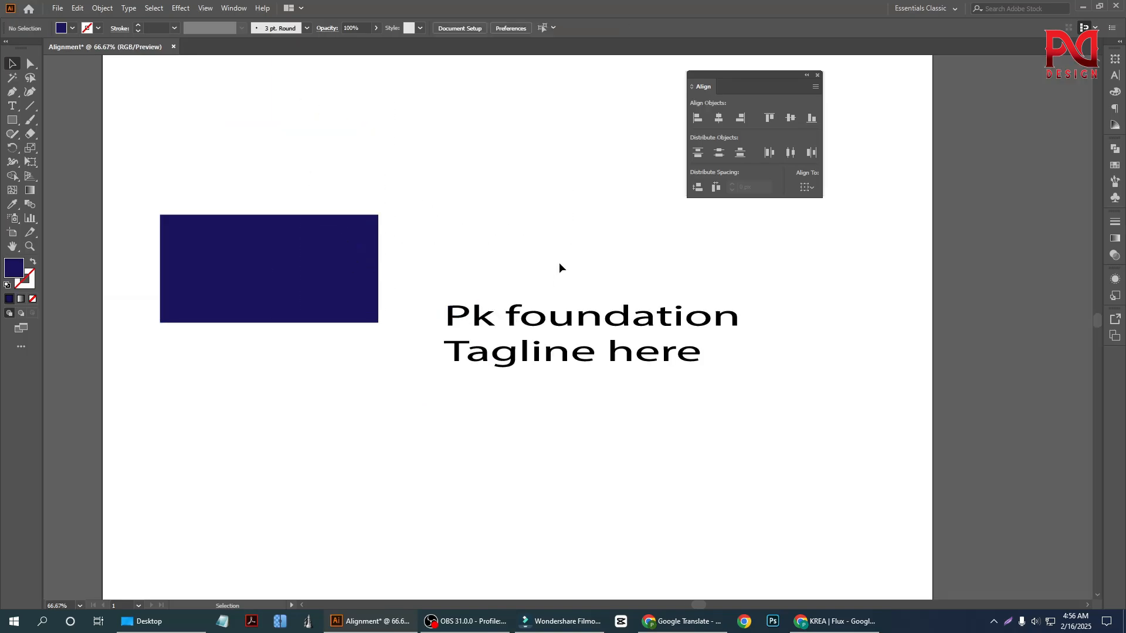
drag(302, 182, 535, 423)
click(318, 295)
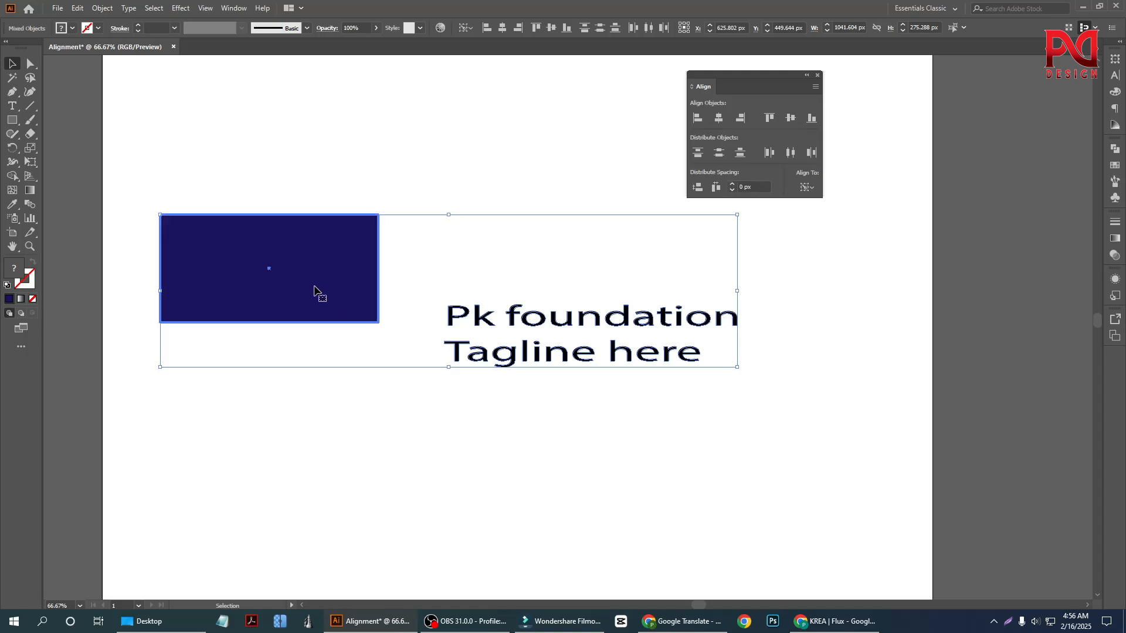
click(718, 153)
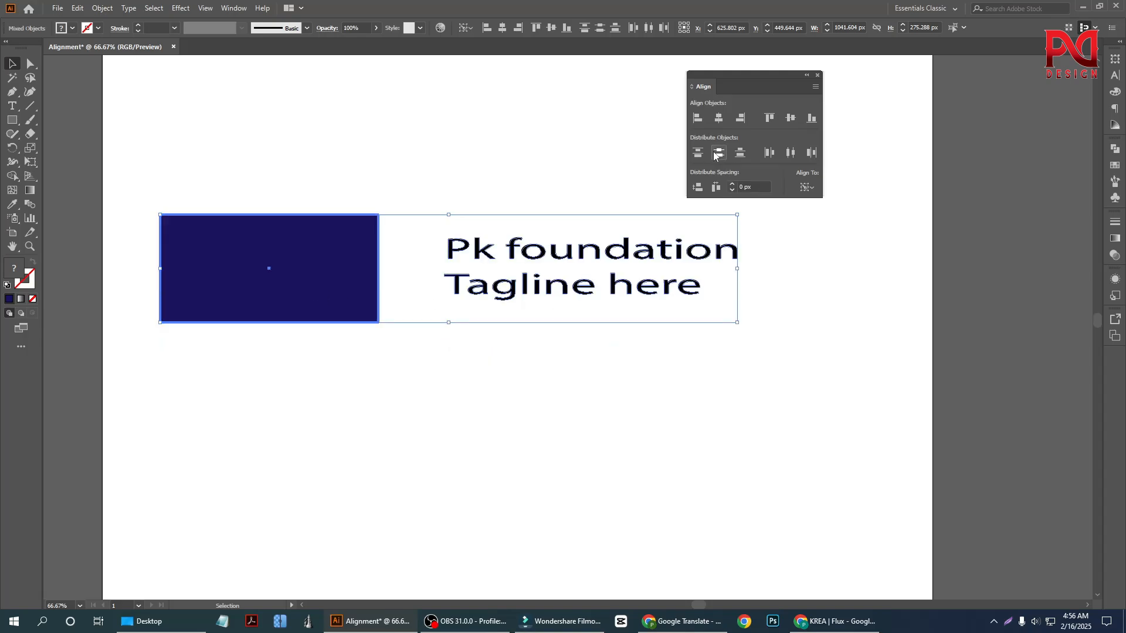
click(474, 336)
Step: Move the outlined text horizontally closer to the navy rectangle's right edge and deselect it
drag(425, 238, 505, 364)
click(505, 364)
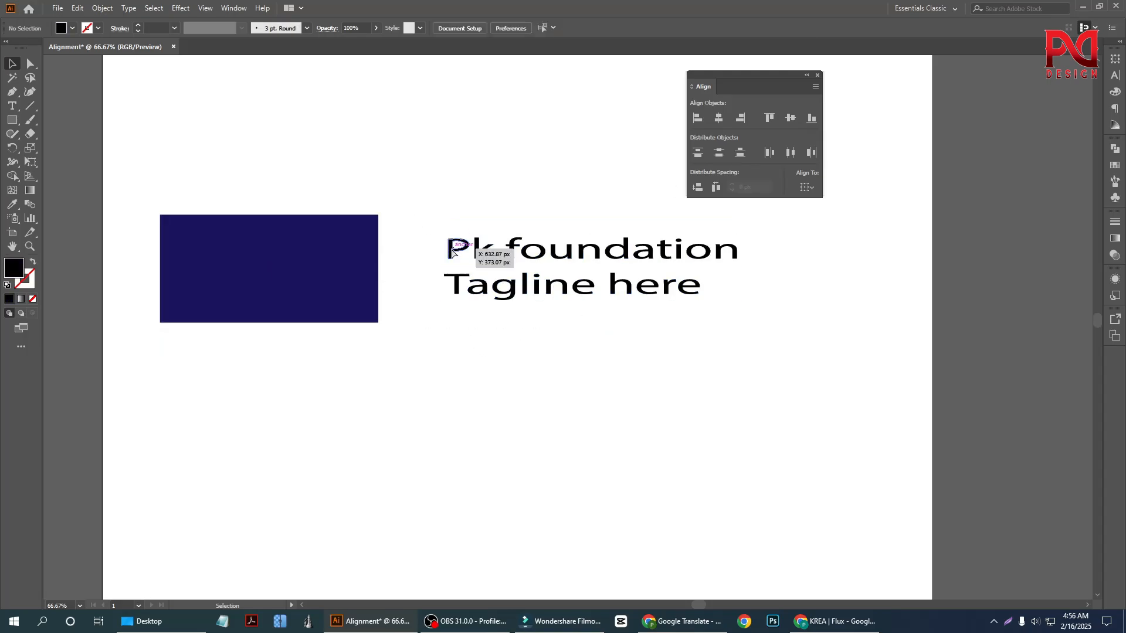
drag(451, 253, 404, 253)
drag(299, 168, 337, 223)
click(564, 437)
Step: Move the outlined text down and to the right, clear of the navy rectangle, and leave both objects deselected
drag(480, 249, 570, 376)
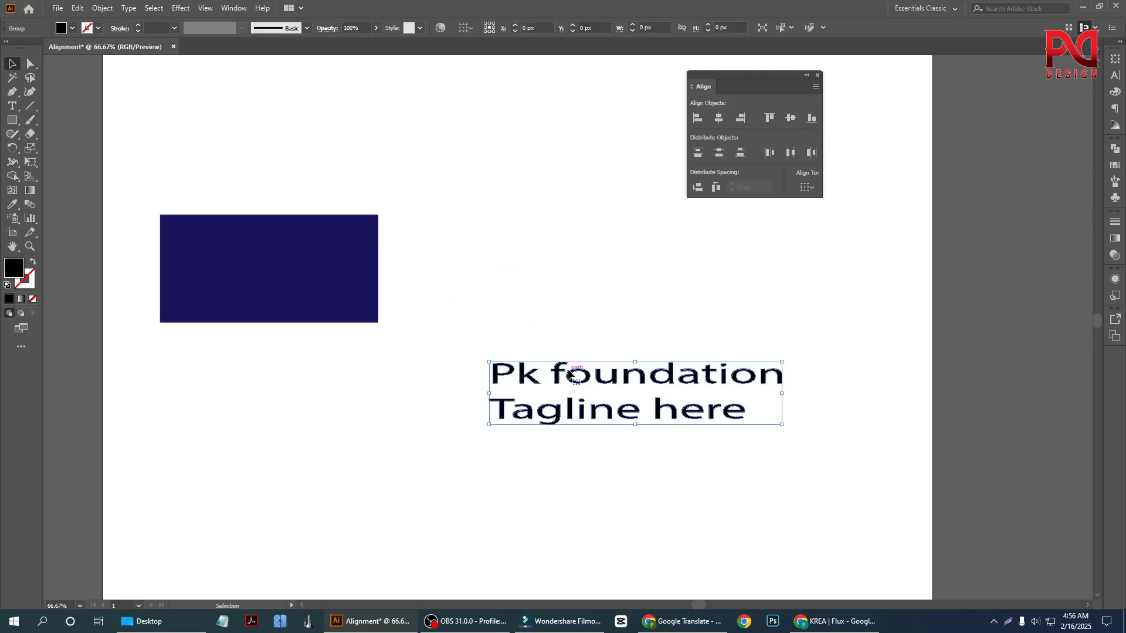
click(460, 208)
drag(410, 273, 596, 478)
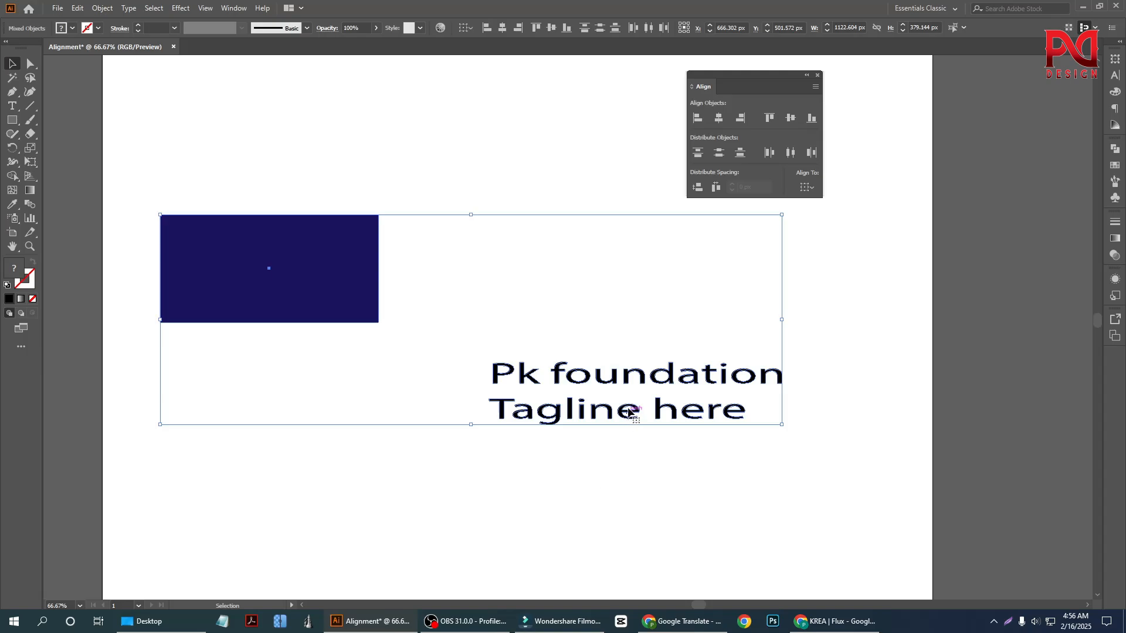
click(520, 291)
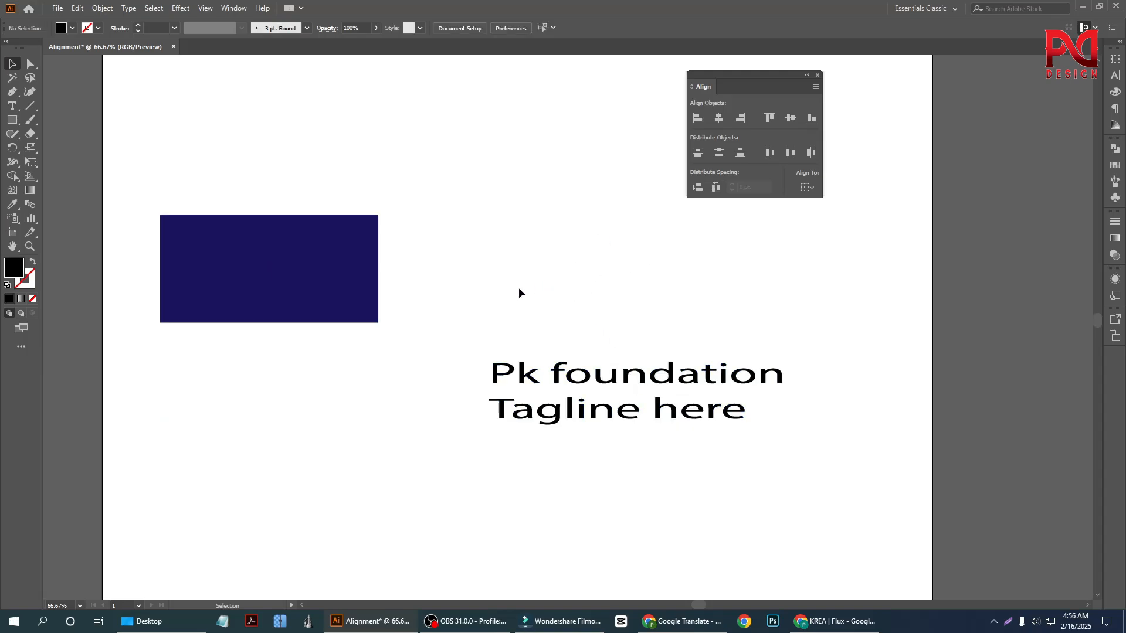
scroll(453, 365, down, 1)
scroll(452, 364, down, 1)
scroll(439, 392, up, 1)
Step: Select the rectangle and the outlined text, switch the alignment reference to Align to Artboard, and deselect
drag(309, 181, 554, 420)
click(815, 192)
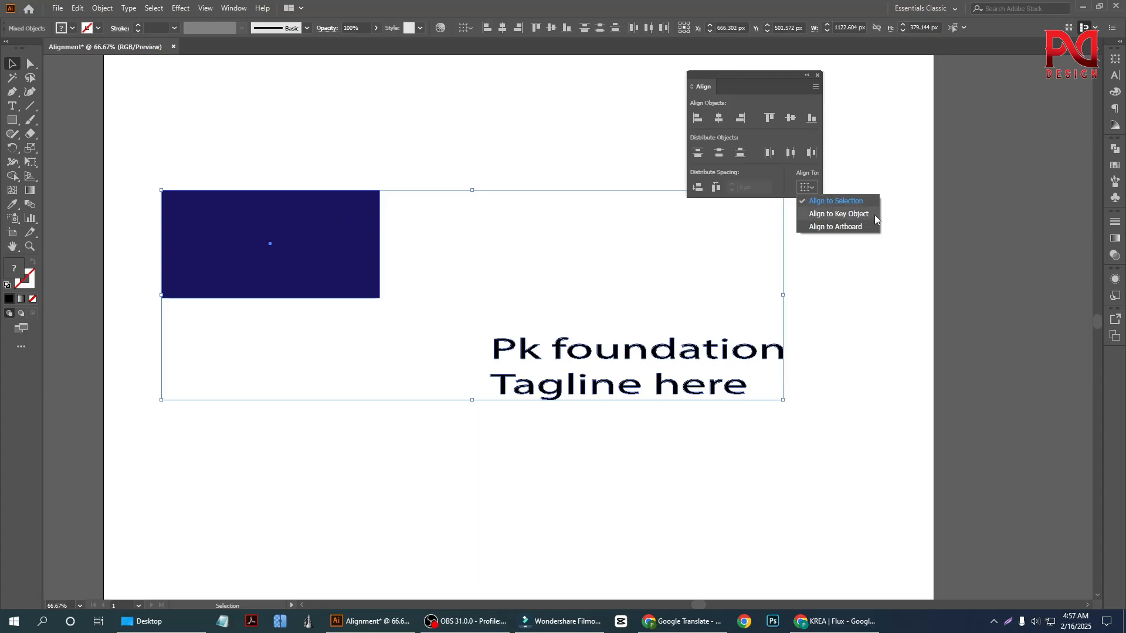
click(832, 228)
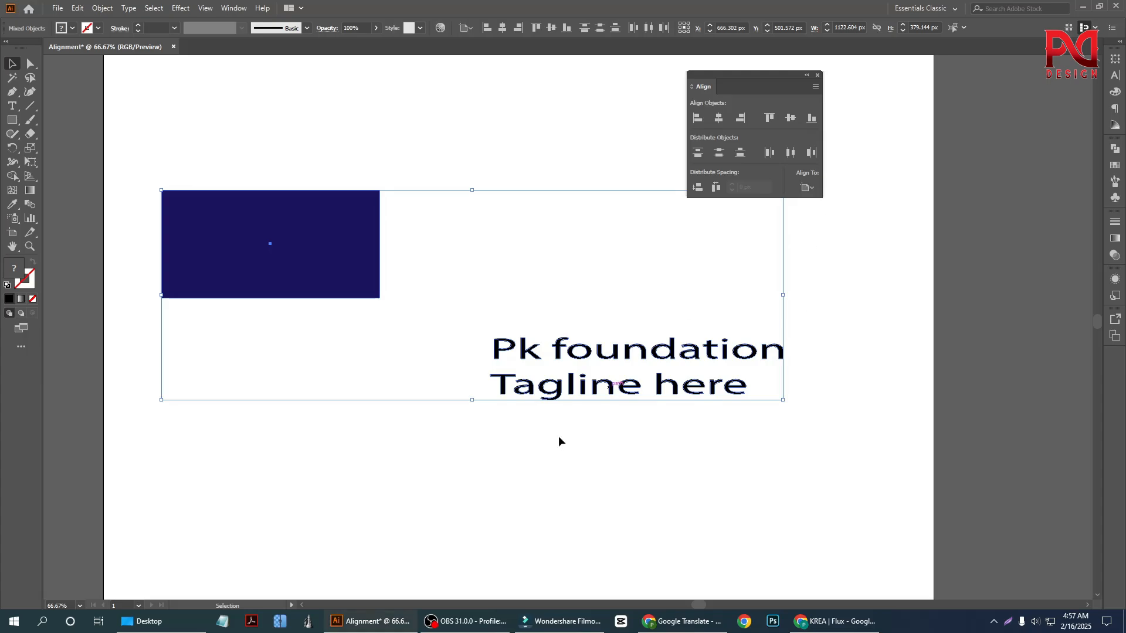
click(489, 452)
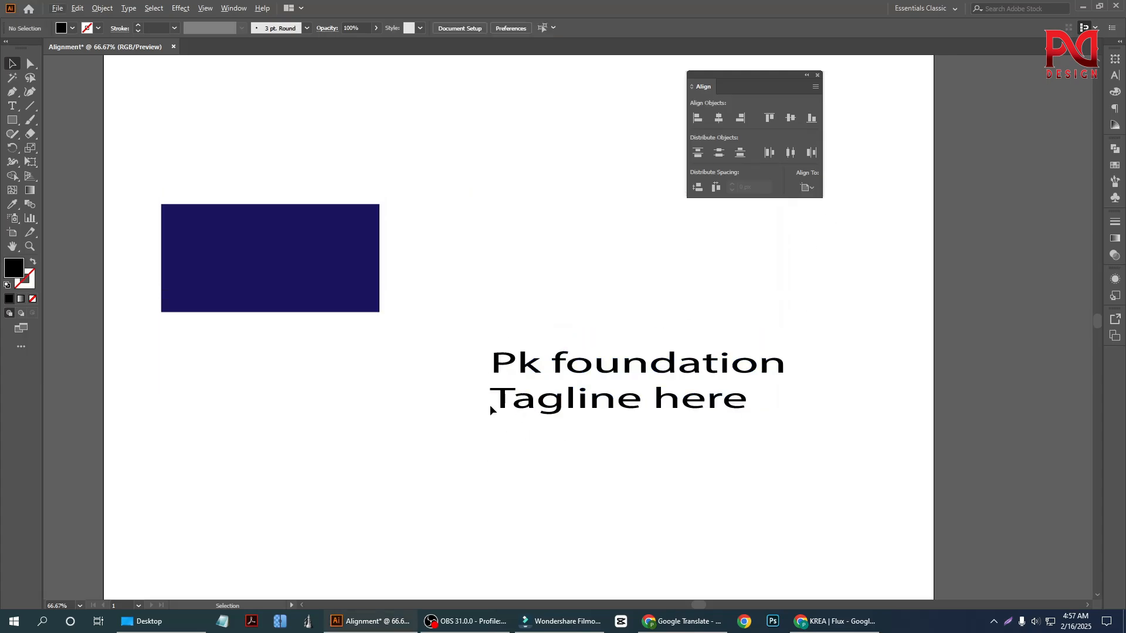
Step: Move the navy rectangle inward, centre it horizontally and vertically on the artboard, and deselect it
key(ctrl+minus)
drag(320, 315, 386, 303)
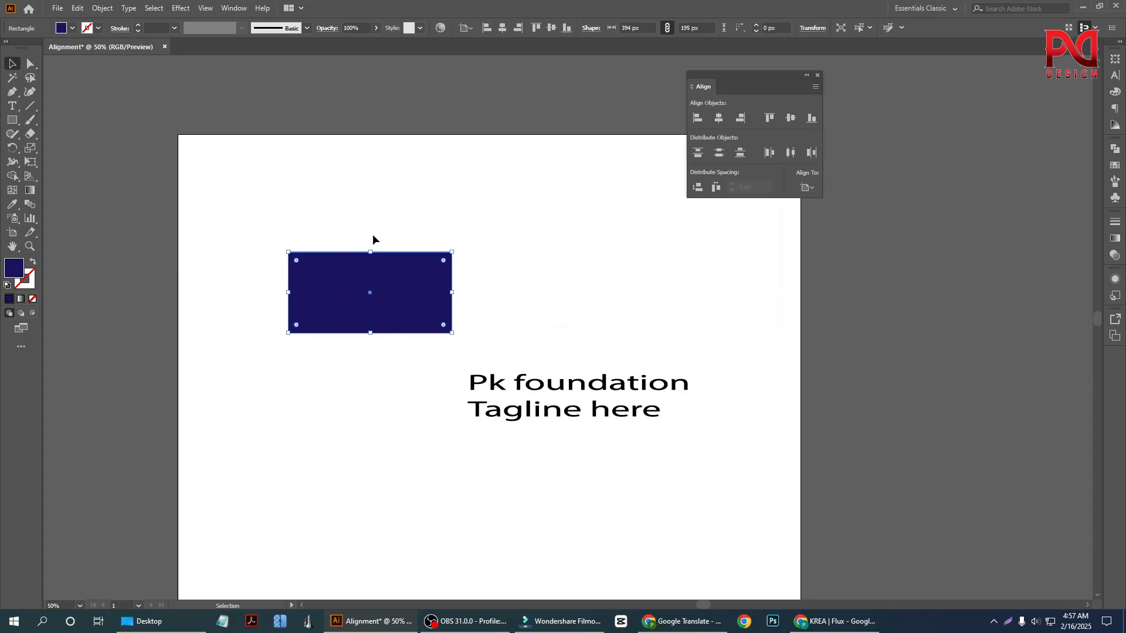
click(720, 121)
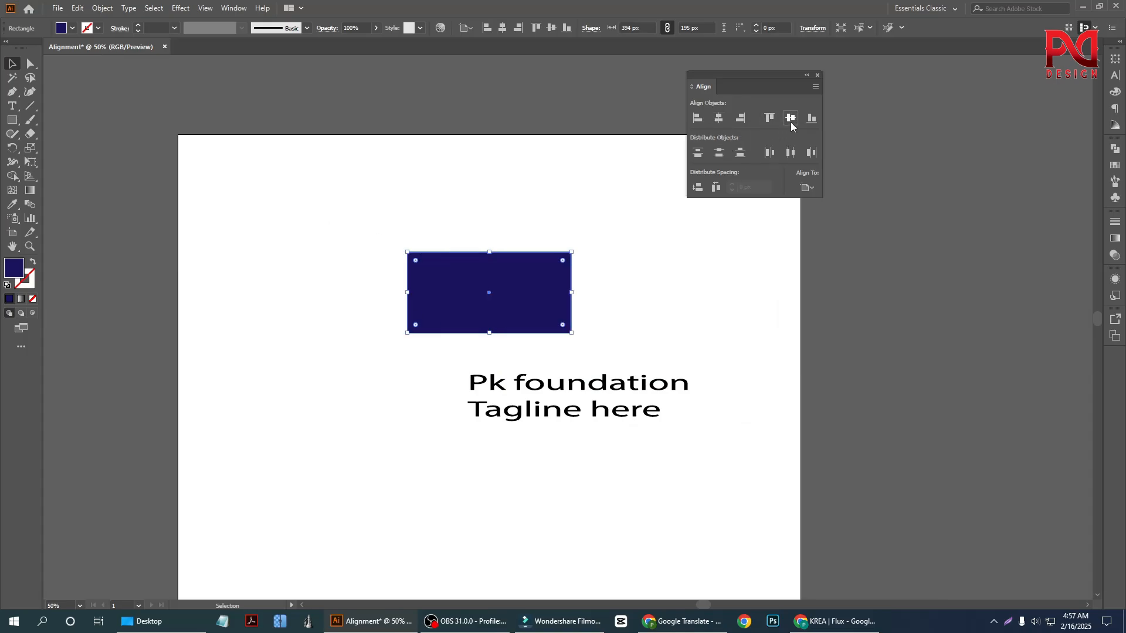
click(790, 118)
click(513, 302)
scroll(558, 320, down, 2)
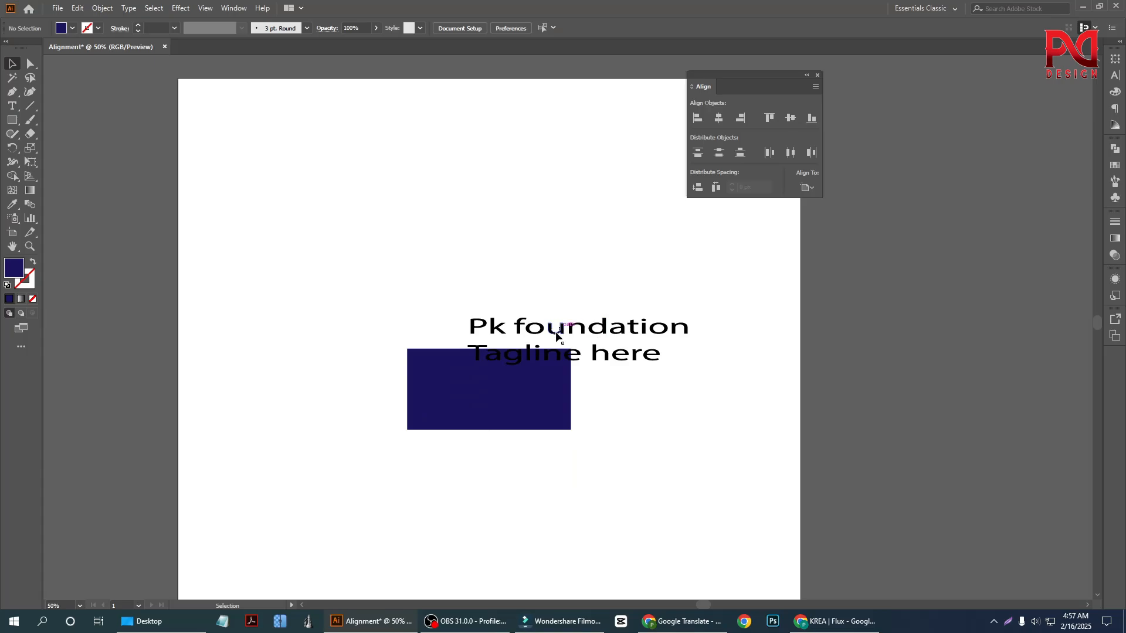
Step: Move the outlined text off the artboard onto the canvas at its right side, and deselect
scroll(525, 337, down, 1)
drag(578, 333, 850, 336)
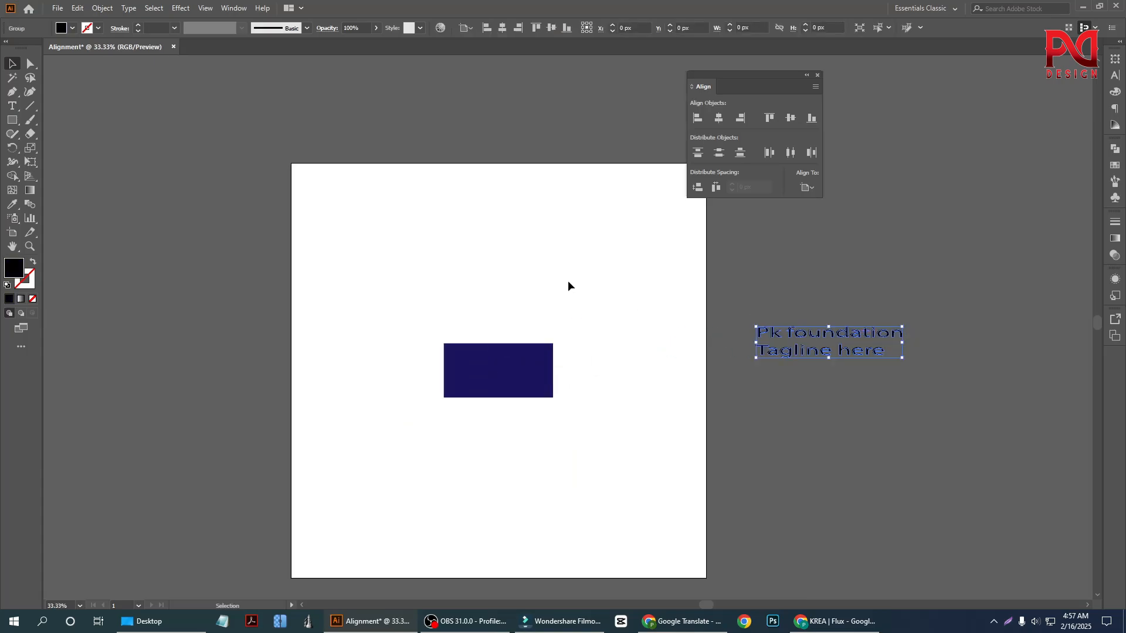
click(568, 282)
scroll(543, 414, up, 1)
scroll(480, 408, down, 1)
Step: With Align to Artboard active, align the navy rectangle to the artboard's top, bottom, left and right edges in turn
click(521, 380)
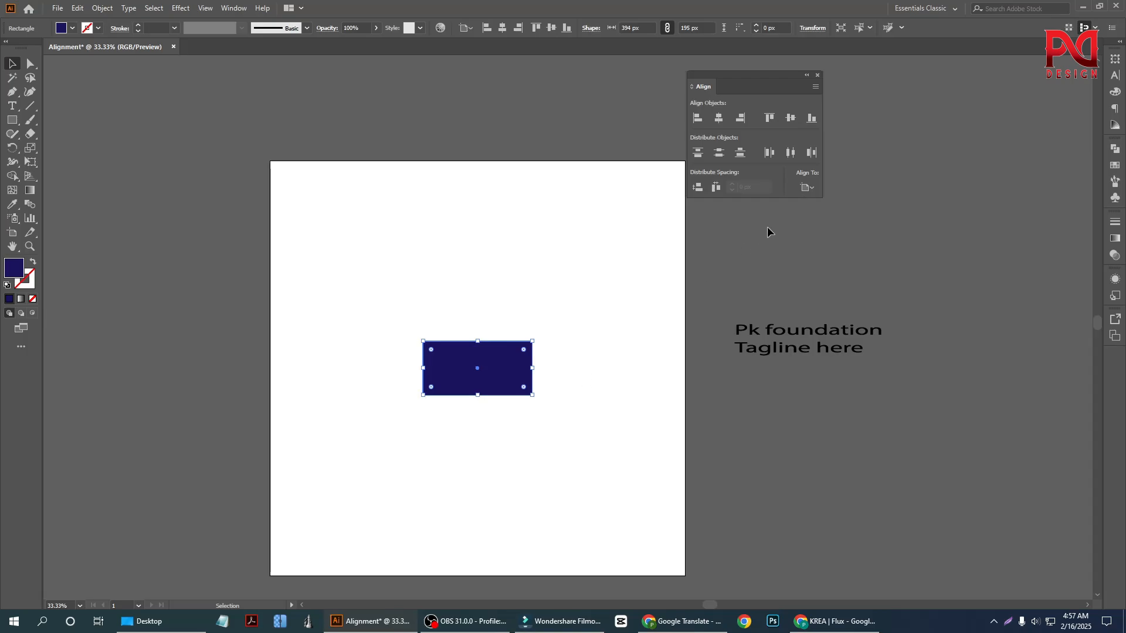
click(809, 188)
click(836, 227)
click(813, 189)
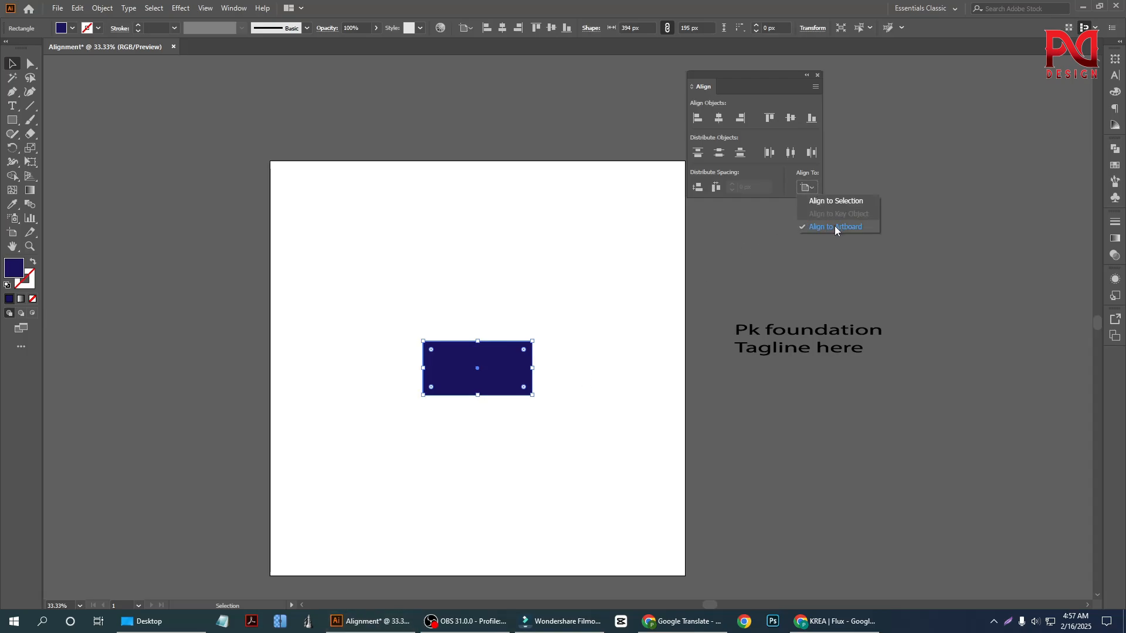
click(835, 228)
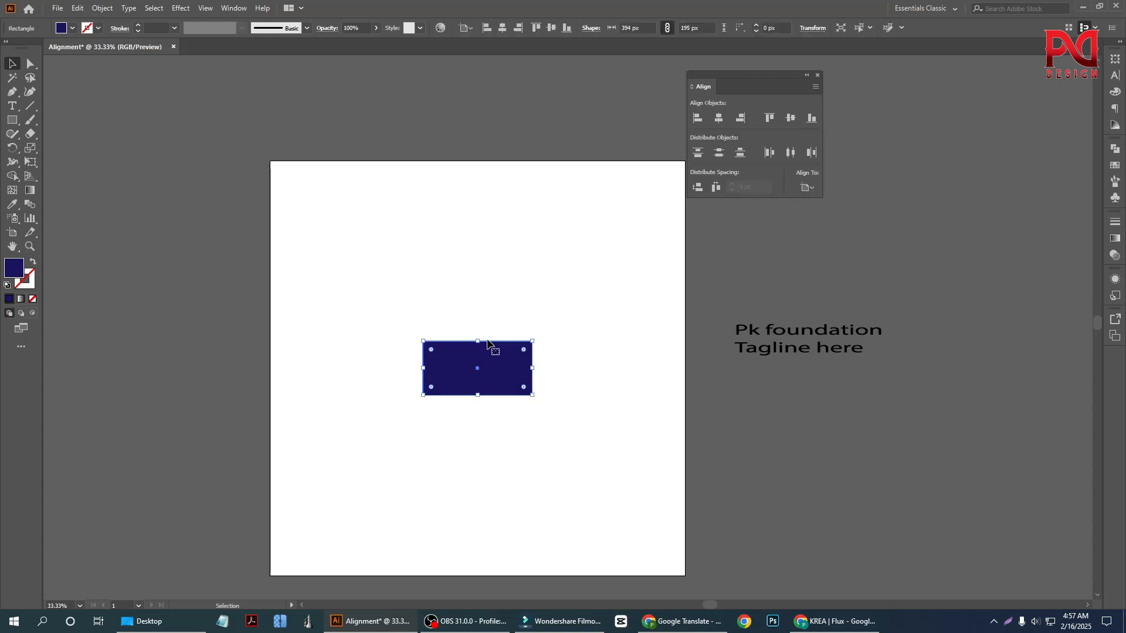
click(769, 120)
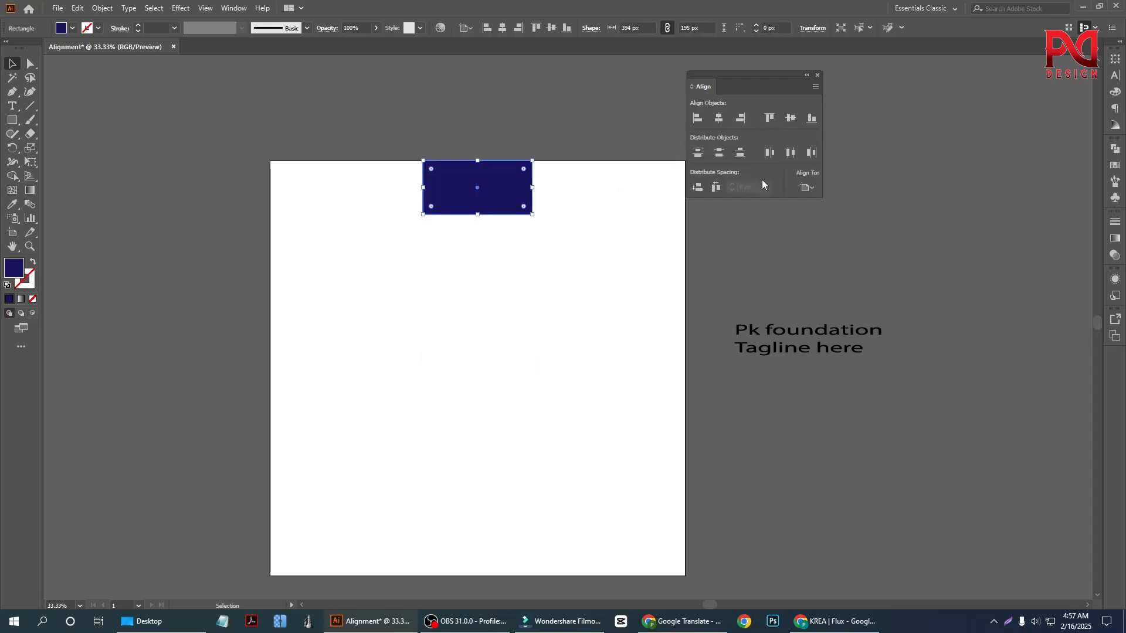
click(811, 120)
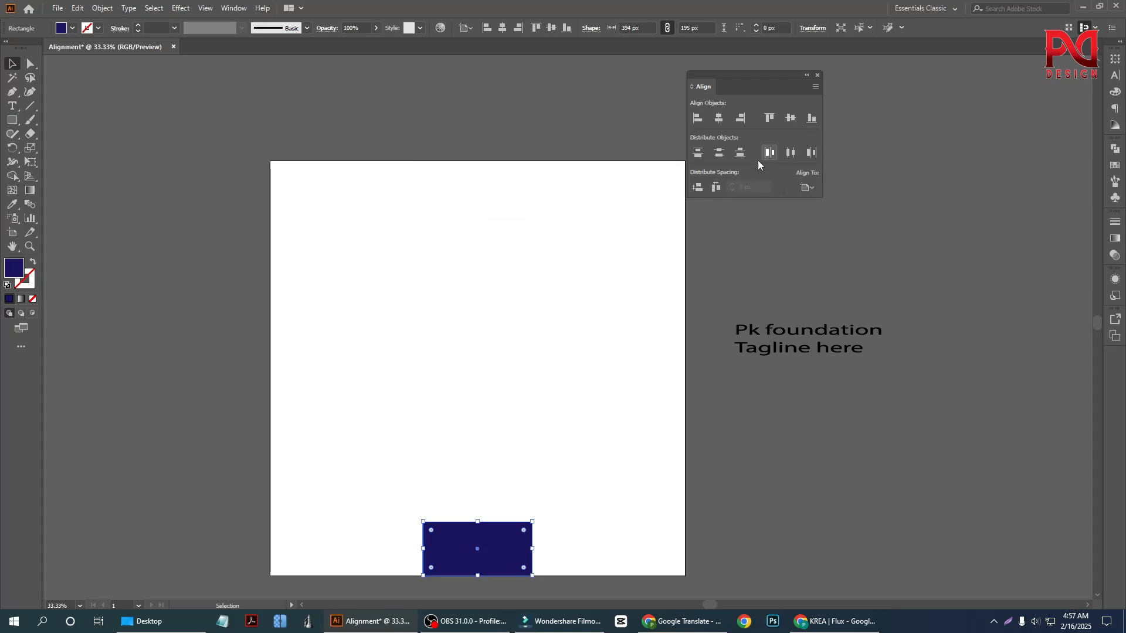
click(700, 119)
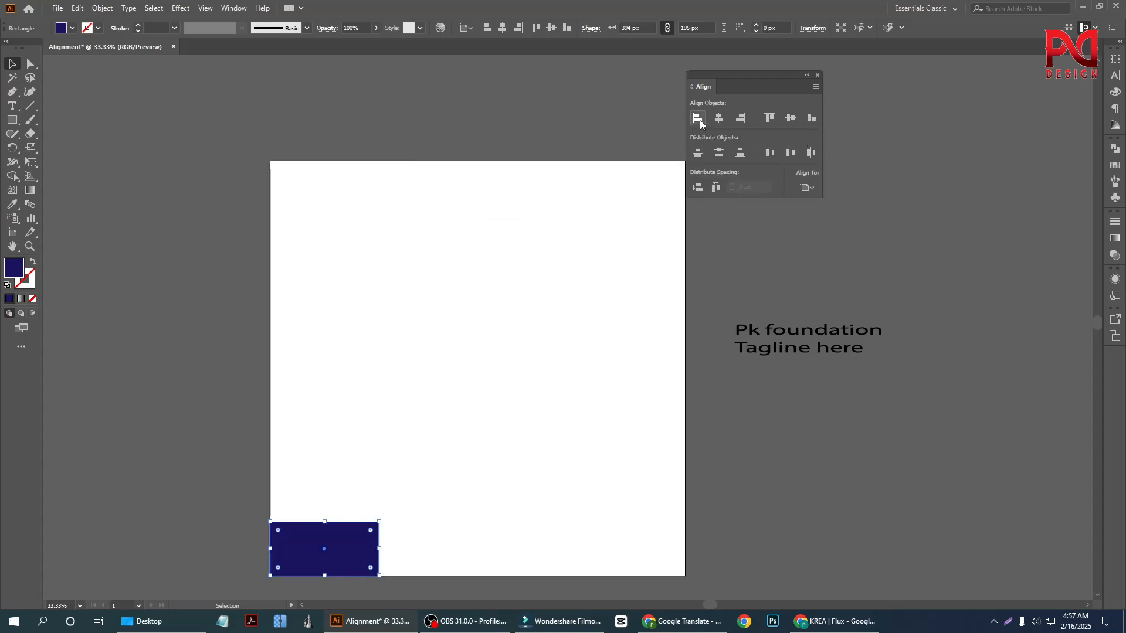
click(743, 117)
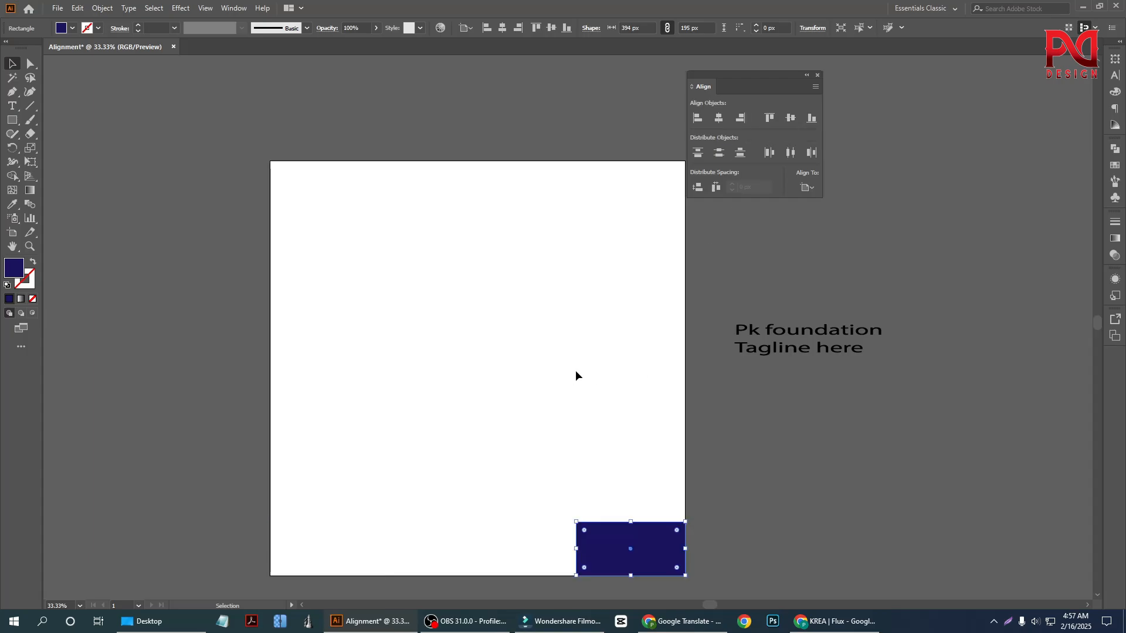
Step: Move the navy rectangle back near the artboard's middle, align it to the artboard's top edge, and deselect
drag(599, 537, 466, 322)
click(536, 364)
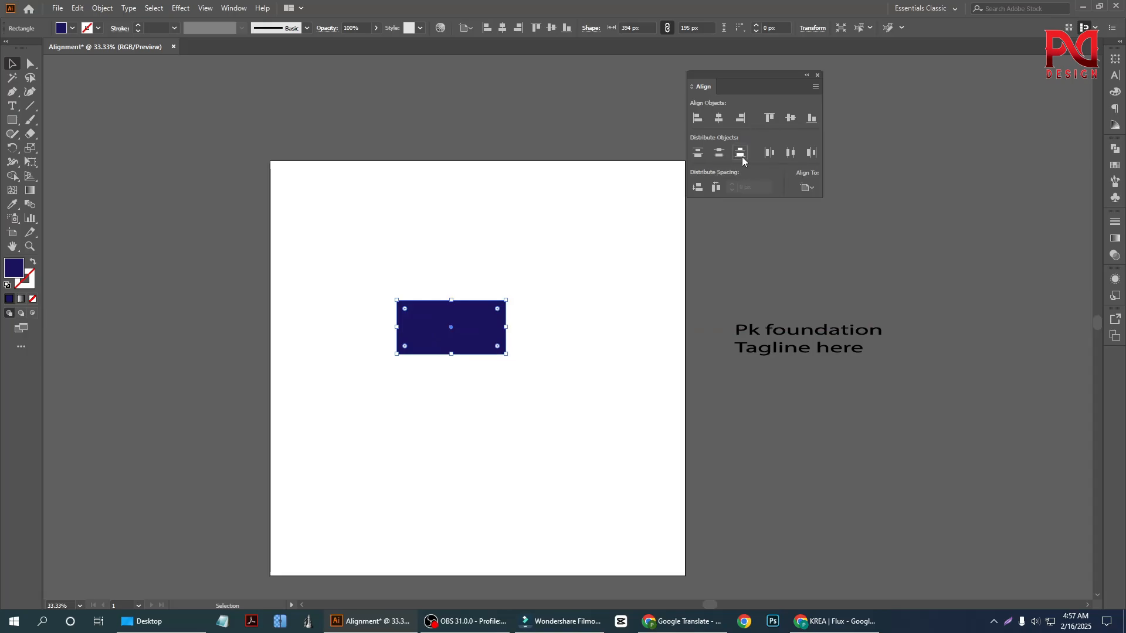
click(776, 120)
click(611, 206)
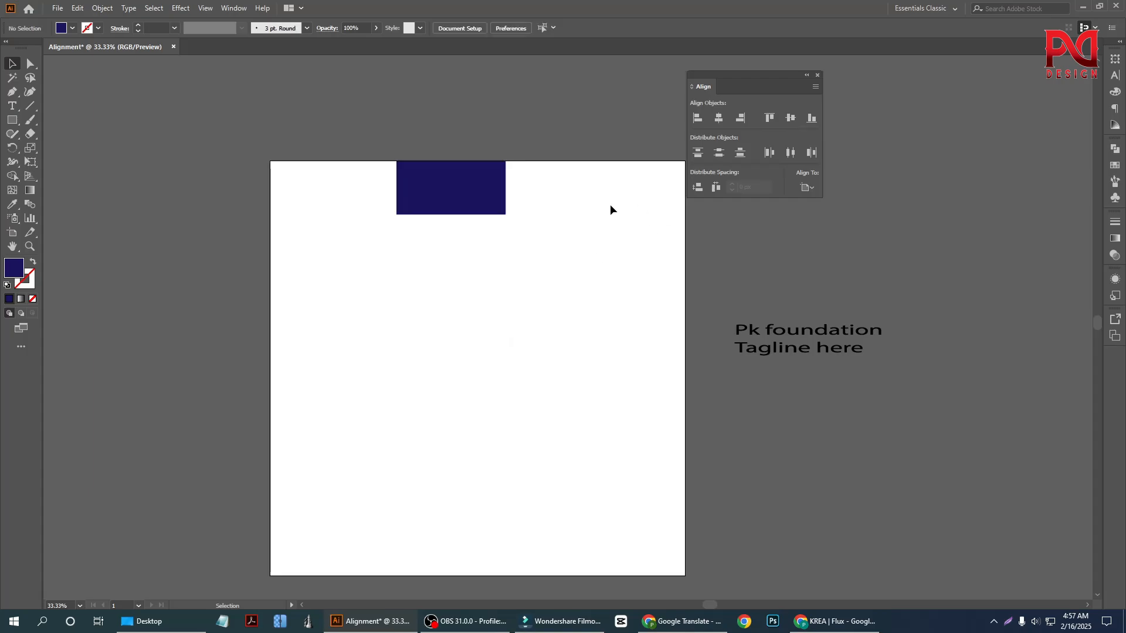
Step: Centre the navy rectangle horizontally and vertically on the artboard again and deselect it
click(452, 194)
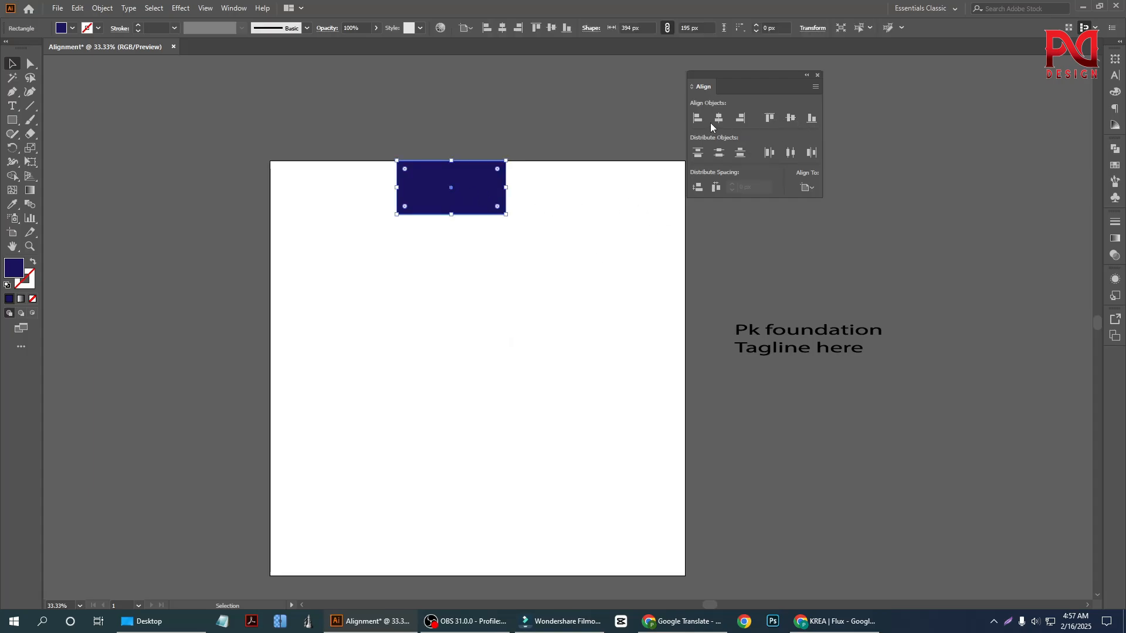
drag(361, 280, 599, 425)
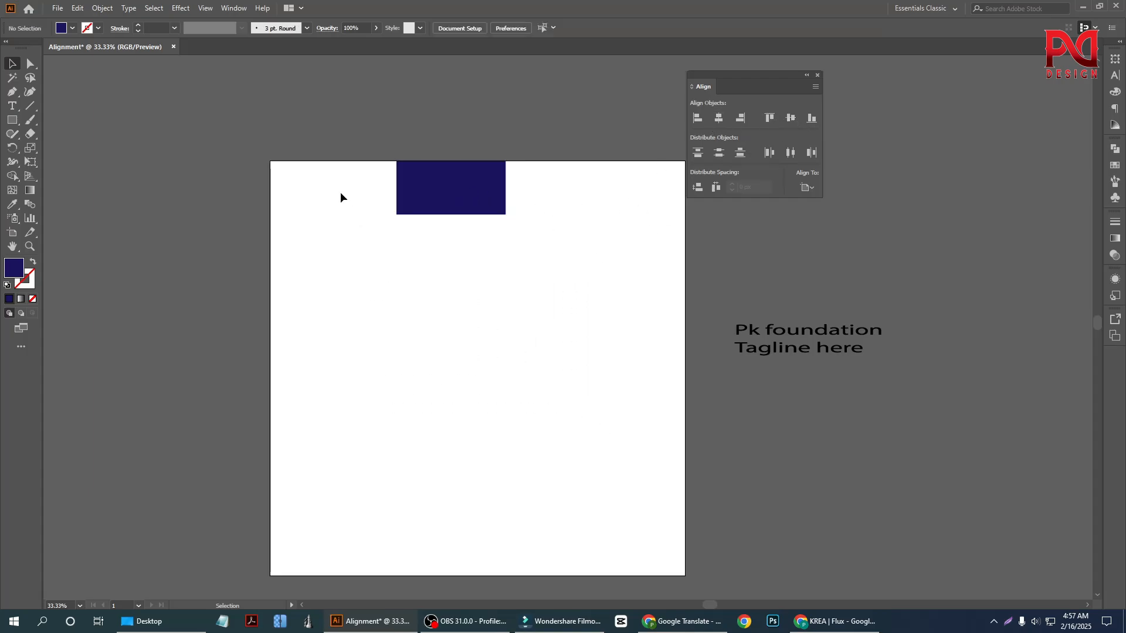
drag(340, 196, 491, 233)
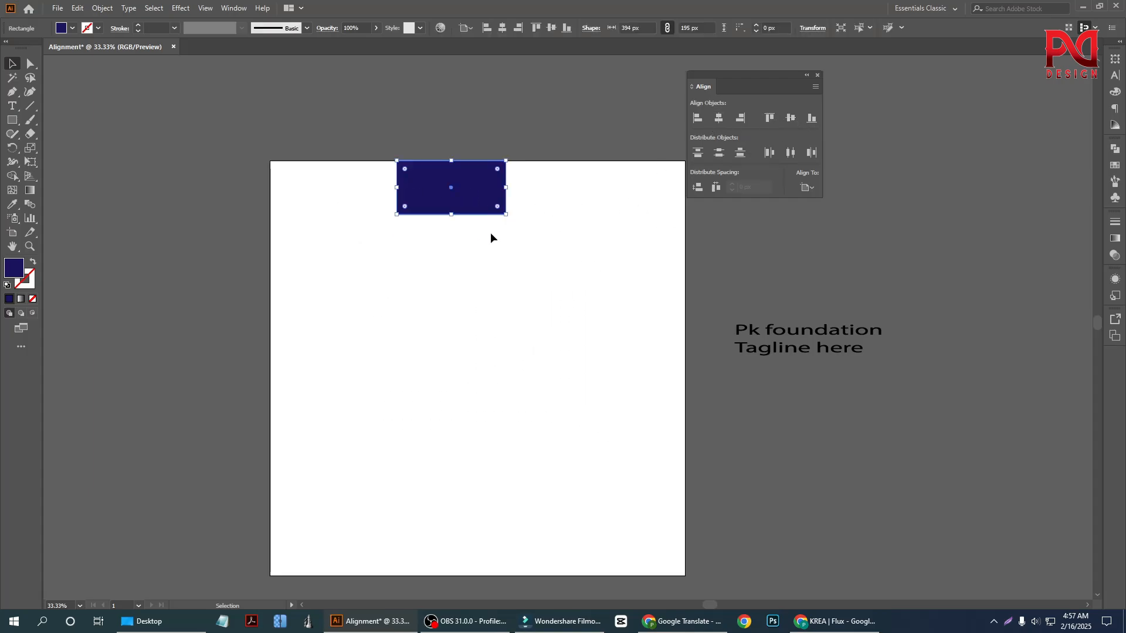
click(718, 122)
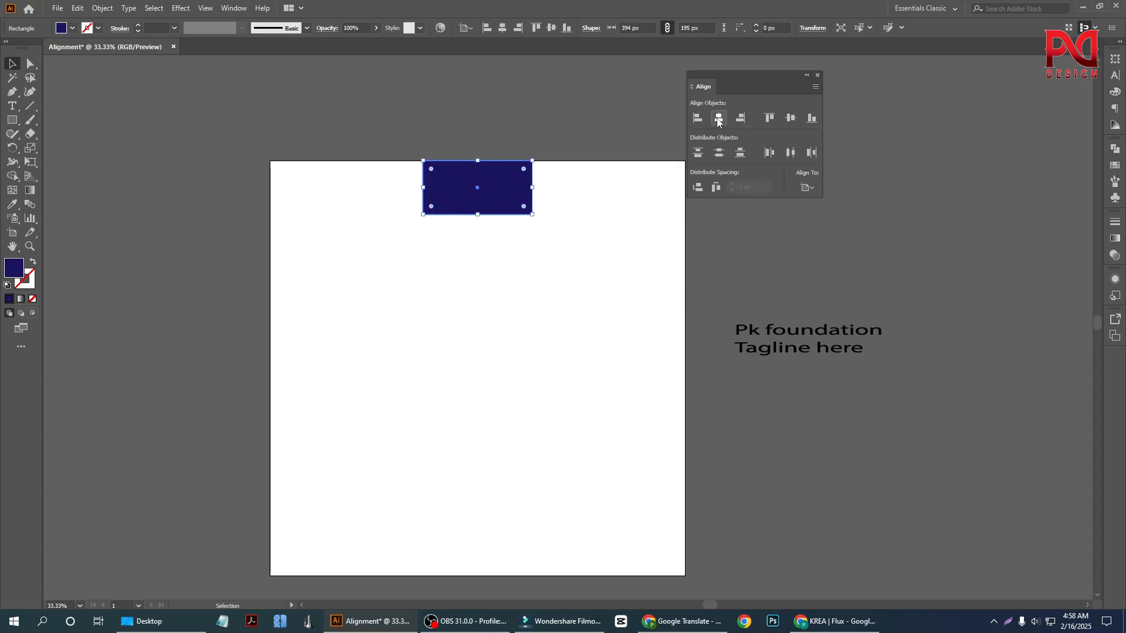
click(792, 123)
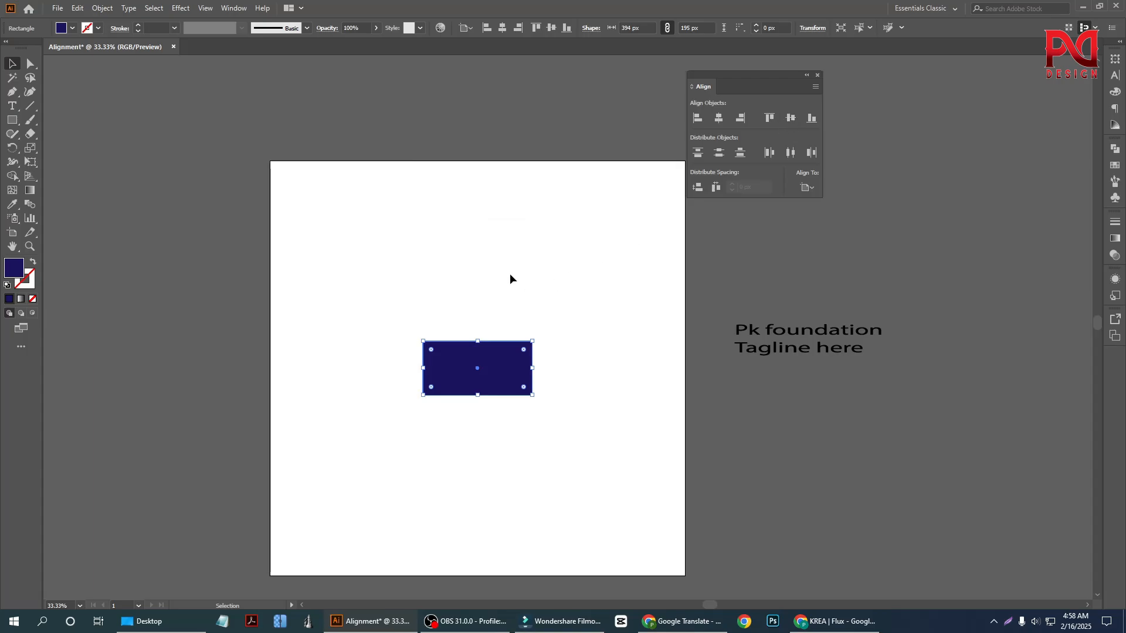
click(373, 291)
drag(373, 296, 563, 415)
click(594, 378)
Step: Duplicate the centred navy rectangle about 534 px straight above it, and place another copy to its upper right
scroll(589, 372, down, 2)
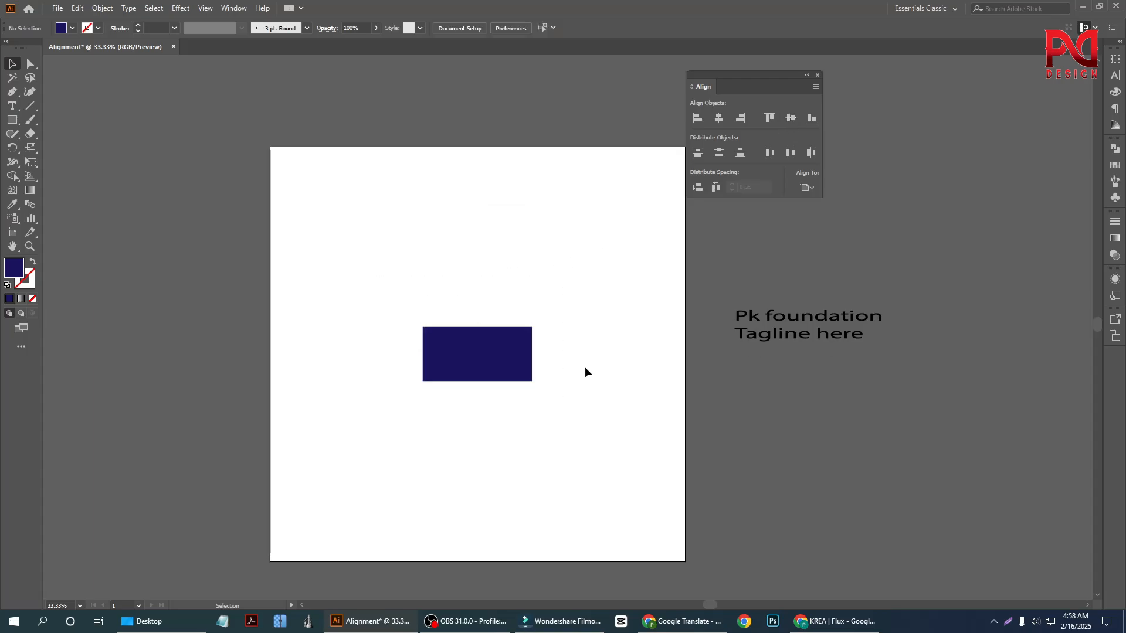
scroll(469, 337, up, 1)
drag(485, 354, 489, 208)
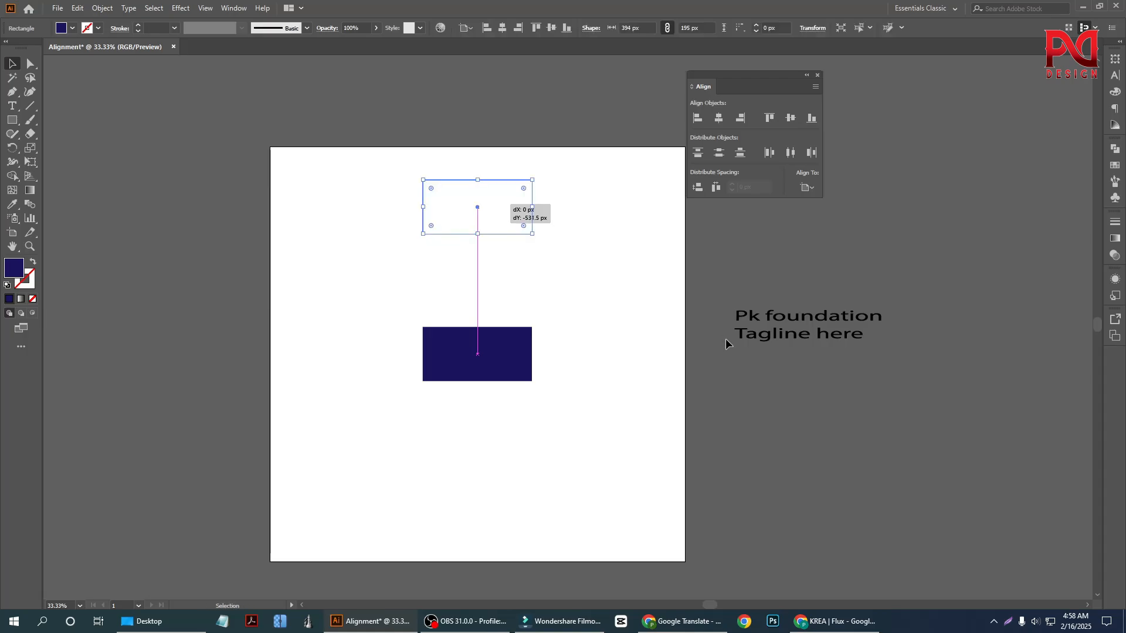
click(575, 346)
scroll(575, 346, up, 1)
drag(458, 375, 651, 271)
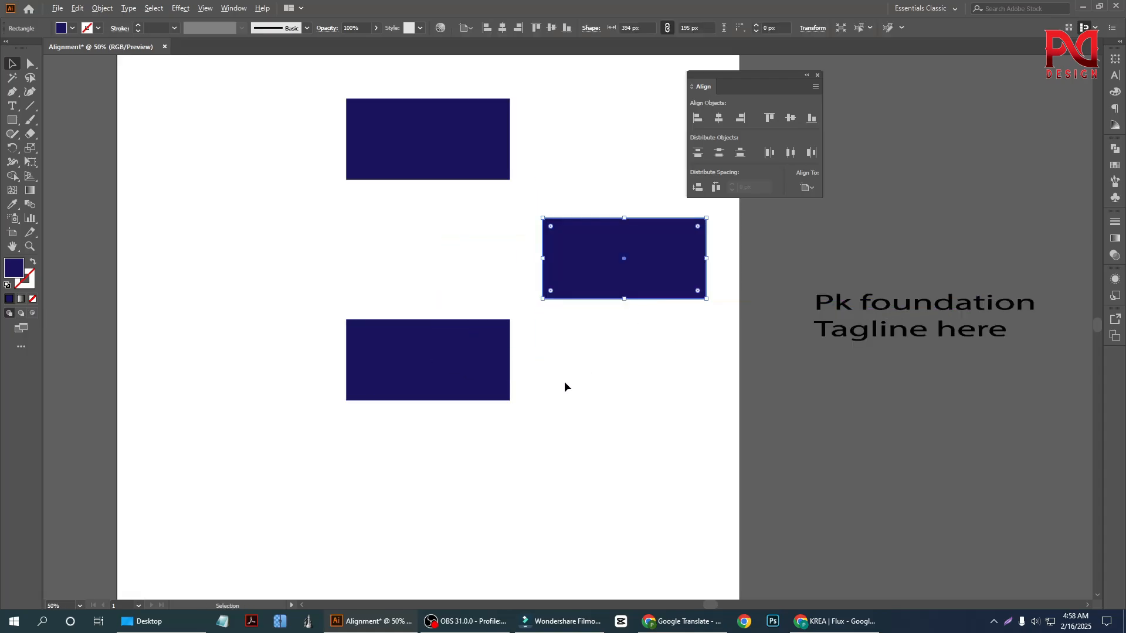
Step: Move the third navy rectangle lower so that it overlaps the artboard's right edge, and deselect it
scroll(563, 383, down, 1)
scroll(557, 378, up, 5)
drag(623, 382, 653, 425)
click(608, 317)
scroll(610, 458, up, 1)
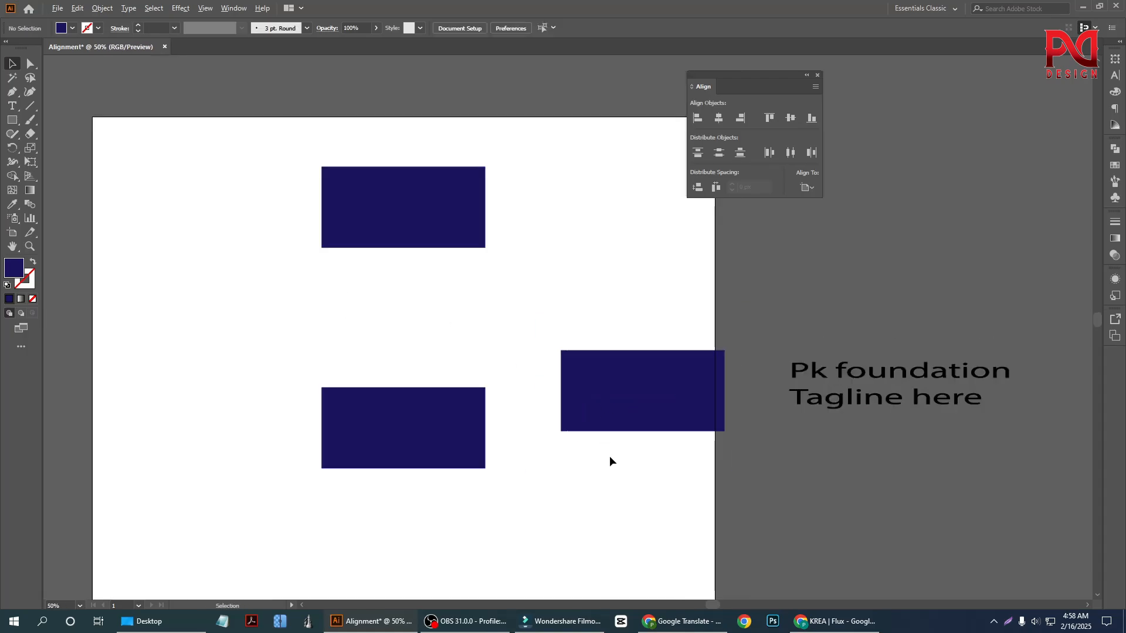
scroll(528, 412, down, 1)
scroll(557, 405, down, 1)
Step: Select all three navy rectangles, distribute them by vertical centre relative to the artboard, and undo the distribution
click(588, 392)
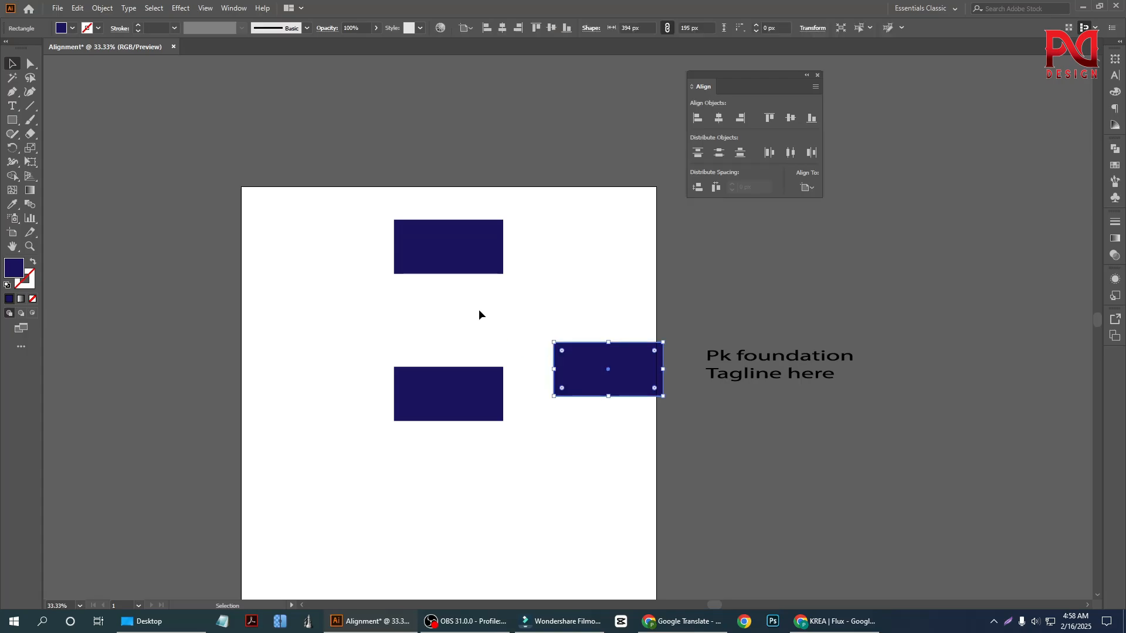
drag(475, 338, 558, 317)
drag(406, 313, 593, 430)
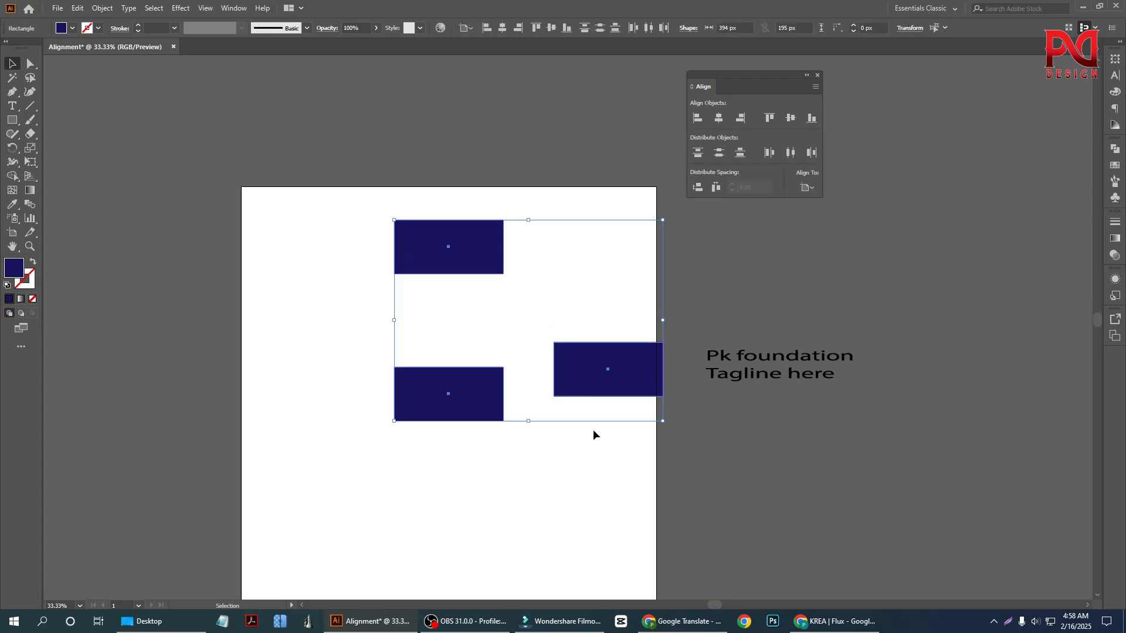
scroll(427, 422, up, 1)
scroll(533, 424, up, 1)
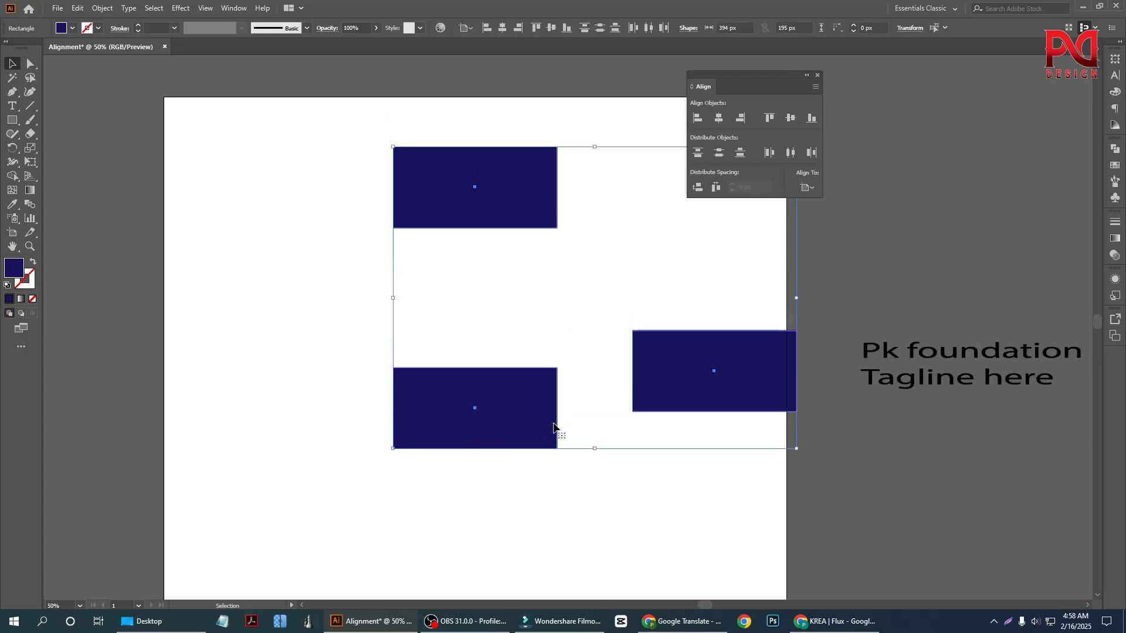
click(718, 153)
key(ctrl+z)
scroll(485, 337, down, 1)
scroll(592, 343, up, 1)
scroll(551, 341, down, 1)
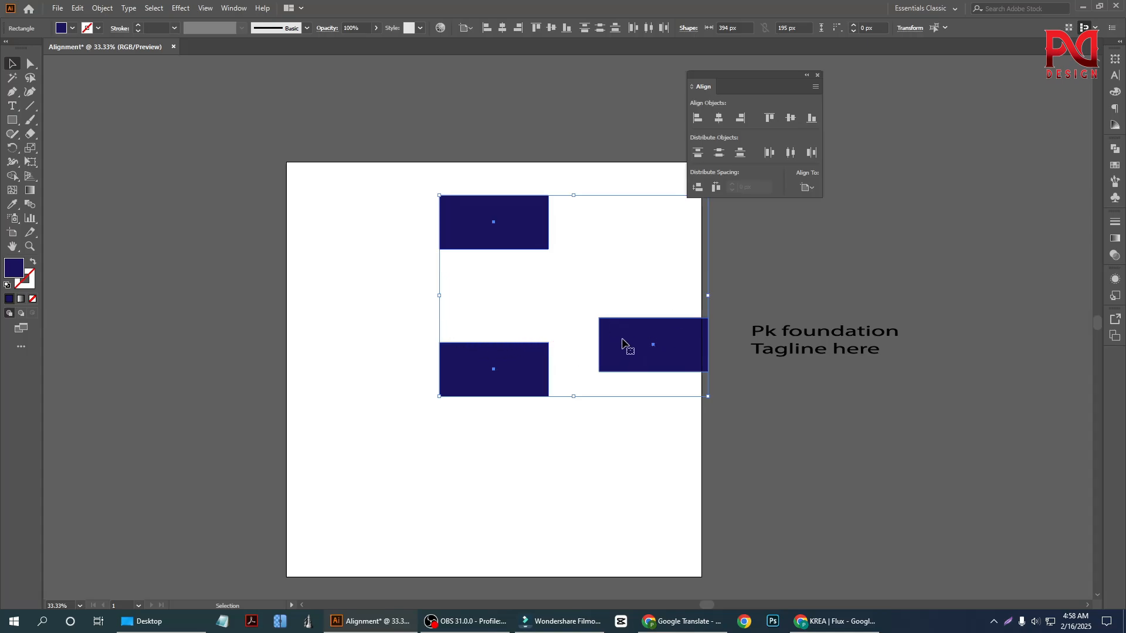
scroll(487, 446, down, 1)
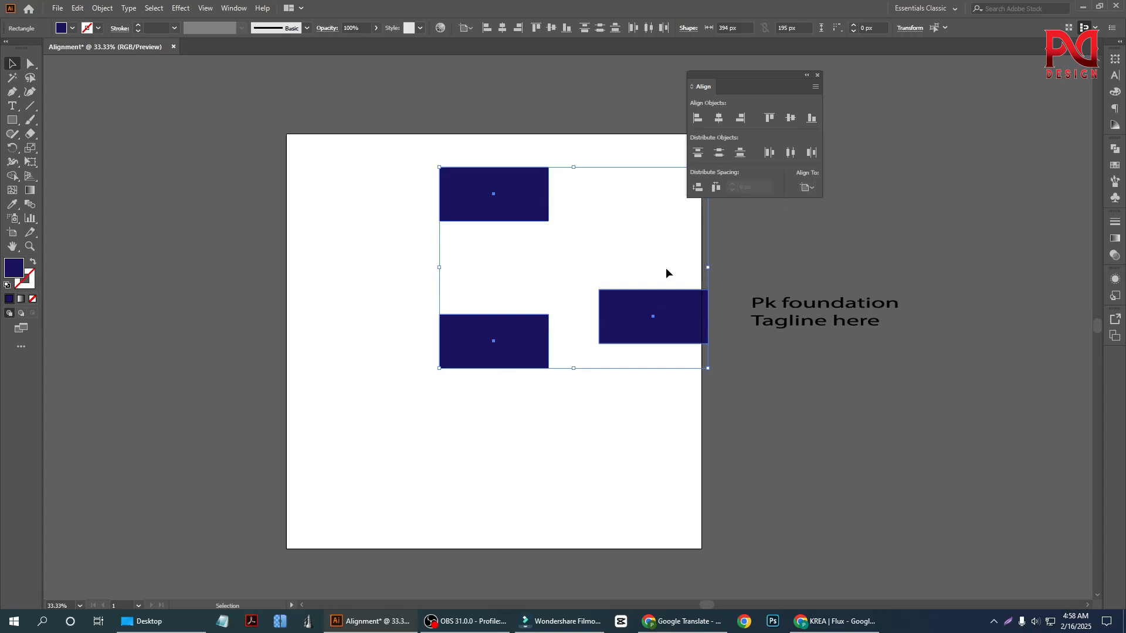
Step: Reselect the three navy rectangles and set the alignment reference to Align to Selection
click(809, 186)
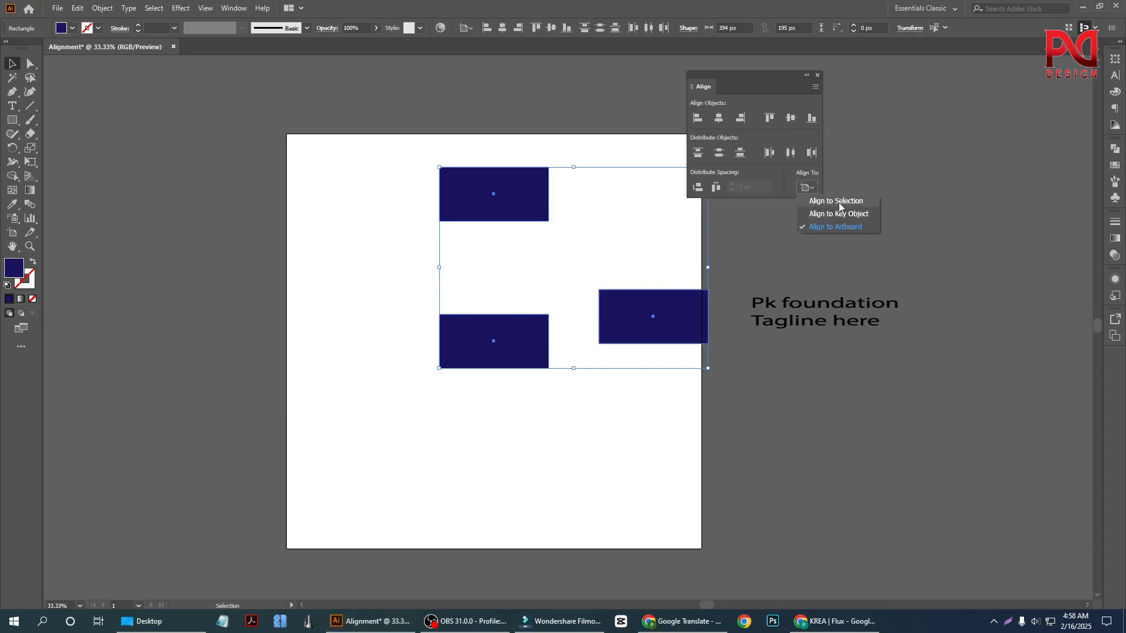
click(481, 255)
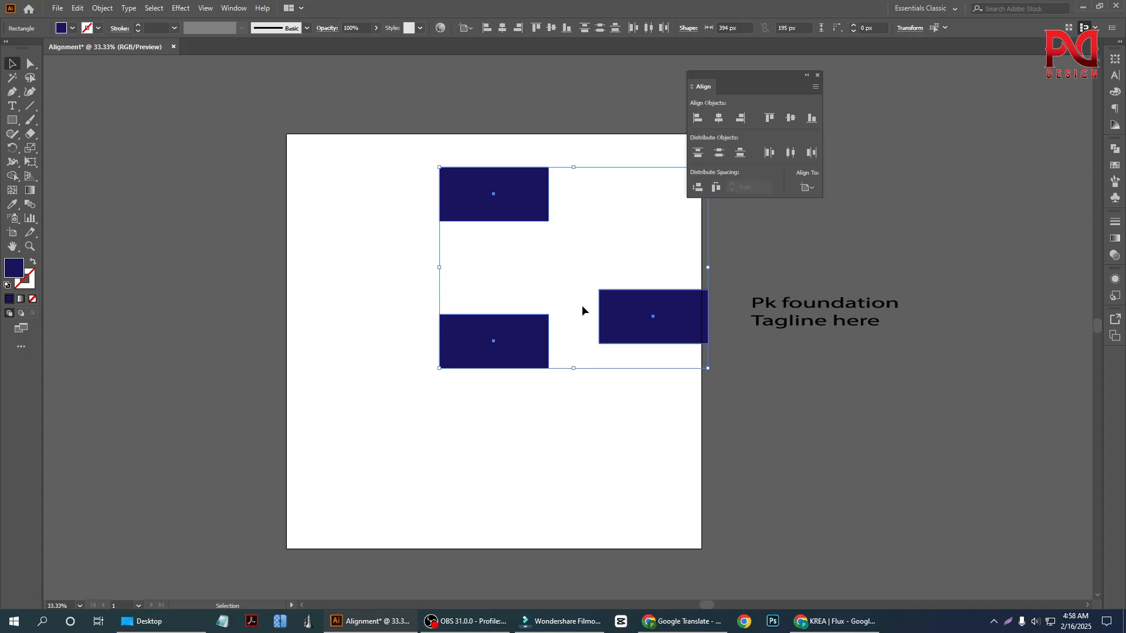
click(607, 264)
click(615, 303)
drag(494, 252, 547, 280)
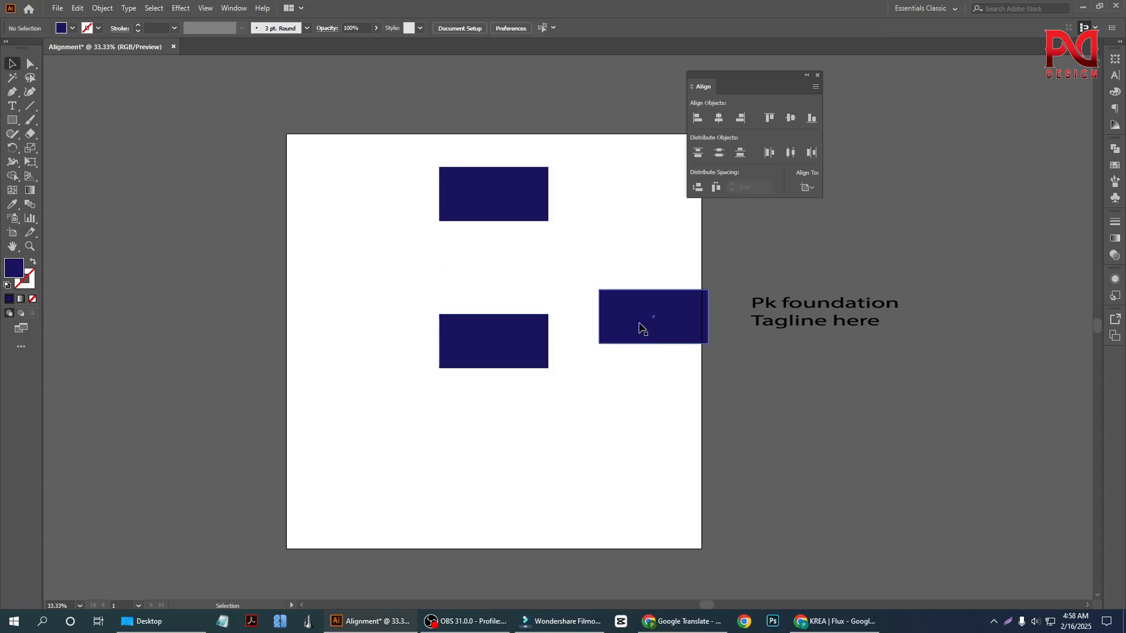
drag(406, 208, 658, 380)
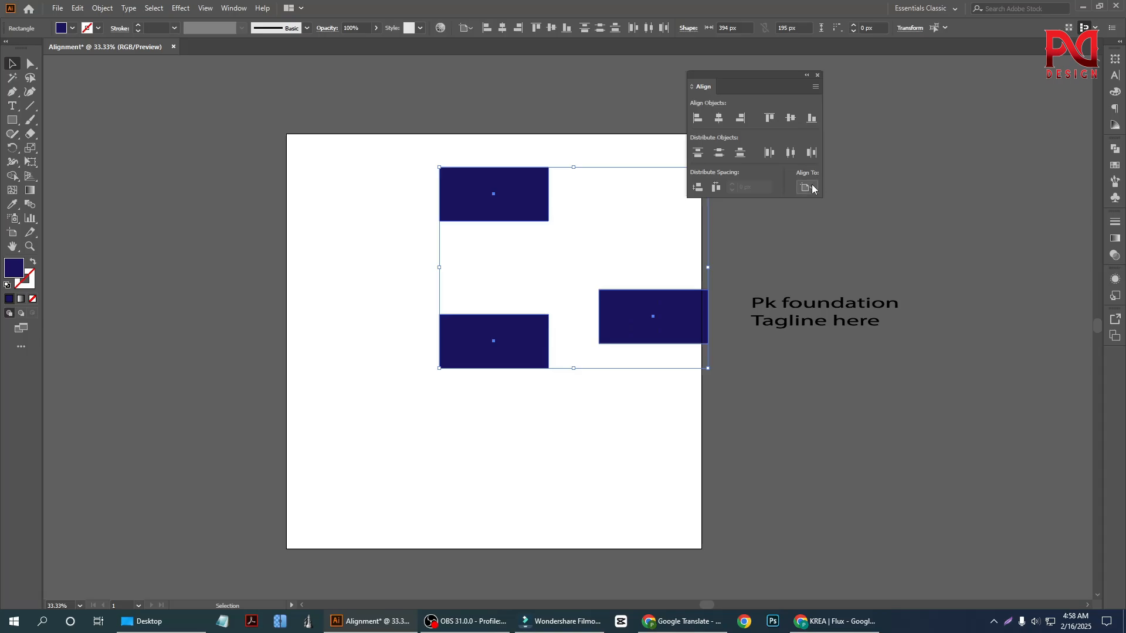
click(812, 187)
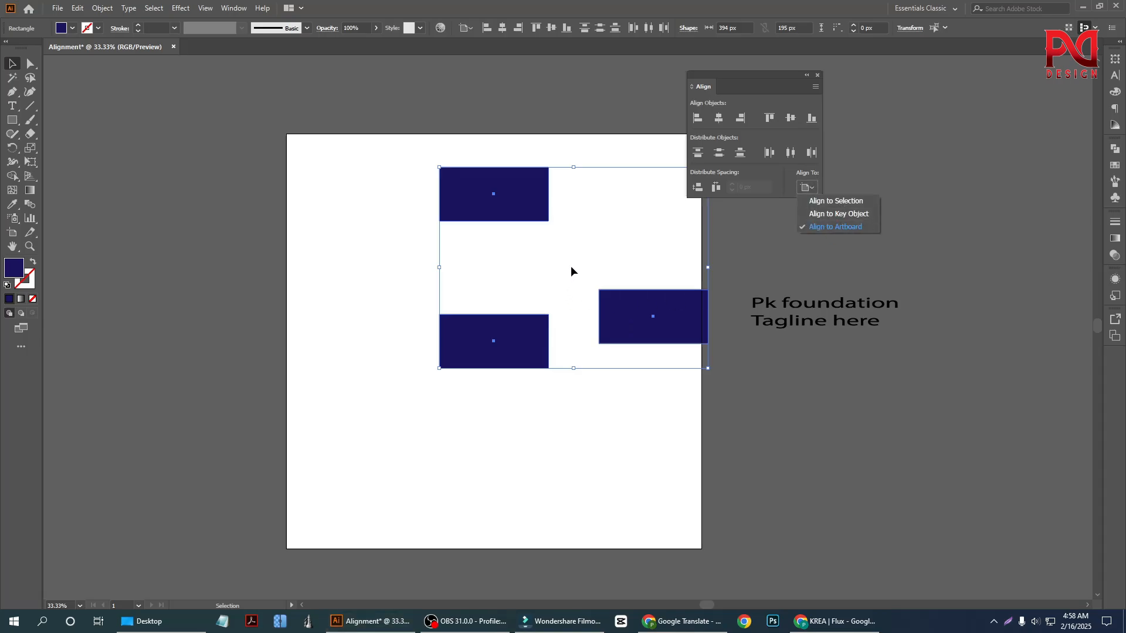
click(848, 202)
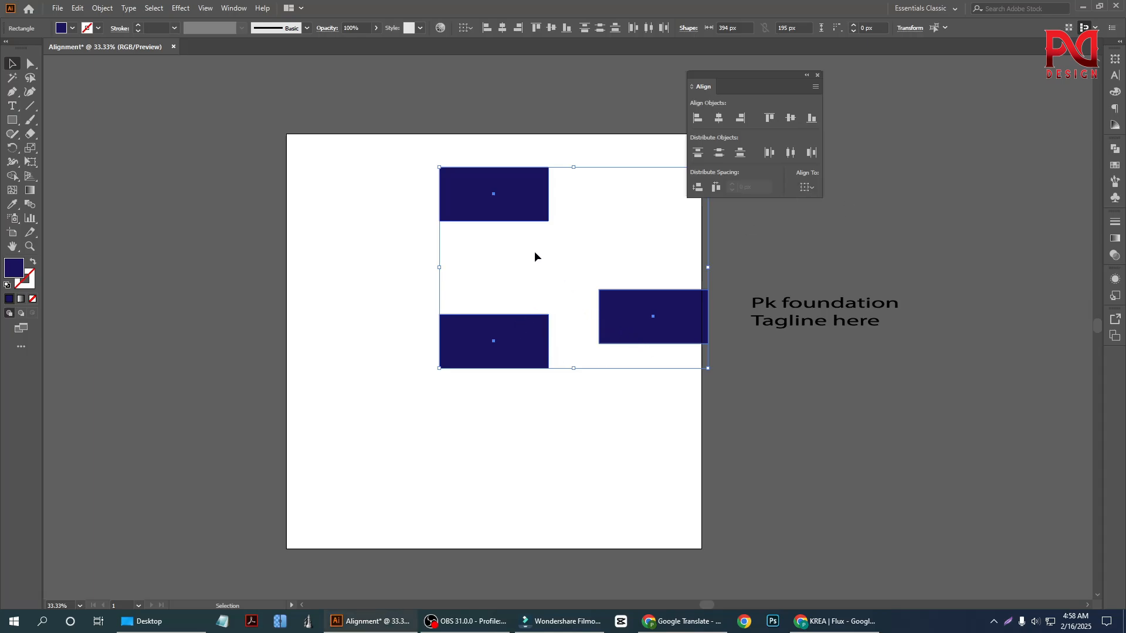
Step: Switch the three rectangles to Align to Artboard, distribute them by vertical centre, then undo the distribution and deselect
drag(411, 254, 626, 430)
click(807, 187)
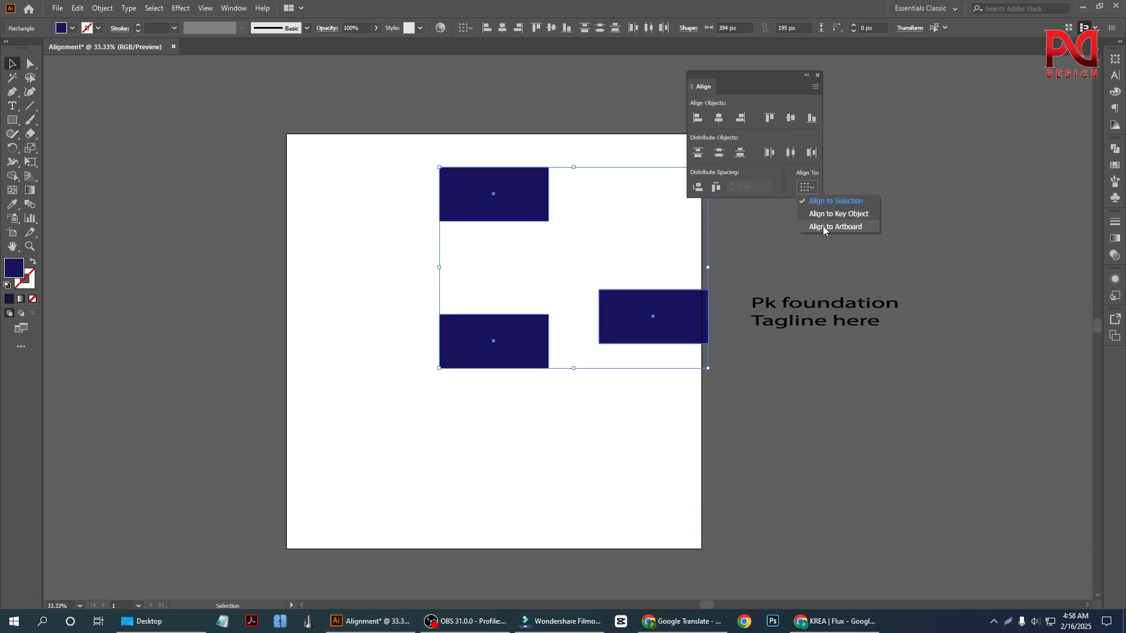
click(823, 228)
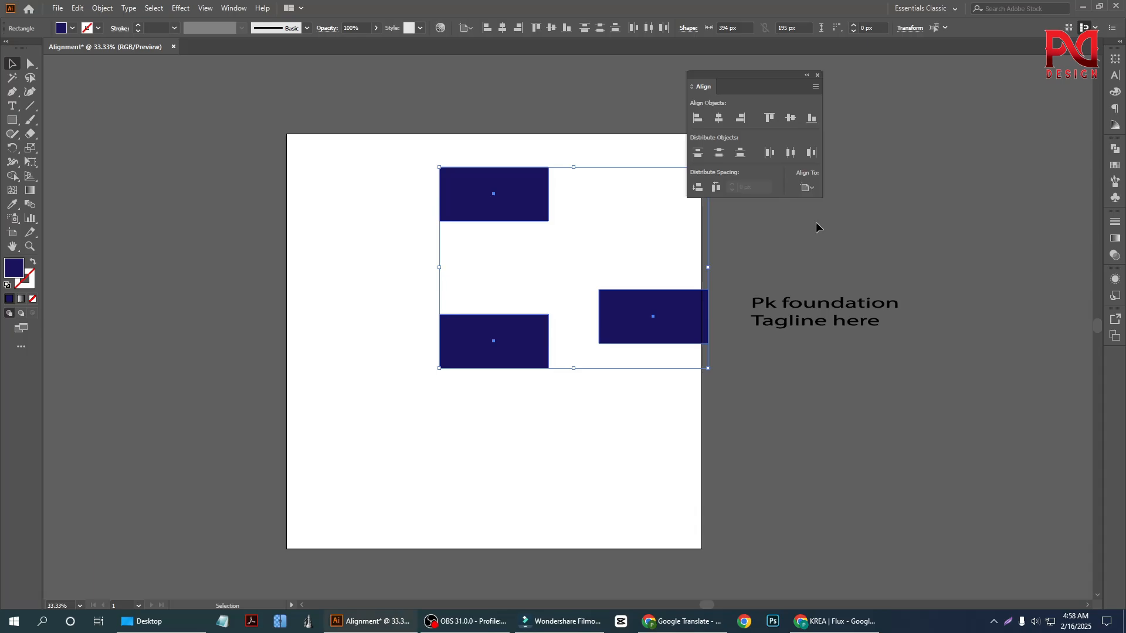
click(723, 153)
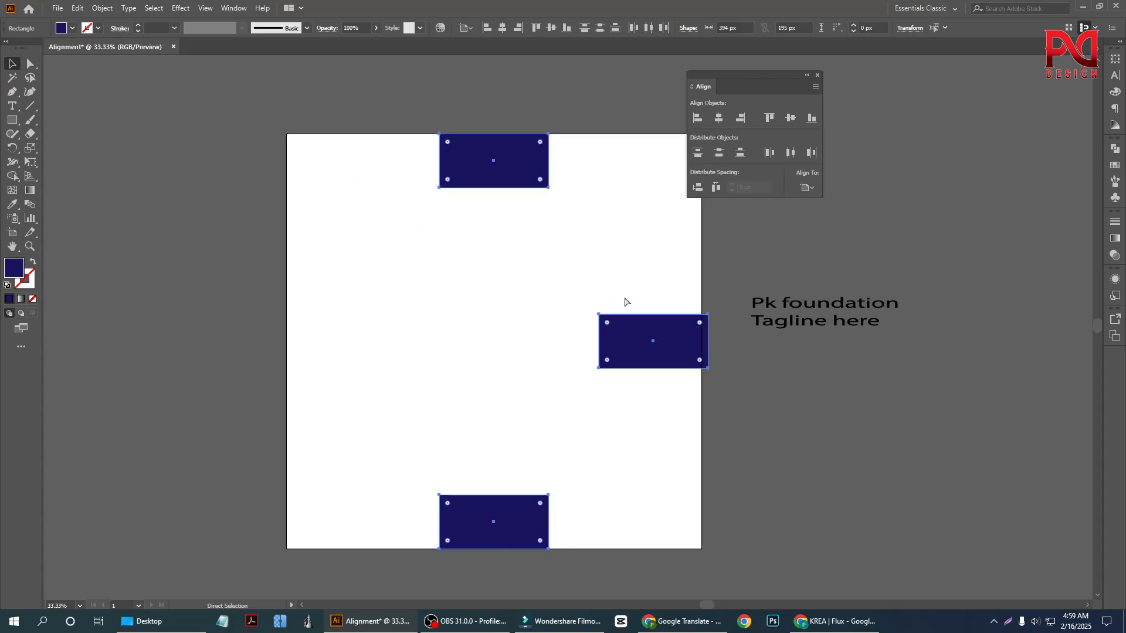
key(ctrl+z)
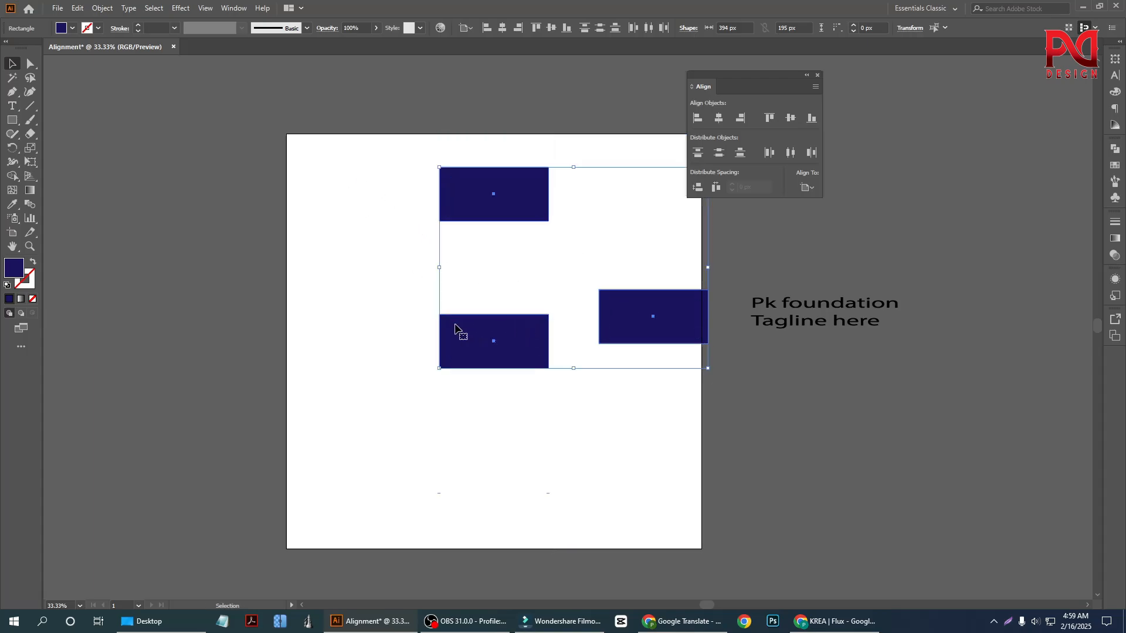
drag(382, 202, 672, 397)
click(666, 405)
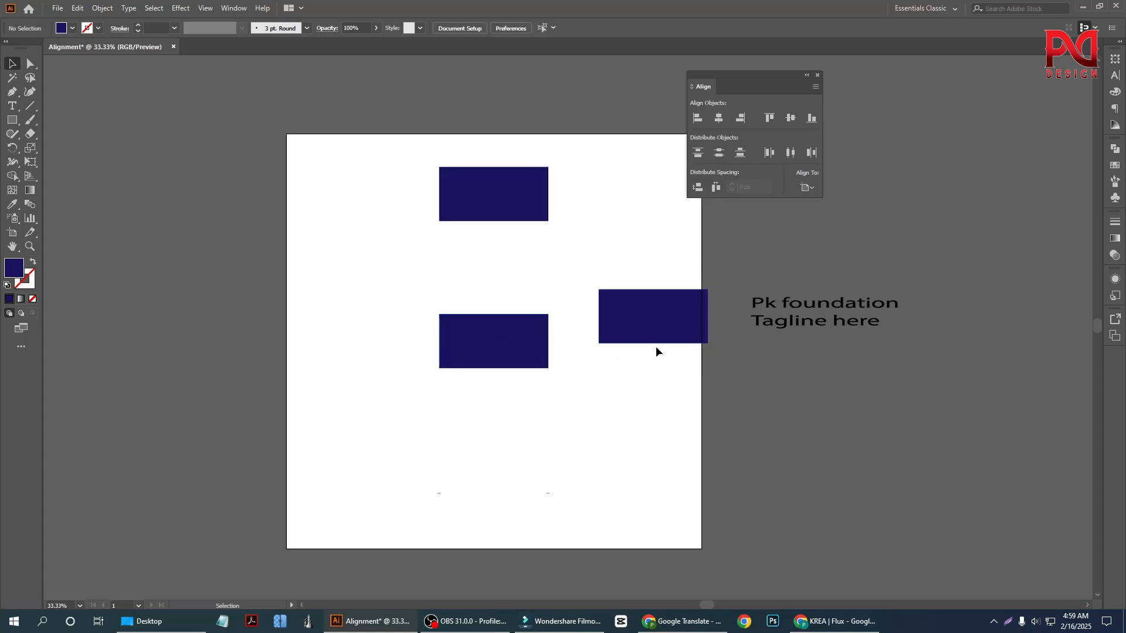
Step: Move the offset rectangle up inside the artboard and distribute all three rectangles by vertical centre using Align to Selection
drag(644, 339, 595, 292)
drag(397, 187, 598, 381)
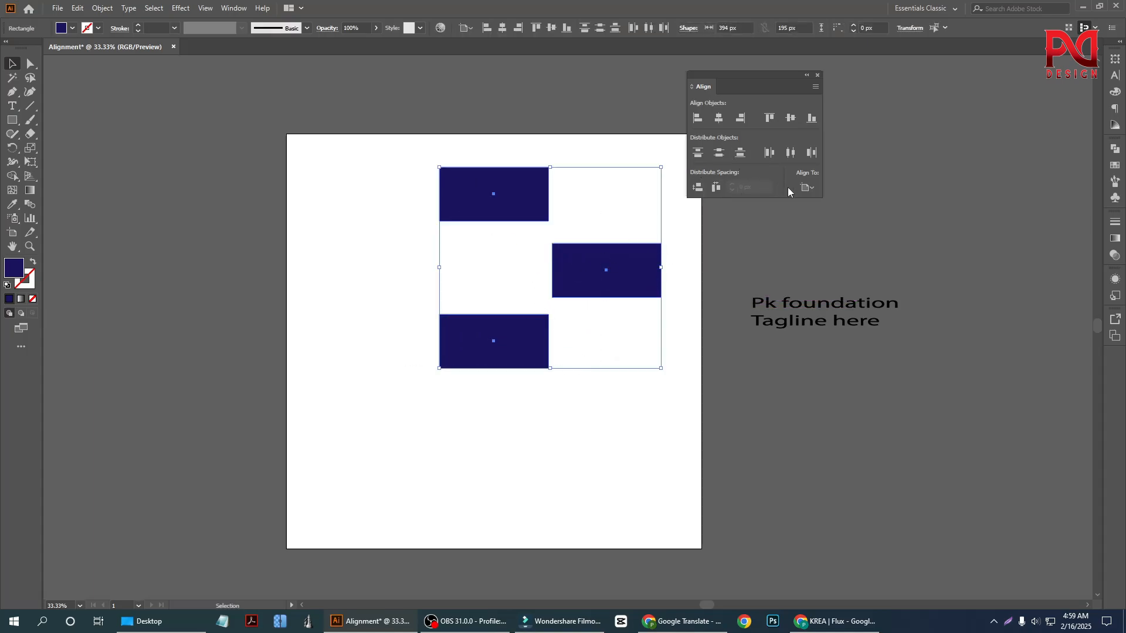
click(808, 188)
click(839, 200)
click(720, 155)
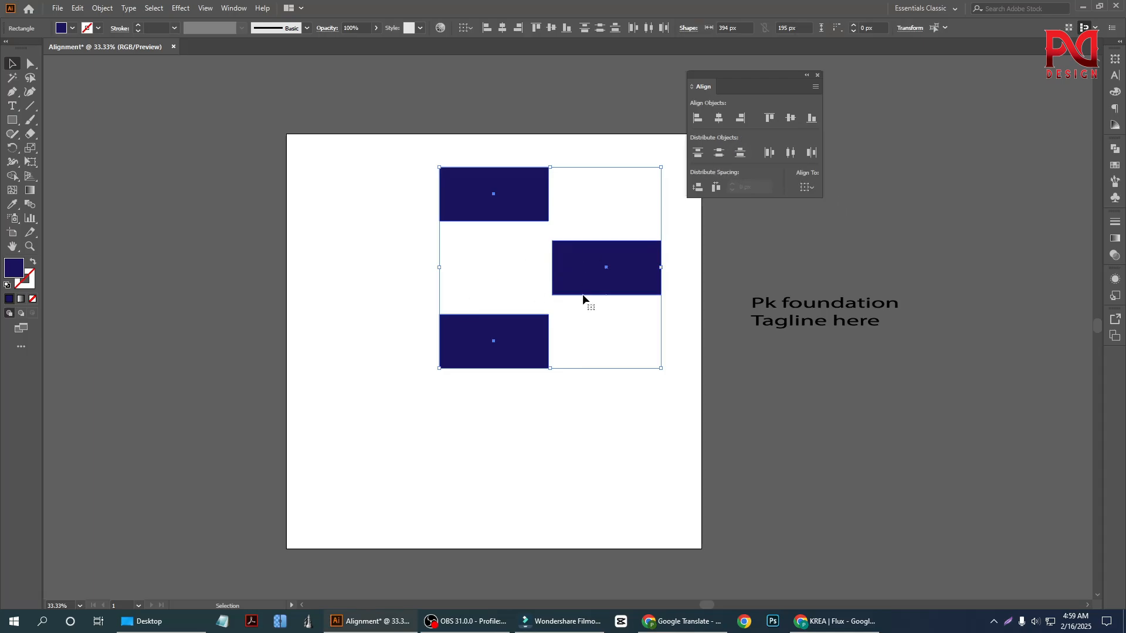
Step: Left-align the three rectangles with the uppermost one as the key object, and deselect them
drag(532, 229, 607, 304)
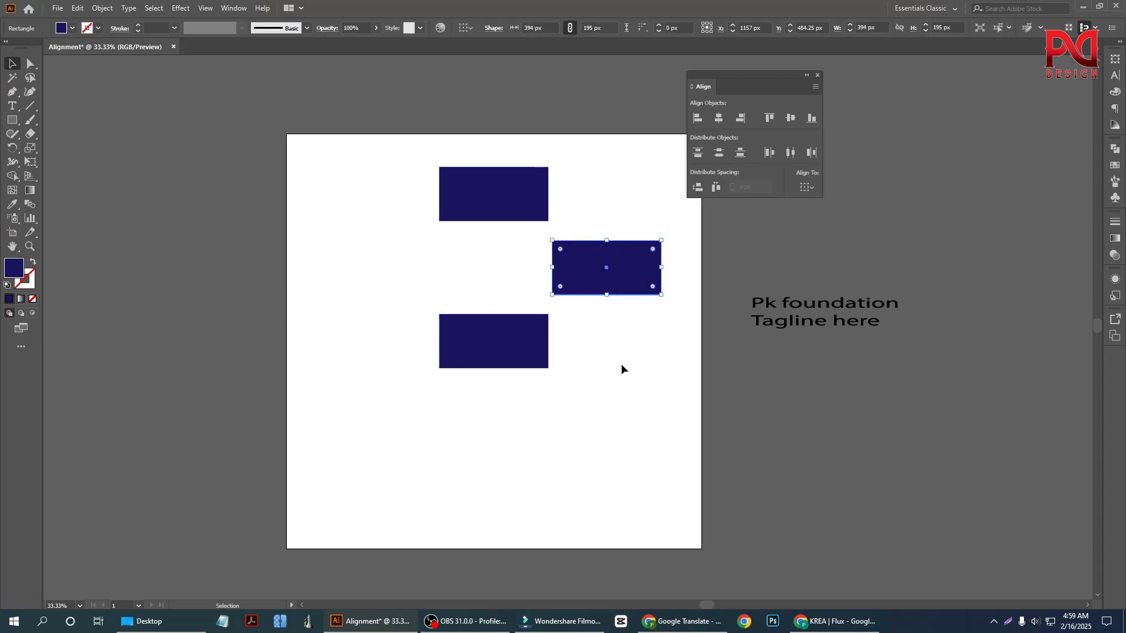
drag(361, 191, 622, 389)
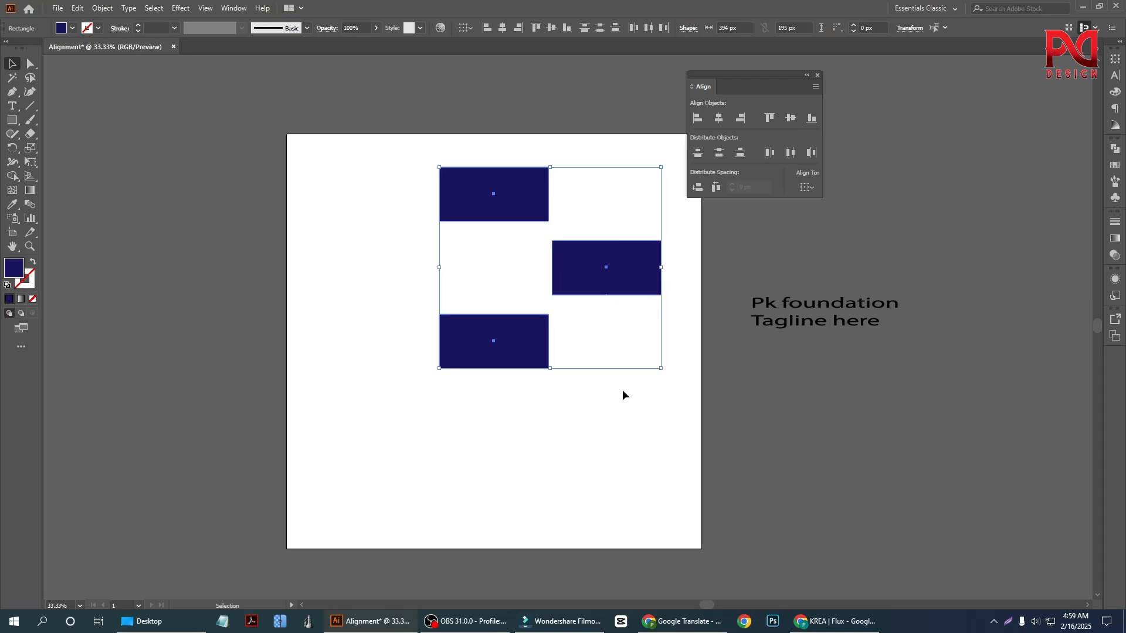
click(467, 201)
click(698, 118)
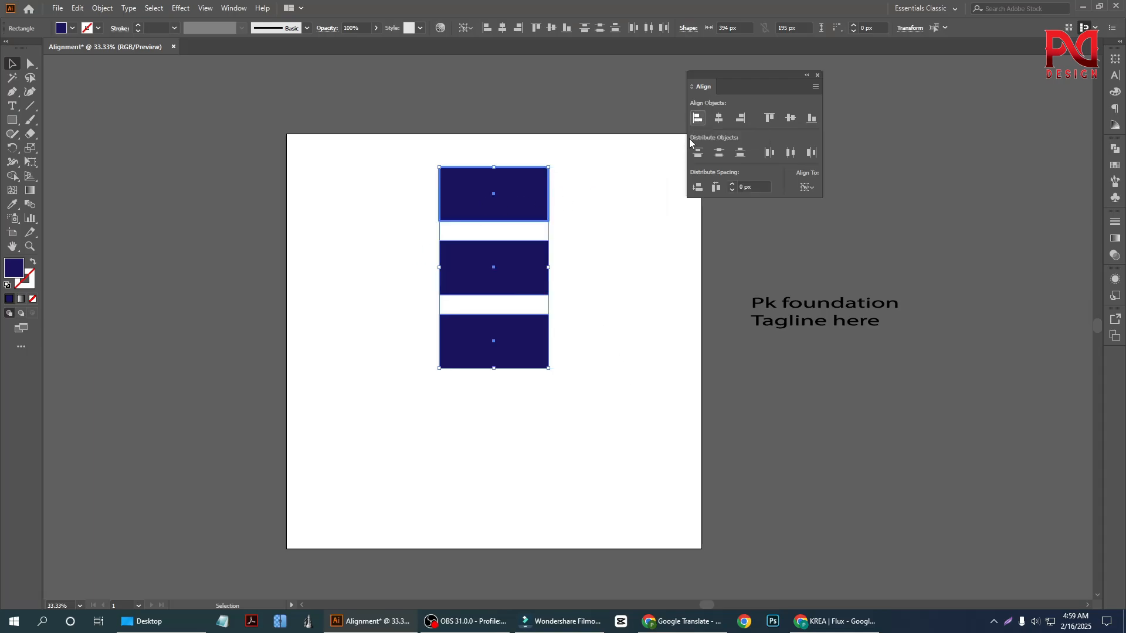
click(398, 291)
drag(395, 170, 597, 375)
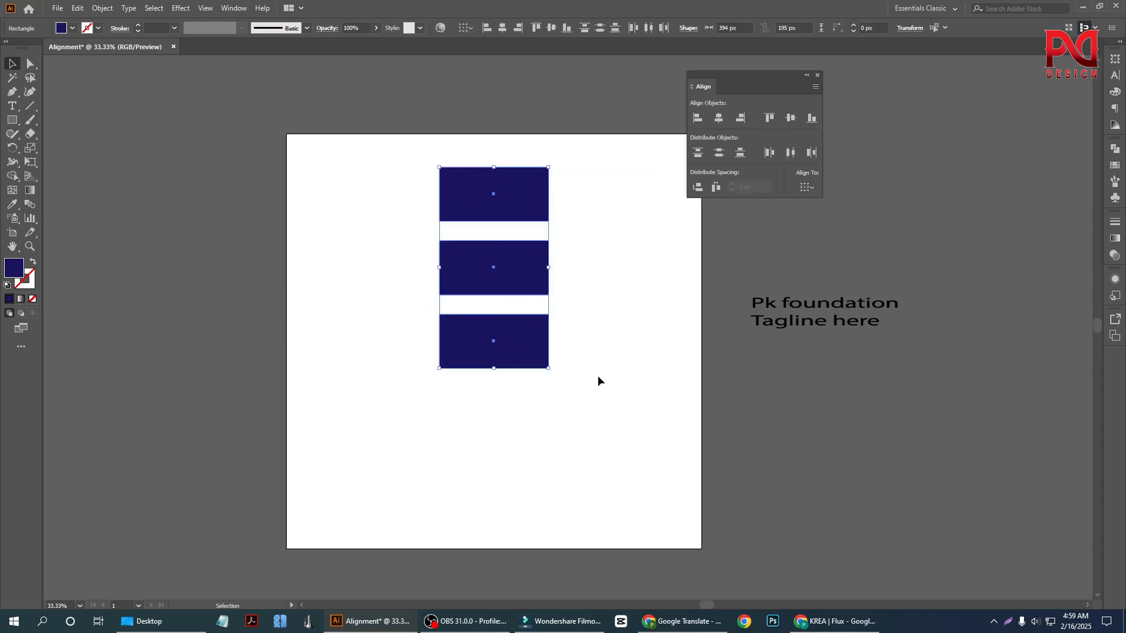
click(597, 375)
Step: Fill the middle rectangle of the stack with red and deselect it
scroll(488, 405, down, 1)
click(498, 303)
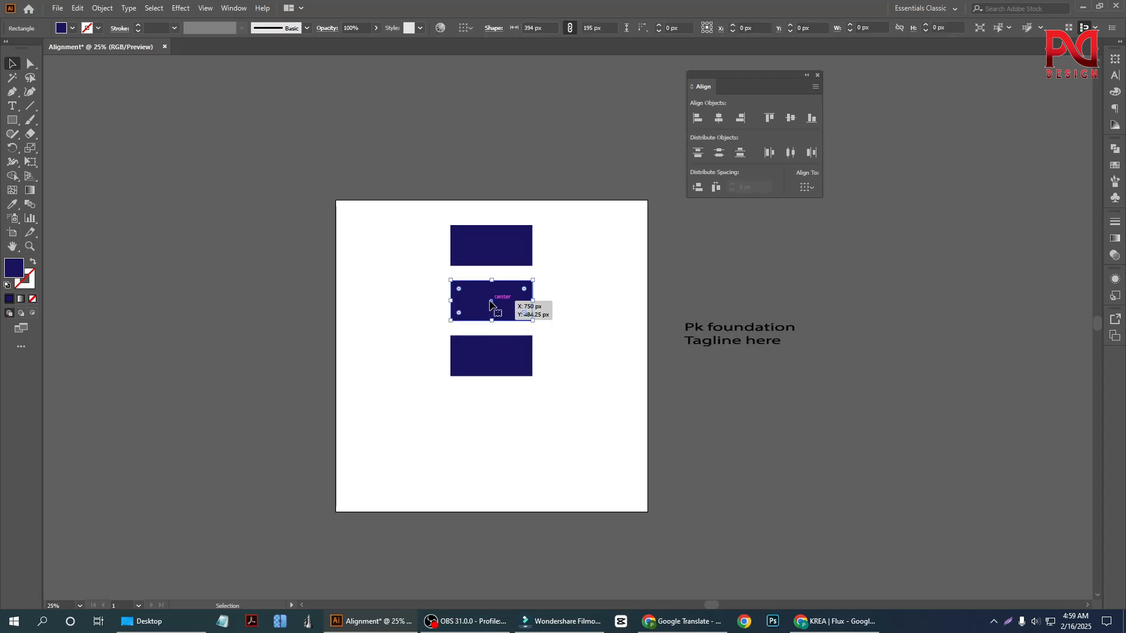
click(72, 32)
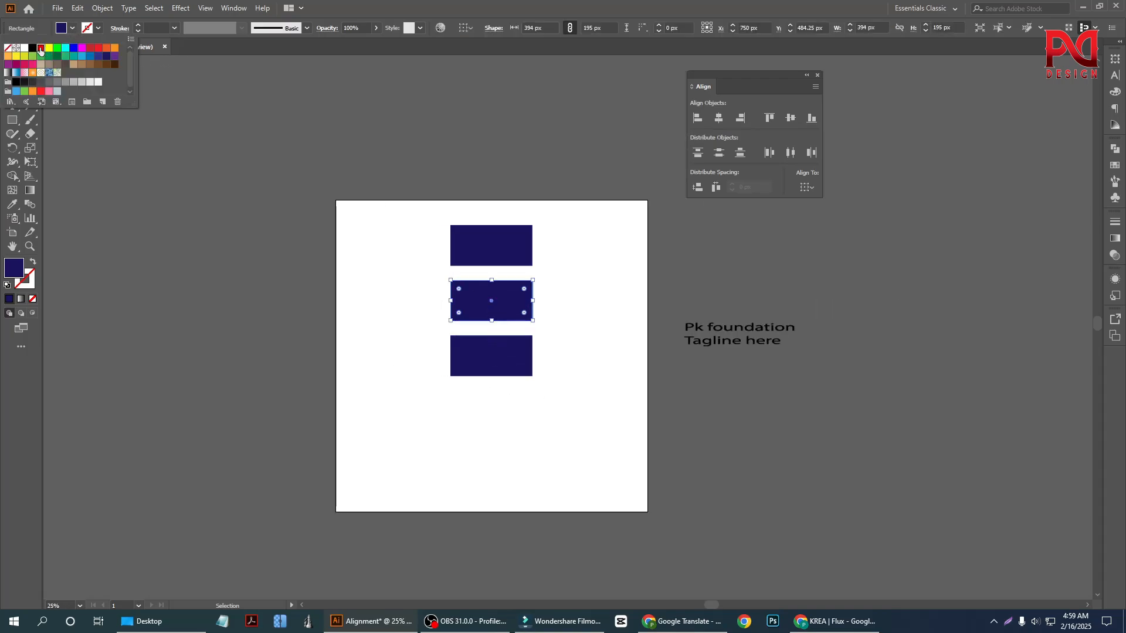
click(44, 54)
click(329, 291)
scroll(508, 370, up, 1)
scroll(575, 392, down, 1)
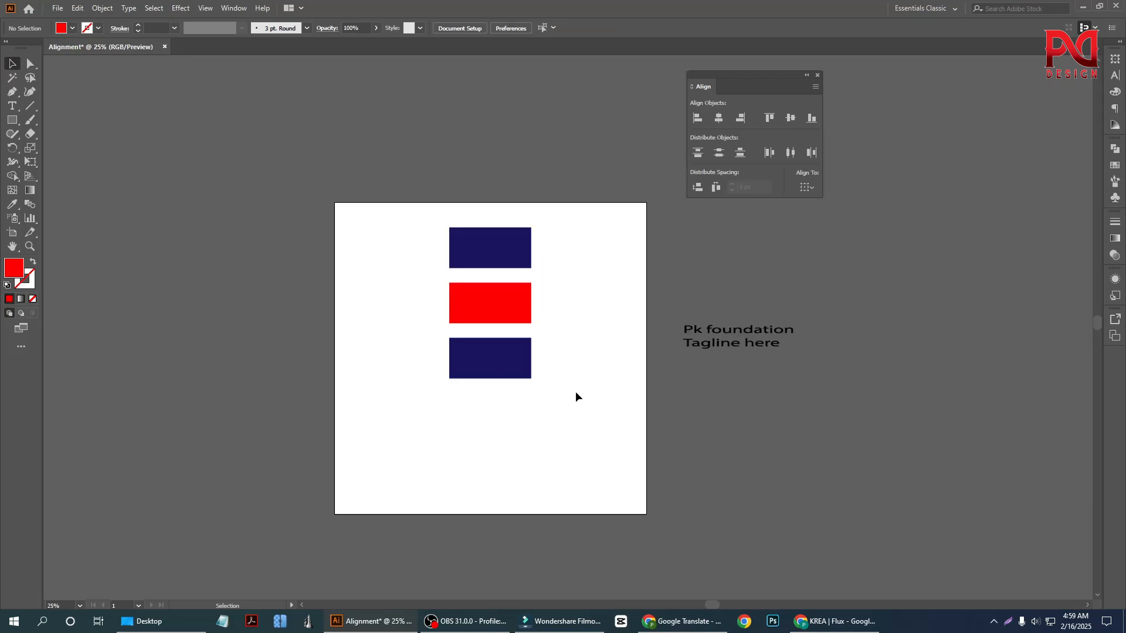
Step: Draw a vertical line about 787 px long with the Line Segment tool beside the rectangle stack's left side, and deselect it
scroll(508, 357, down, 1)
scroll(508, 358, up, 1)
scroll(498, 375, down, 1)
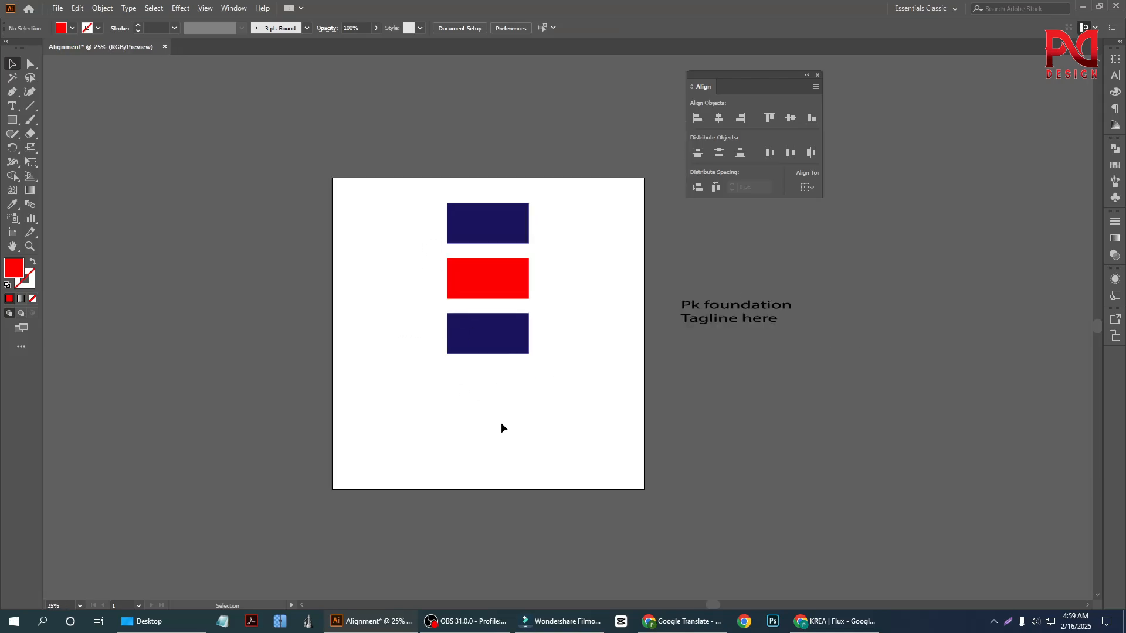
scroll(432, 399, up, 1)
click(30, 106)
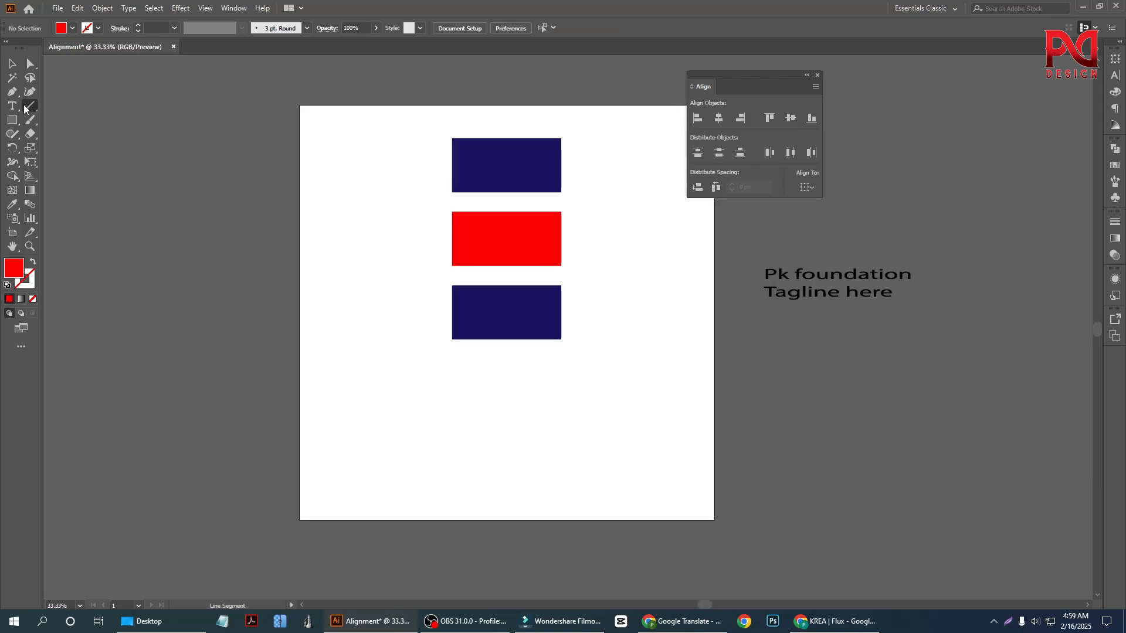
scroll(442, 437, down, 2)
scroll(410, 433, down, 1)
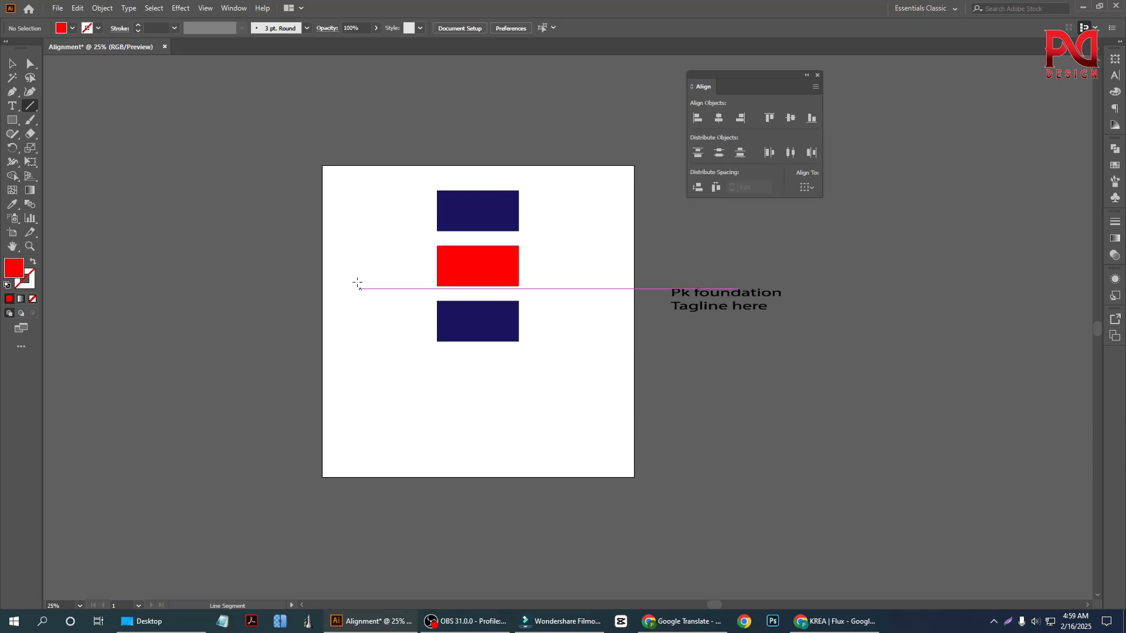
drag(350, 263, 364, 426)
scroll(364, 355, up, 2)
scroll(378, 365, down, 1)
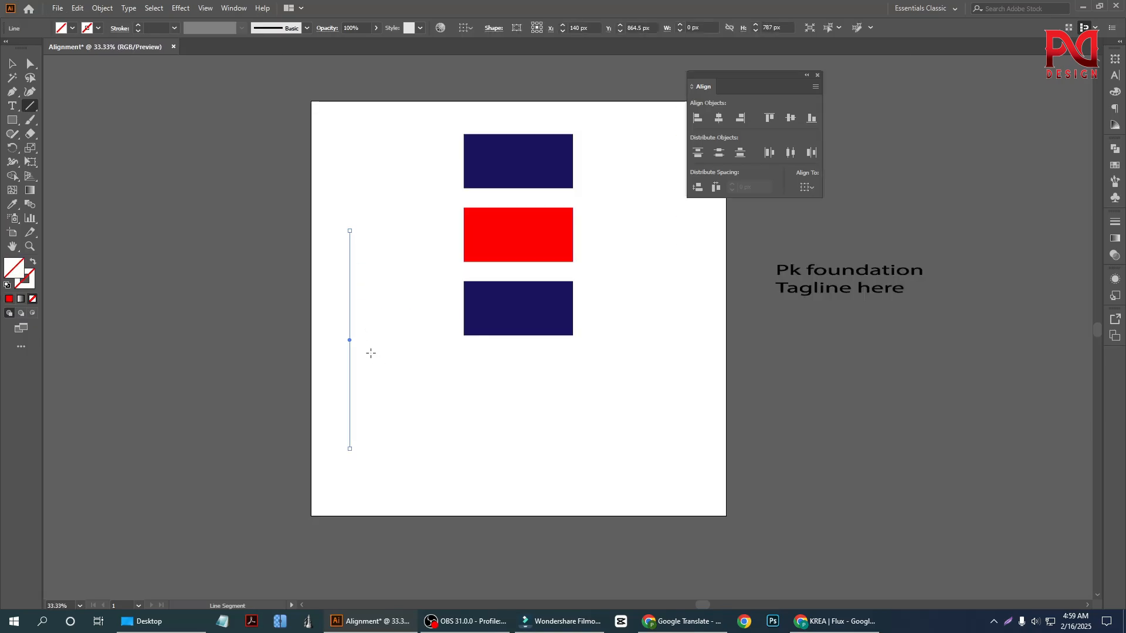
click(11, 63)
click(227, 216)
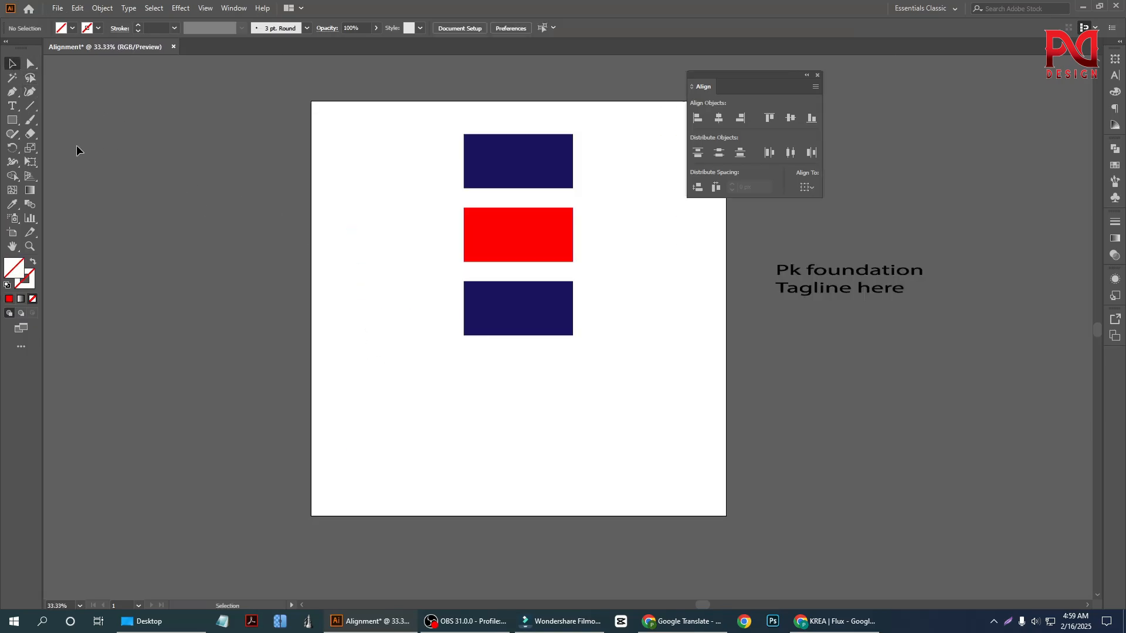
Step: Draw a horizontal line about 336 px long across the upper part of the vertical line
click(30, 107)
scroll(315, 295, up, 1)
drag(307, 290, 446, 290)
Step: Select the crossing vertical and horizontal lines together
drag(226, 232, 438, 415)
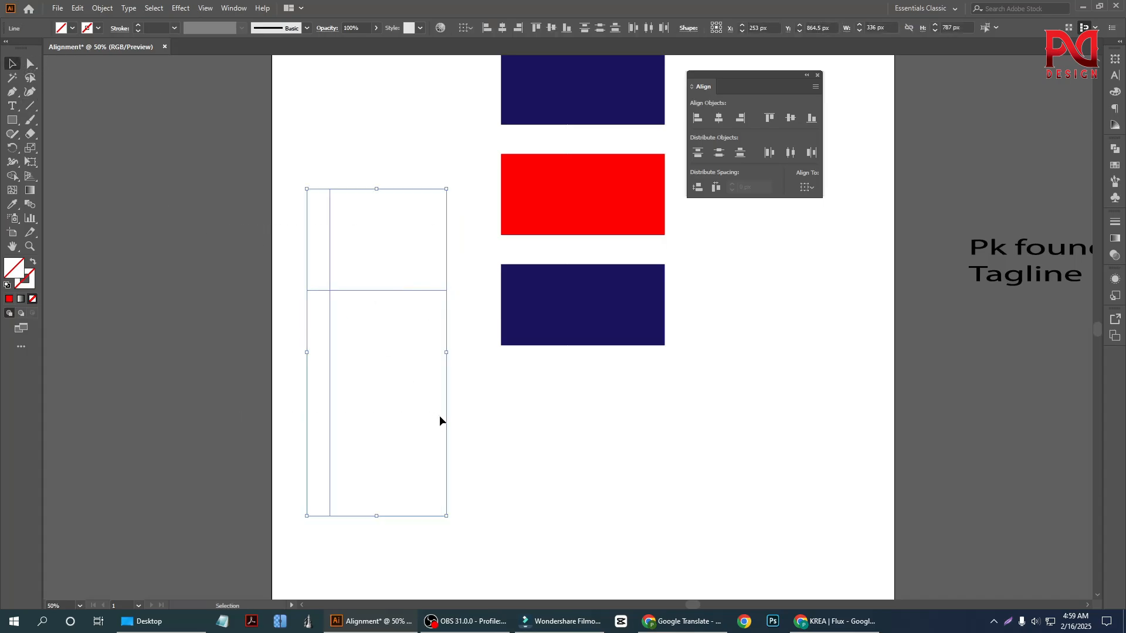
scroll(355, 349, down, 1)
scroll(347, 344, up, 1)
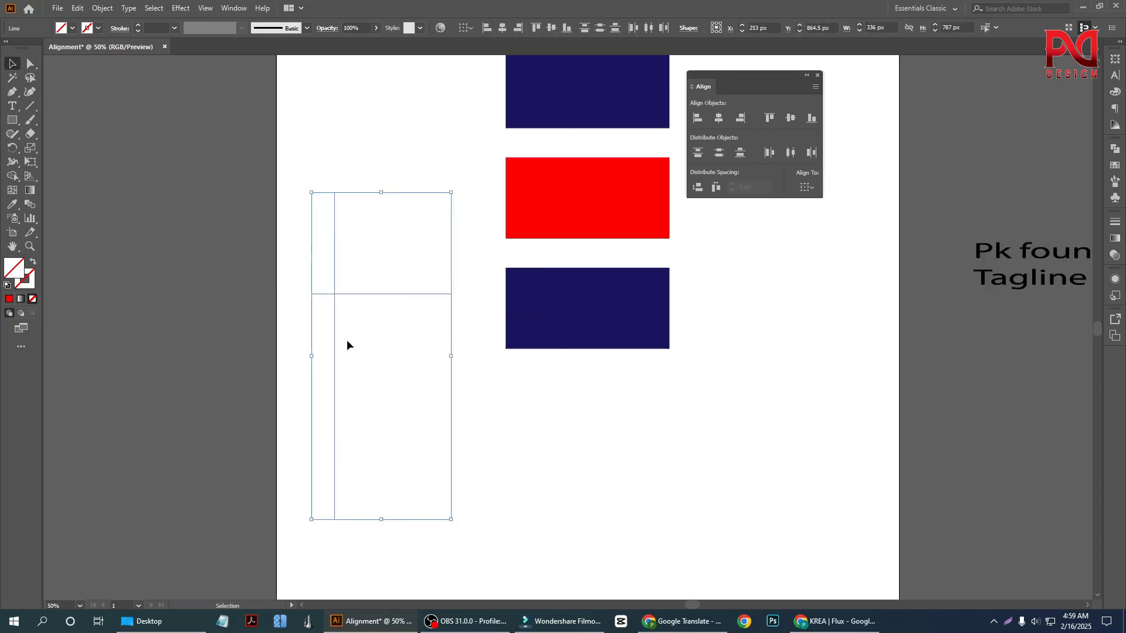
click(355, 340)
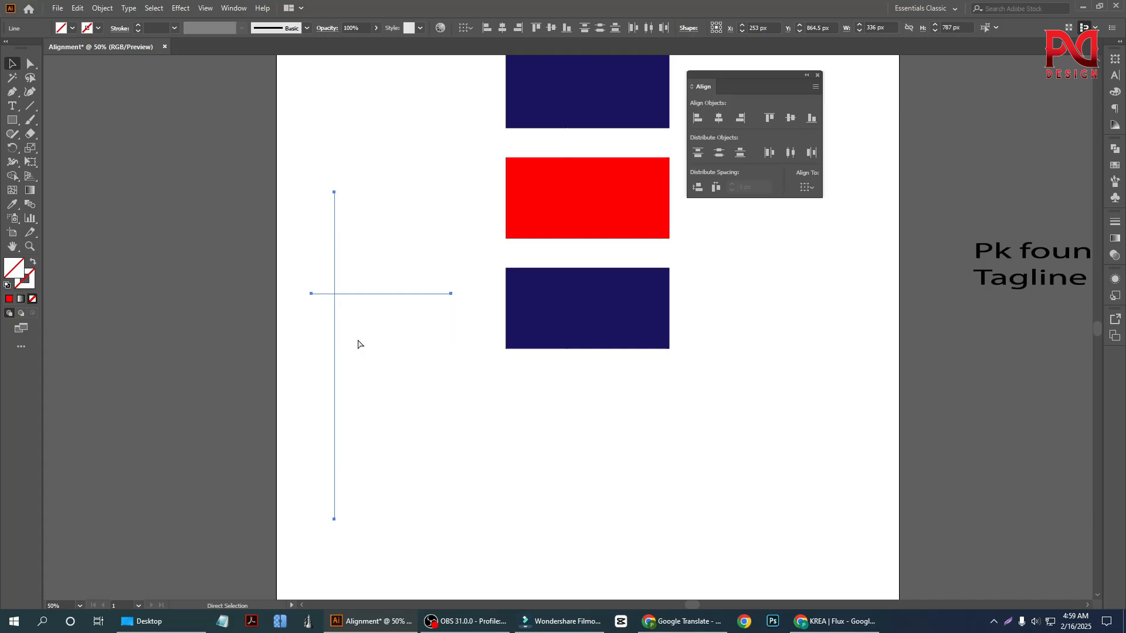
drag(308, 273, 403, 385)
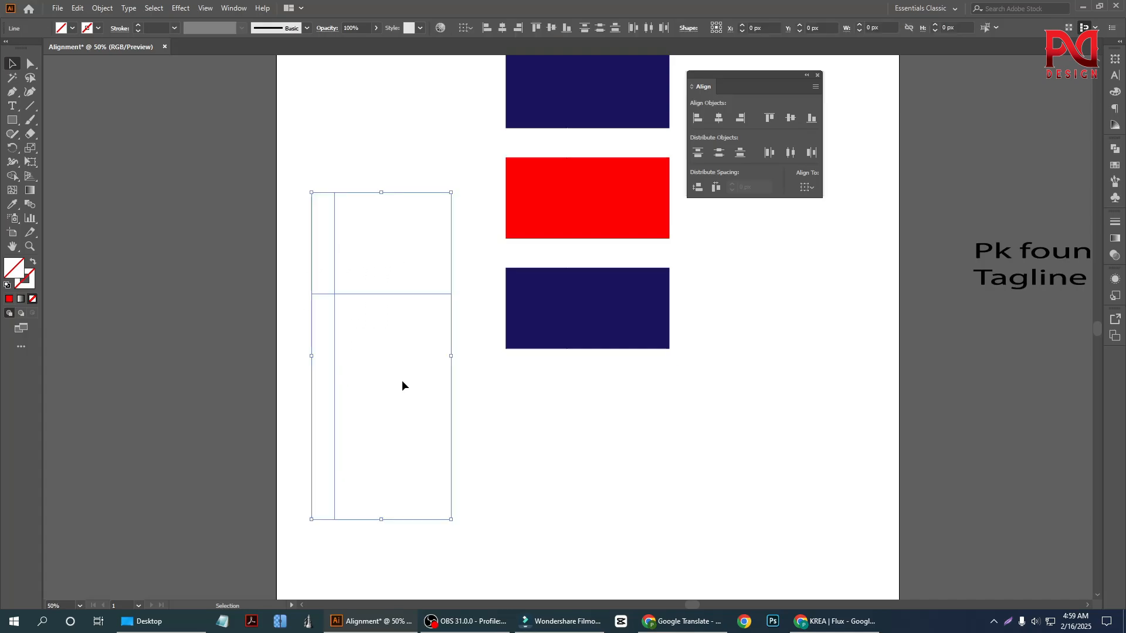
Step: Apply a 2 pt stroke to both crossing lines and deselect them
click(139, 26)
click(139, 26)
click(343, 339)
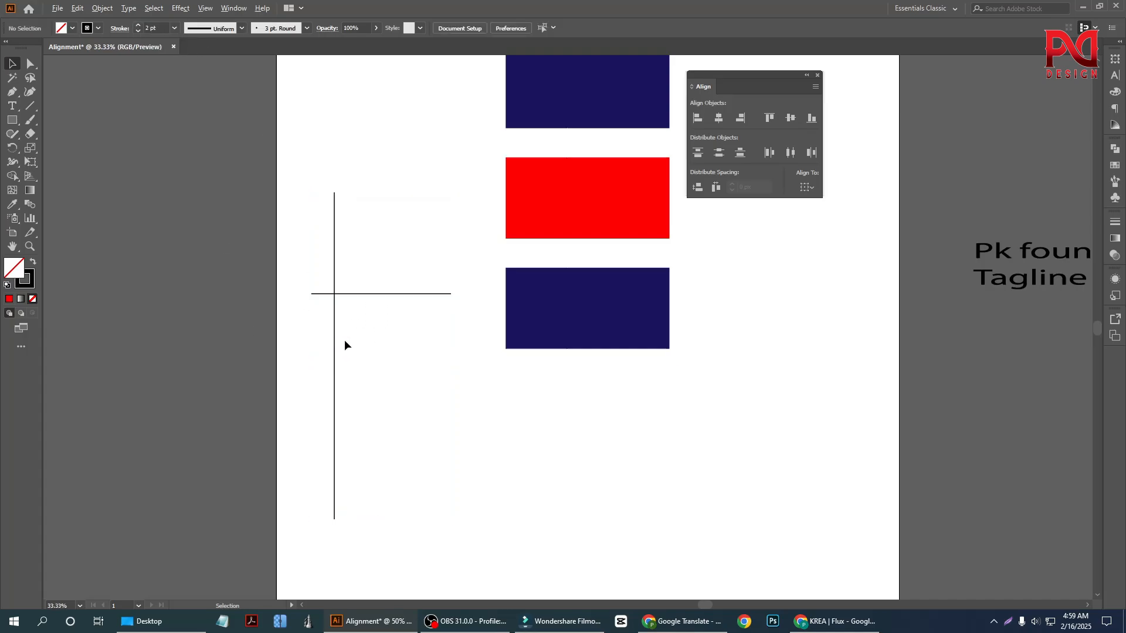
click(471, 243)
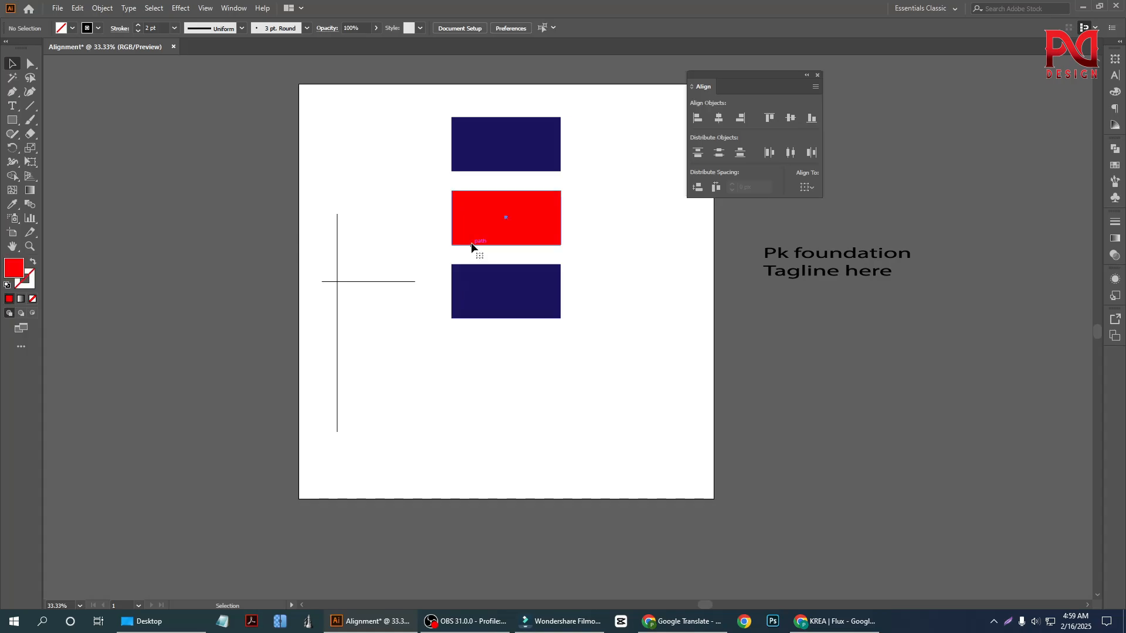
click(379, 234)
scroll(359, 282, up, 1)
drag(317, 270, 515, 434)
click(377, 302)
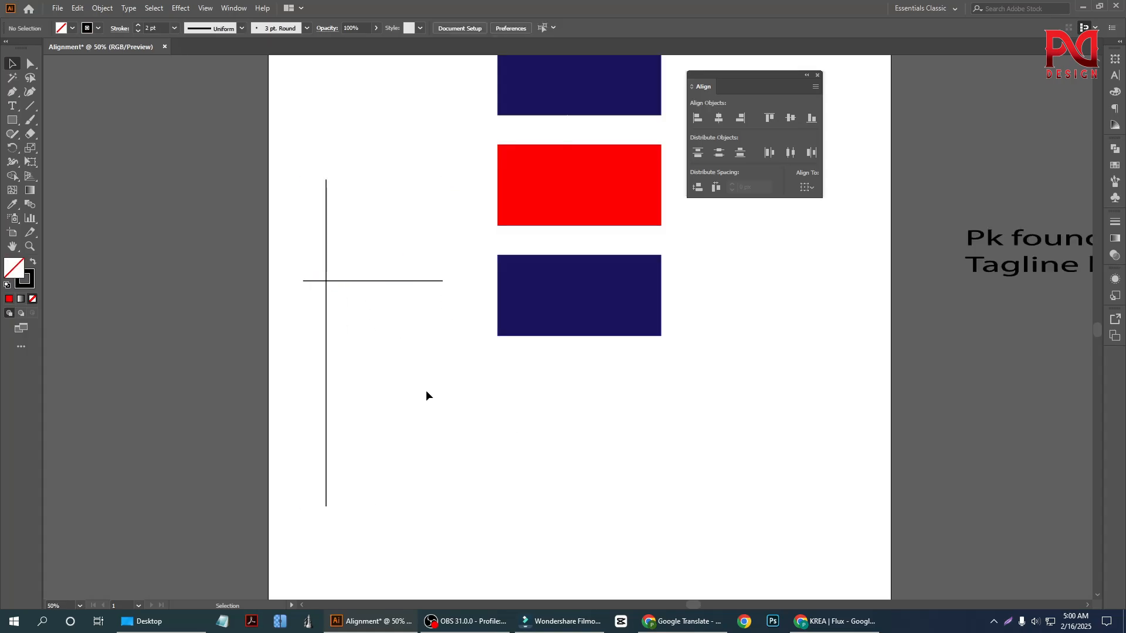
scroll(415, 370, down, 1)
scroll(522, 264, up, 2)
Step: Align the red rectangle's top edge to the horizontal line, using the line as key object
click(550, 217)
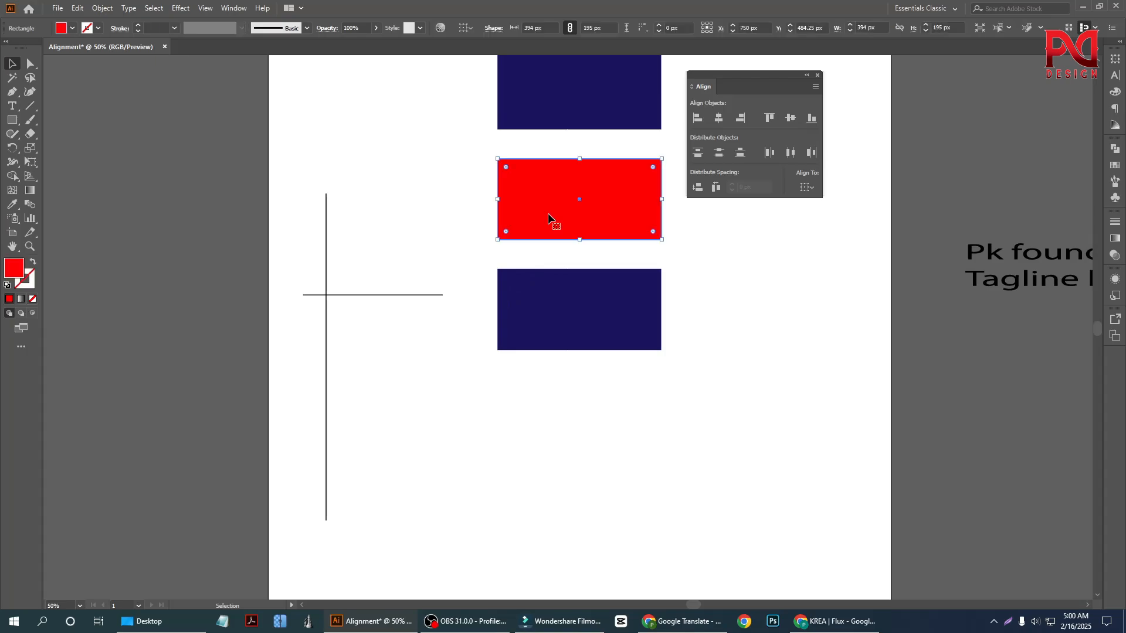
shift+click(316, 295)
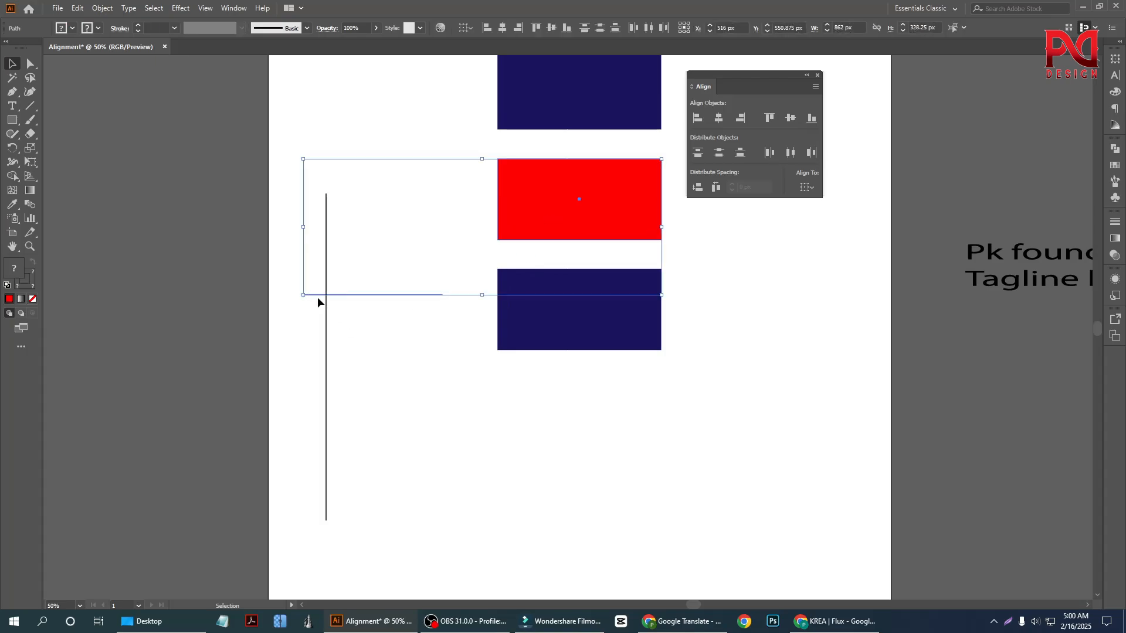
click(317, 297)
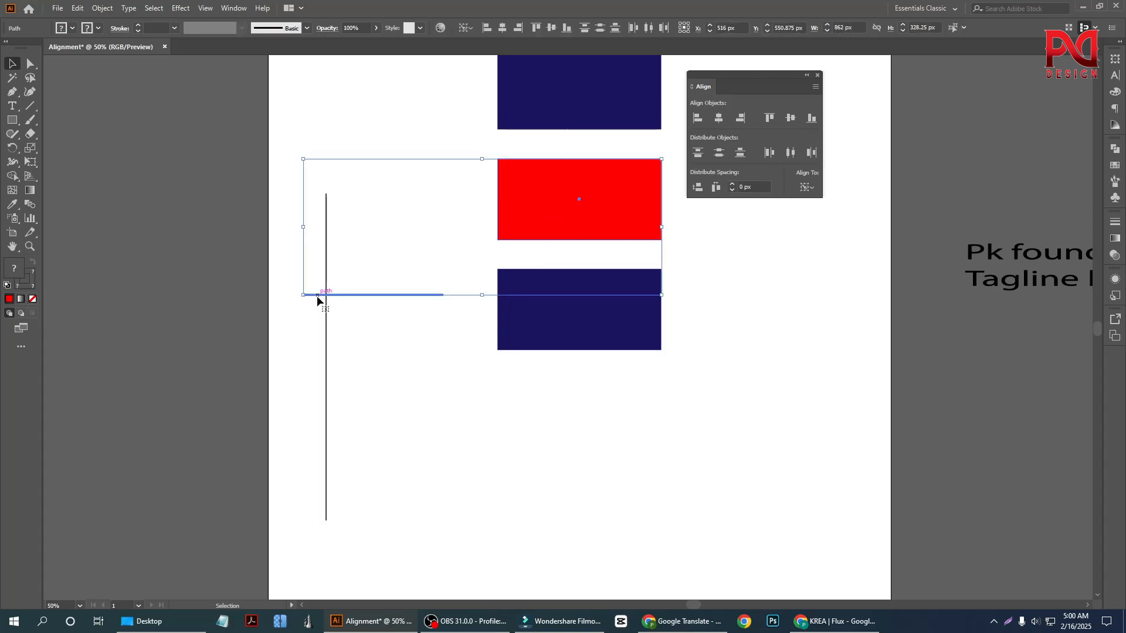
click(772, 122)
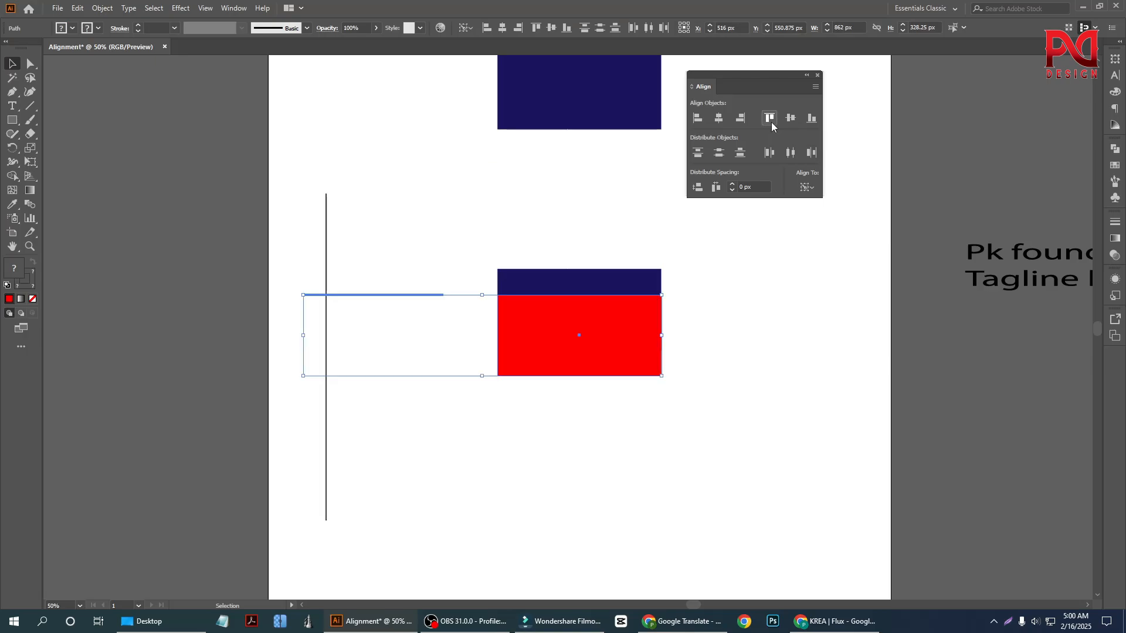
click(742, 473)
Step: Align the red rectangle's left edge to the vertical line, using the line as key object, and deselect
click(631, 371)
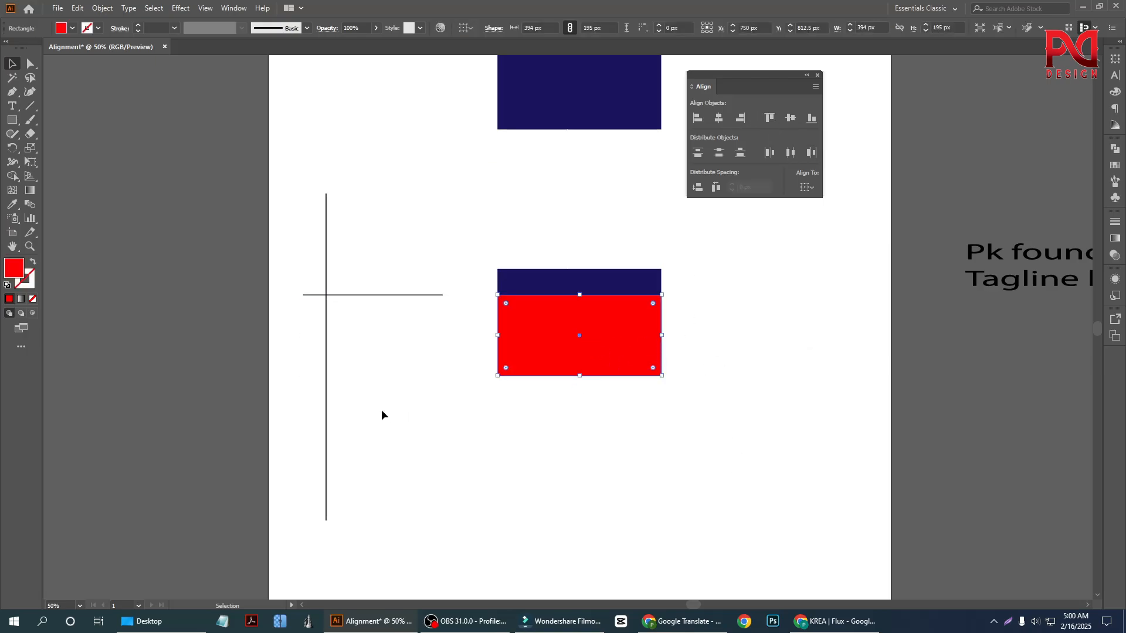
shift+click(326, 378)
click(326, 373)
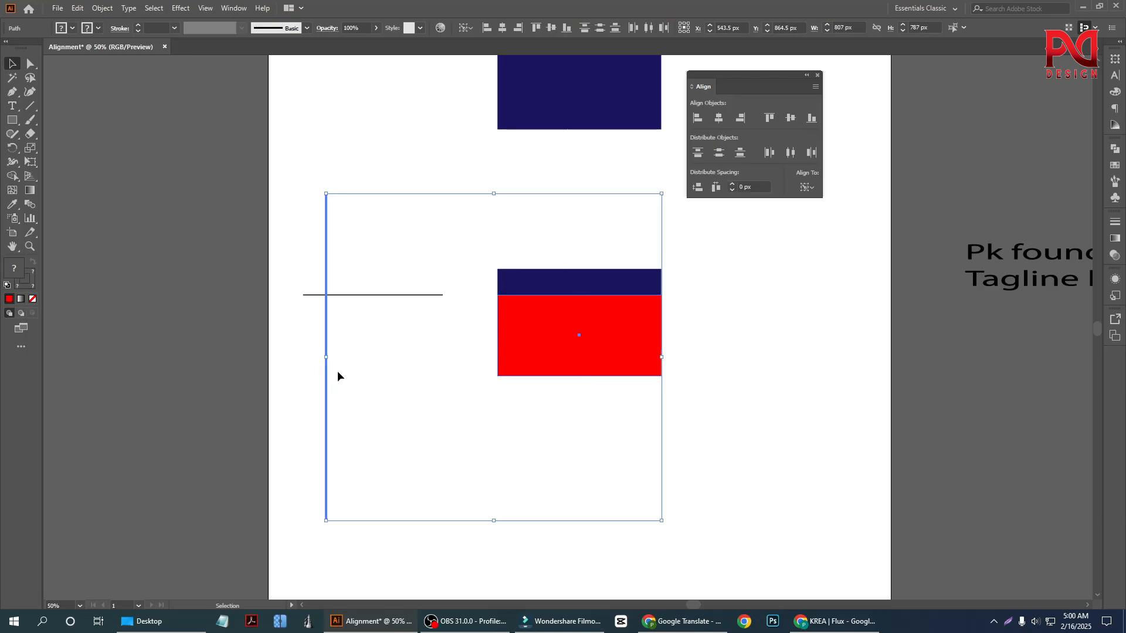
click(697, 119)
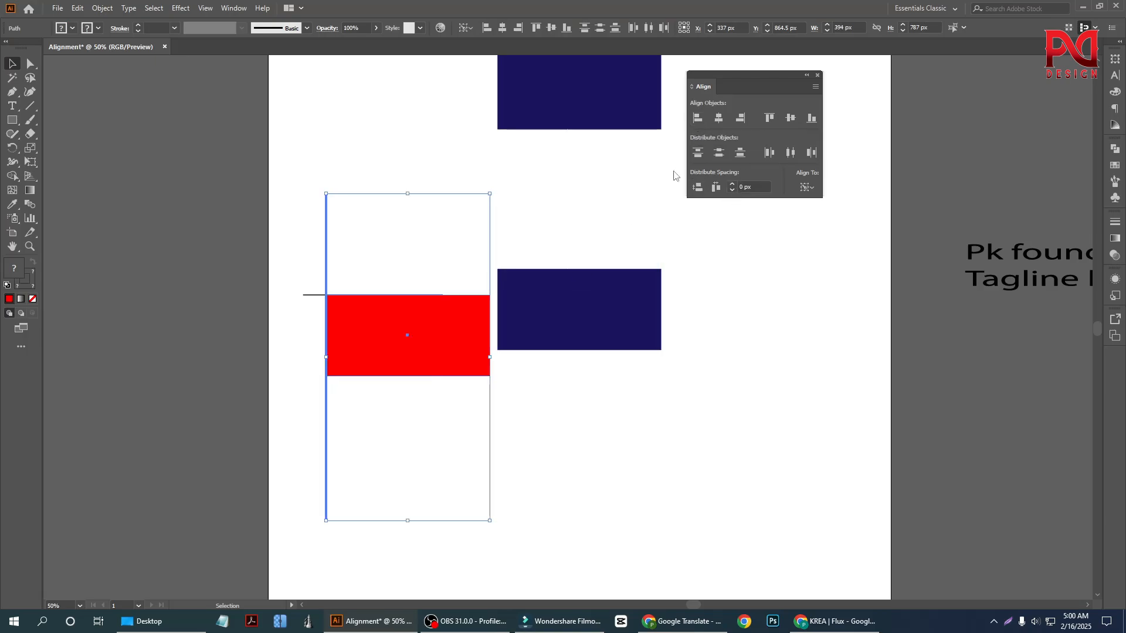
click(519, 196)
Step: Examine how the red rectangle's top and left edges meet the two crossing lines
scroll(328, 328, up, 3)
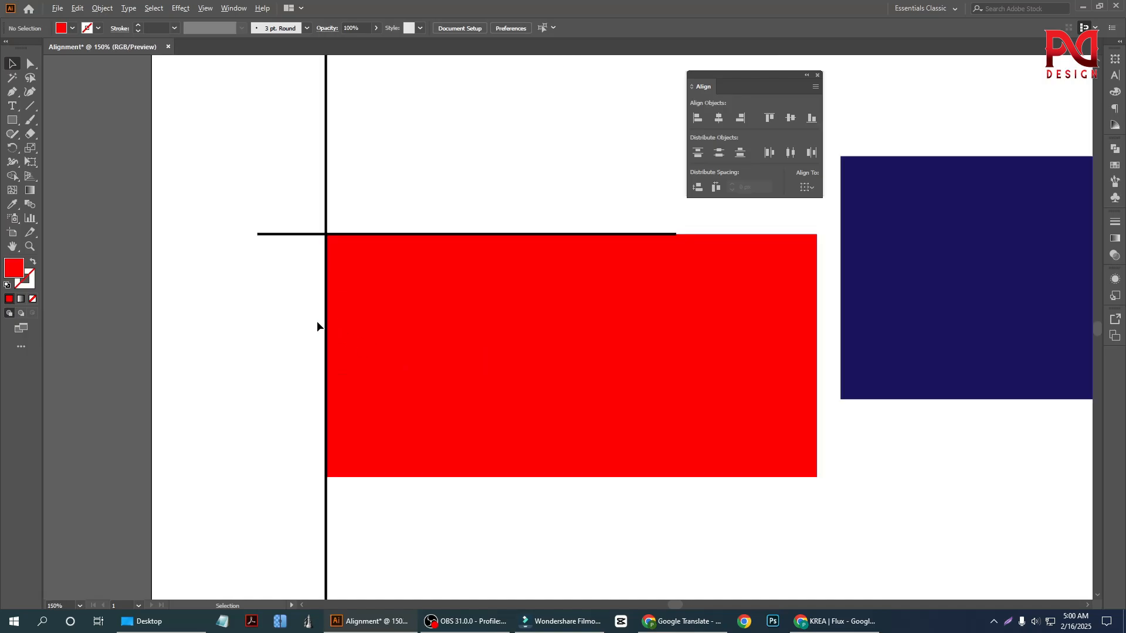
scroll(345, 324, down, 4)
scroll(346, 332, down, 1)
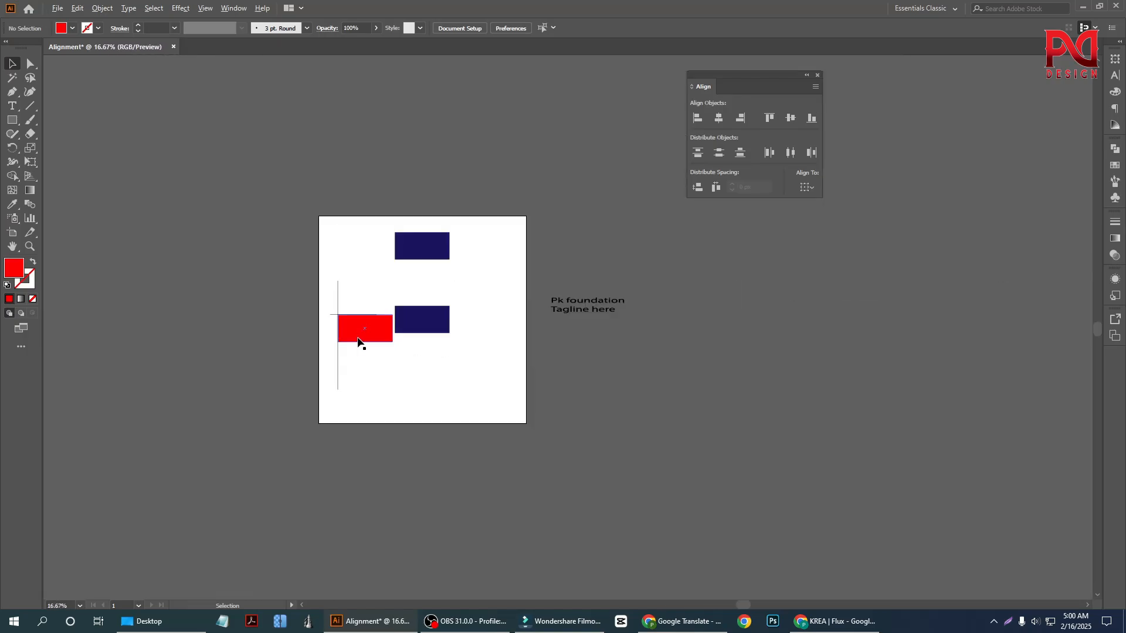
scroll(364, 376, up, 2)
scroll(405, 399, down, 1)
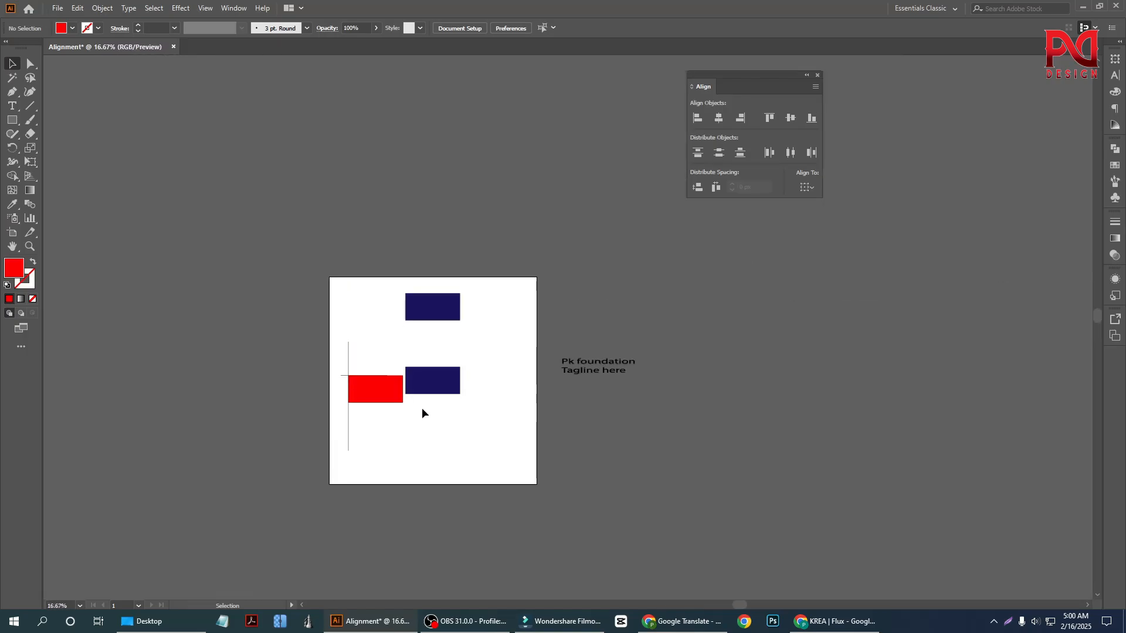
scroll(407, 417, up, 1)
scroll(530, 375, down, 2)
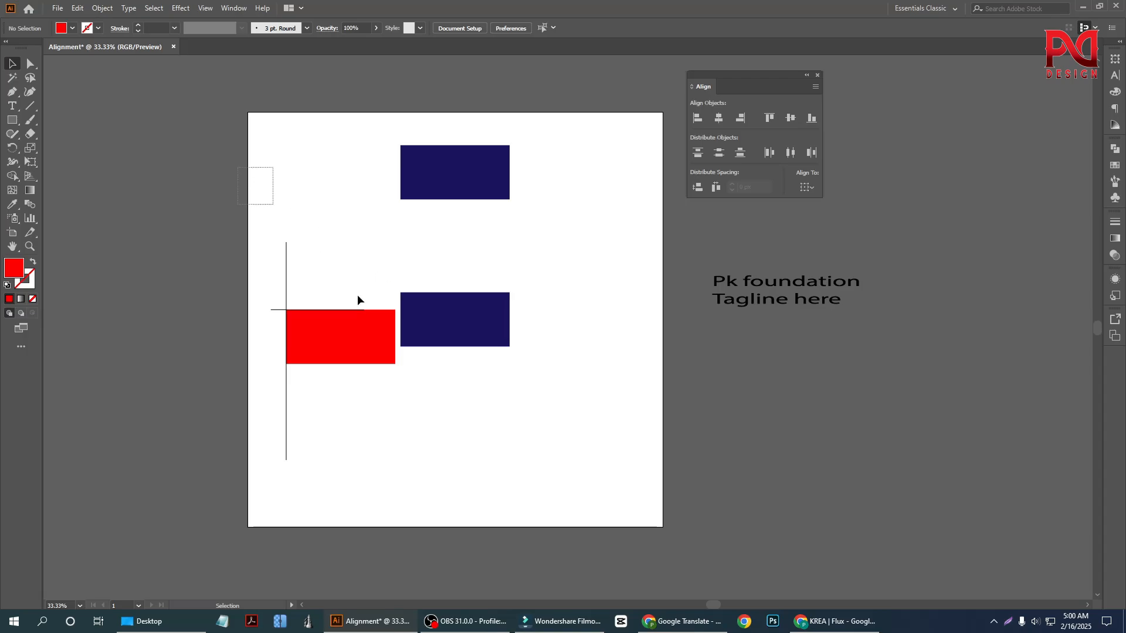
drag(357, 295, 528, 450)
click(615, 400)
drag(223, 181, 582, 420)
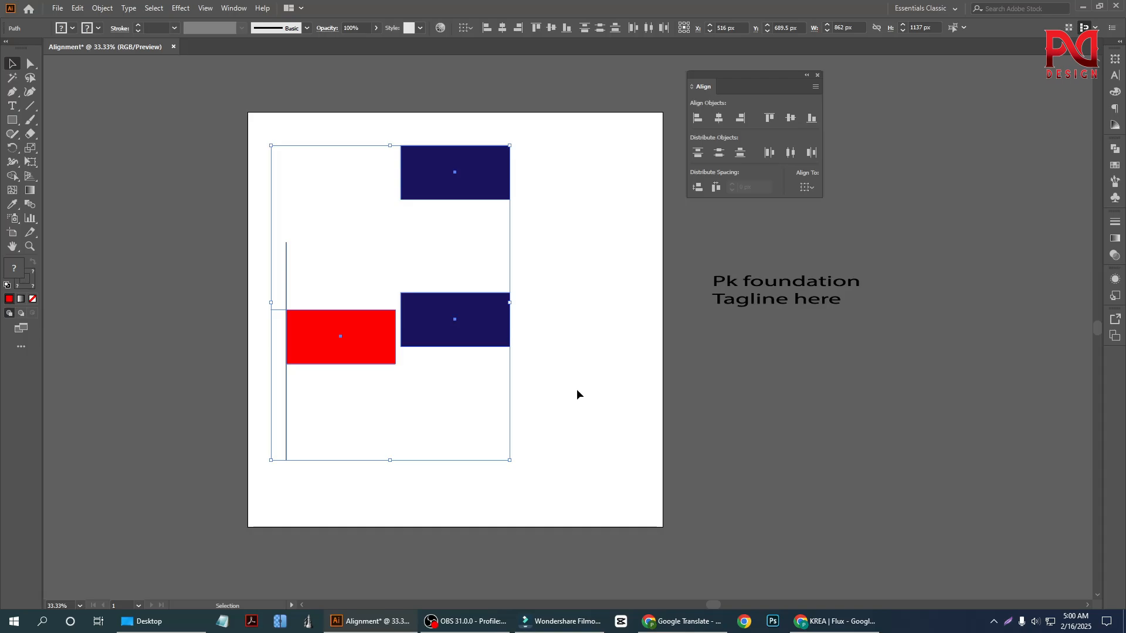
click(612, 361)
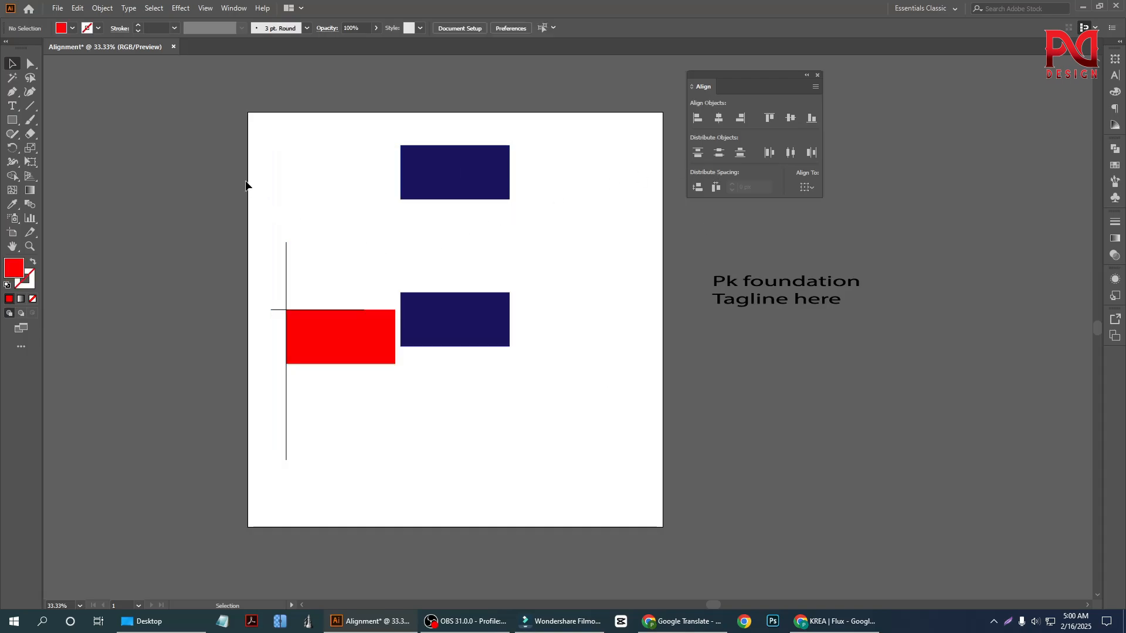
drag(245, 185, 529, 417)
click(649, 249)
scroll(614, 340, down, 1)
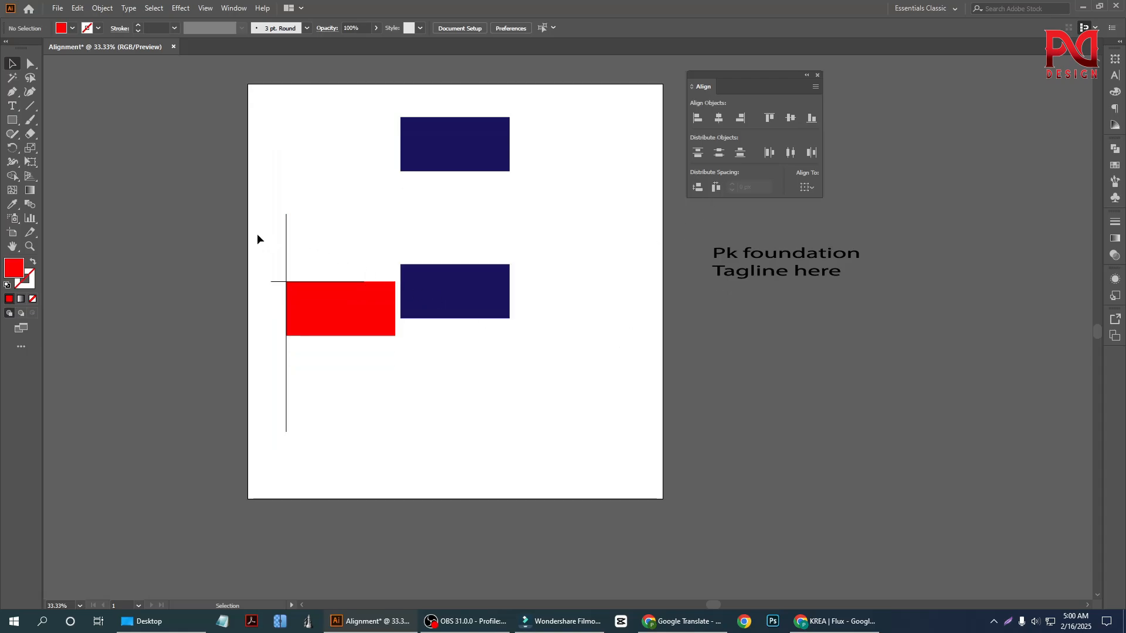
Step: Delete the vertical and the horizontal line beside the red rectangle
scroll(270, 271, up, 1)
click(289, 242)
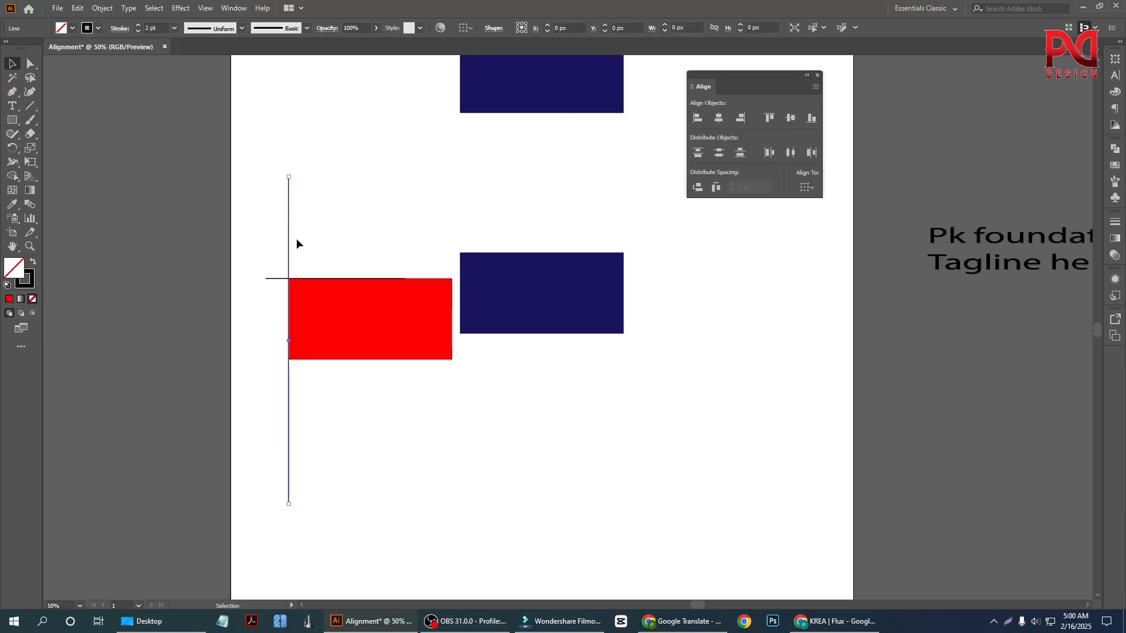
key(Delete)
drag(240, 237, 281, 306)
key(Delete)
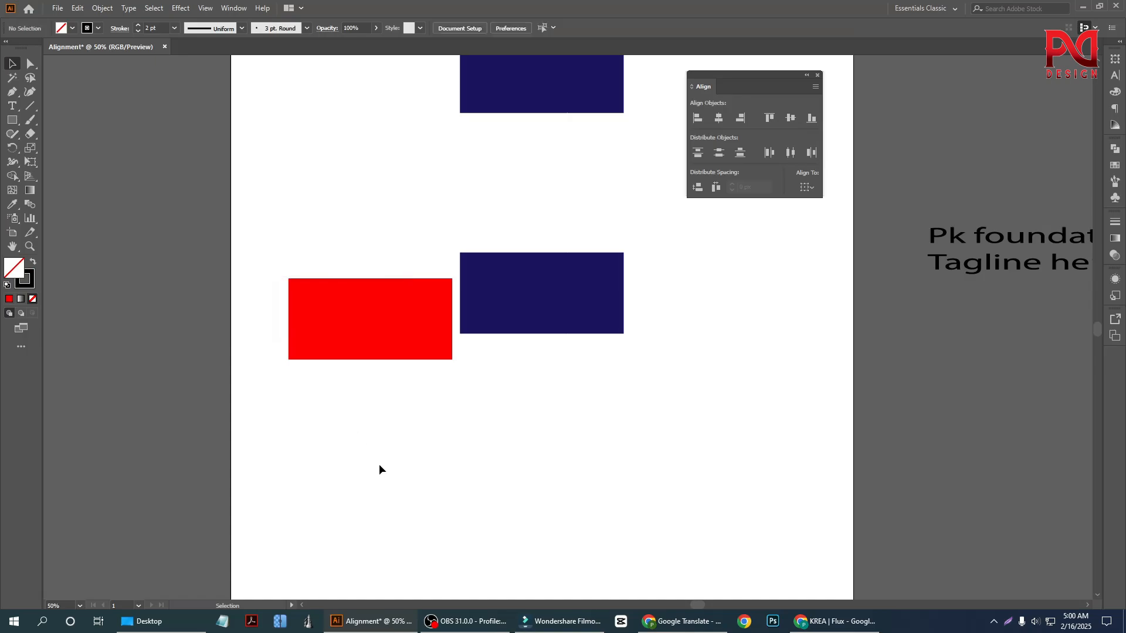
Step: Move the red rectangle back between the two navy rectangles and deselect it
scroll(402, 432, up, 2)
scroll(402, 432, down, 1)
scroll(458, 418, up, 1)
drag(354, 385, 518, 243)
click(614, 287)
Step: Duplicate the lower navy rectangle twice, placing the copies one below the other with uneven gaps
scroll(532, 367, down, 1)
drag(532, 366, 511, 432)
scroll(533, 352, down, 3)
drag(533, 351, 547, 444)
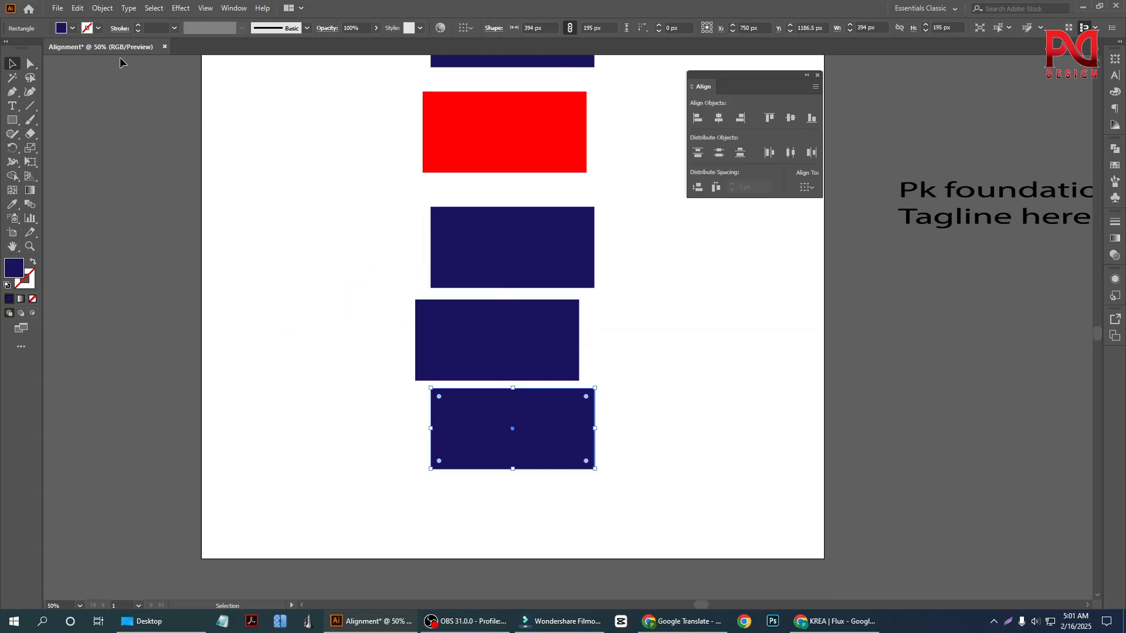
Step: Fill the lowest rectangle with bright blue and deselect it
click(72, 28)
click(69, 48)
click(72, 48)
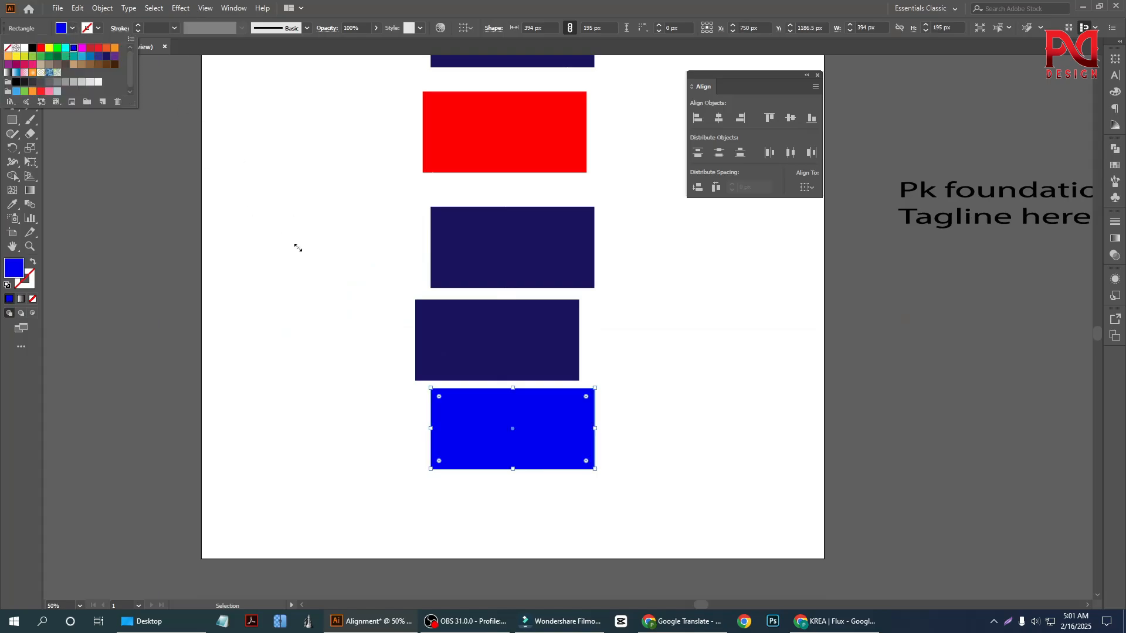
click(342, 278)
Step: Left-align all five rectangles to the topmost rectangle as key object and deselect them
key(ctrl+minus)
key(ctrl+minus)
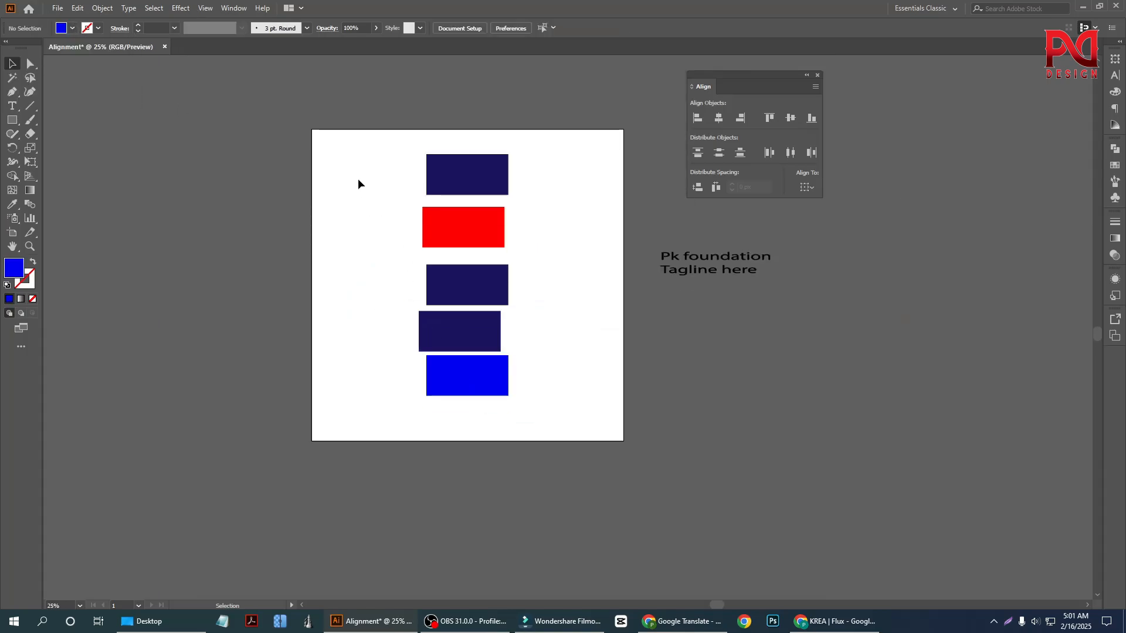
drag(359, 163, 524, 449)
scroll(442, 309, up, 1)
scroll(476, 361, up, 1)
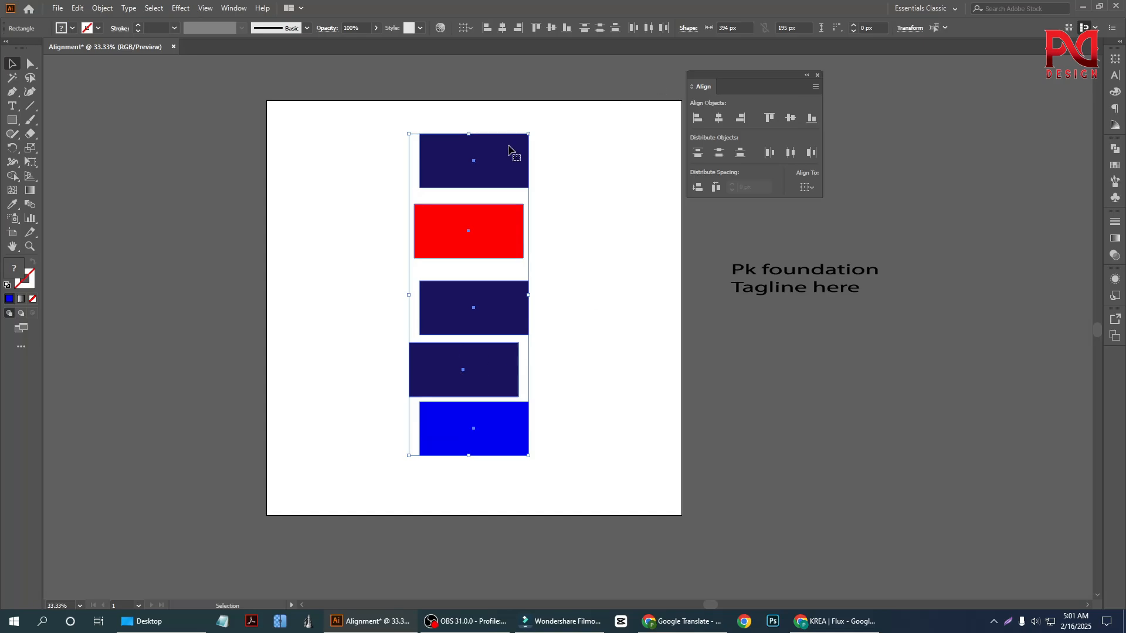
click(493, 157)
click(698, 118)
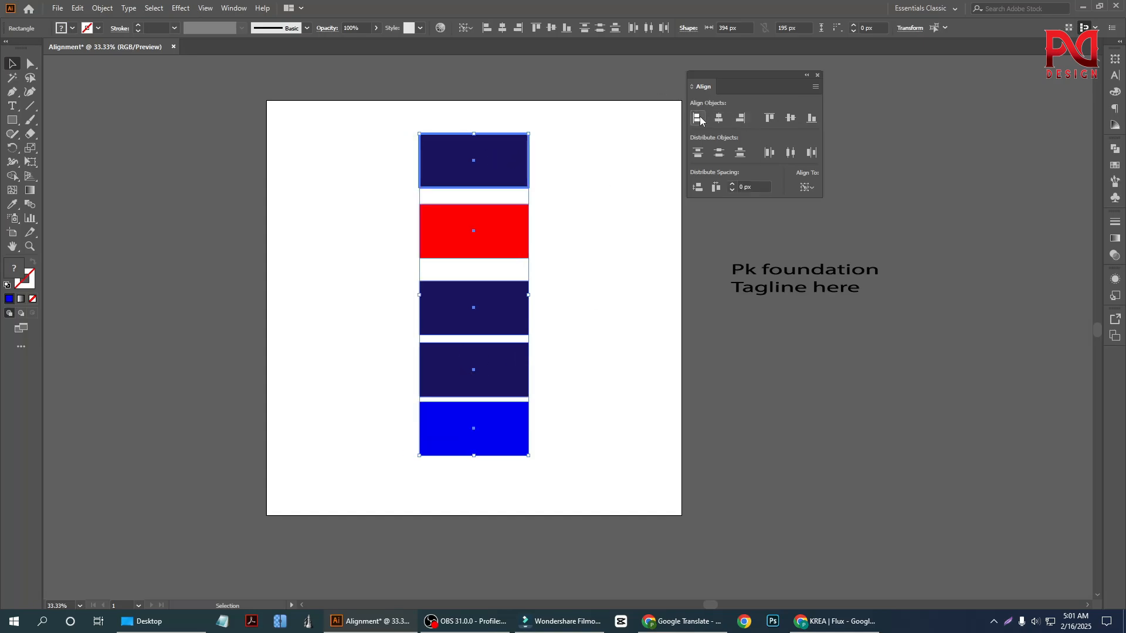
click(558, 275)
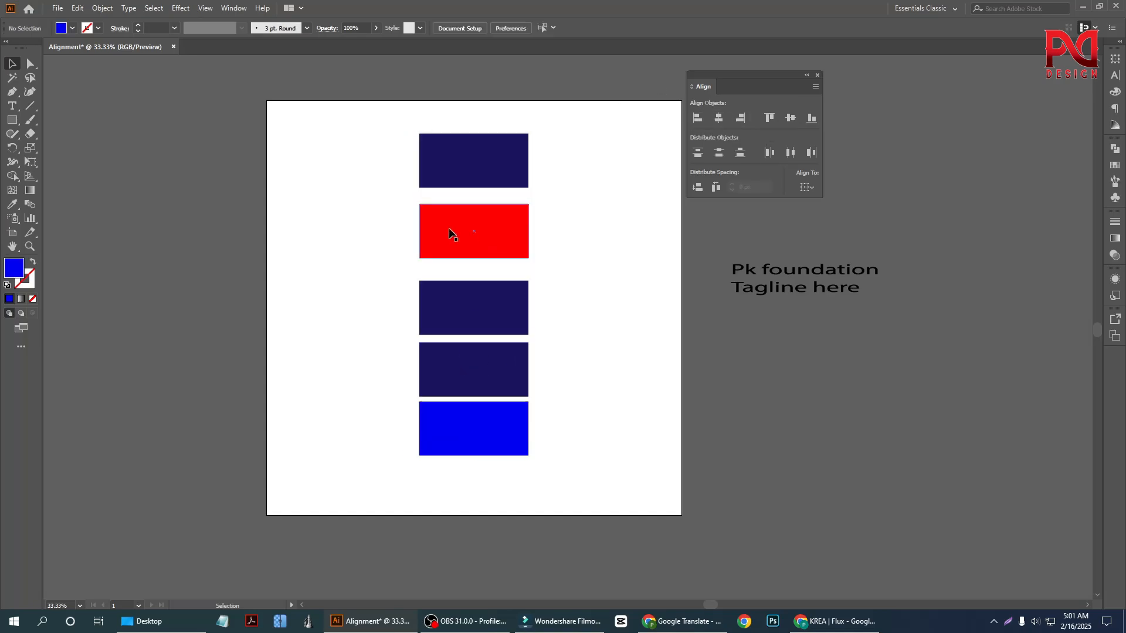
drag(339, 156, 531, 470)
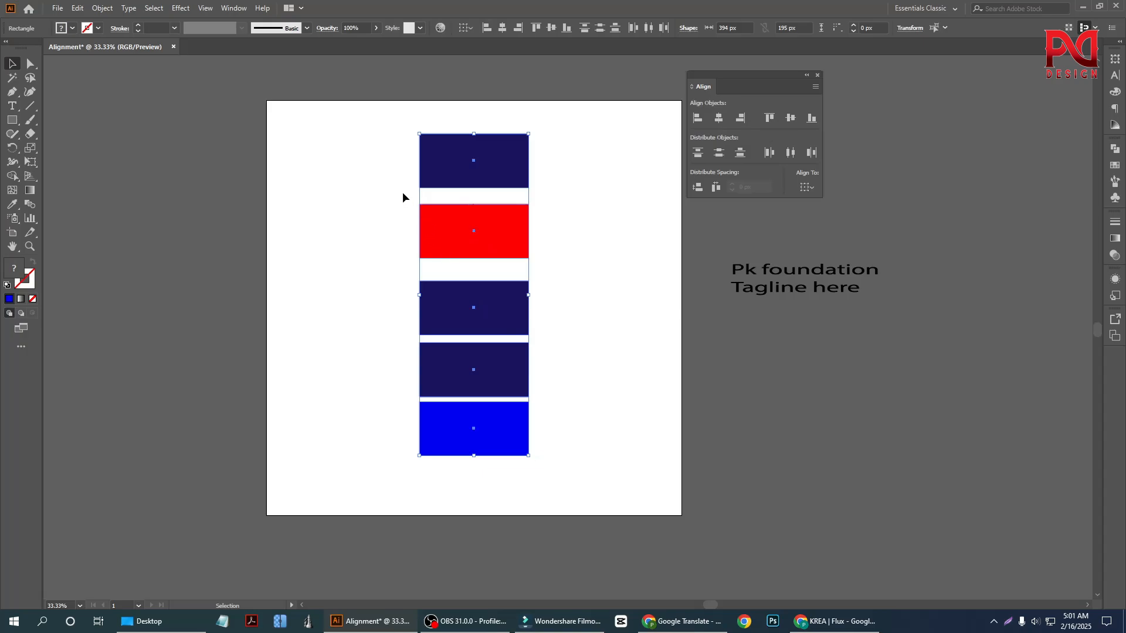
click(389, 229)
drag(417, 276, 460, 375)
click(376, 348)
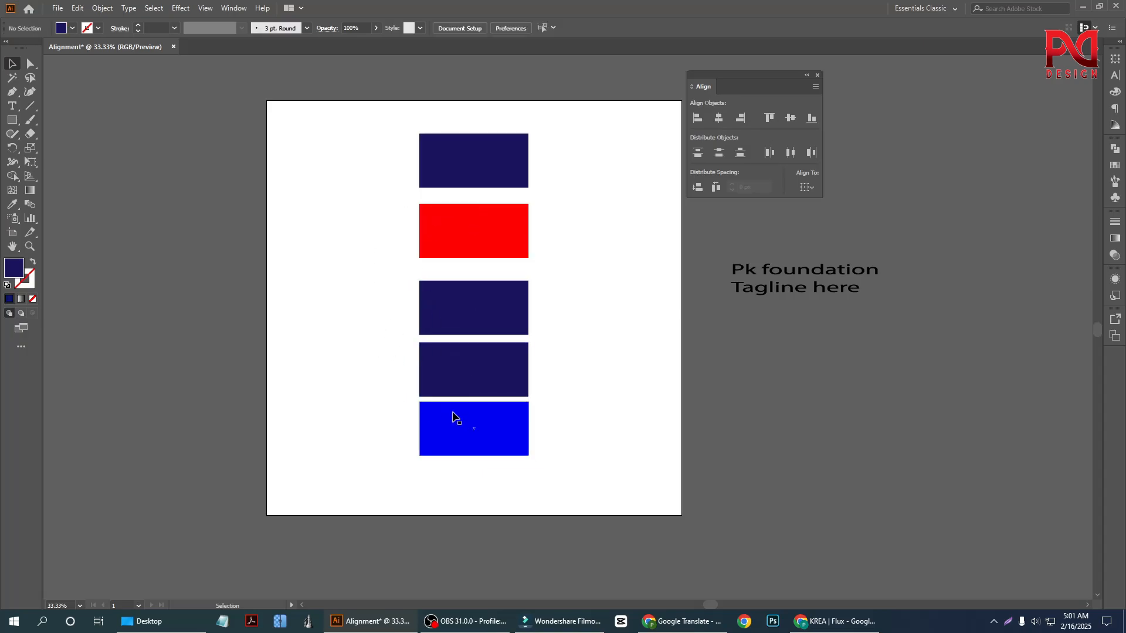
drag(441, 201, 453, 202)
drag(385, 233, 438, 272)
click(360, 234)
Step: Distribute the vertical spacing of all five rectangles evenly, with Align to Selection as the reference, and deselect them
drag(373, 144, 542, 488)
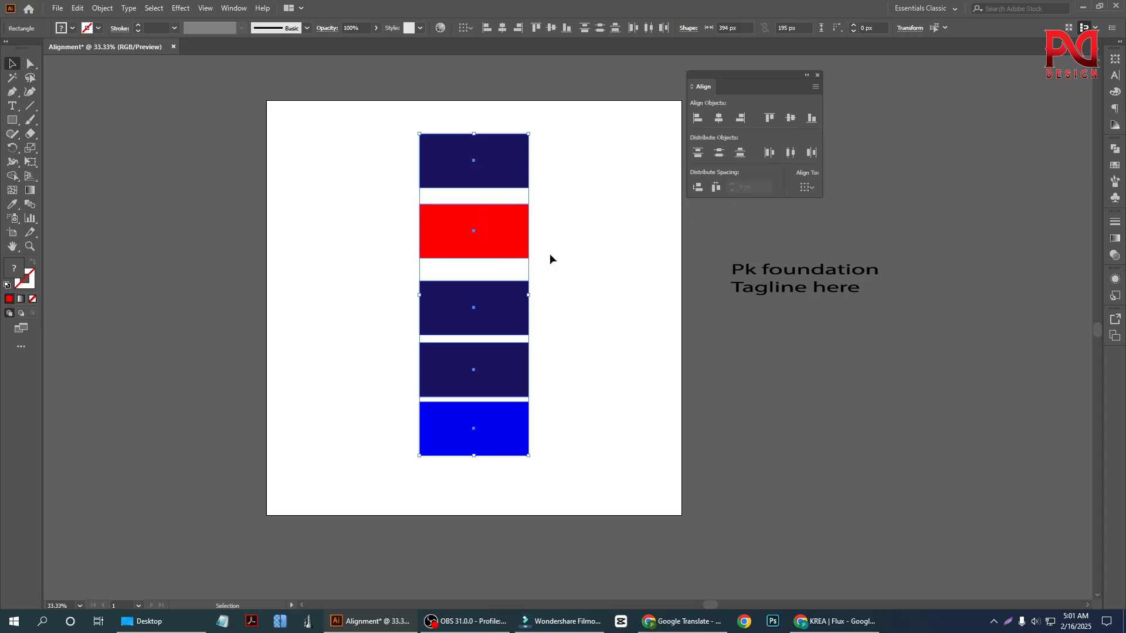
click(805, 188)
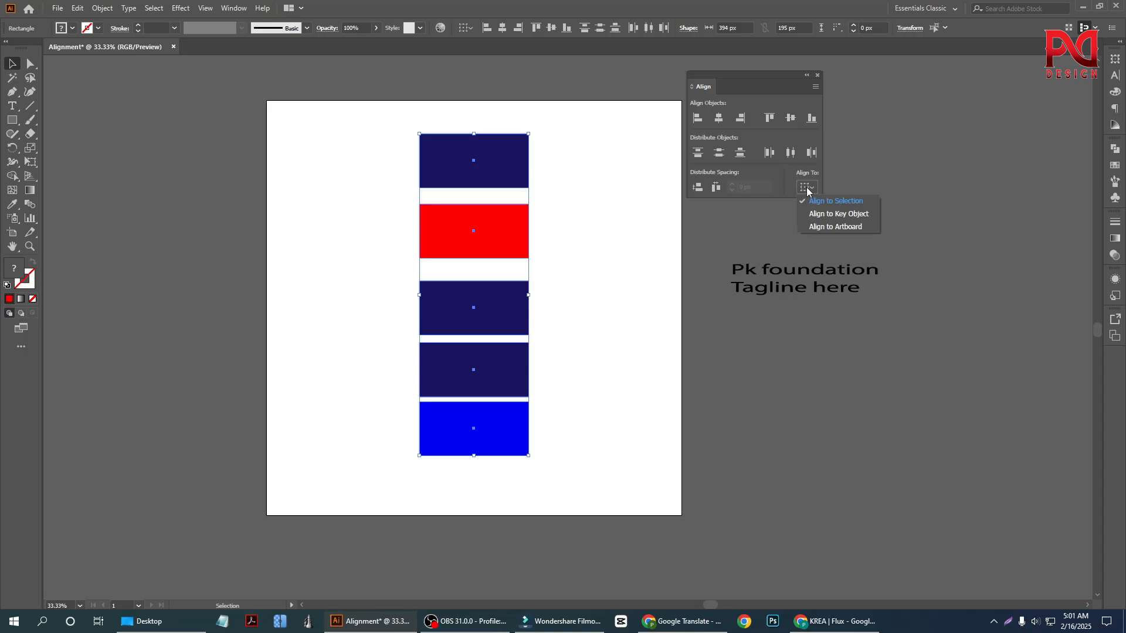
click(831, 203)
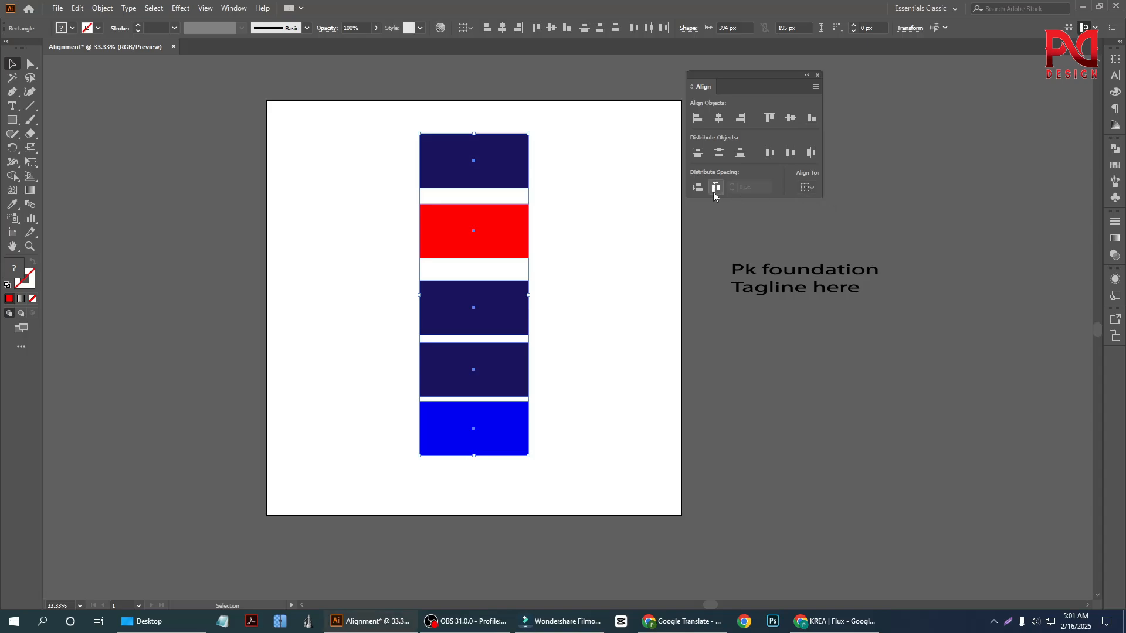
click(697, 188)
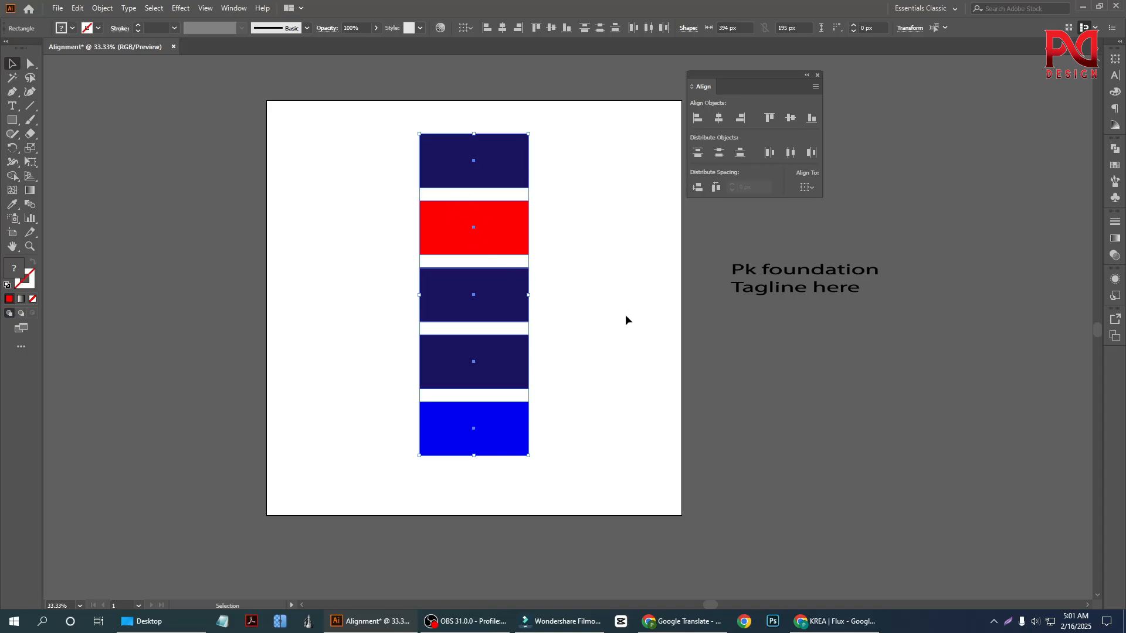
click(597, 305)
Step: Distribute the vertical spacing of all five rectangles at 10 px, with the topmost rectangle as key object, and deselect them
drag(354, 163, 525, 464)
click(807, 188)
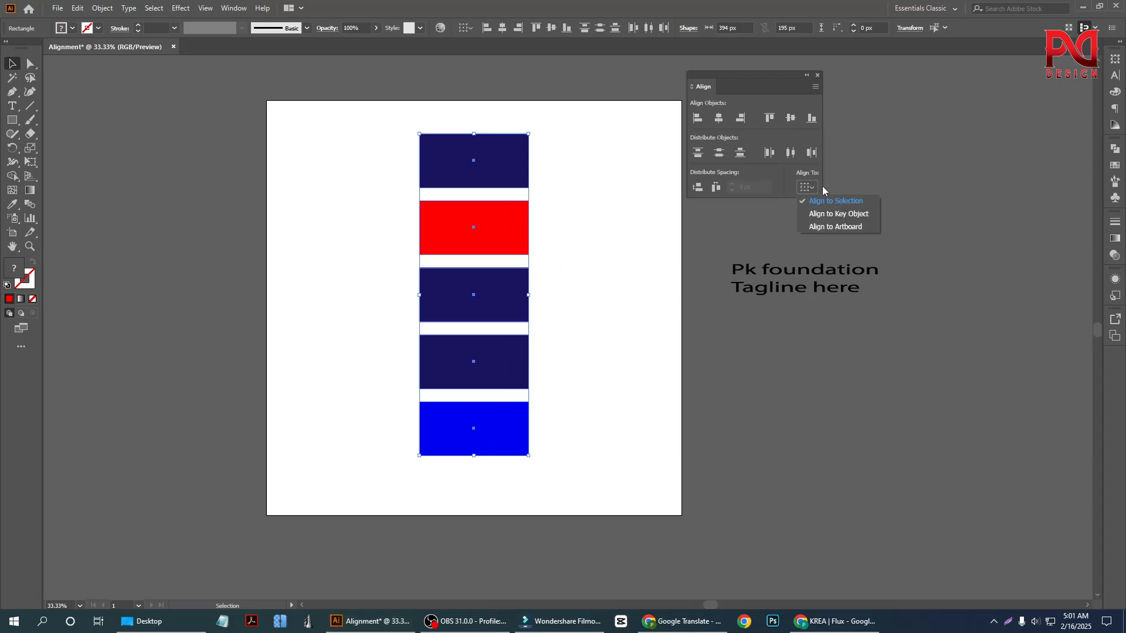
click(833, 215)
click(810, 186)
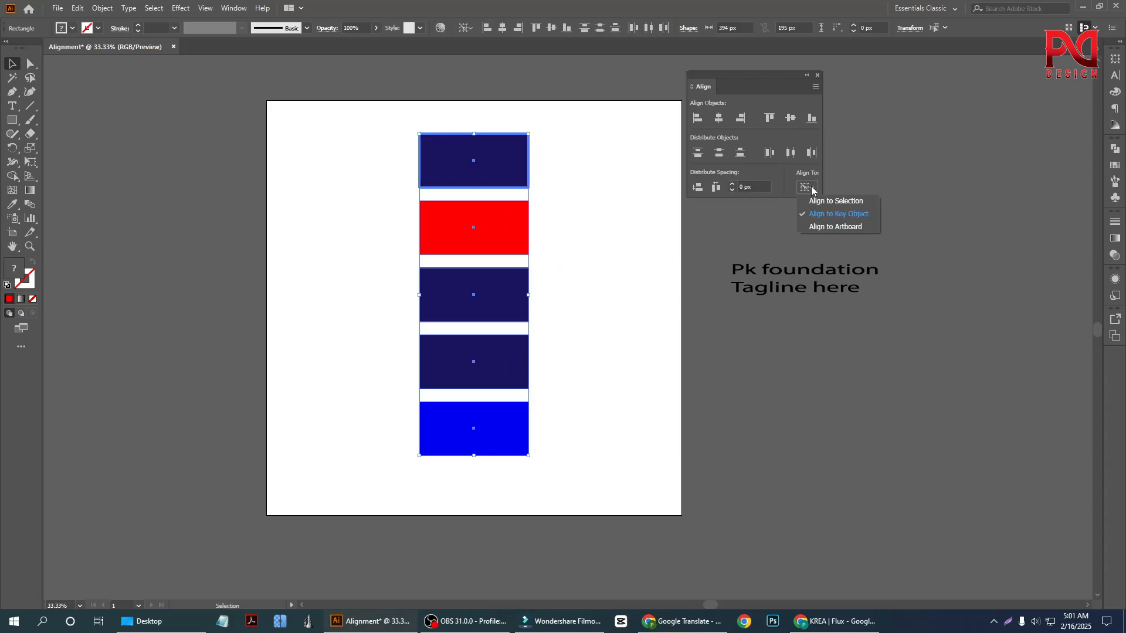
click(843, 214)
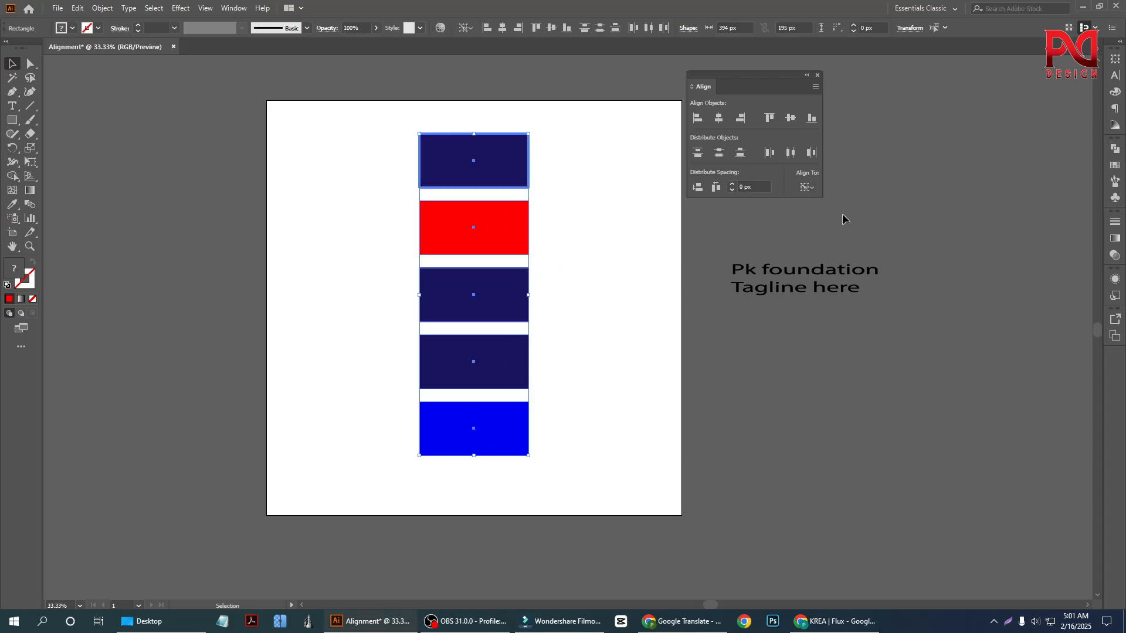
click(741, 187)
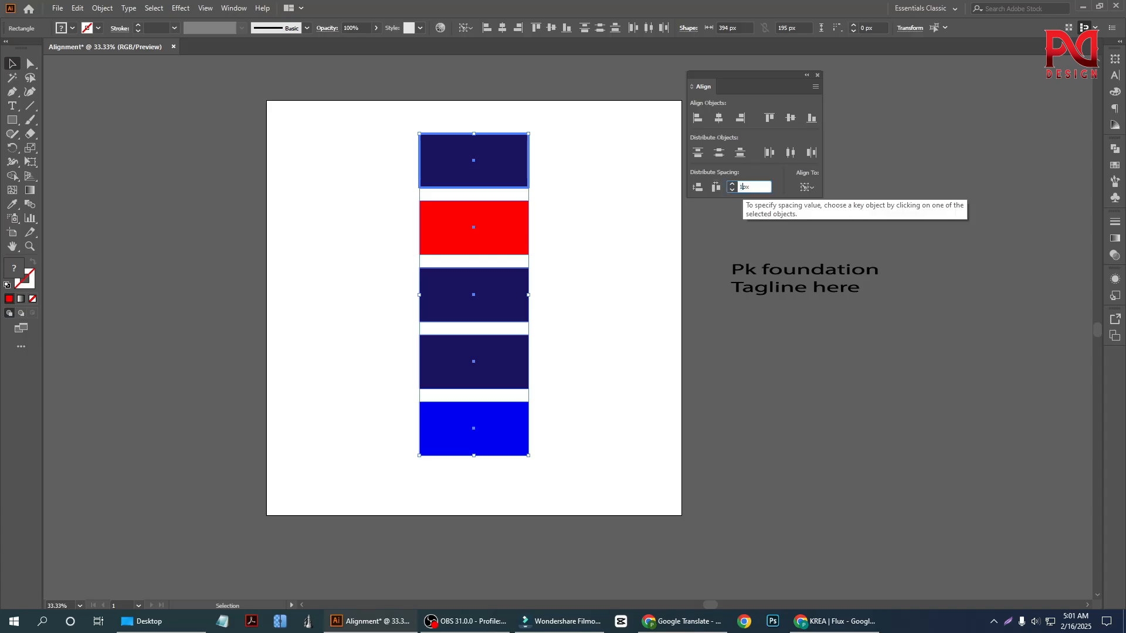
text(10)
click(698, 188)
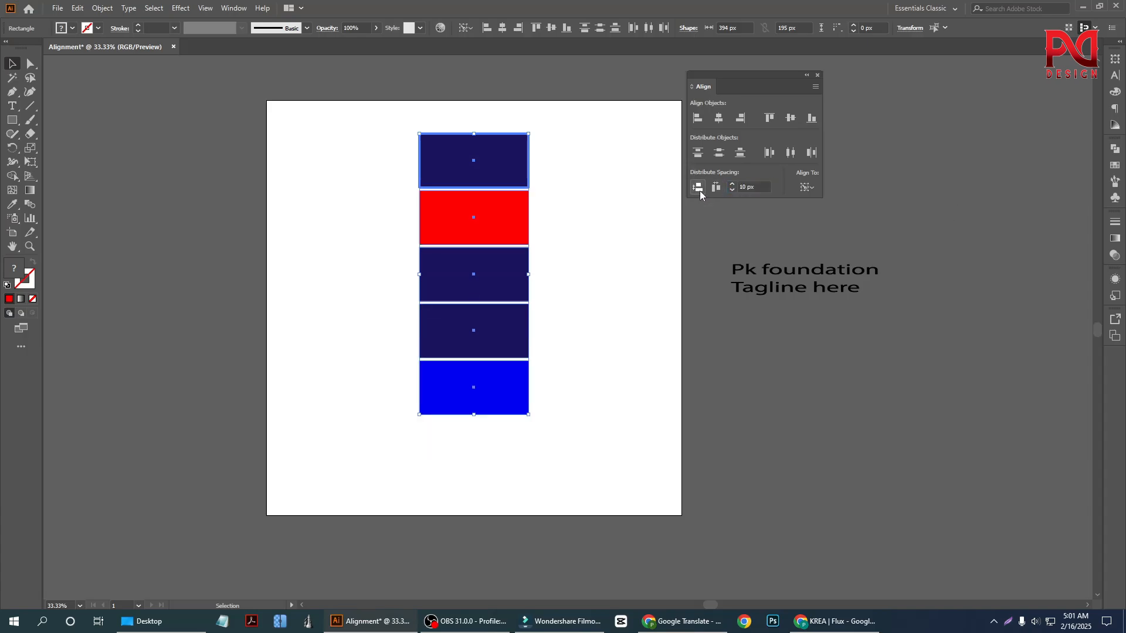
click(565, 276)
drag(376, 147, 566, 431)
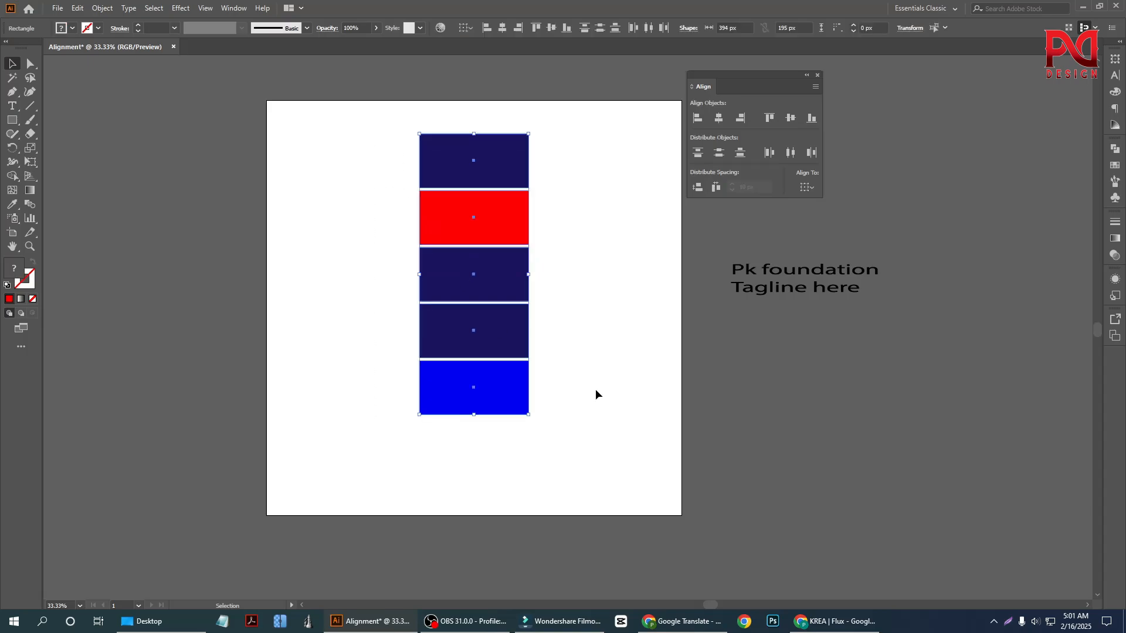
click(583, 364)
Step: Delete all five stacked rectangles from the artboard
scroll(517, 388, up, 1)
scroll(454, 302, up, 2)
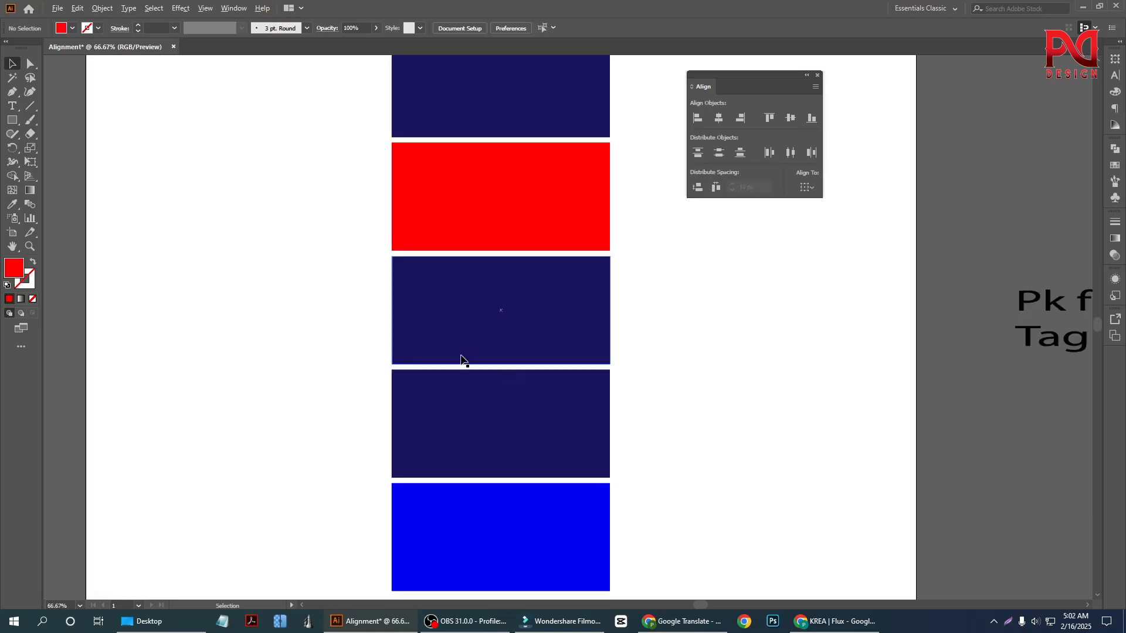
scroll(466, 353, down, 2)
drag(417, 305, 546, 531)
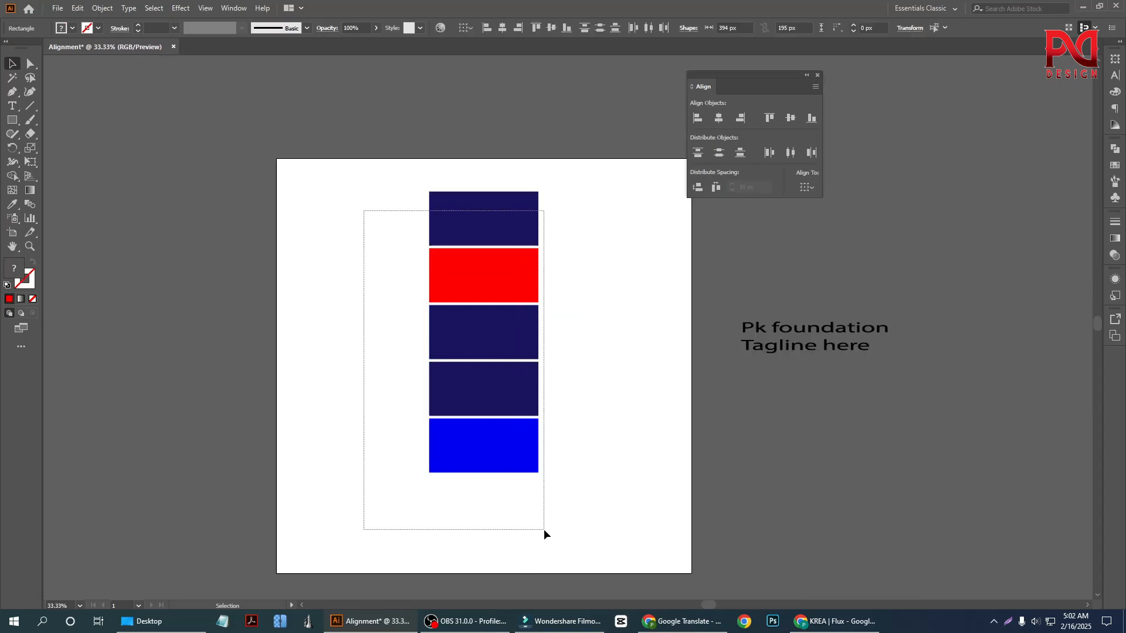
key(Delete)
Step: Draw a red square about 164 px wide near the artboard's left side
drag(12, 121, 61, 121)
scroll(368, 330, up, 1)
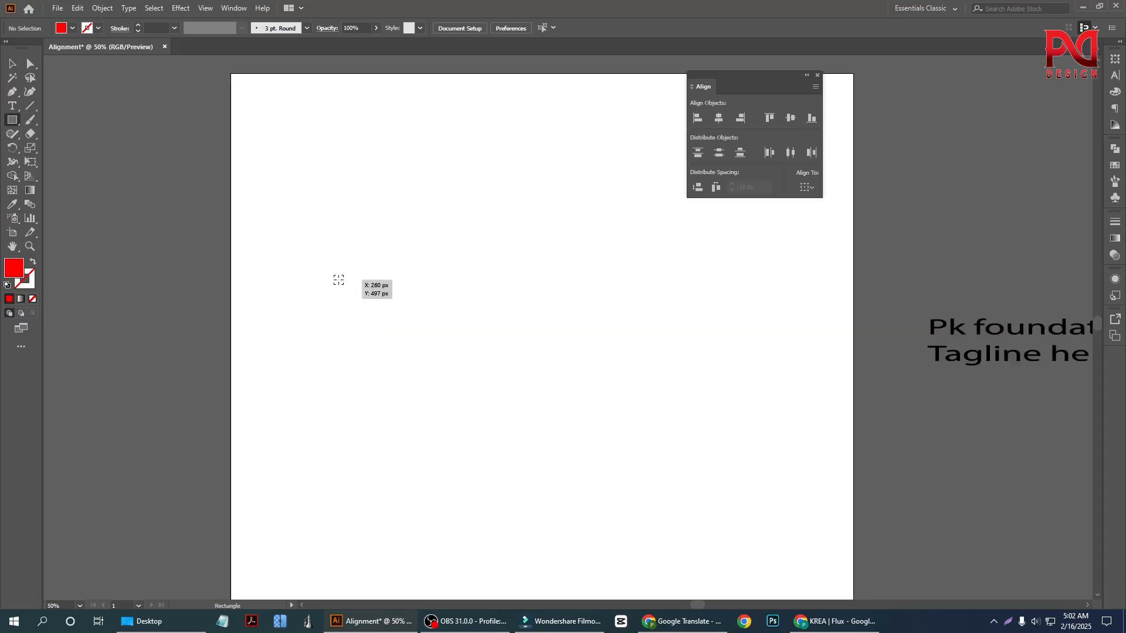
drag(338, 279, 373, 313)
key(v)
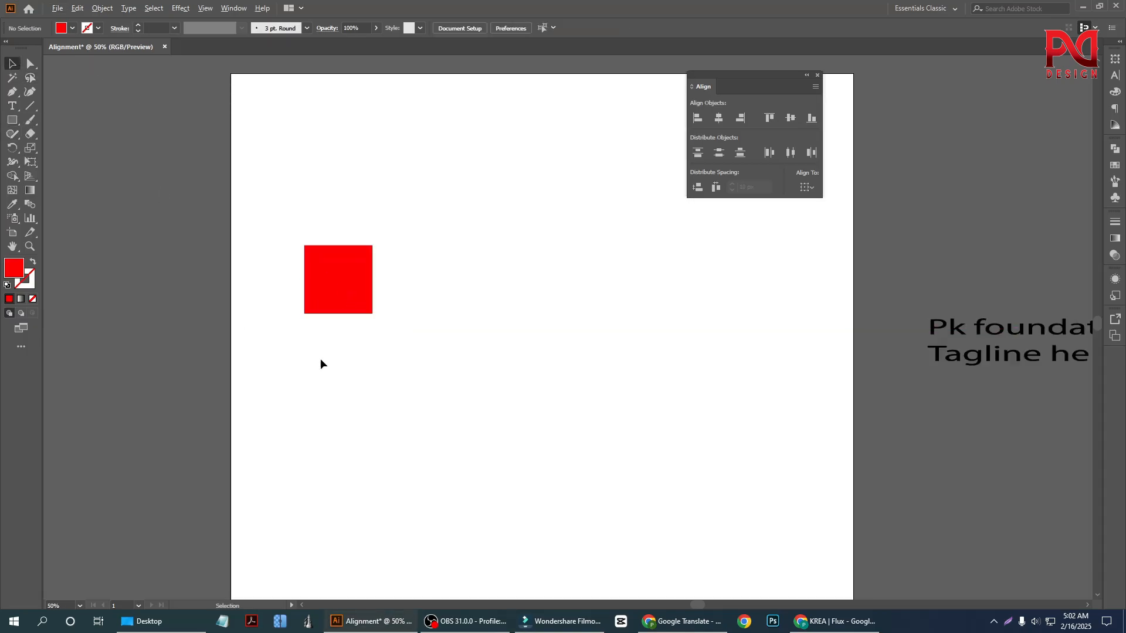
scroll(321, 328, down, 1)
click(375, 309)
scroll(375, 304, up, 1)
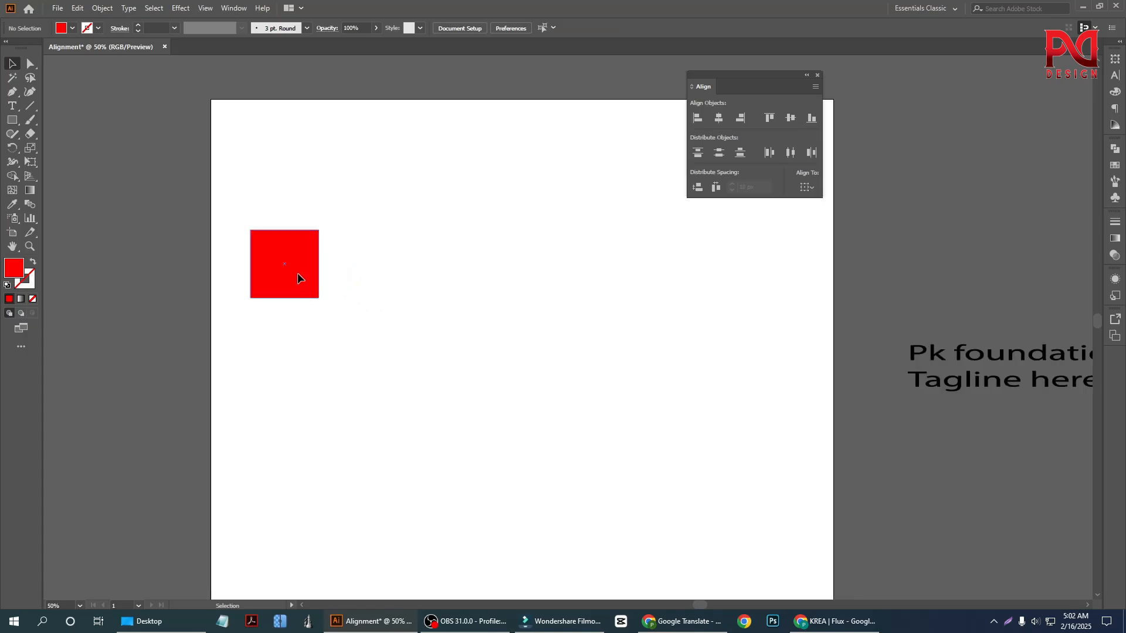
Step: Copy the red square about 193 px to its right and repeat the copy five times to form a row of seven
drag(297, 273, 379, 292)
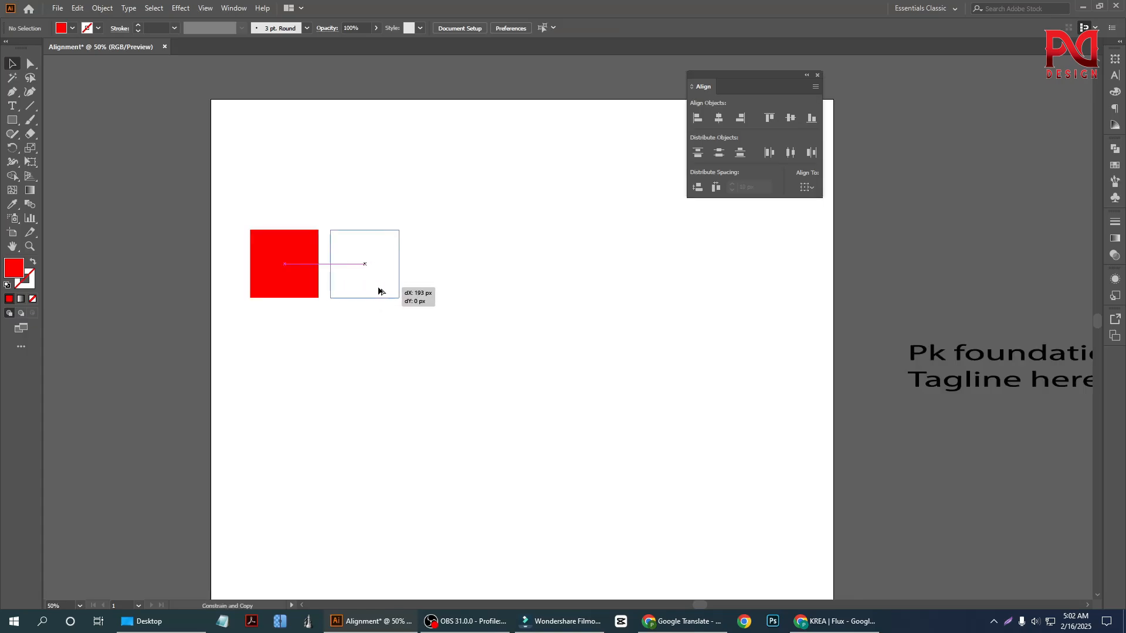
drag(379, 292, 379, 291)
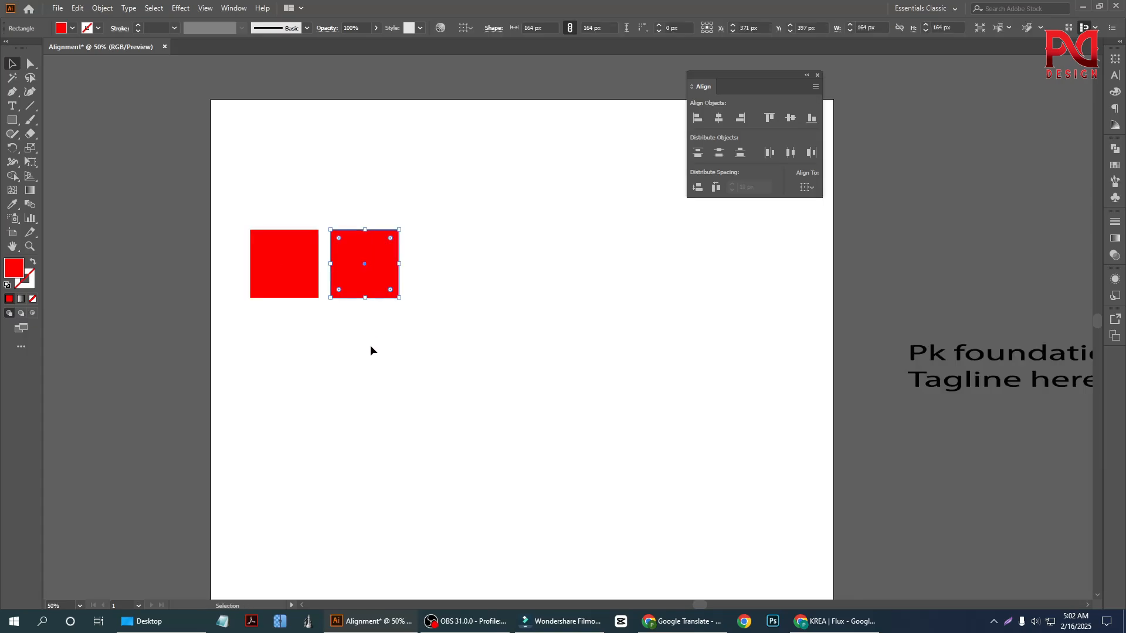
key(ctrl+d)
key(ctrl+d)
key(ctrl+d)
key(ctrl+d)
key(ctrl+d)
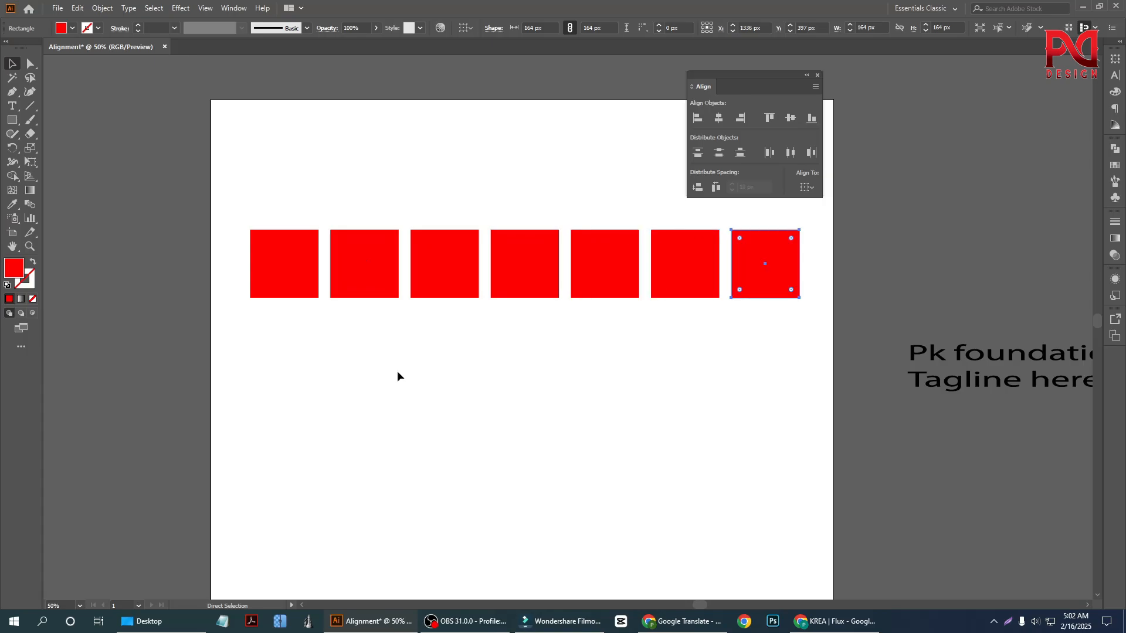
Step: Fill the second and third squares of the row with dark red
drag(343, 155, 444, 332)
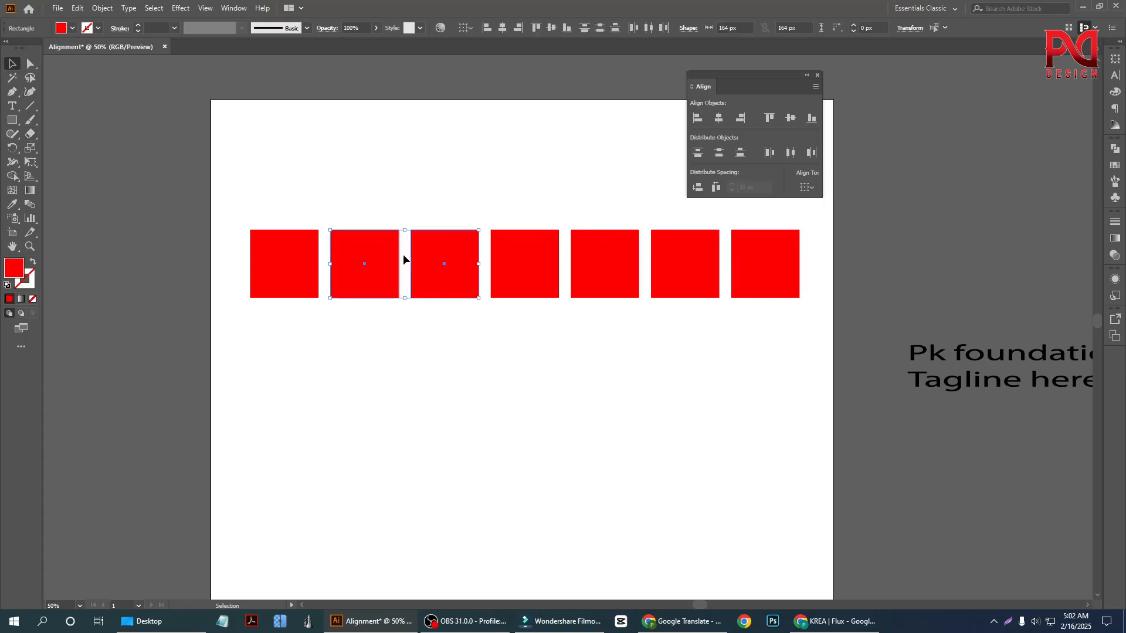
click(72, 29)
click(87, 49)
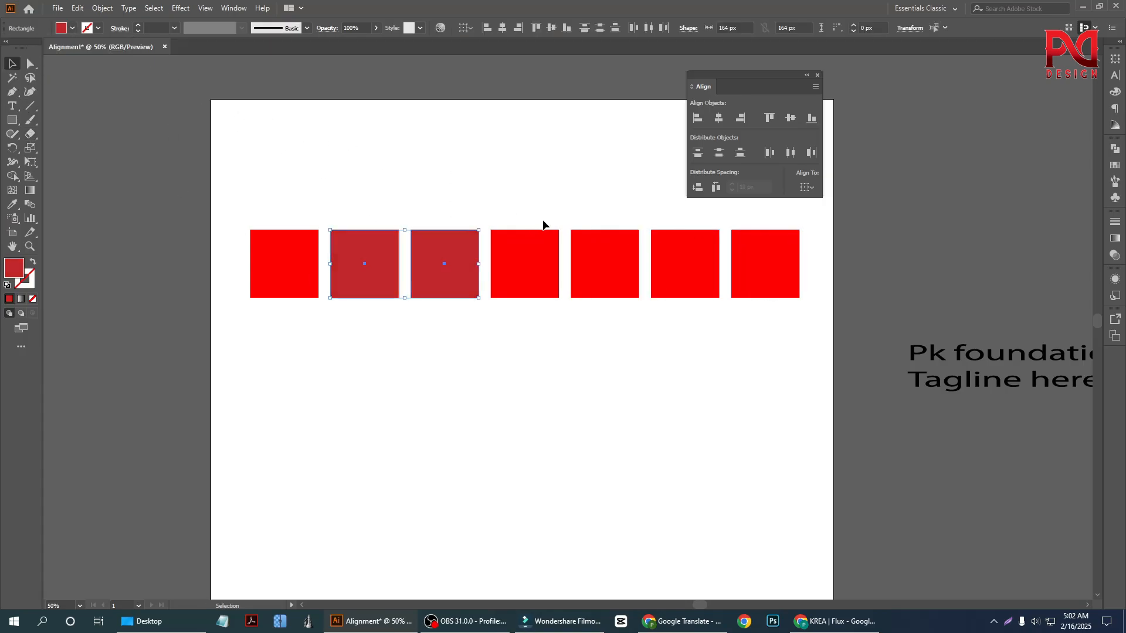
Step: Fill the fourth and fifth squares of the row with black and deselect them
drag(524, 176, 595, 300)
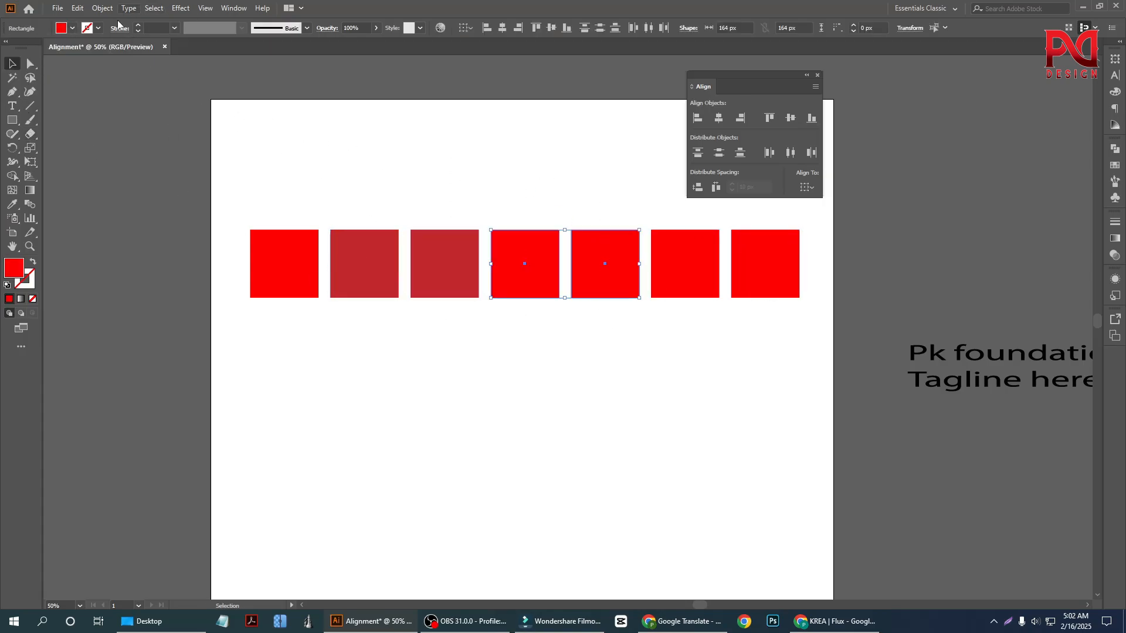
click(72, 29)
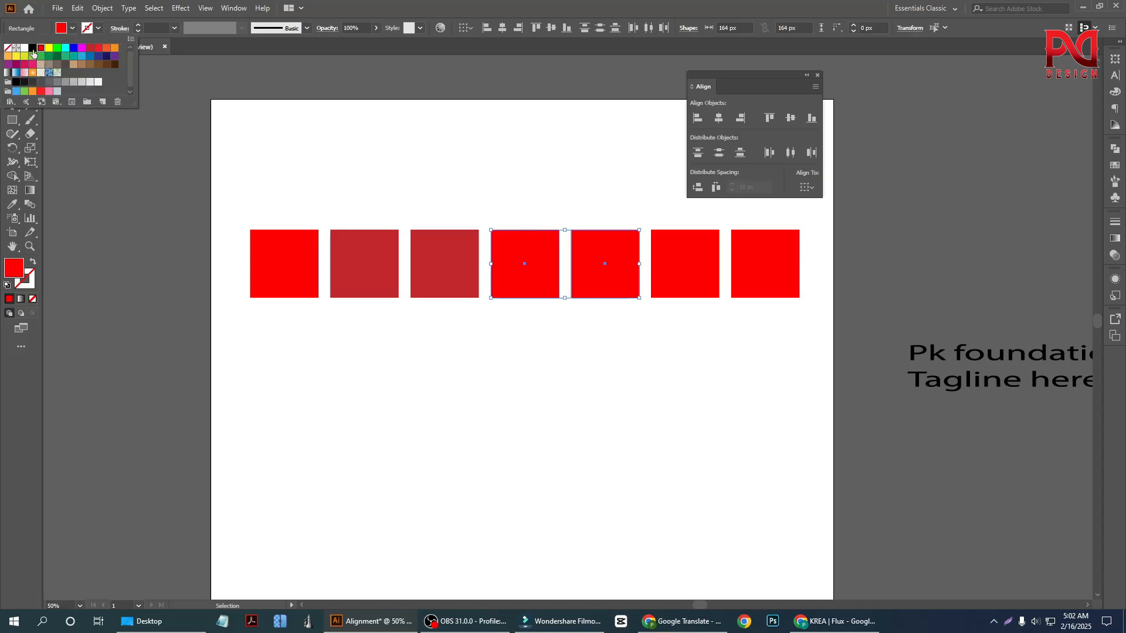
click(41, 47)
click(438, 351)
Step: Scatter the six squares beside the leftmost one to uneven heights and gaps, letting one dark red and one black square overlap
scroll(438, 352, down, 1)
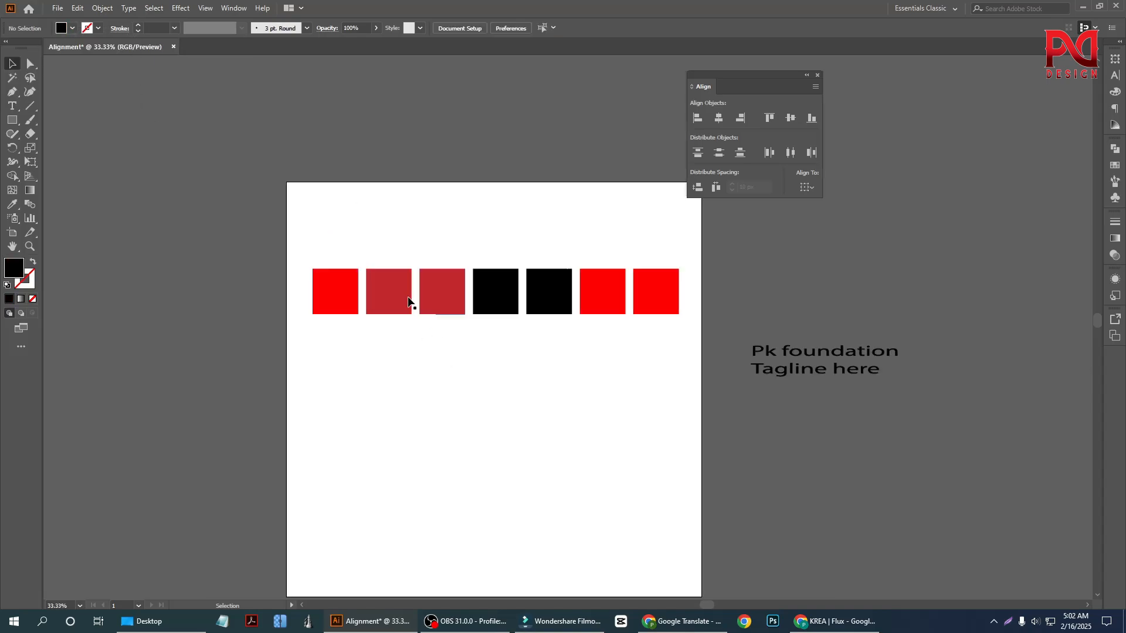
drag(389, 279, 390, 340)
drag(437, 288, 482, 367)
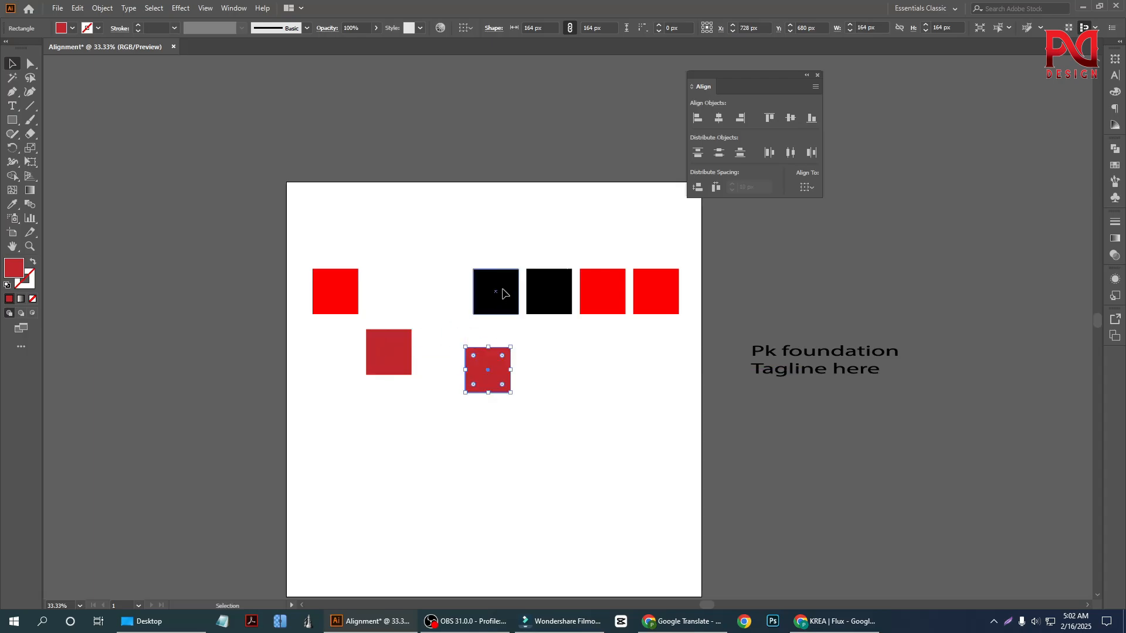
drag(502, 294, 526, 339)
drag(564, 283, 645, 294)
click(622, 317)
drag(604, 282, 550, 248)
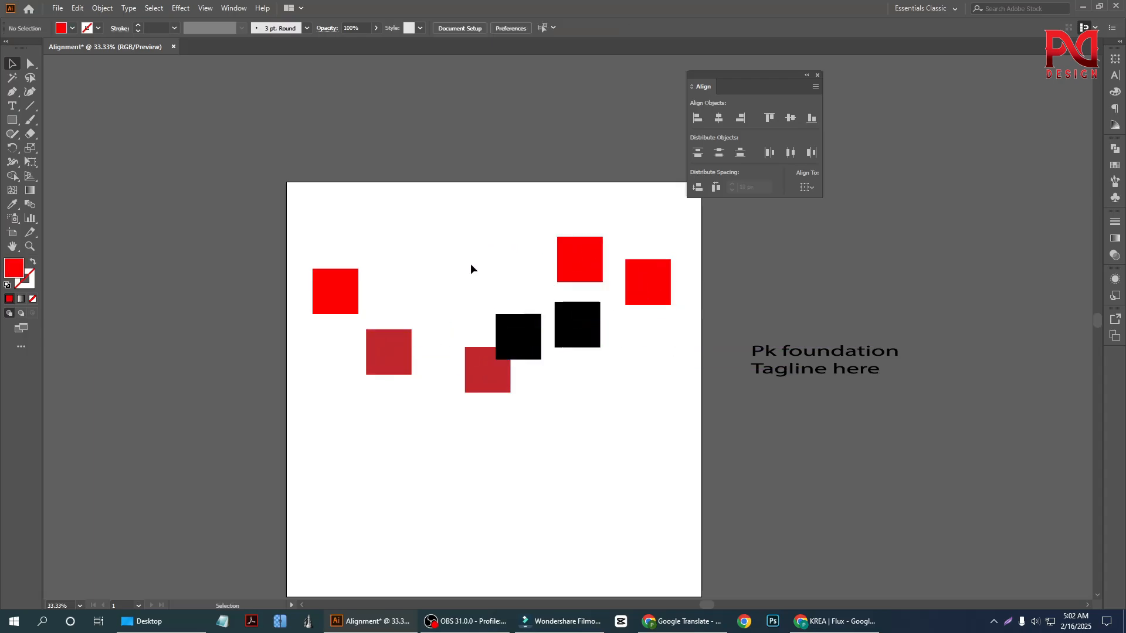
Step: Align the top edges of all seven squares to the leftmost red square as key object and deselect them
scroll(450, 308, up, 1)
drag(217, 183, 786, 520)
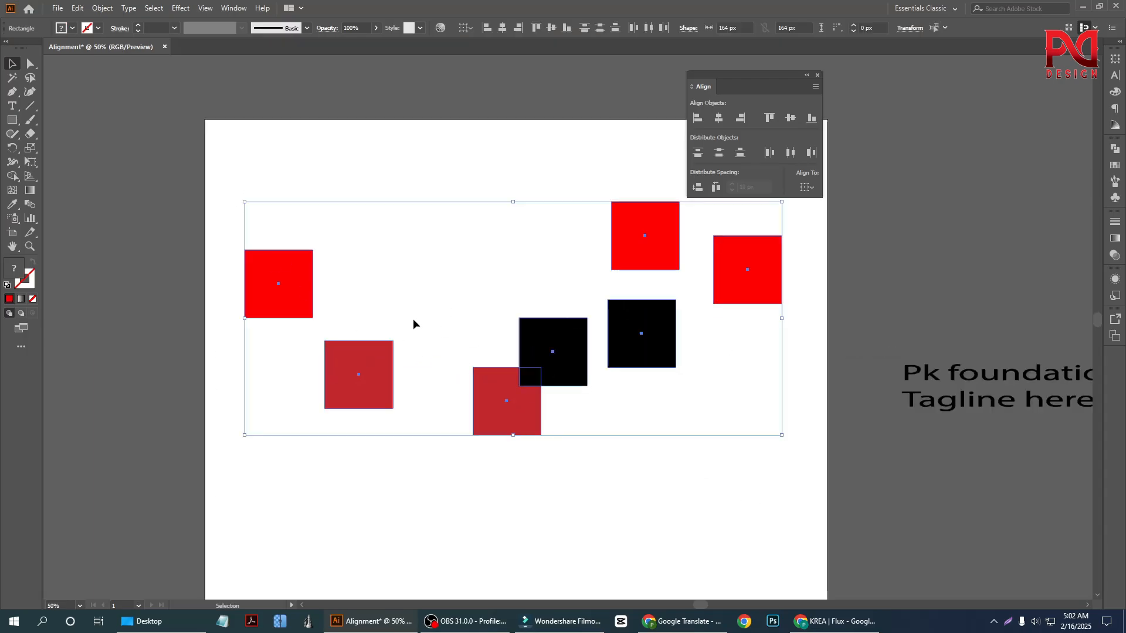
click(293, 281)
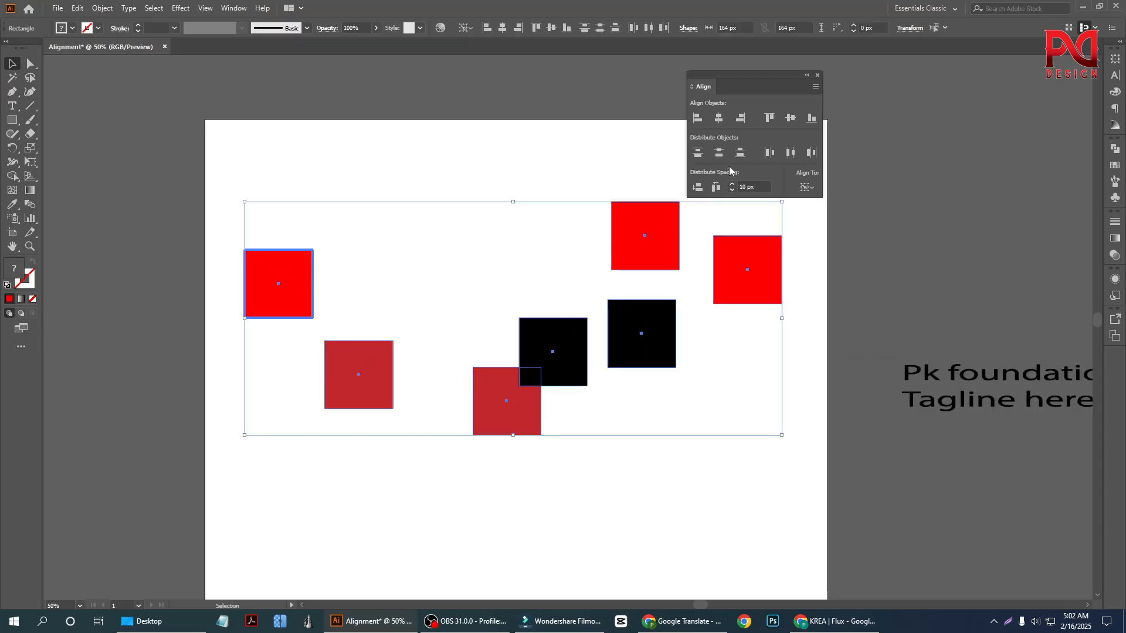
click(770, 119)
click(516, 186)
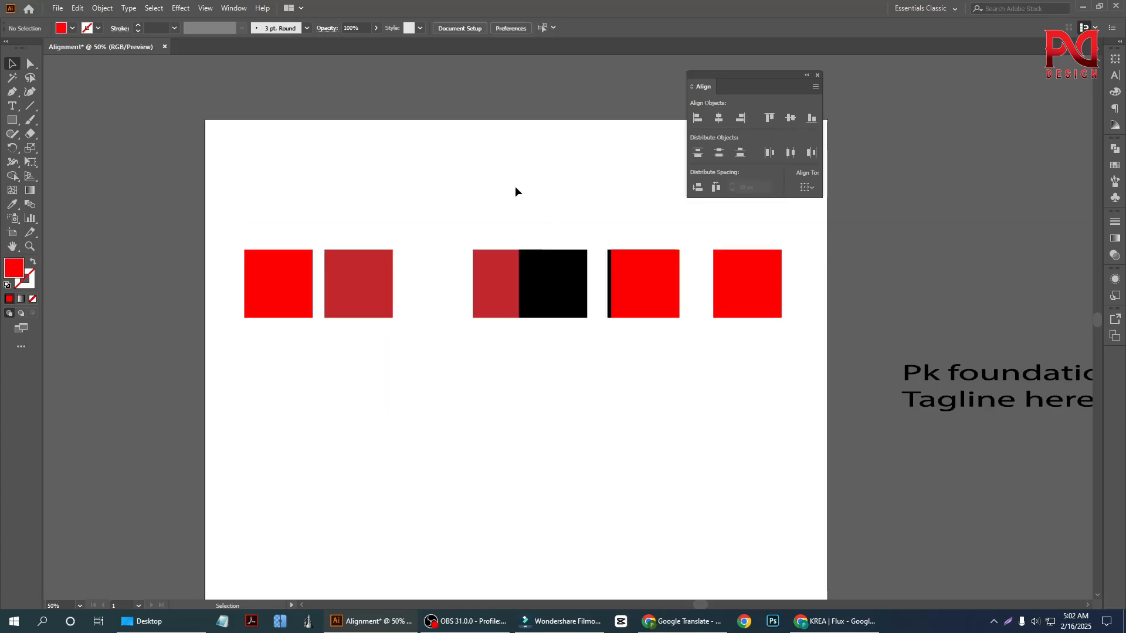
Step: Distribute the horizontal spacing of all seven squares at 10 px, with the rightmost square as key object, and deselect them
scroll(351, 353, down, 1)
scroll(410, 375, up, 1)
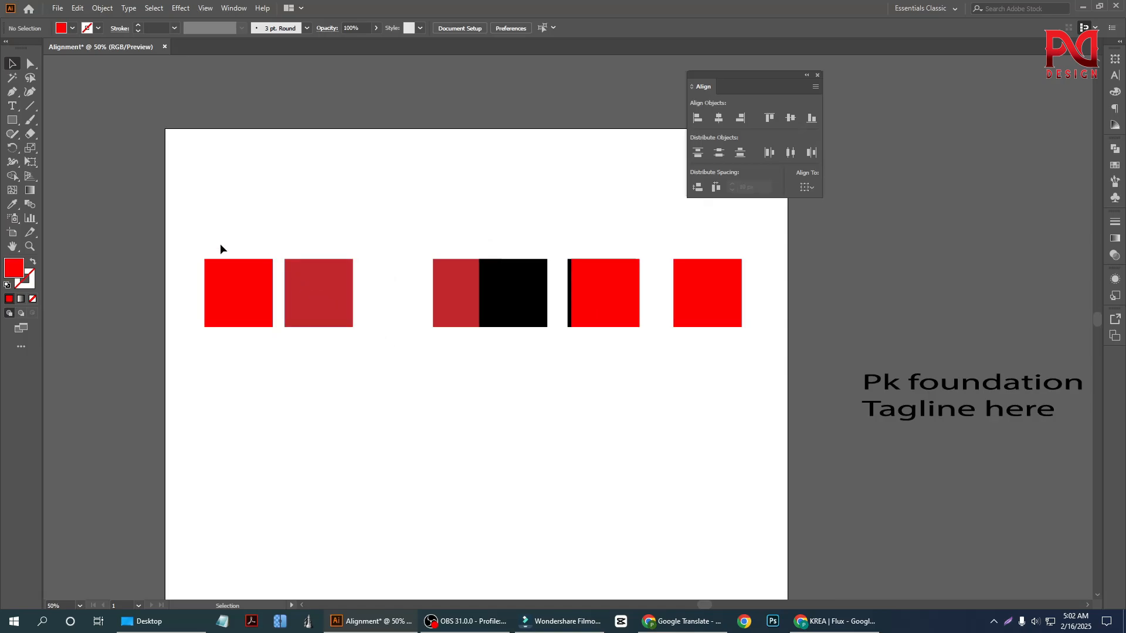
drag(220, 244, 730, 354)
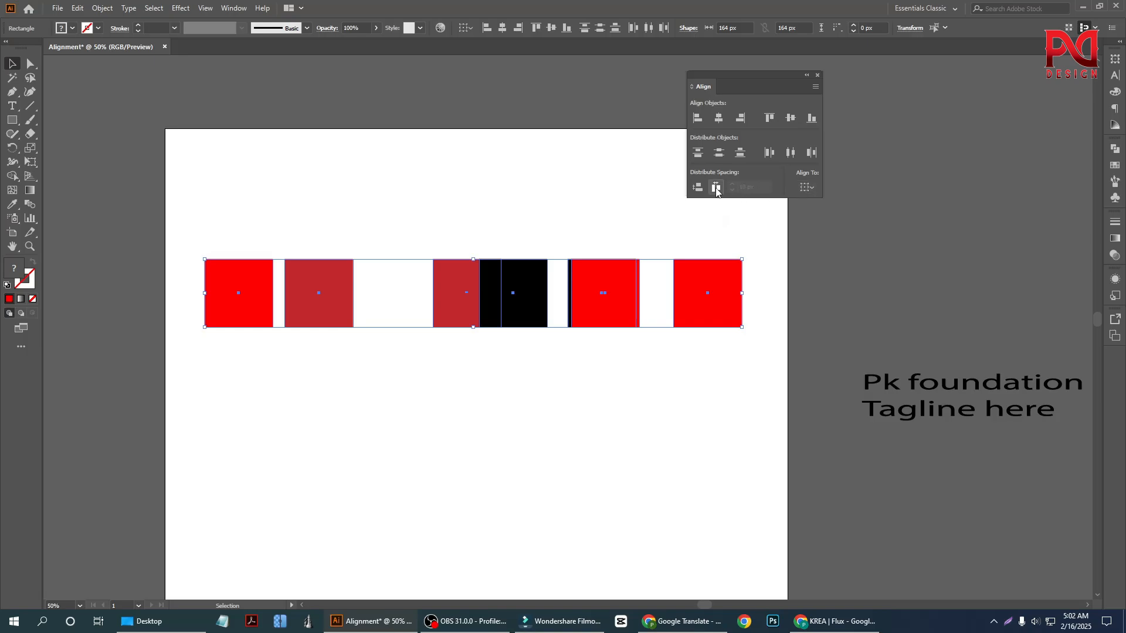
click(806, 187)
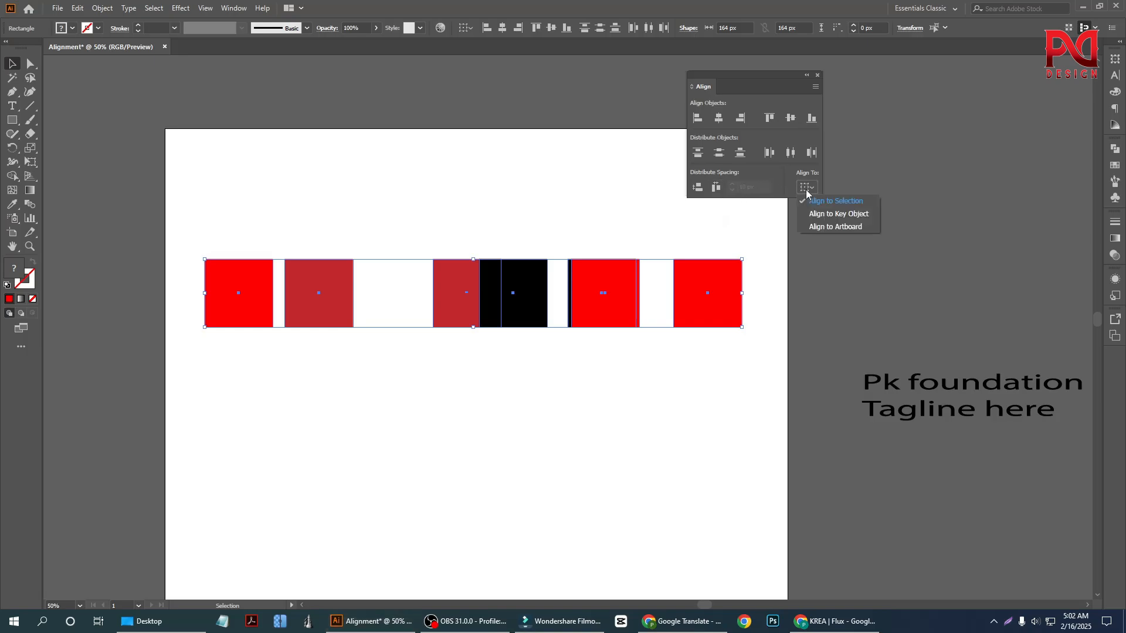
click(828, 214)
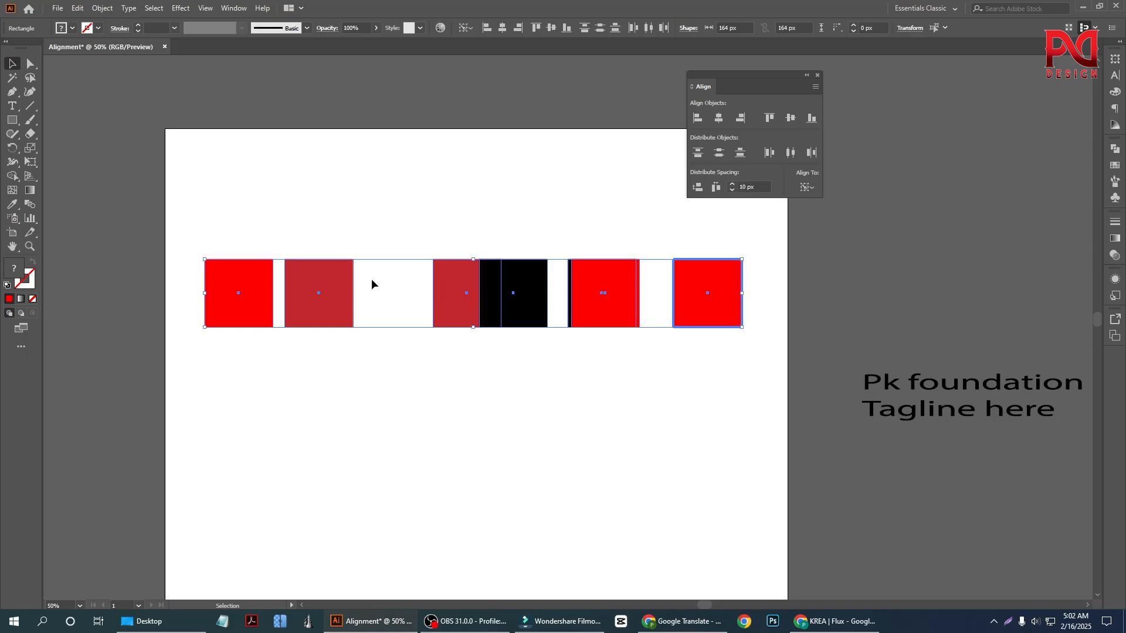
click(716, 188)
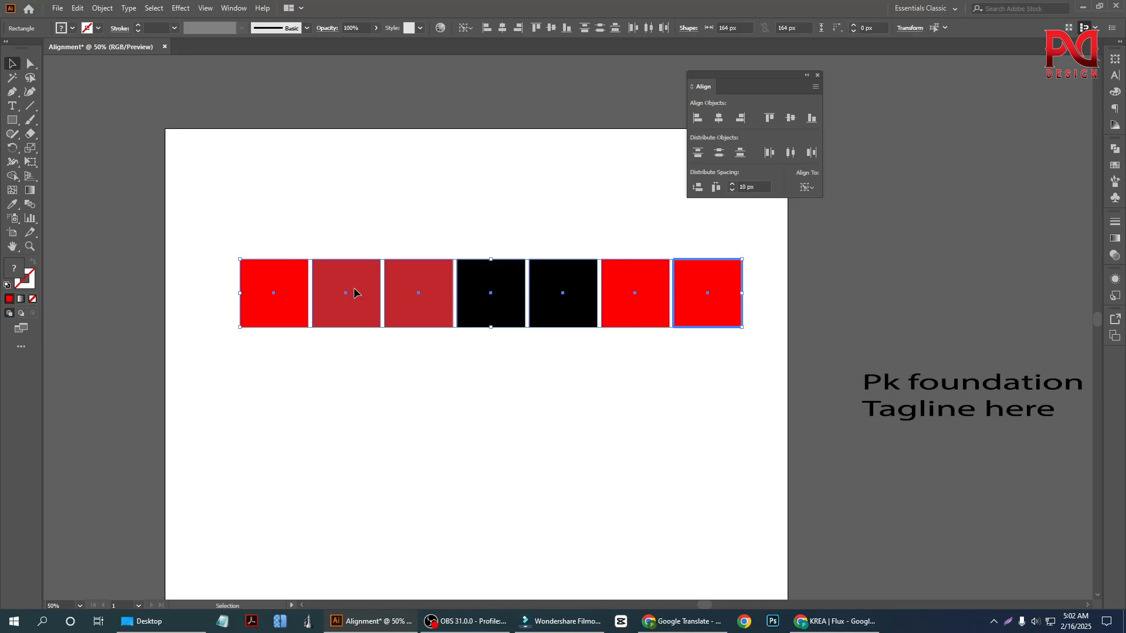
click(660, 438)
scroll(521, 397, down, 2)
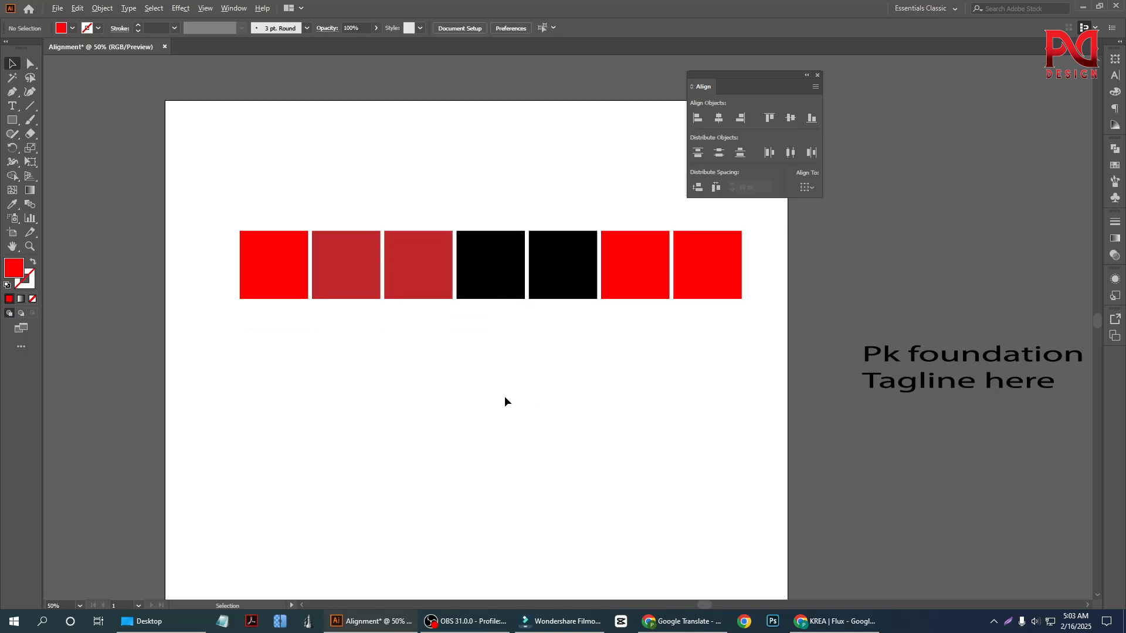
scroll(504, 401, down, 1)
scroll(516, 389, up, 1)
scroll(483, 364, down, 1)
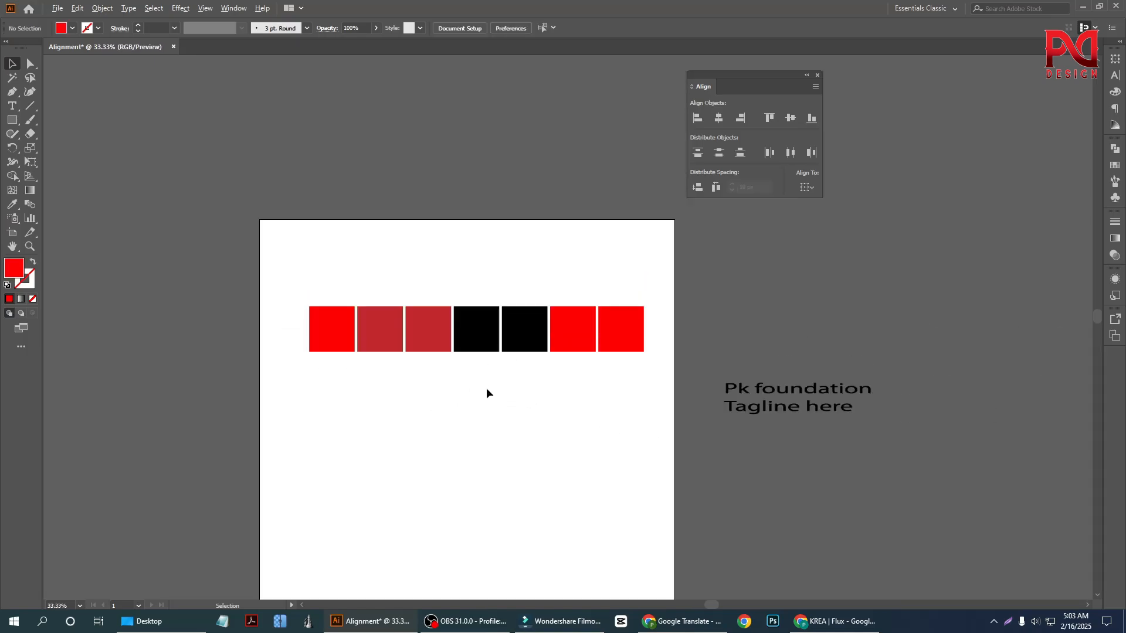
scroll(487, 393, up, 1)
scroll(472, 391, down, 5)
scroll(410, 369, up, 1)
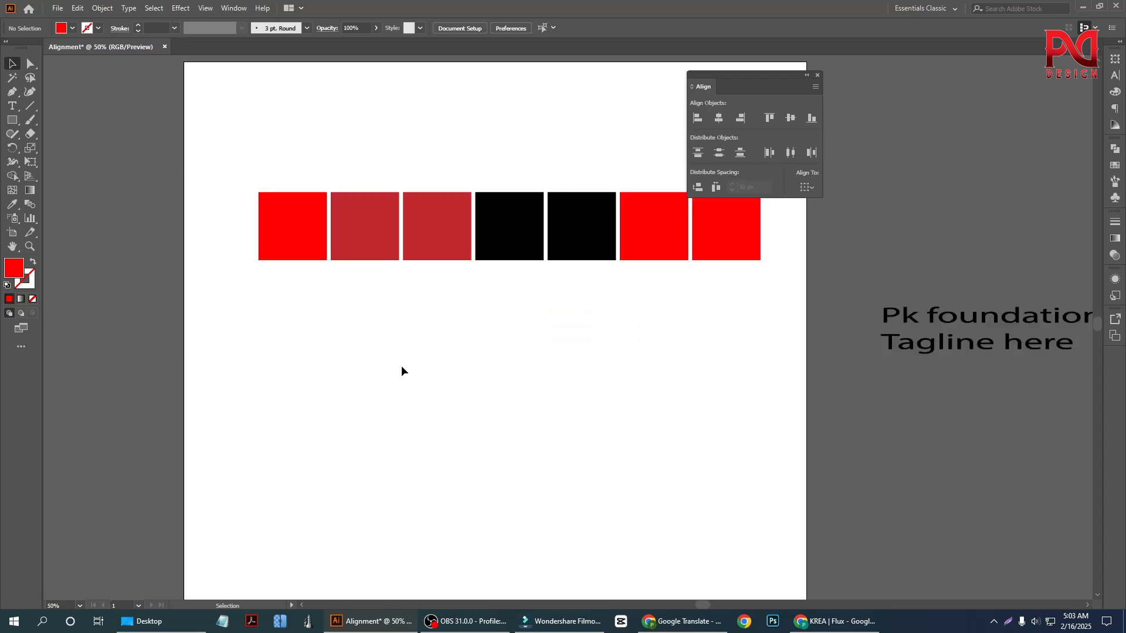
scroll(474, 374, down, 1)
scroll(472, 358, up, 1)
scroll(467, 339, up, 1)
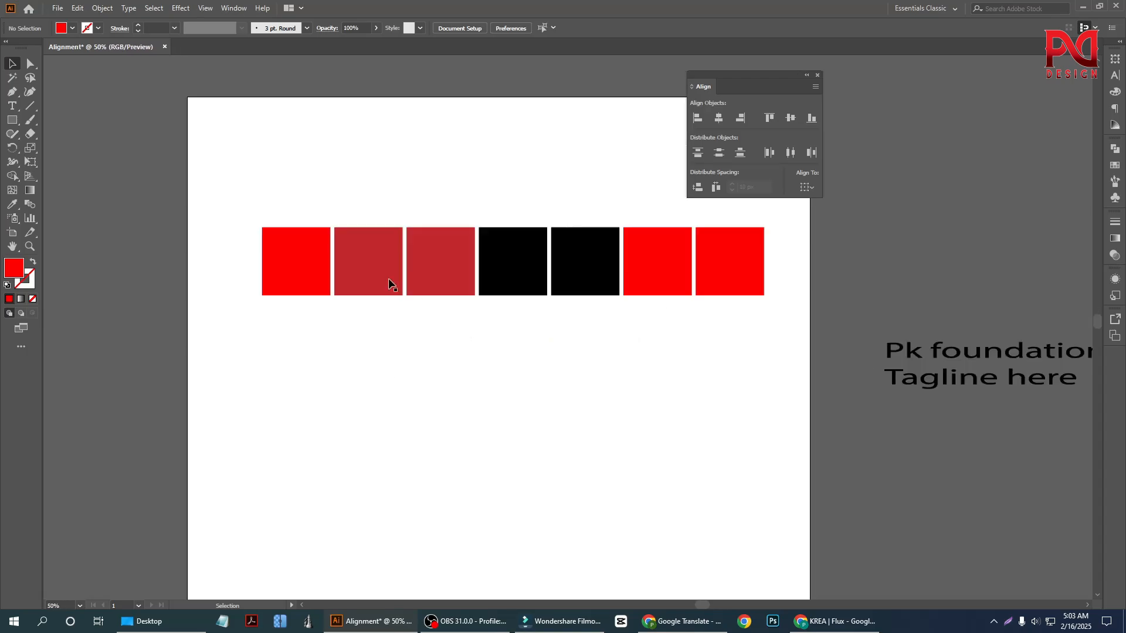
drag(253, 205, 729, 319)
scroll(478, 399, down, 1)
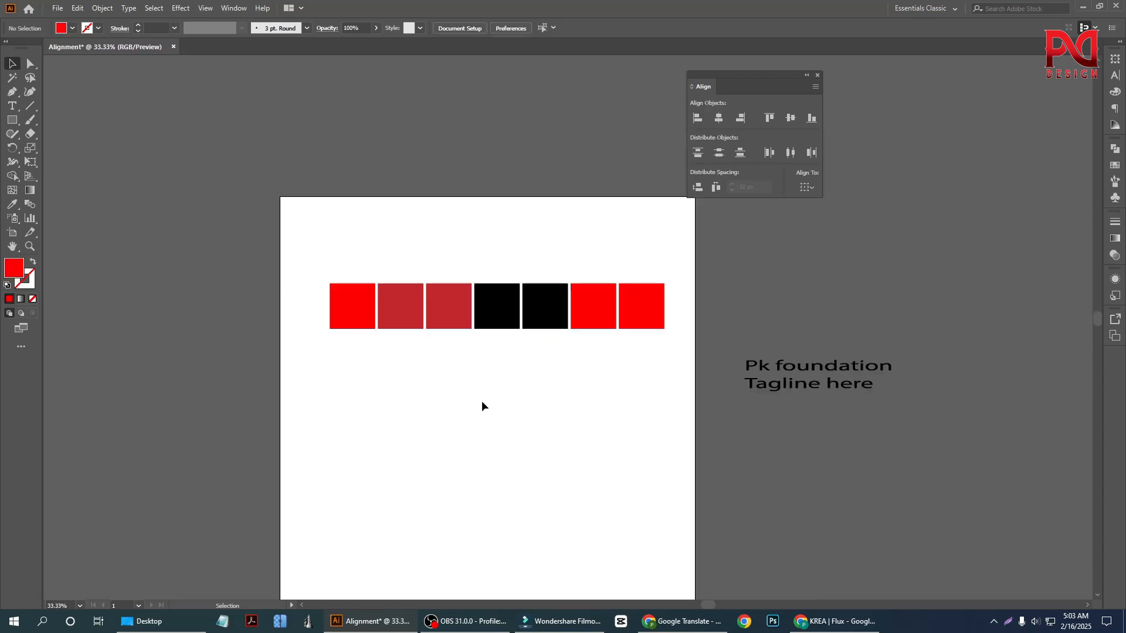
click(501, 302)
click(475, 351)
scroll(474, 347, up, 1)
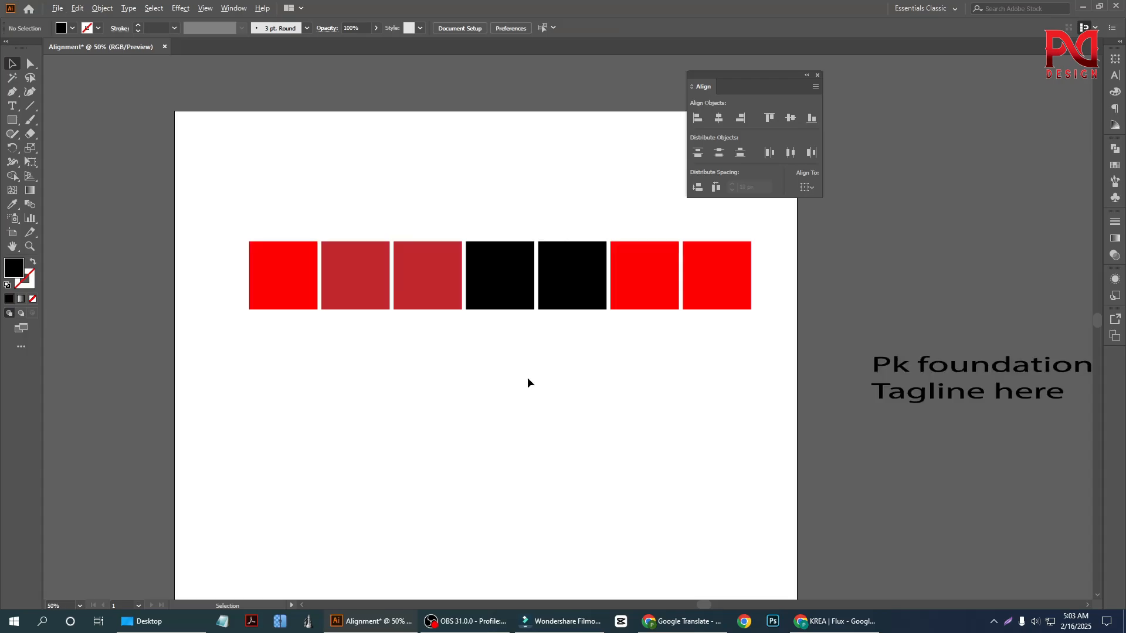
scroll(527, 377, down, 1)
scroll(534, 382, down, 1)
scroll(543, 367, up, 1)
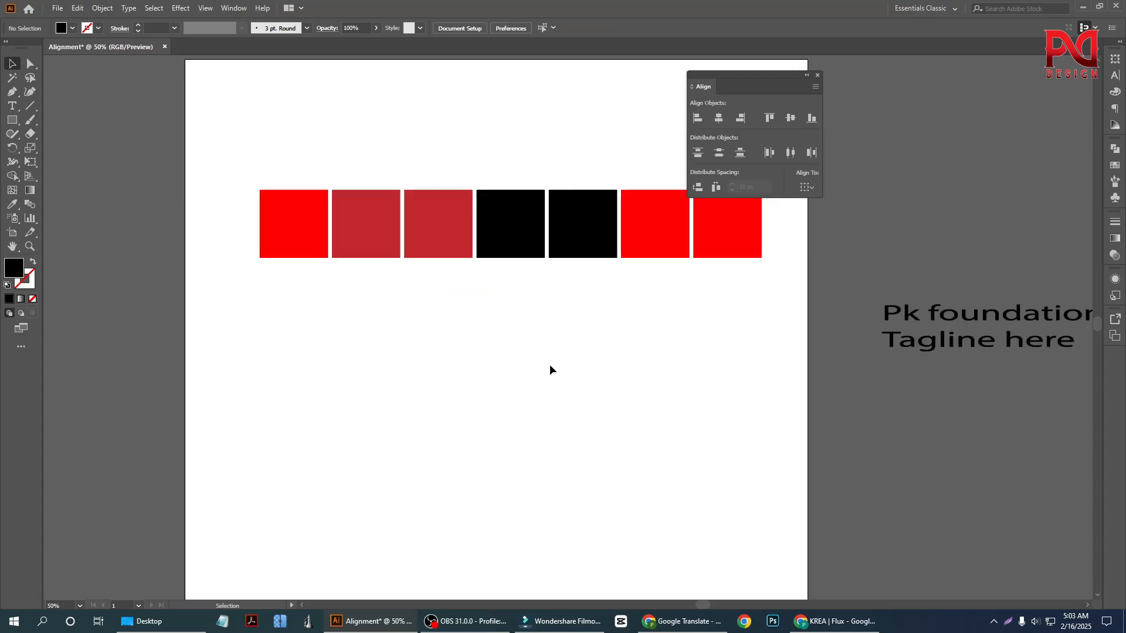
scroll(502, 370, down, 1)
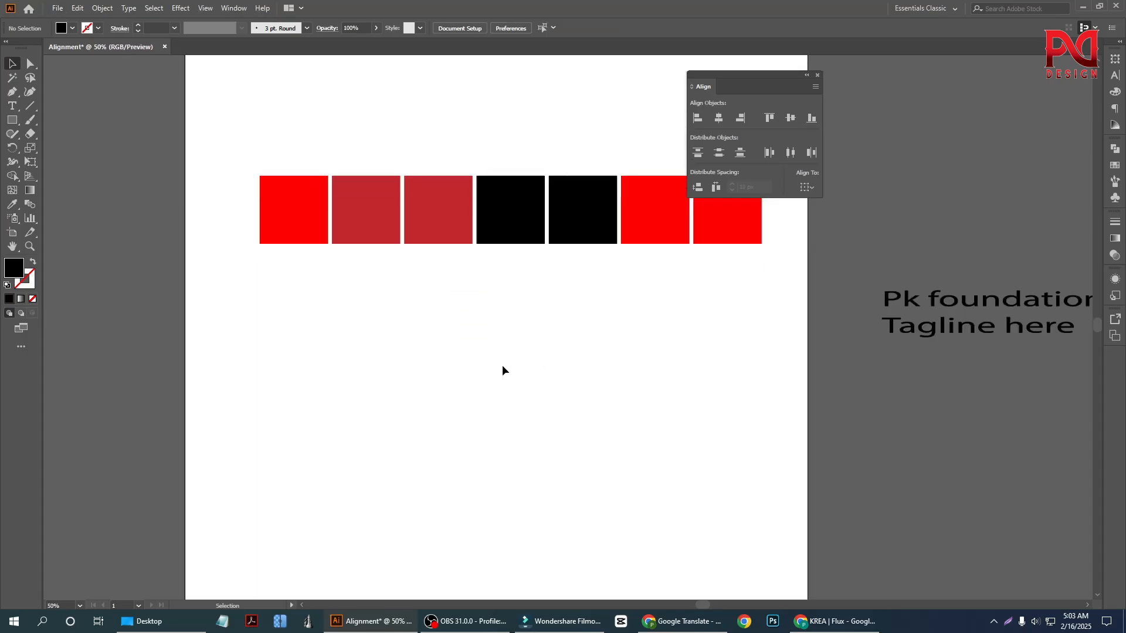
scroll(501, 363, down, 1)
scroll(502, 364, up, 2)
scroll(543, 356, down, 2)
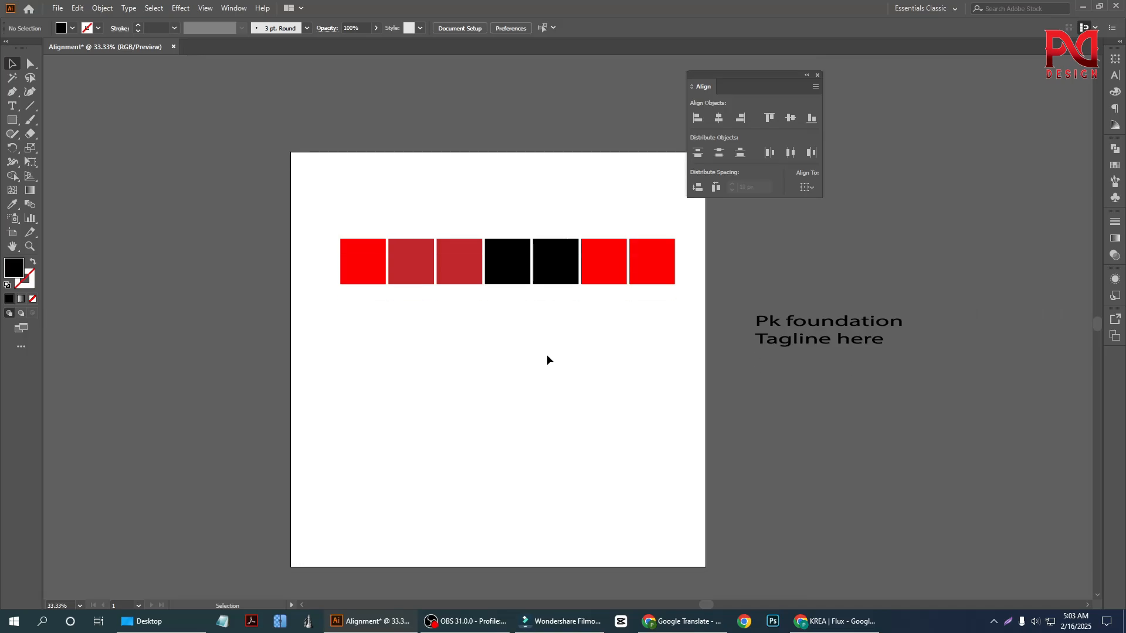
scroll(579, 334, up, 3)
click(612, 308)
click(573, 377)
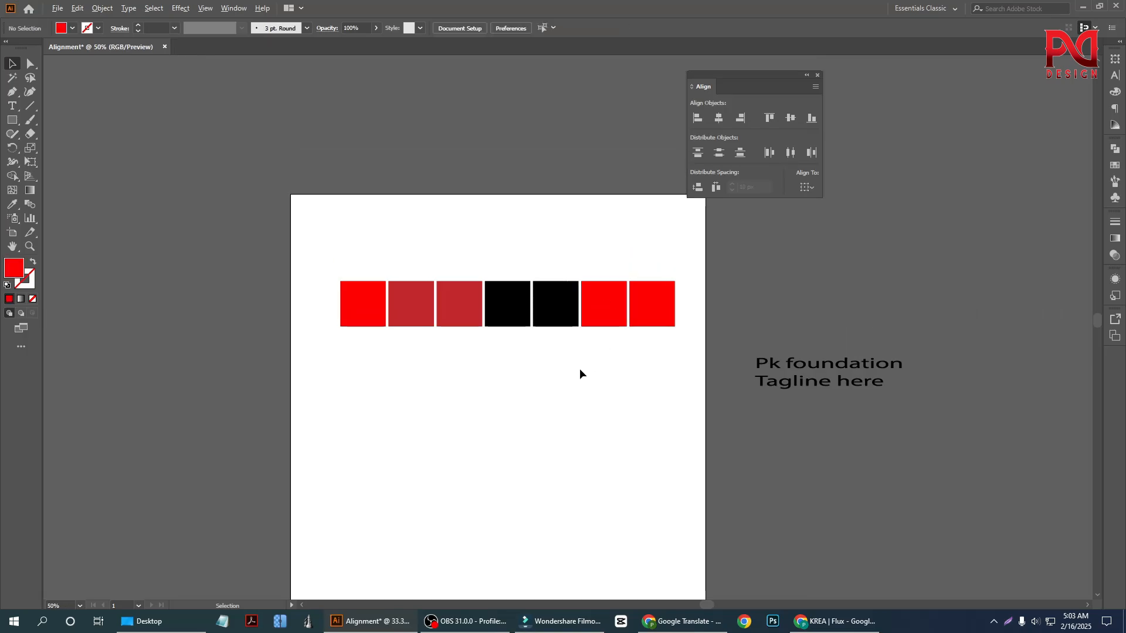
scroll(581, 378, down, 3)
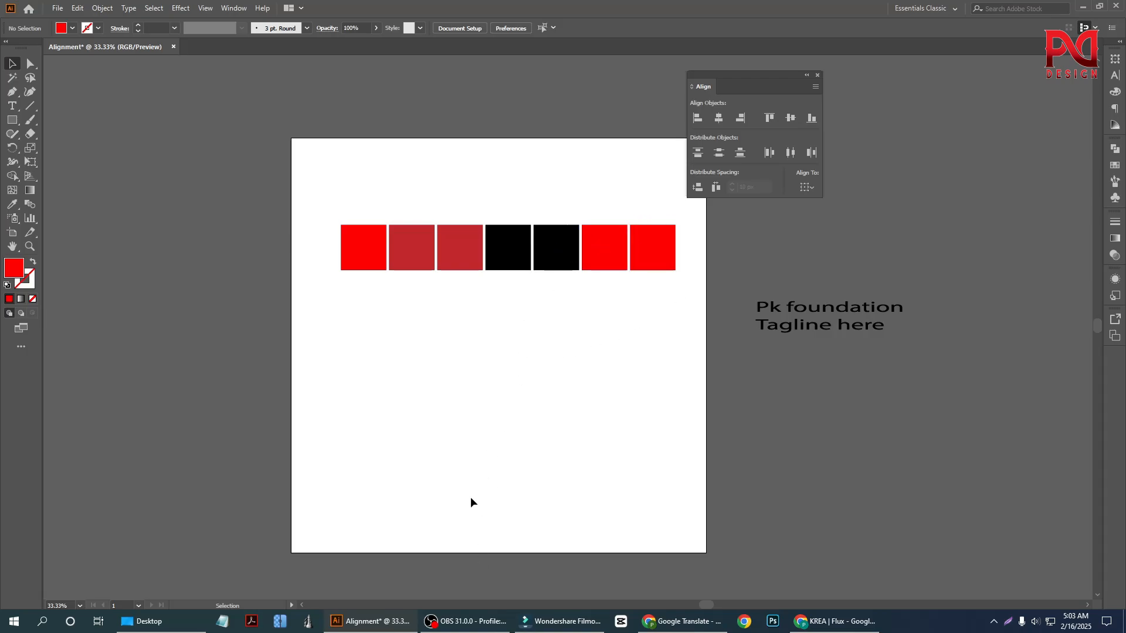
click(465, 621)
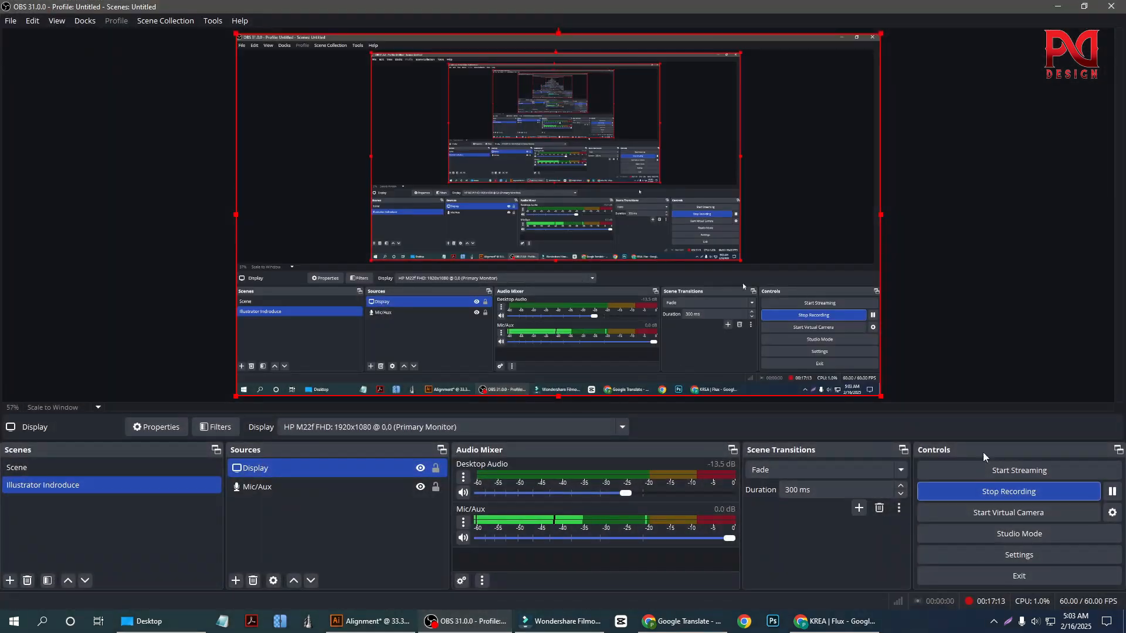